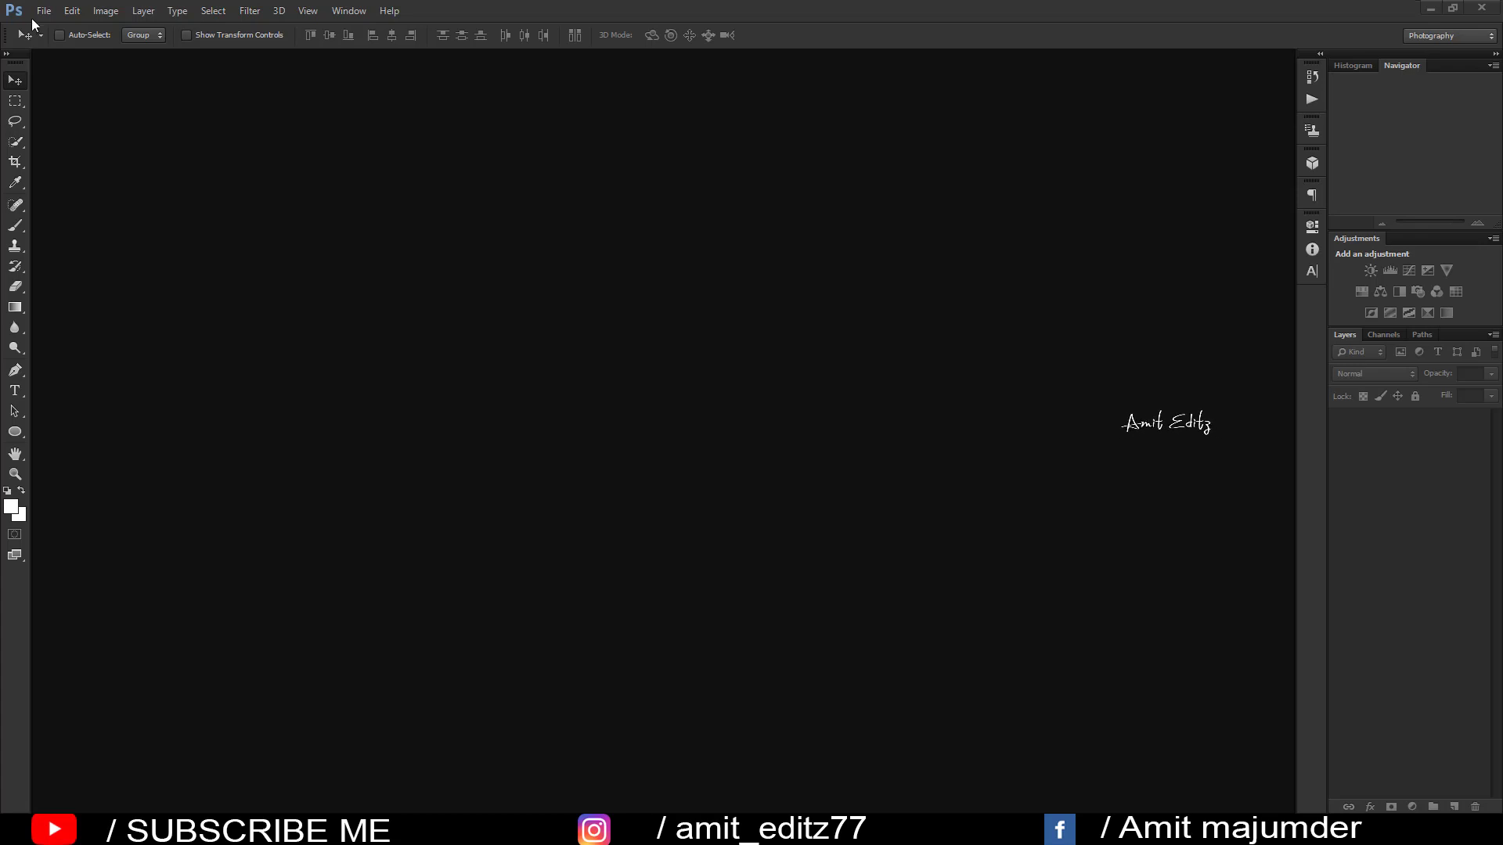
Step: Open fghjg copyaaaa.jpg as a docked tab and duplicate its Background layer as Background copy
left_click(44, 10)
left_click(47, 41)
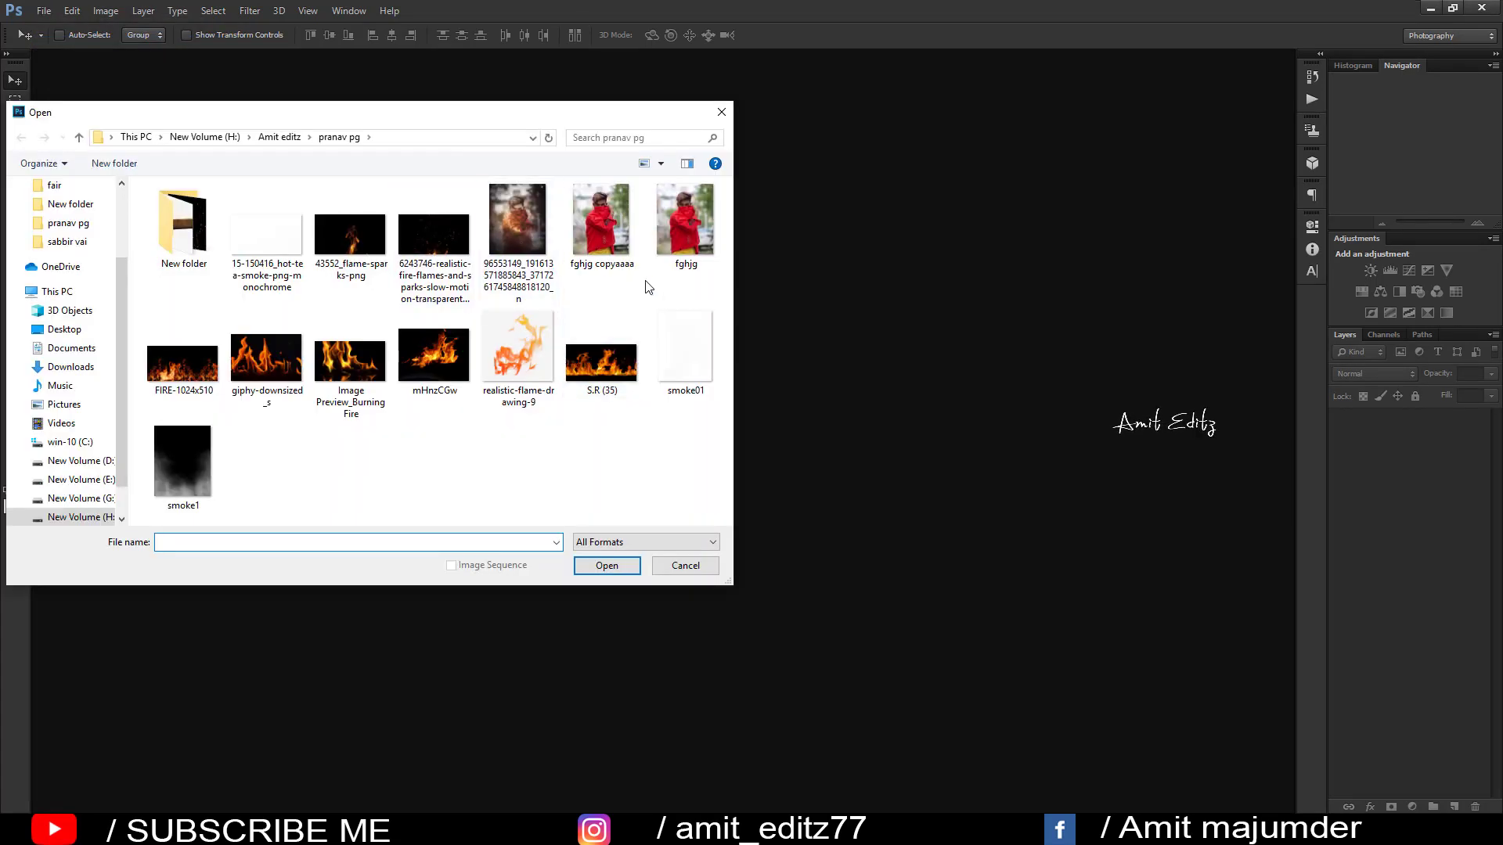
left_click(601, 223)
left_click(607, 565)
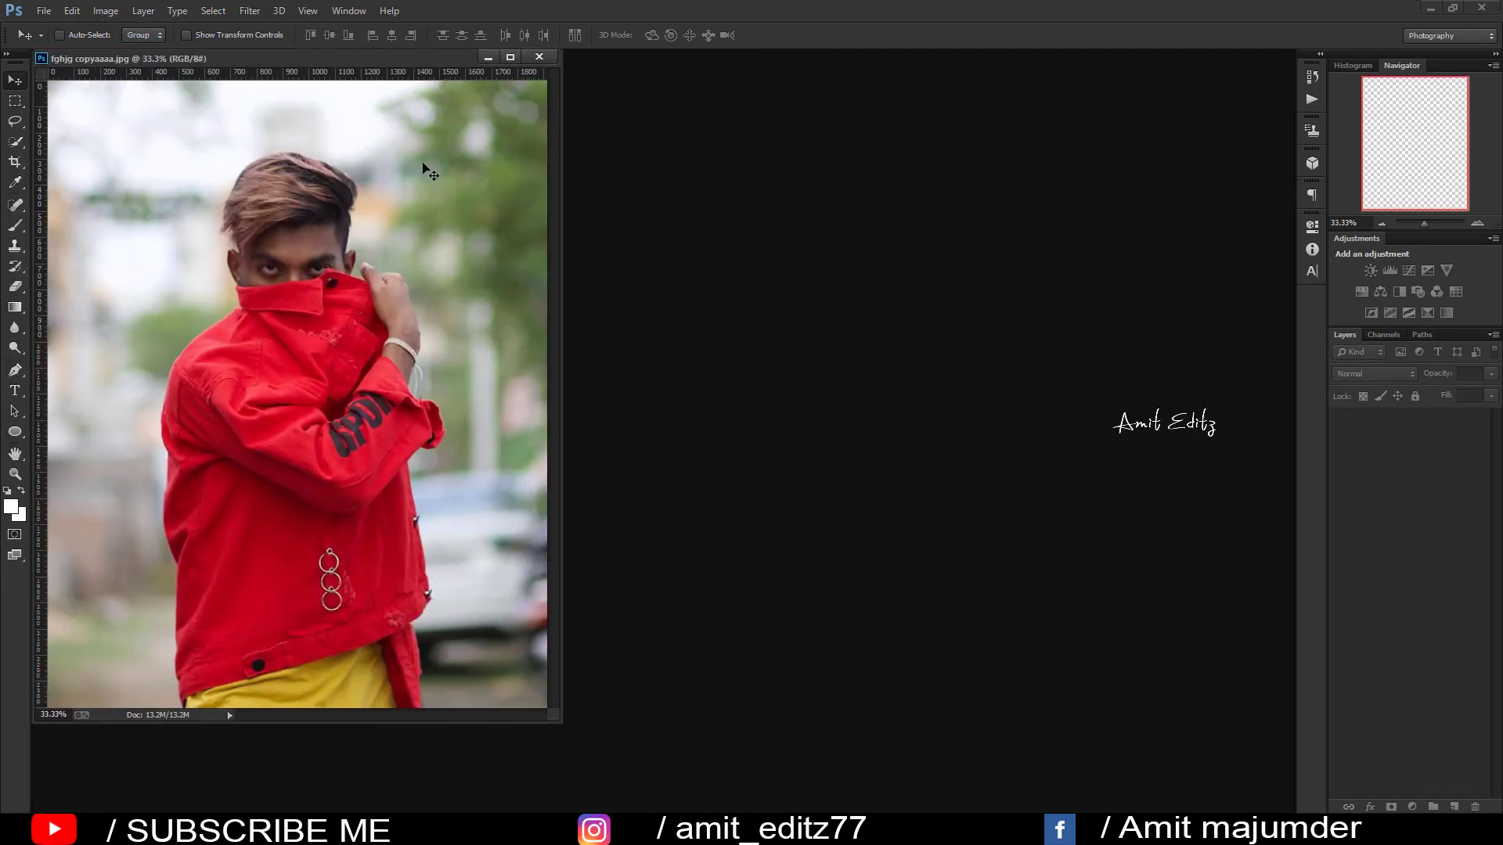
left_click_drag(401, 59, 460, 56)
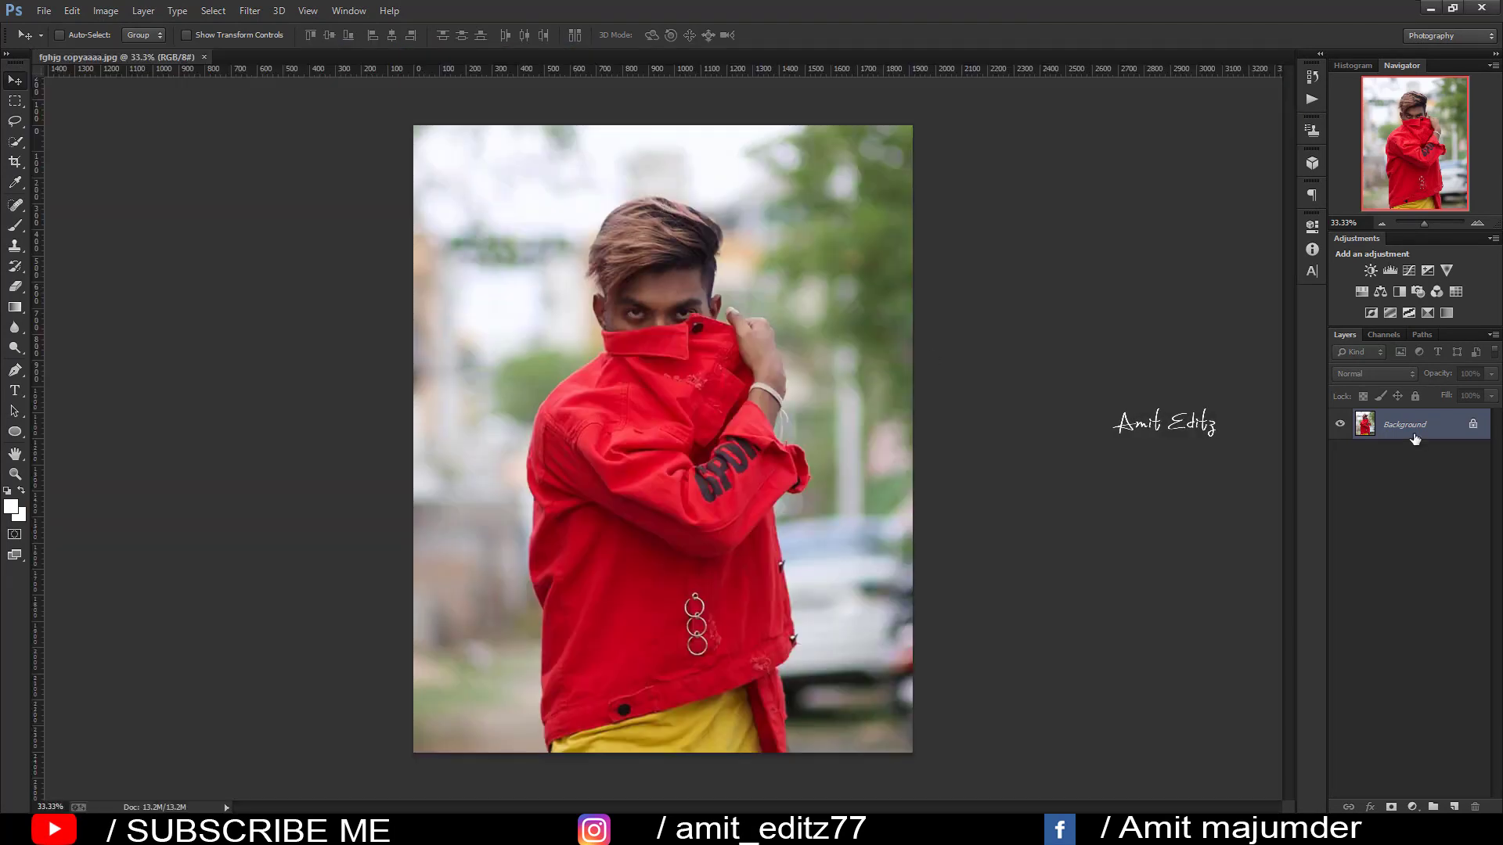
left_click_drag(1415, 438, 1454, 806)
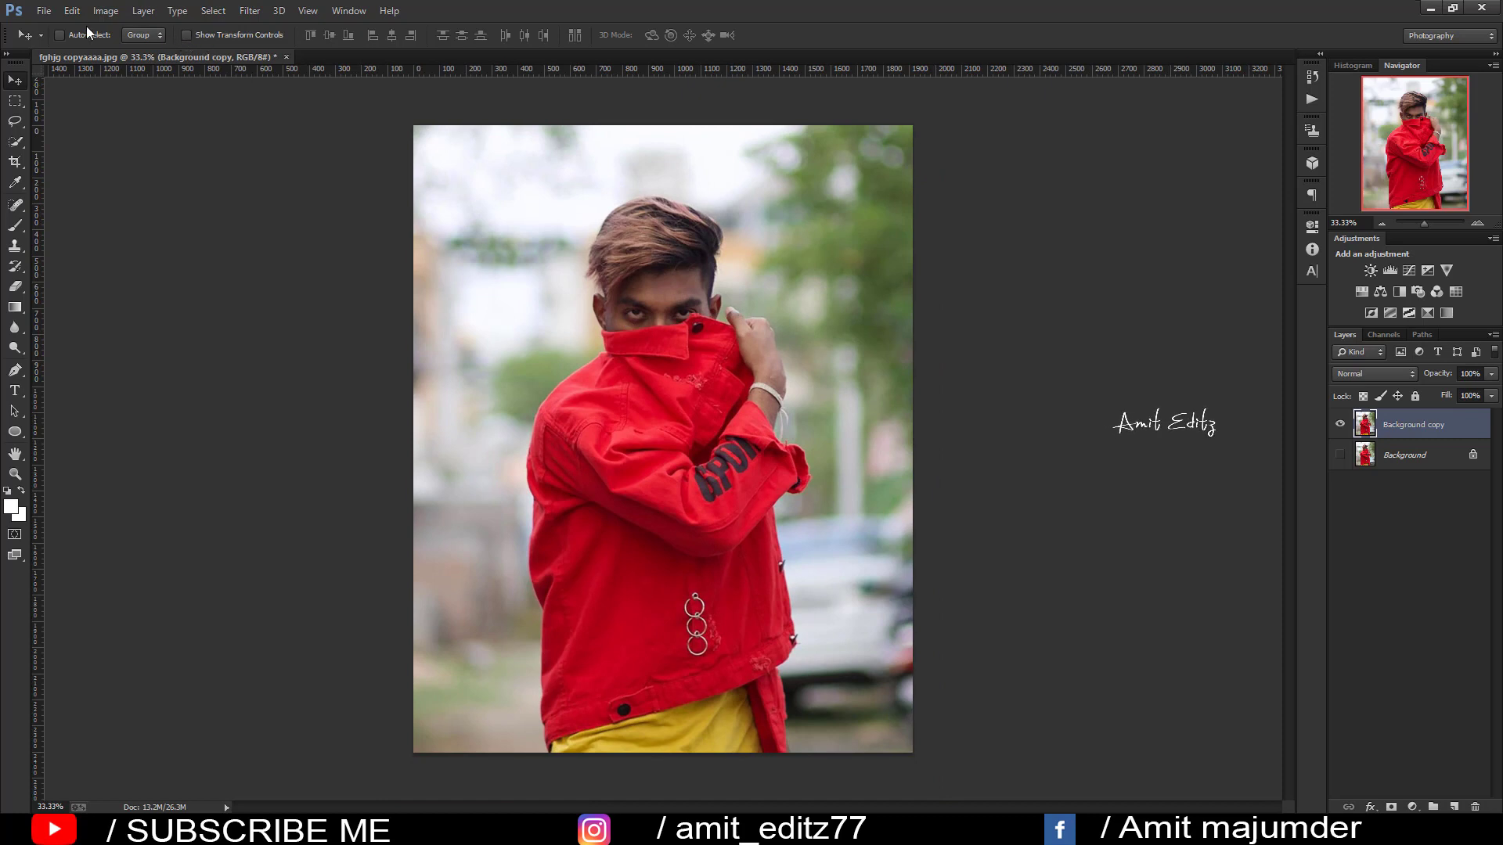
Step: Bring the mHnzCGw fire image into the portrait as Layer 1 in Screen blend mode
left_click(43, 11)
left_click(48, 39)
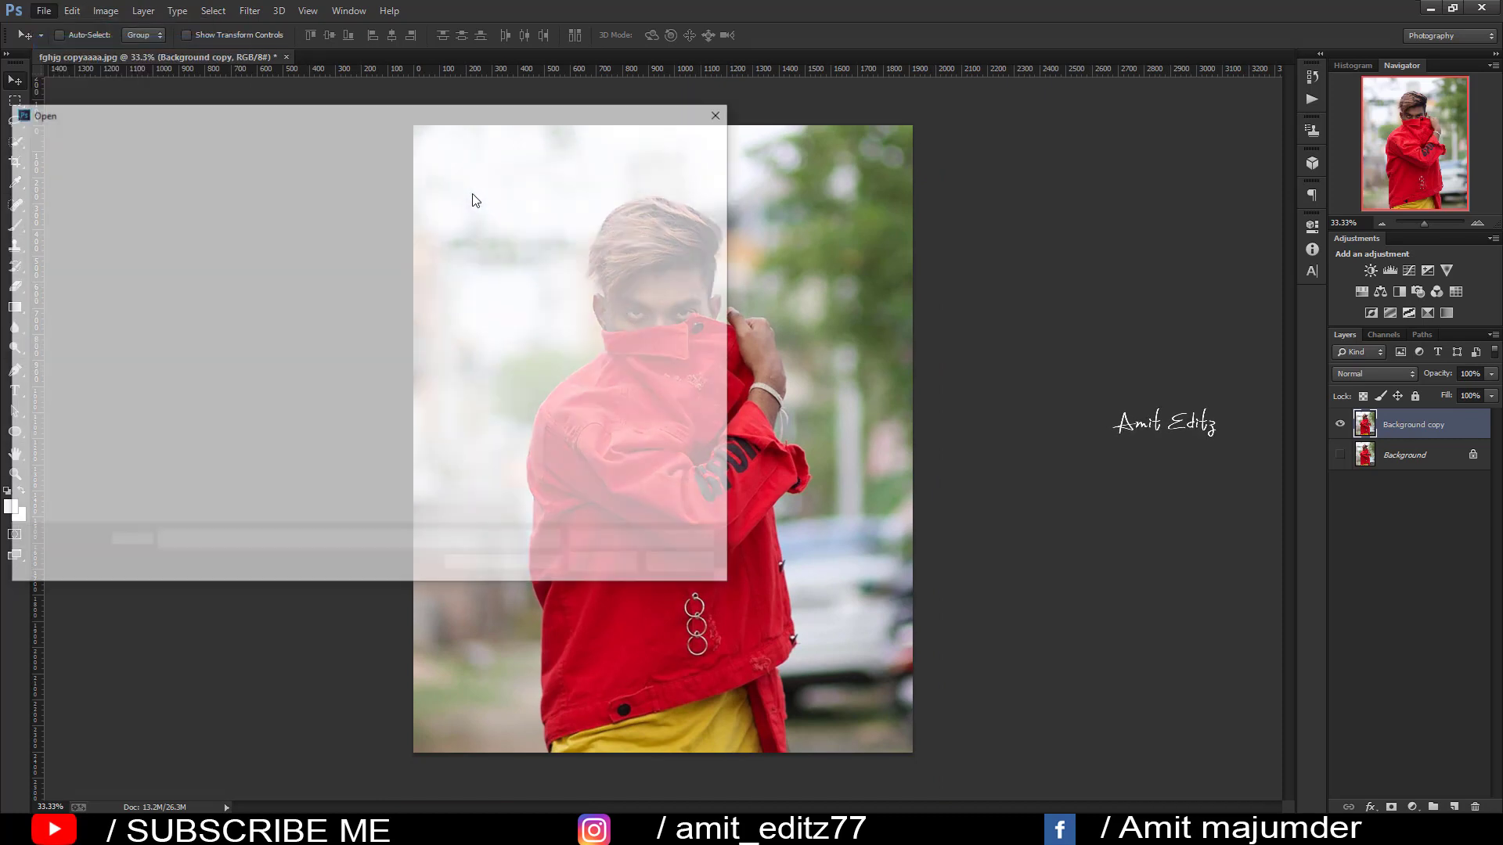
left_click(423, 378)
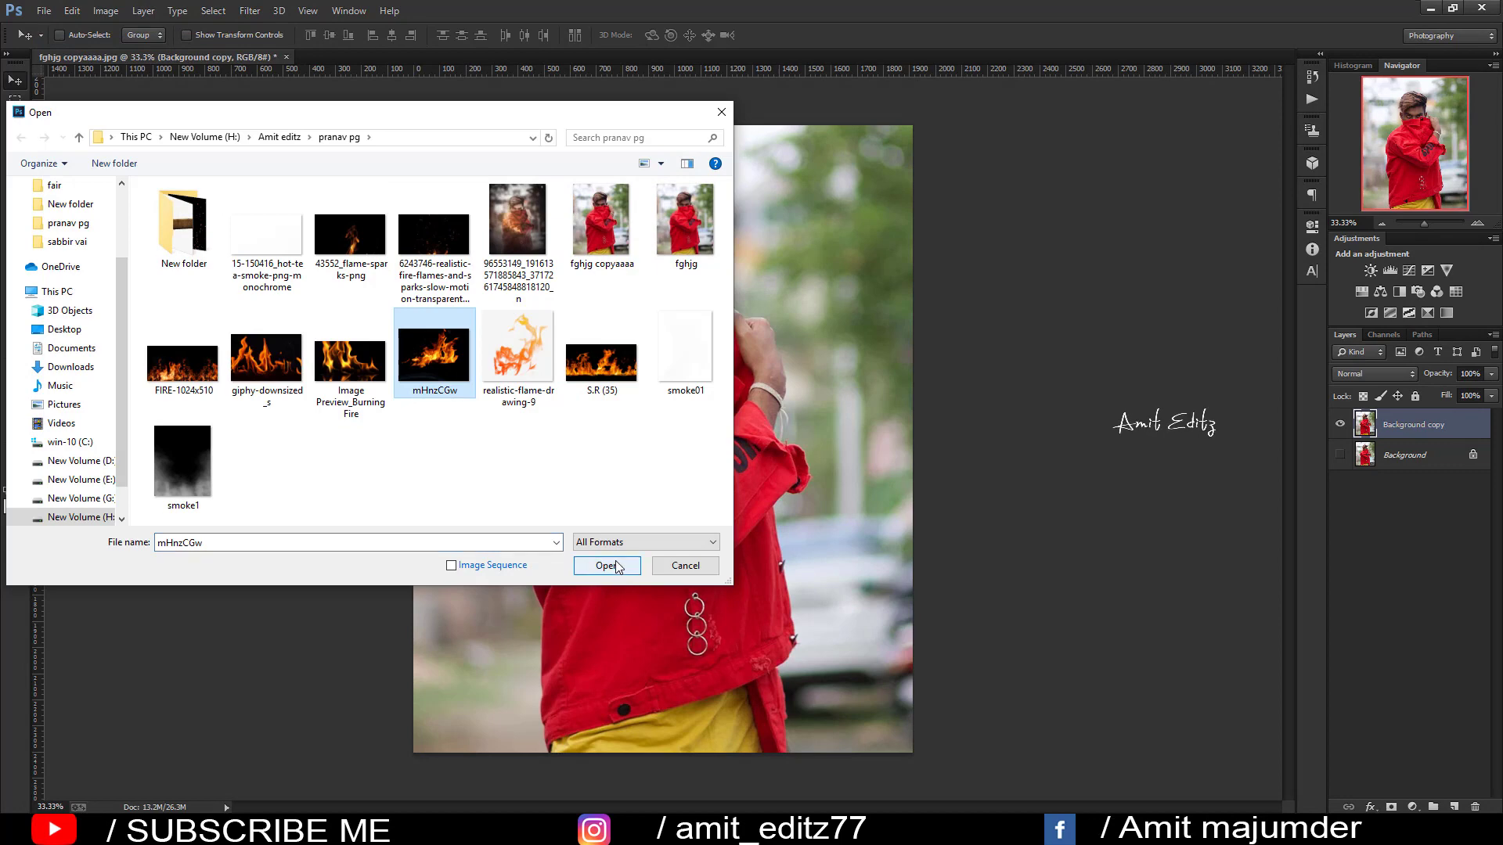
left_click(607, 565)
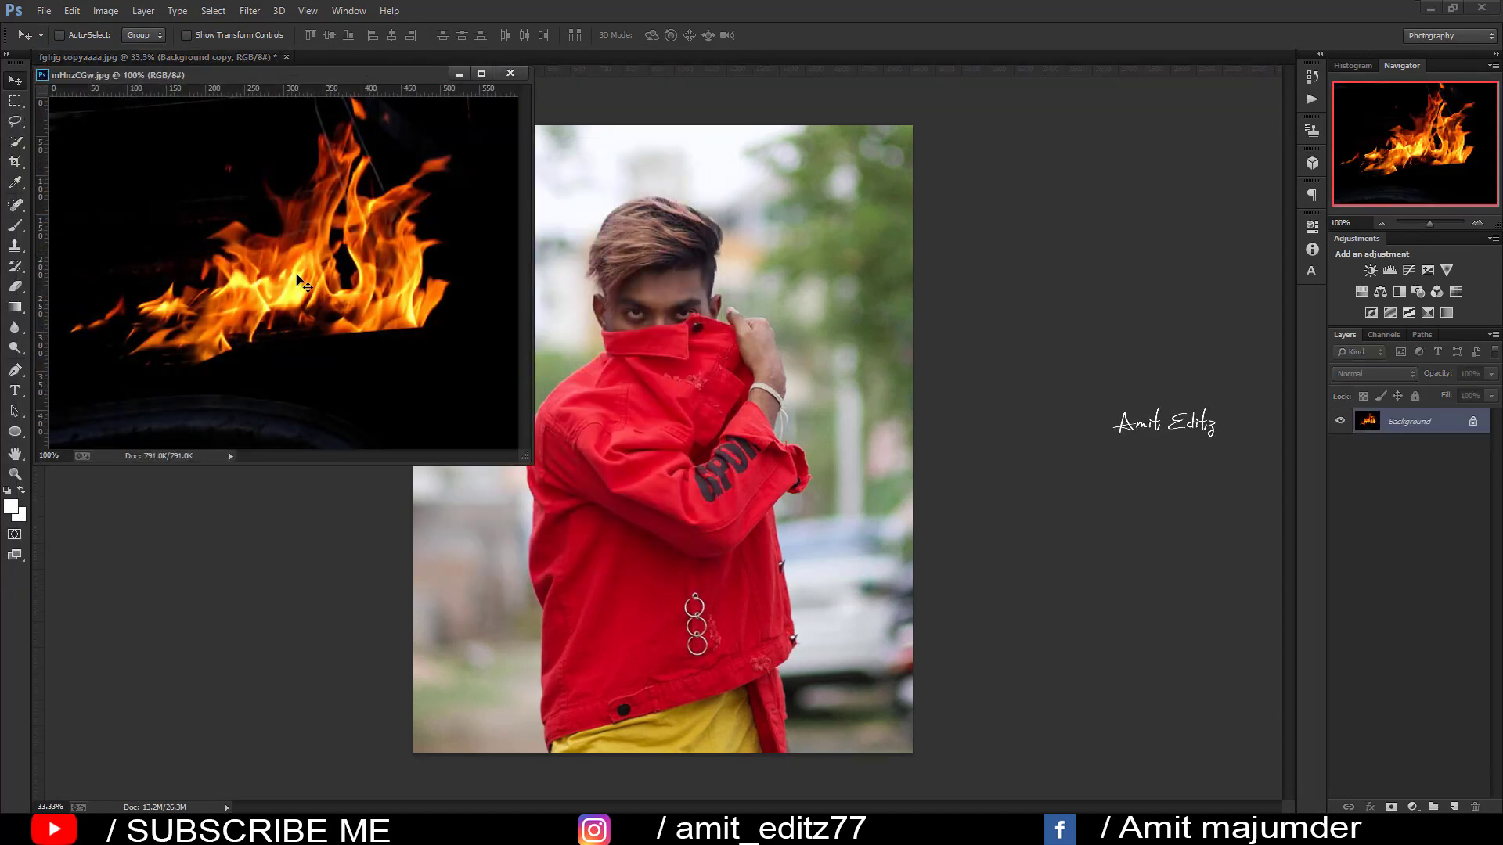
left_click_drag(298, 280, 628, 454)
left_click(510, 73)
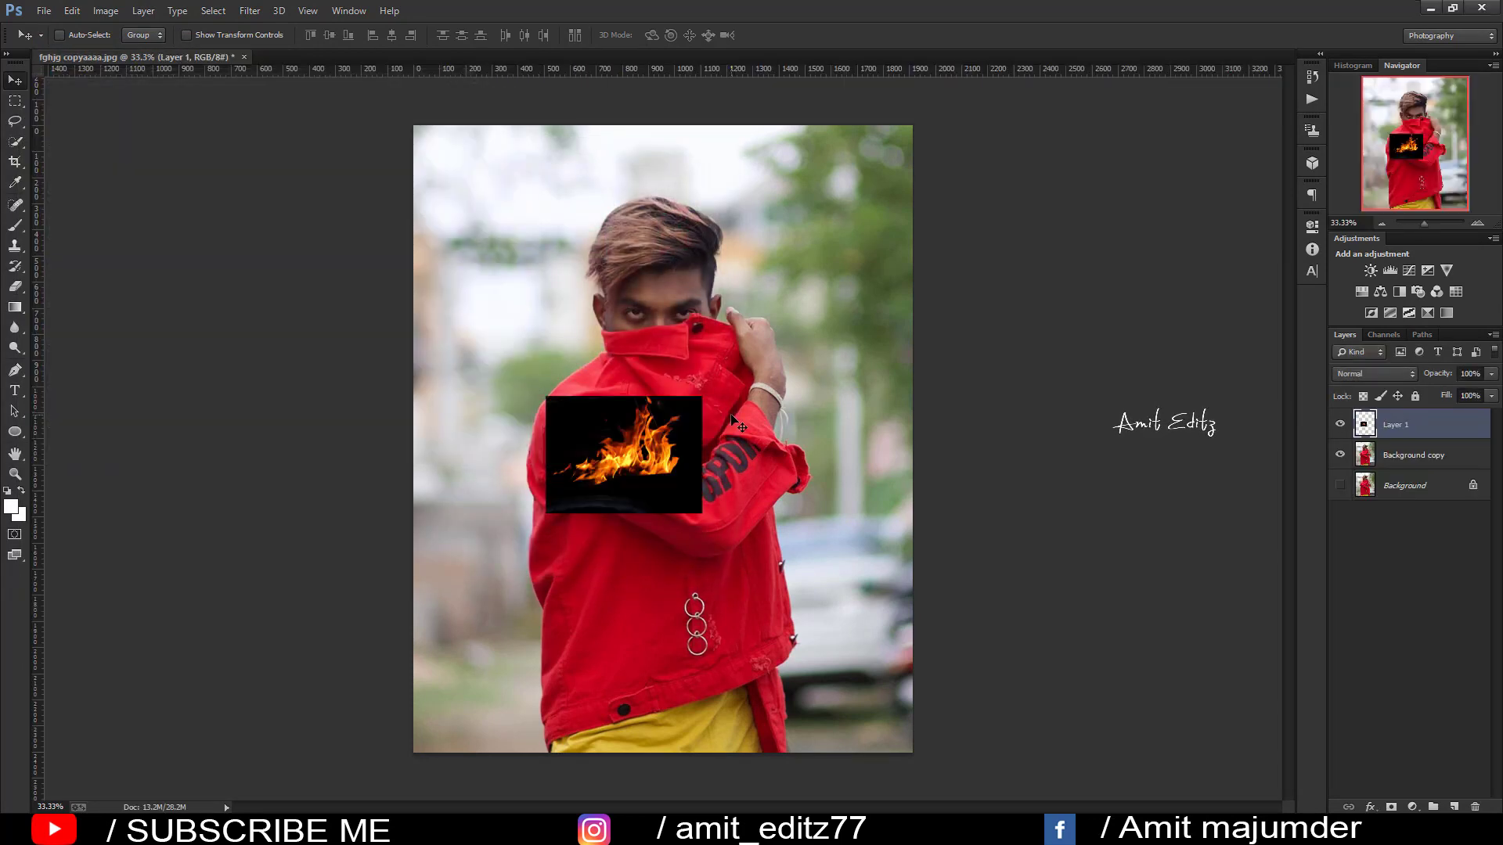
left_click(1378, 373)
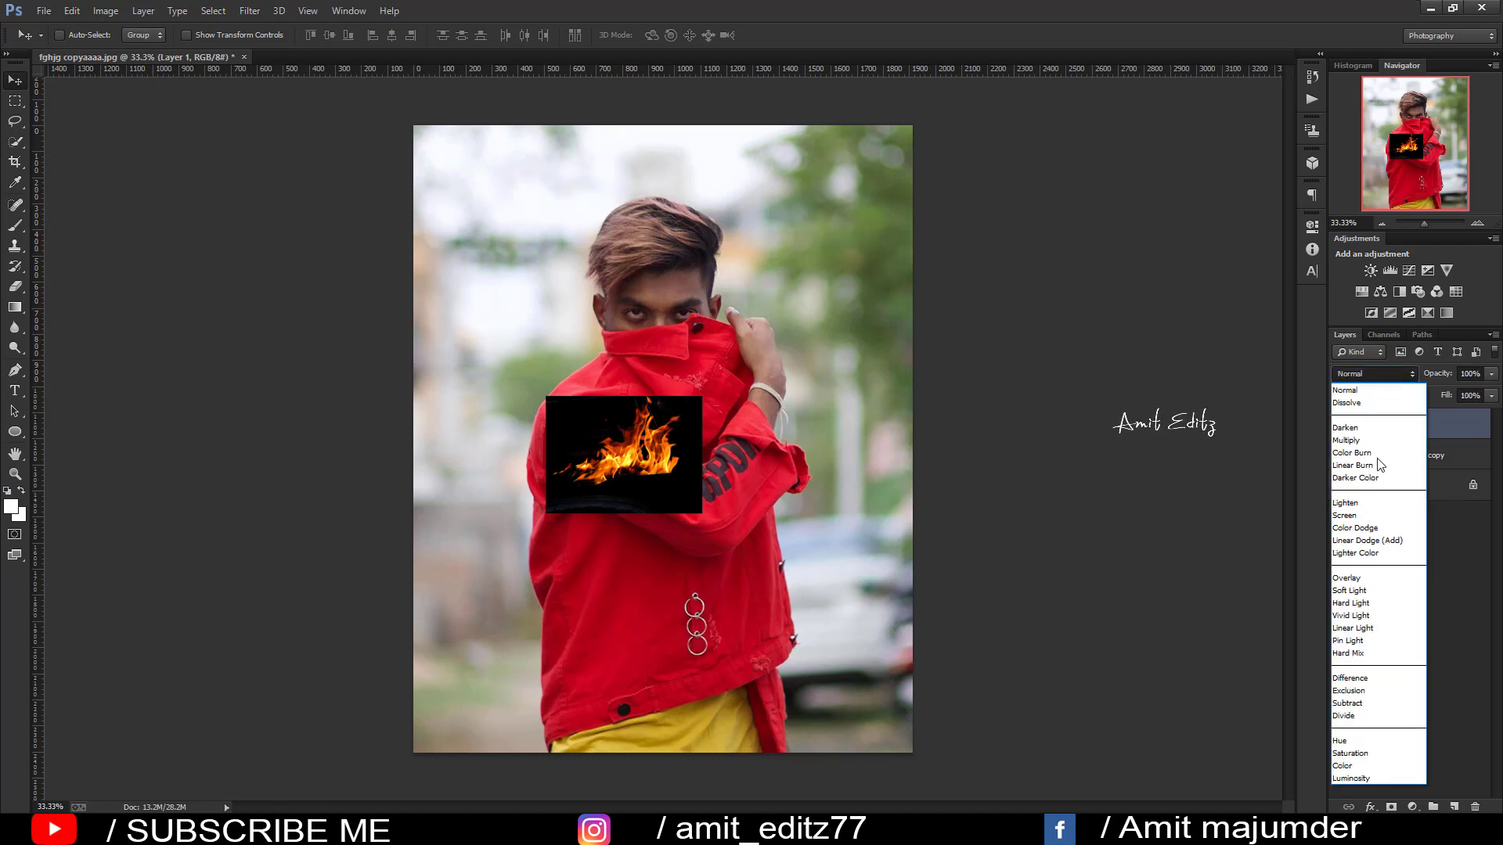
left_click(1362, 513)
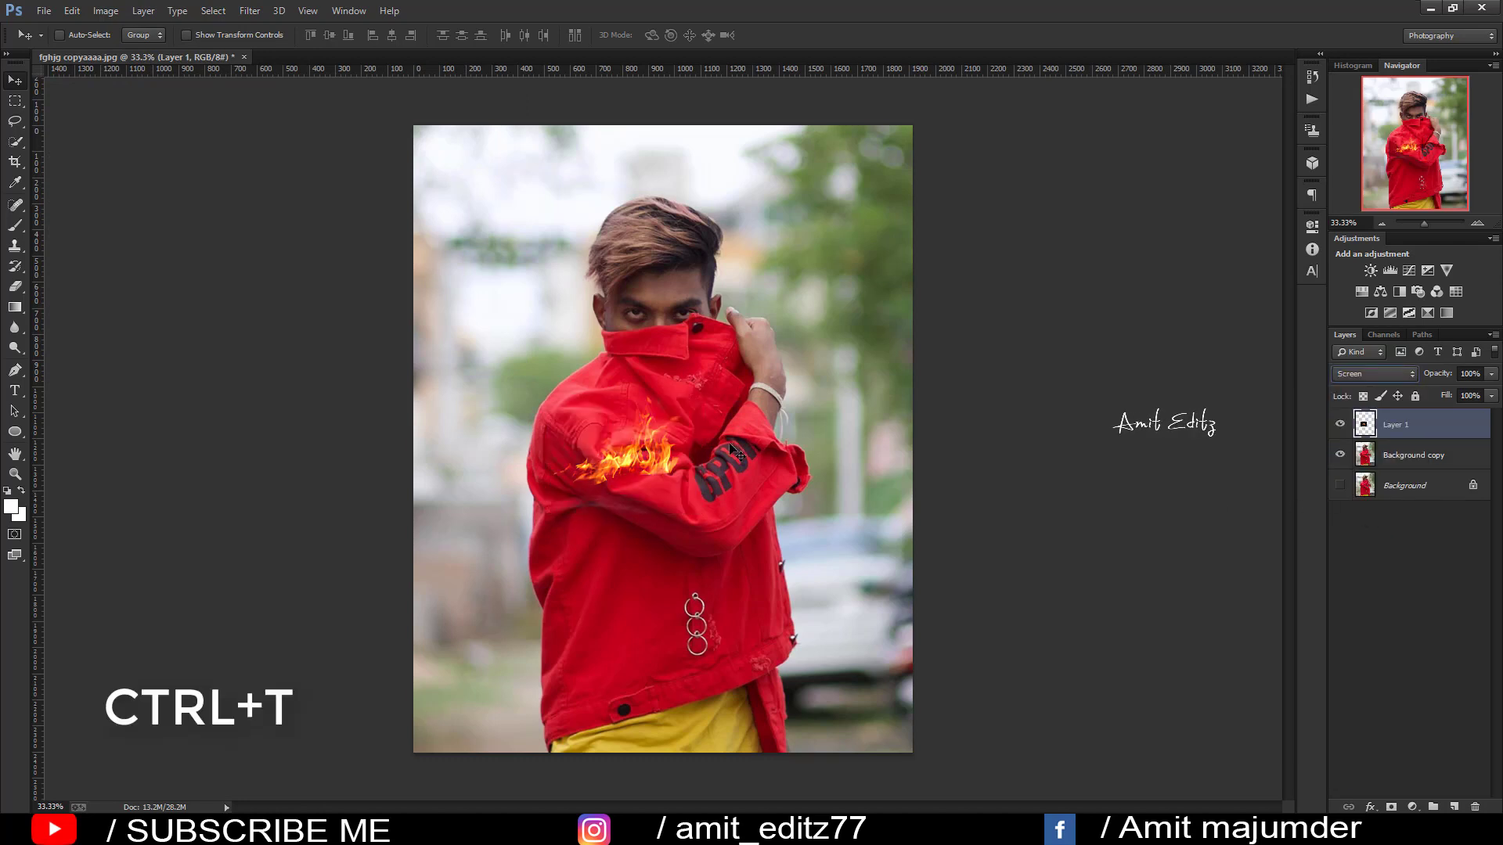
Step: Flip the fire horizontally, enlarge it to about 179%, tilt it about 18° onto the shoulder
key("ctrl+t")
right_click(617, 414)
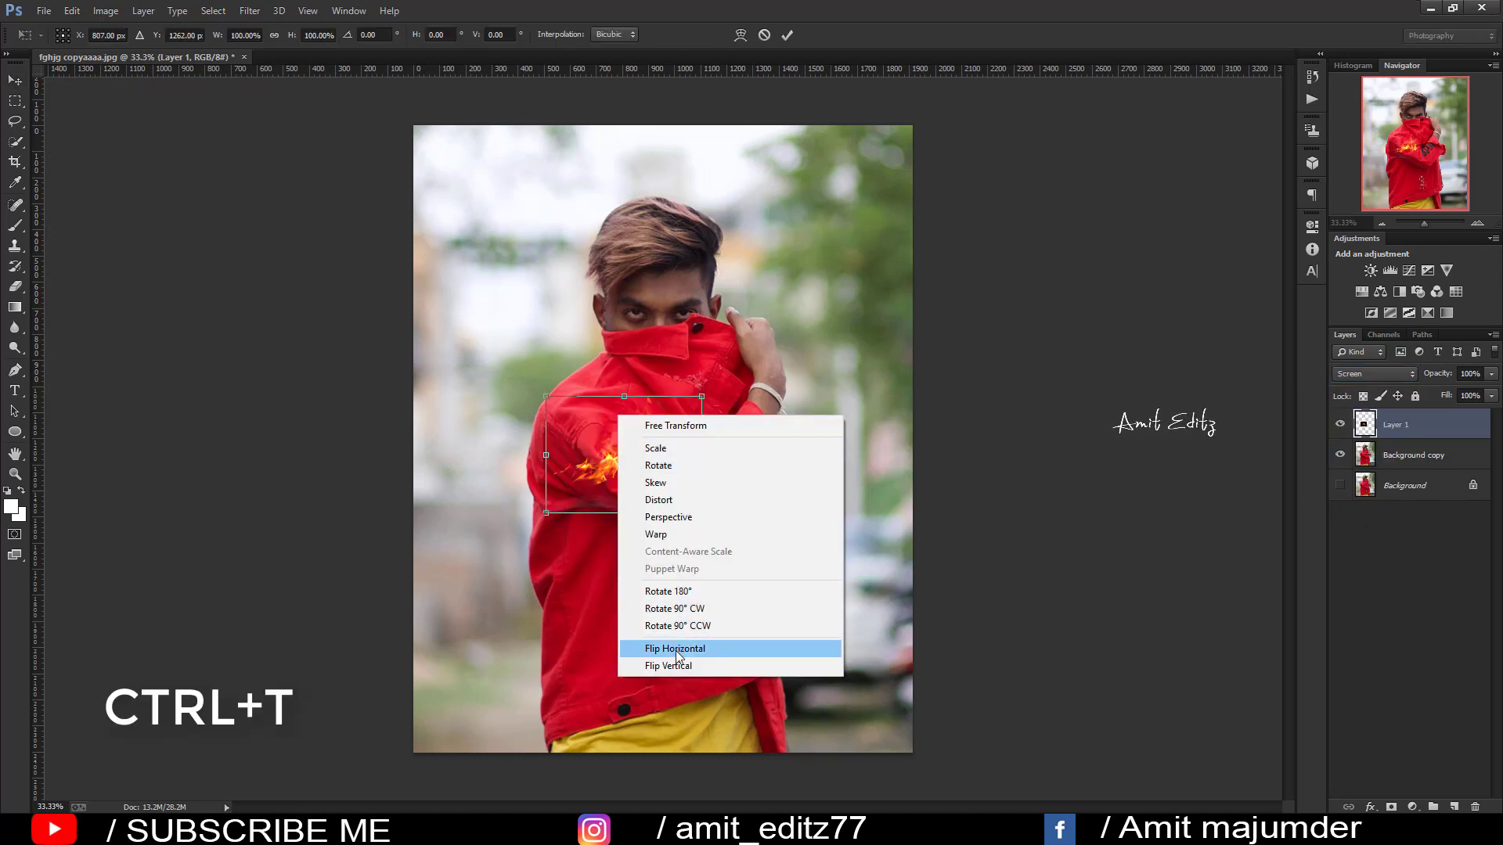
left_click(689, 648)
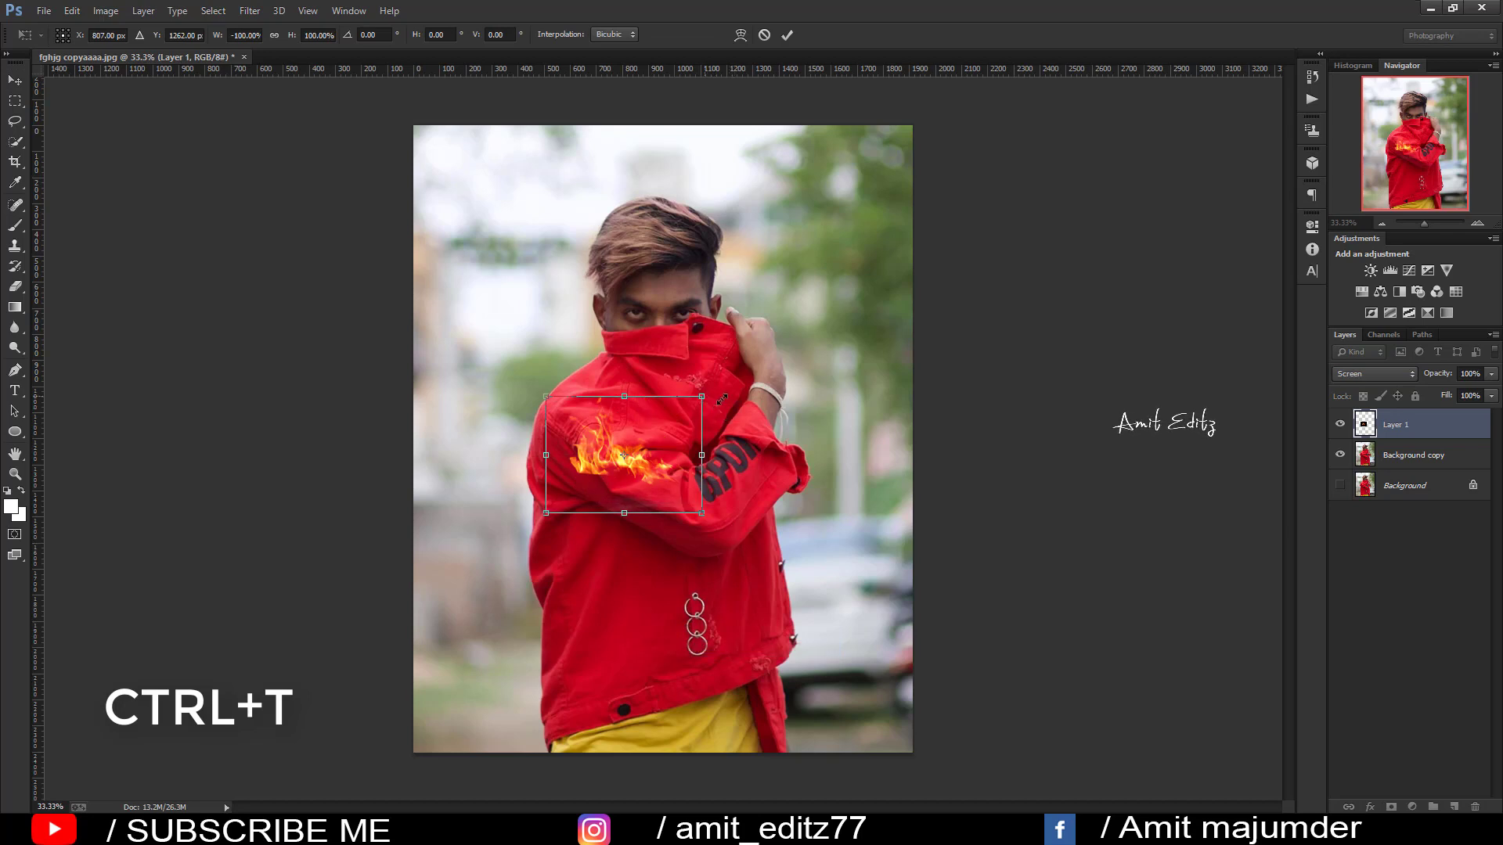
left_click_drag(722, 400, 764, 351)
left_click_drag(783, 477, 767, 530)
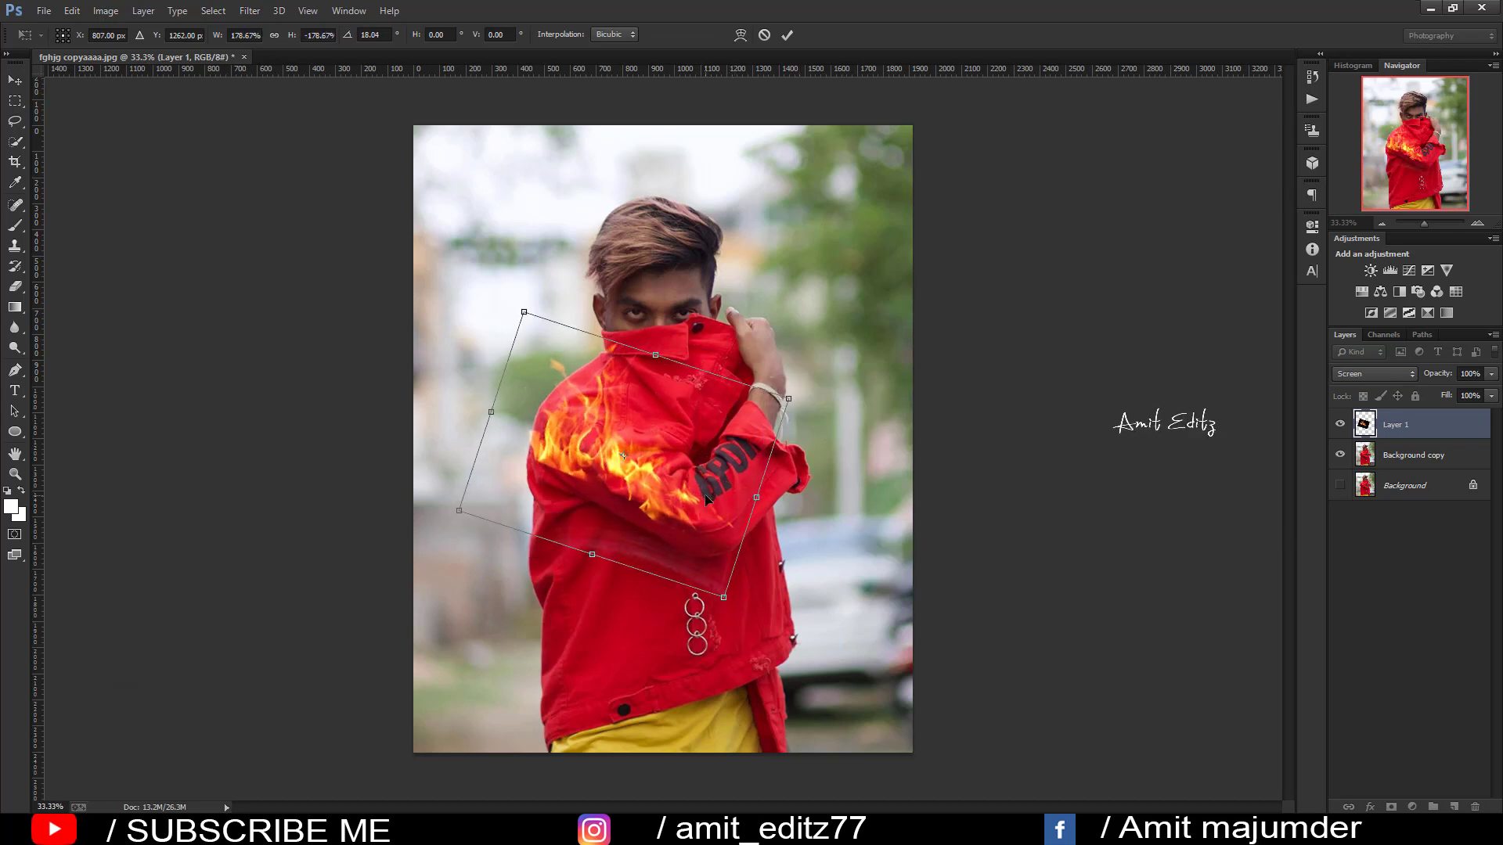
left_click_drag(697, 496, 680, 496)
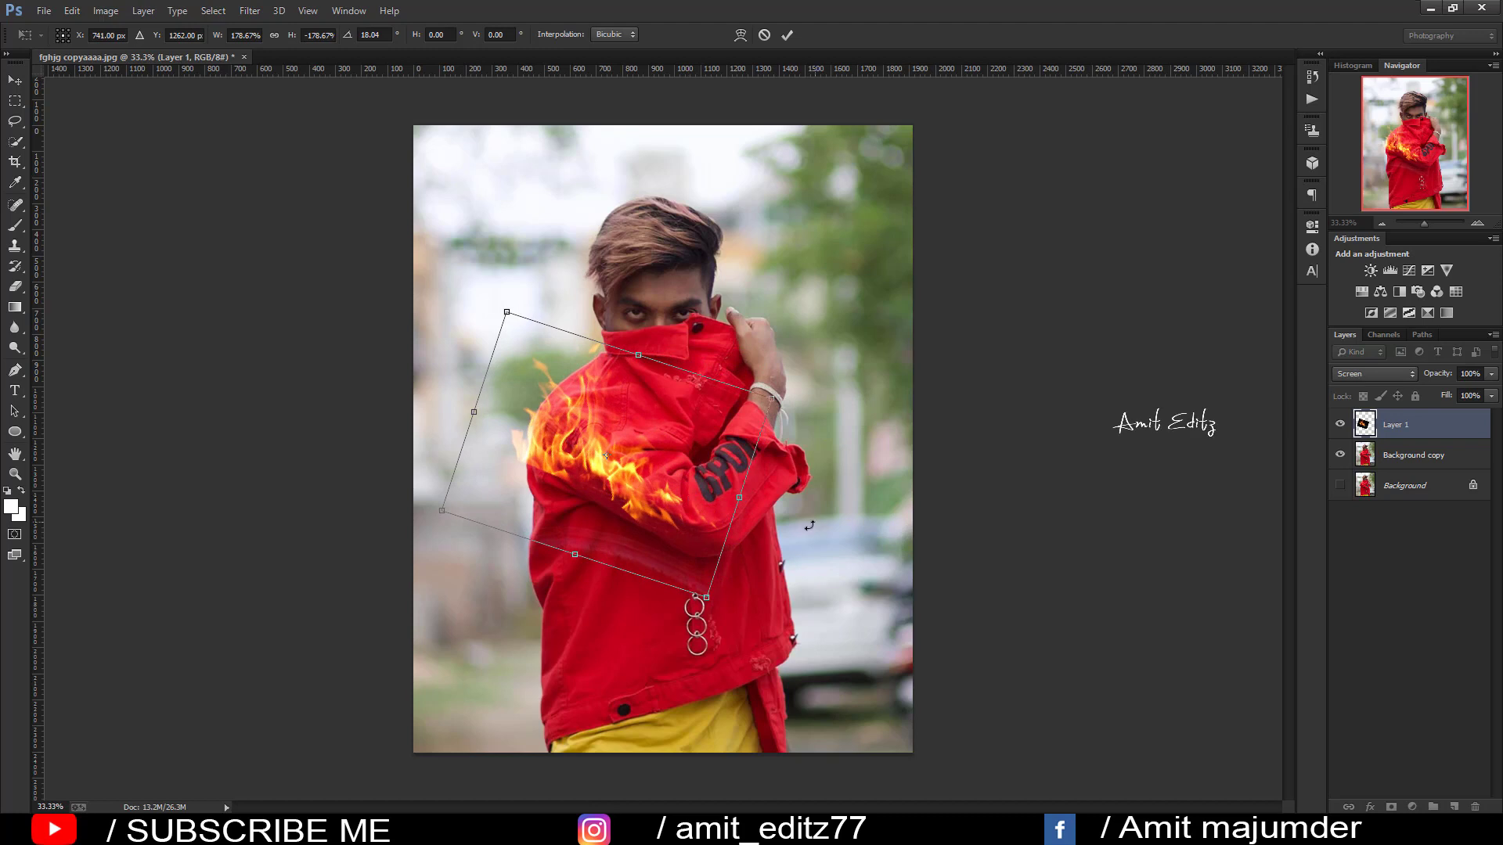
key("Return")
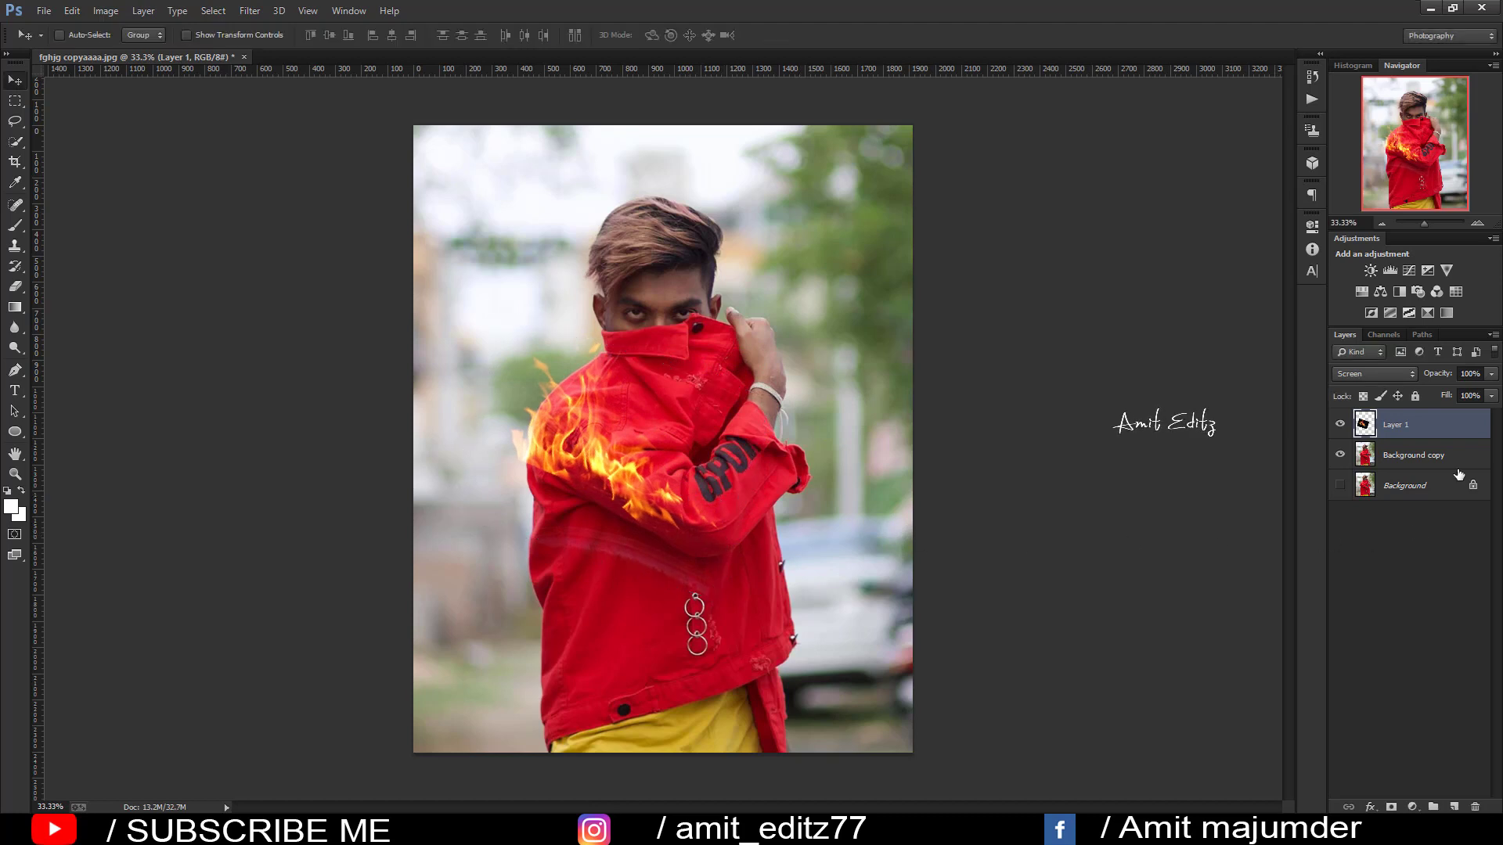
Step: Lower the fire layer's opacity to 79% and add a layer mask
left_click(1489, 392)
left_click_drag(1475, 395, 1474, 399)
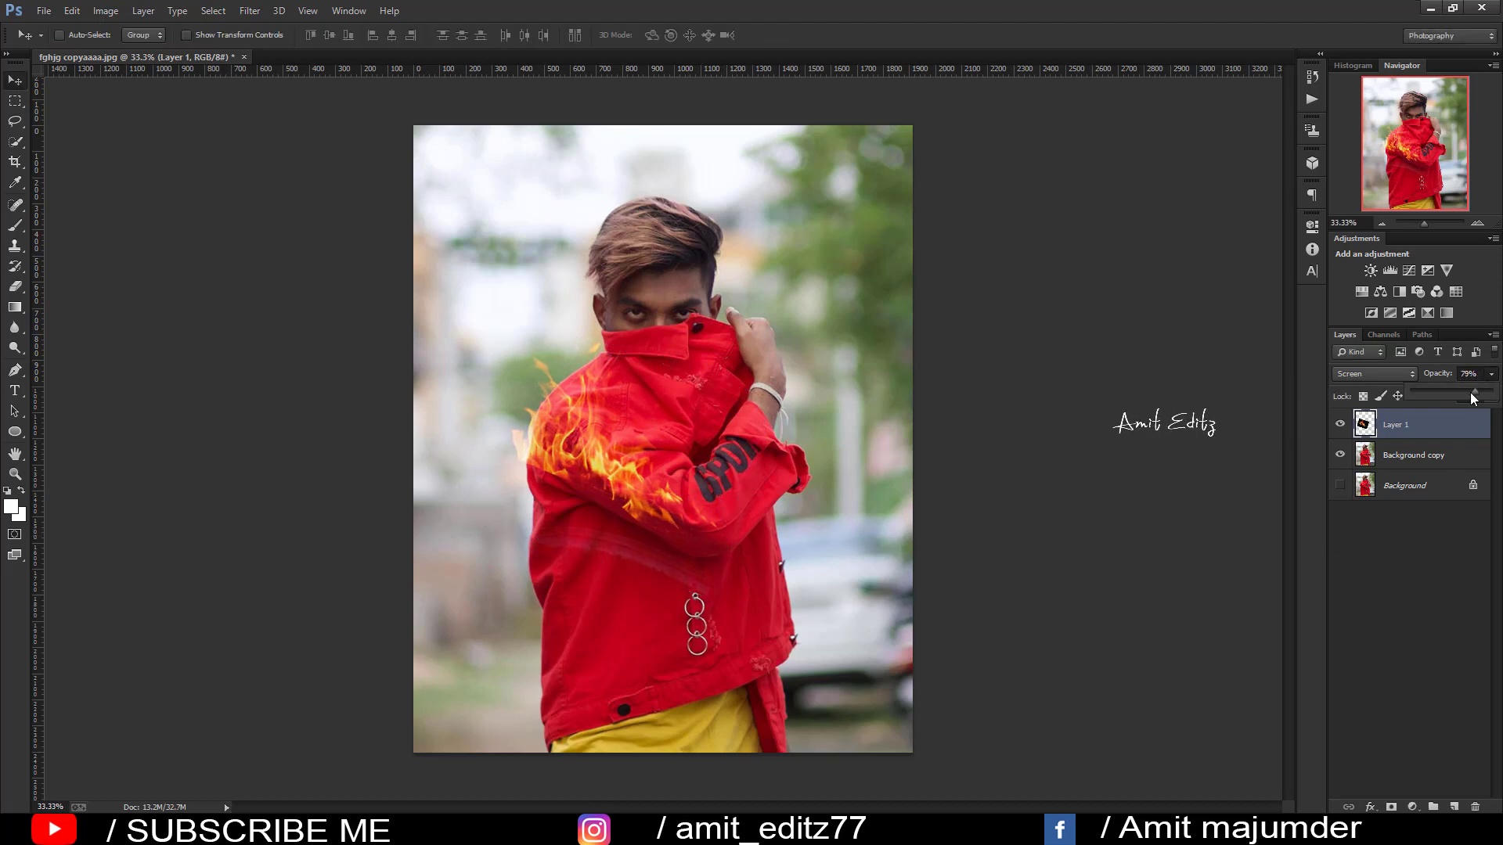
left_click(1391, 806)
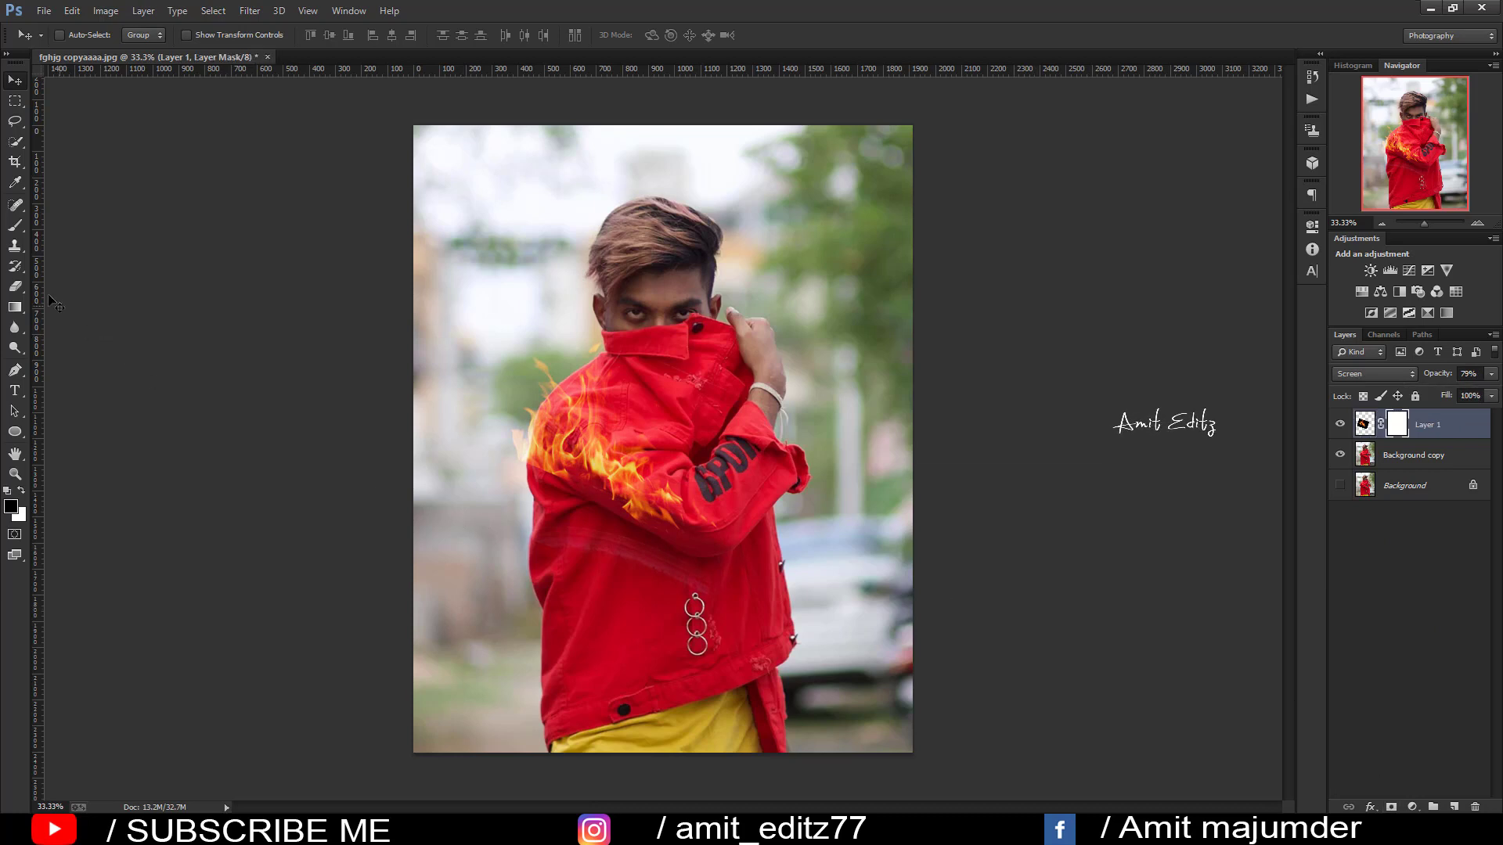
key("b")
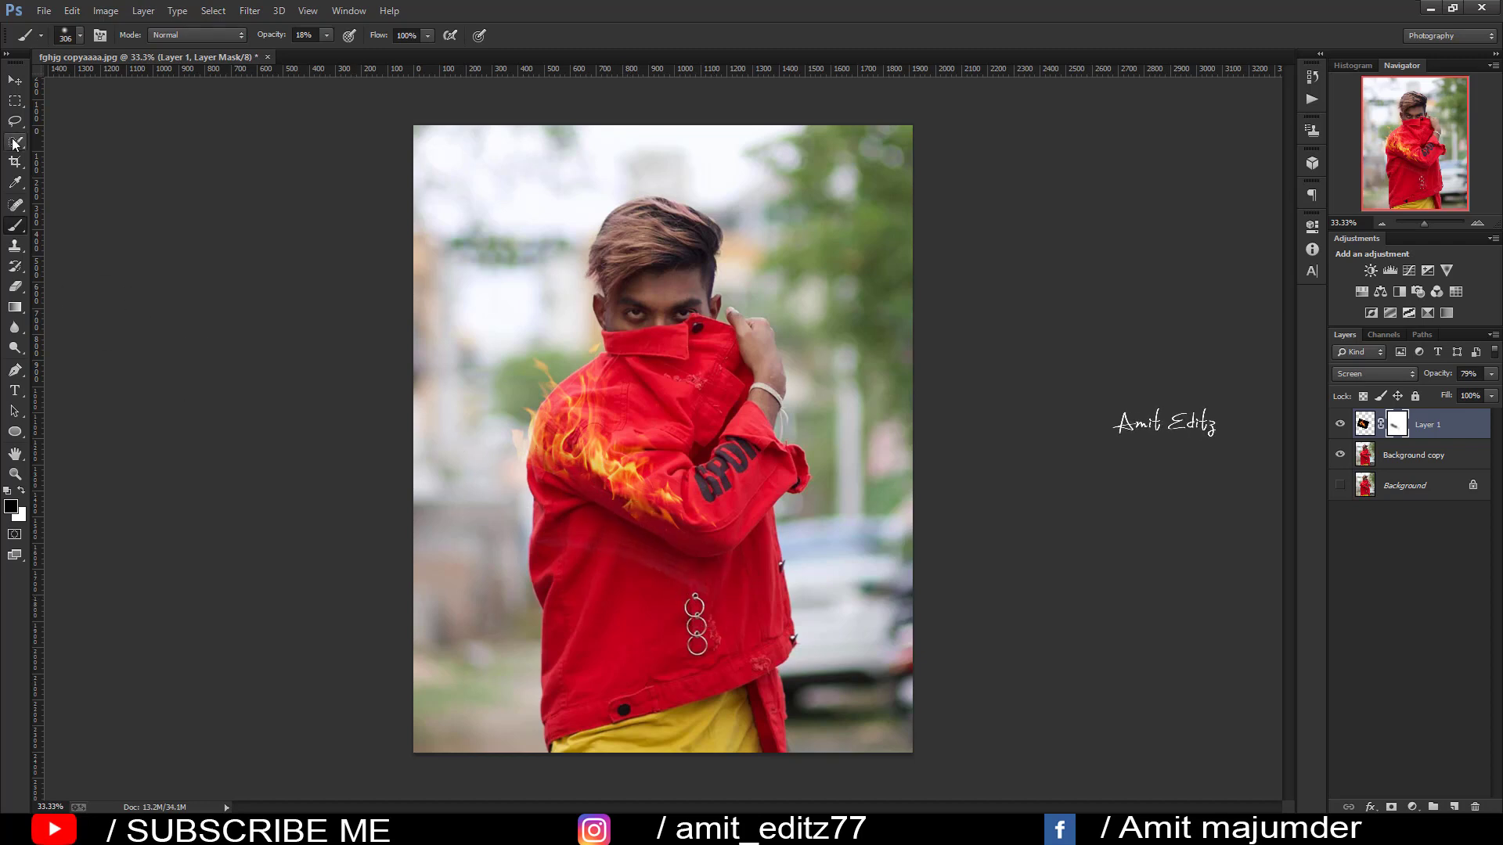
Step: Bring the 43552_flame-sparks-png image into the portrait as Layer 2 in Screen mode
left_click(16, 81)
left_click(44, 11)
left_click(47, 40)
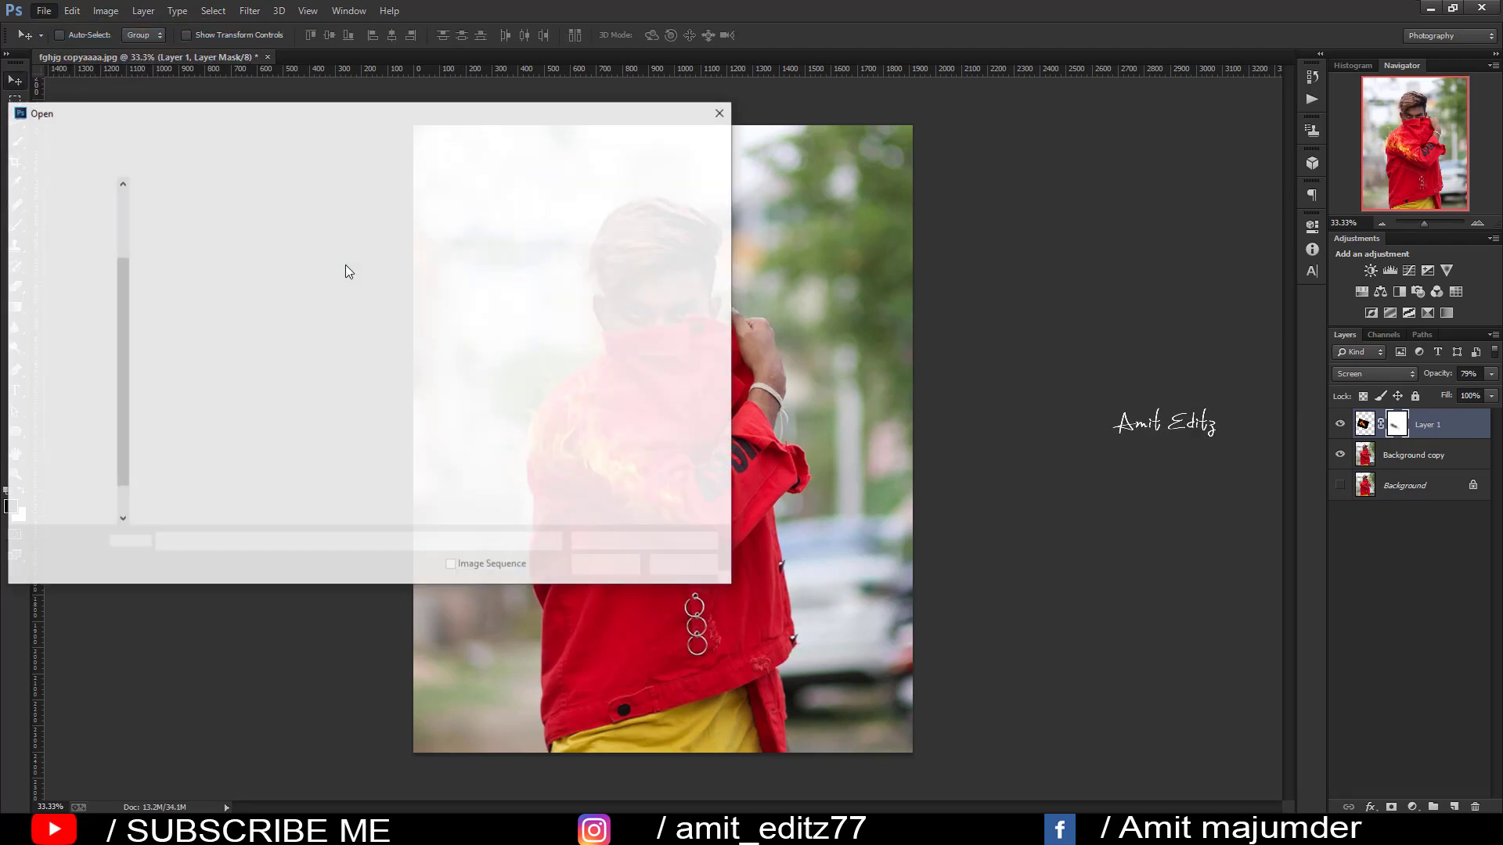
left_click(354, 246)
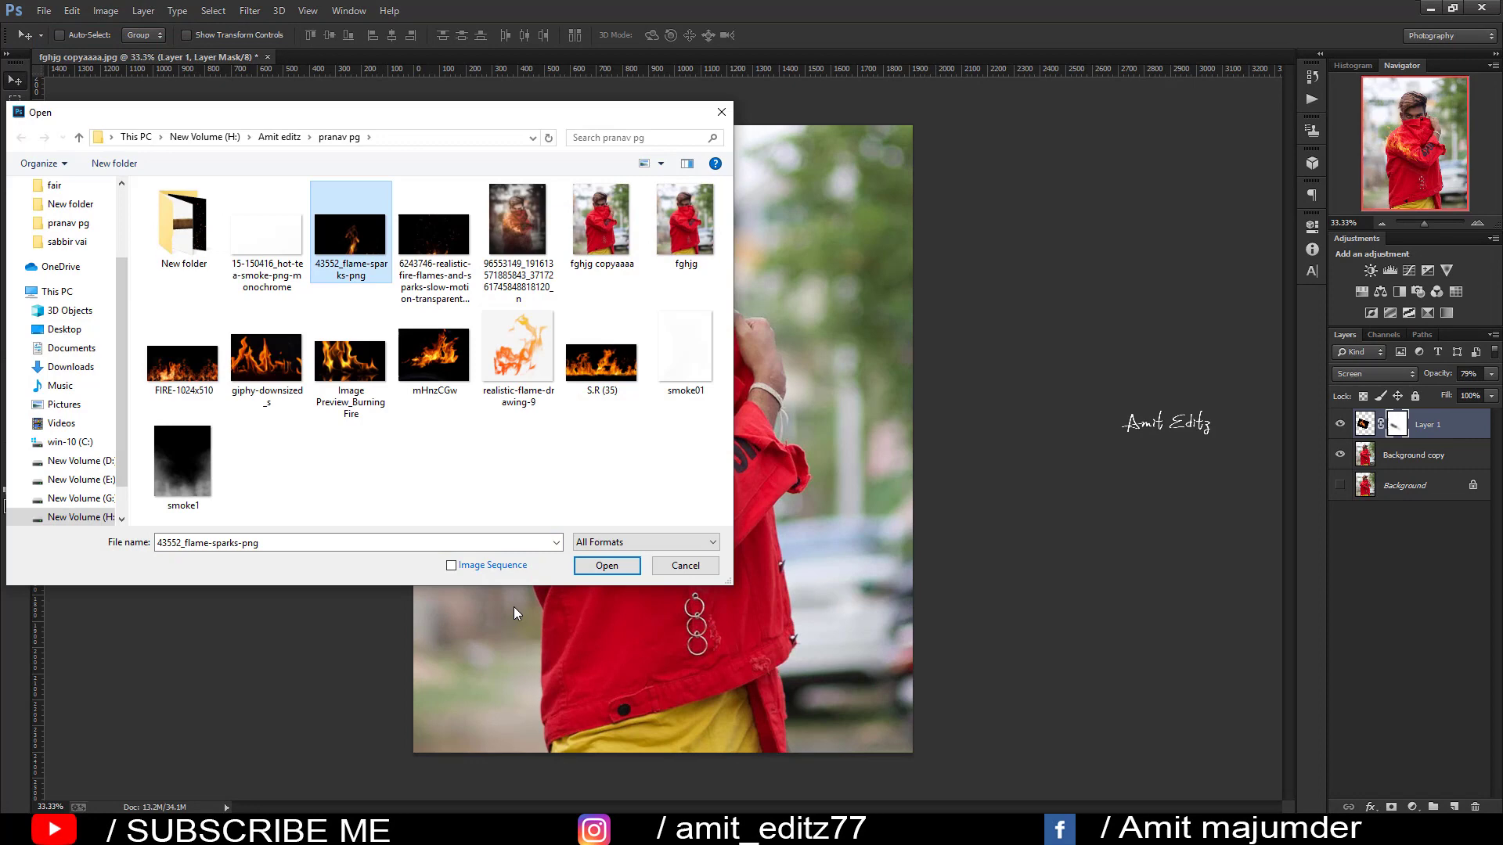
left_click(607, 565)
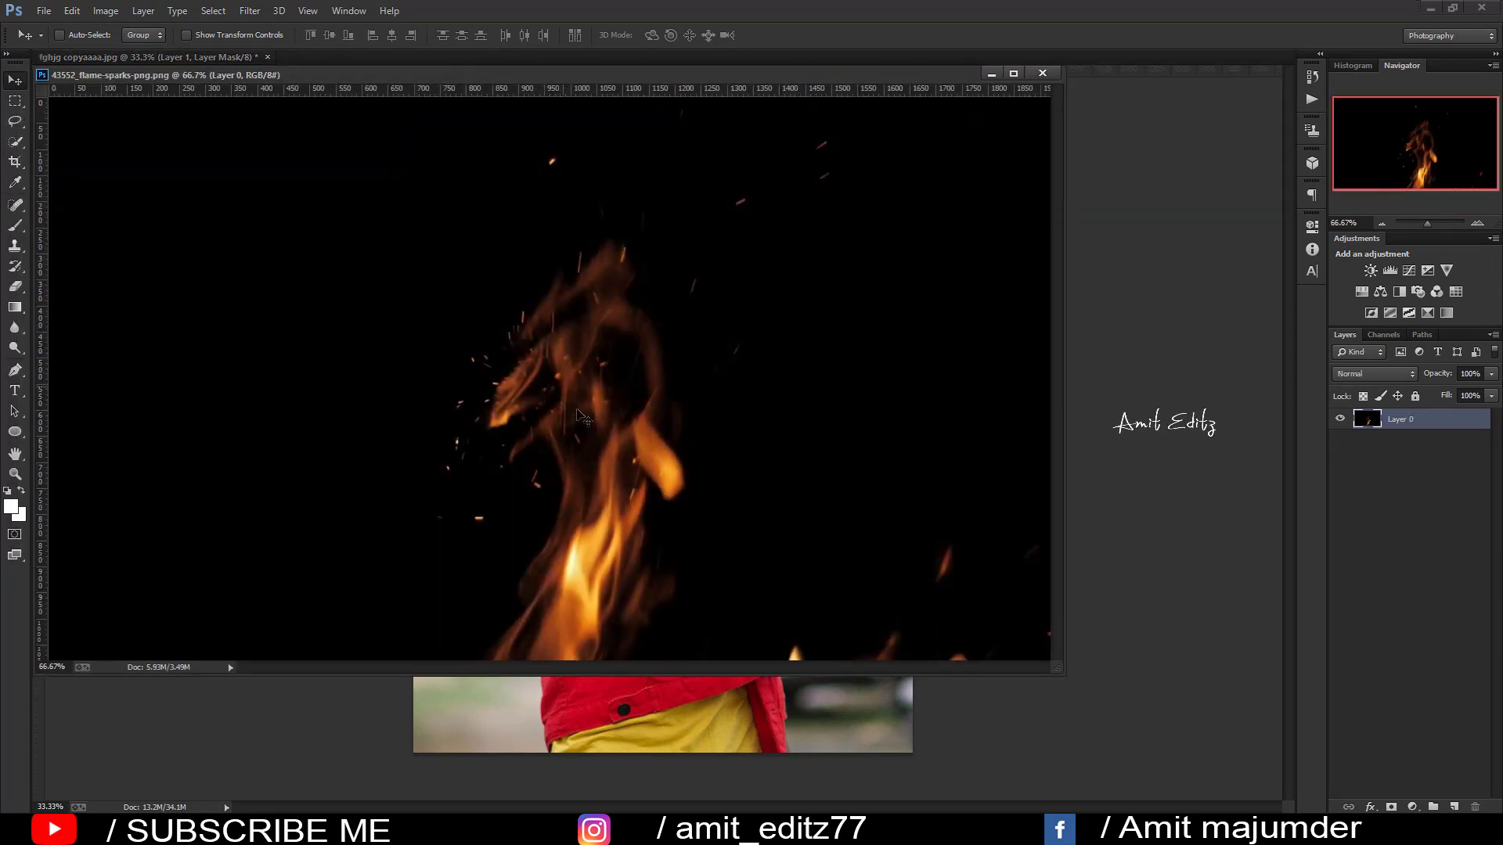
left_click_drag(583, 417, 1073, 191)
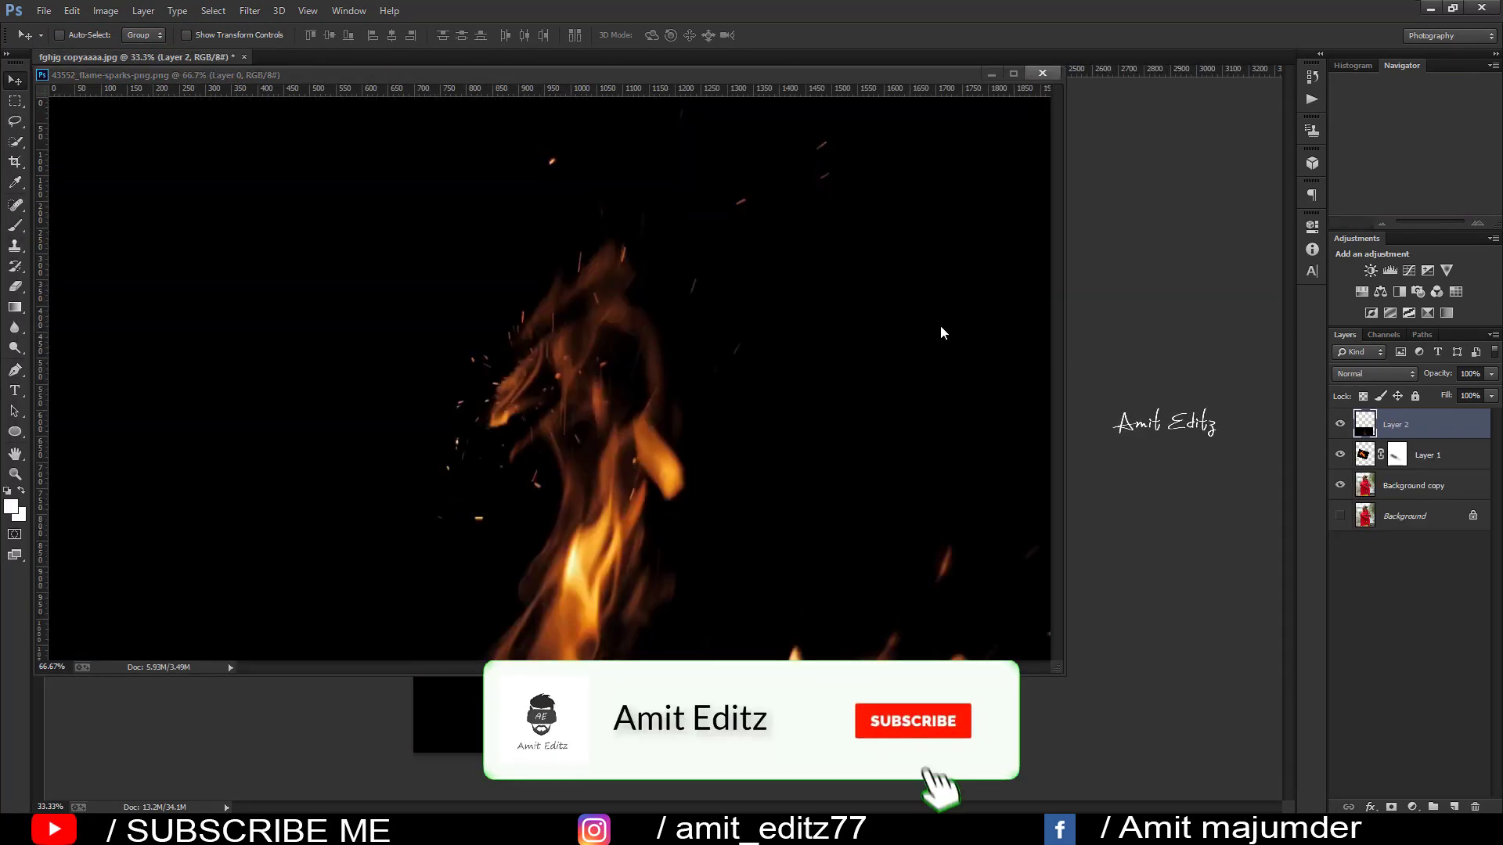
left_click(1042, 72)
left_click_drag(650, 650, 650, 336)
left_click(1399, 374)
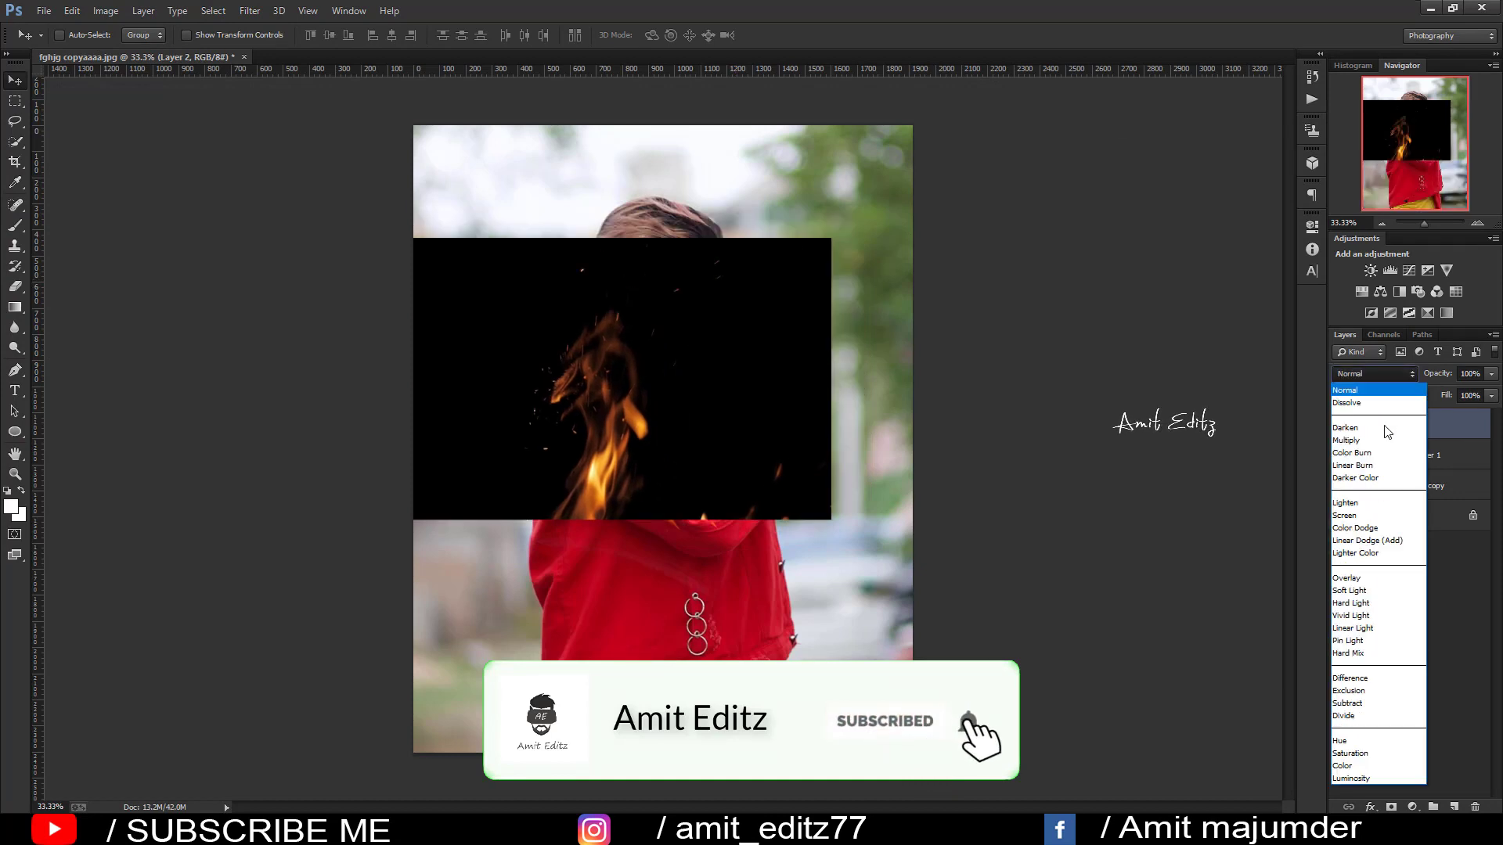
left_click(1344, 515)
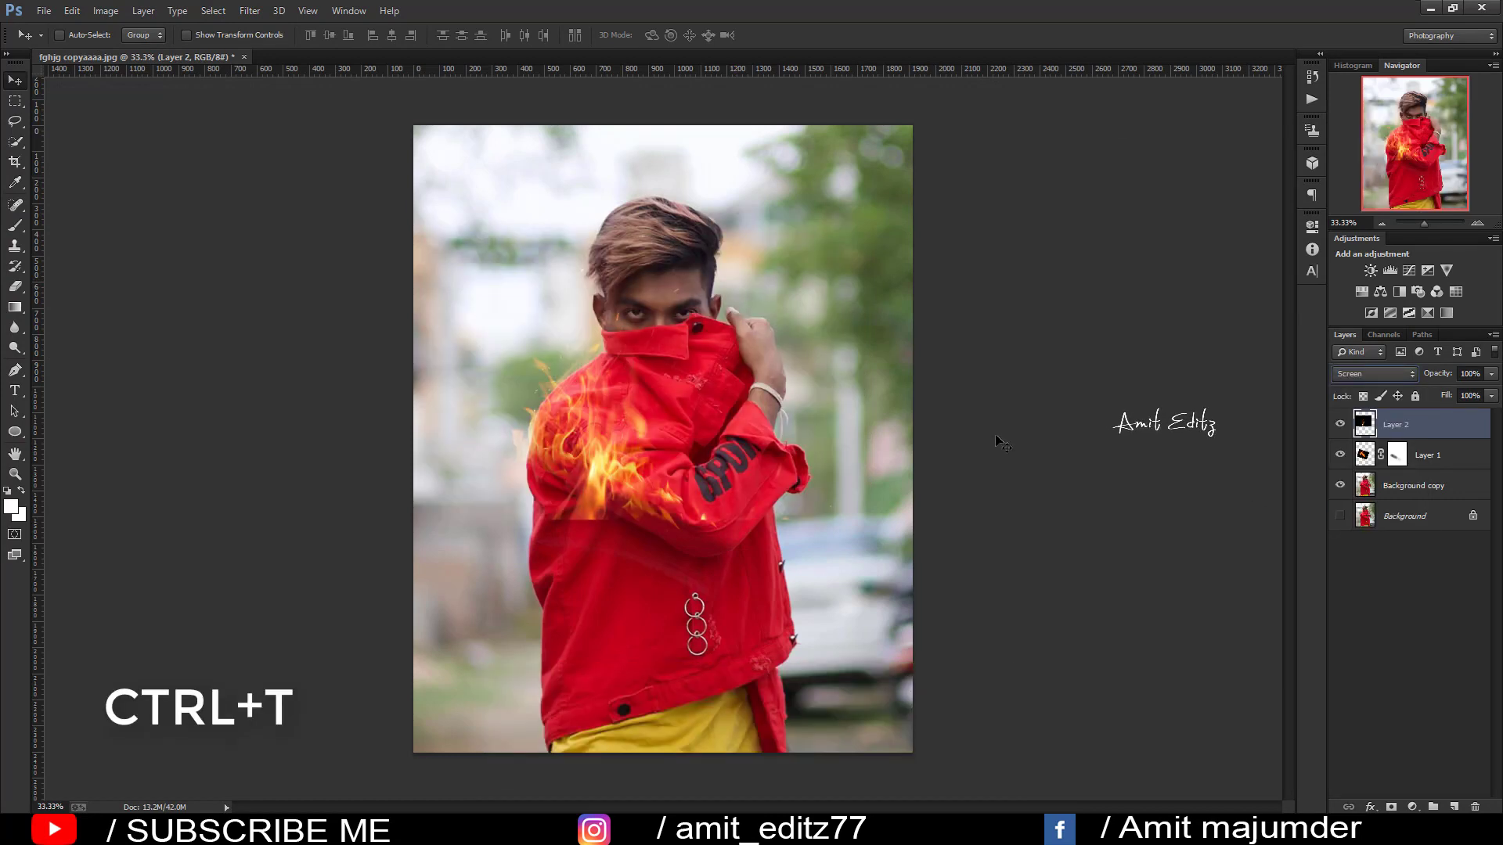
Step: Scale the flame sparks to about 53%, move them over the shoulder, tilted about -8°
key("ctrl+t")
left_click_drag(906, 235, 713, 304)
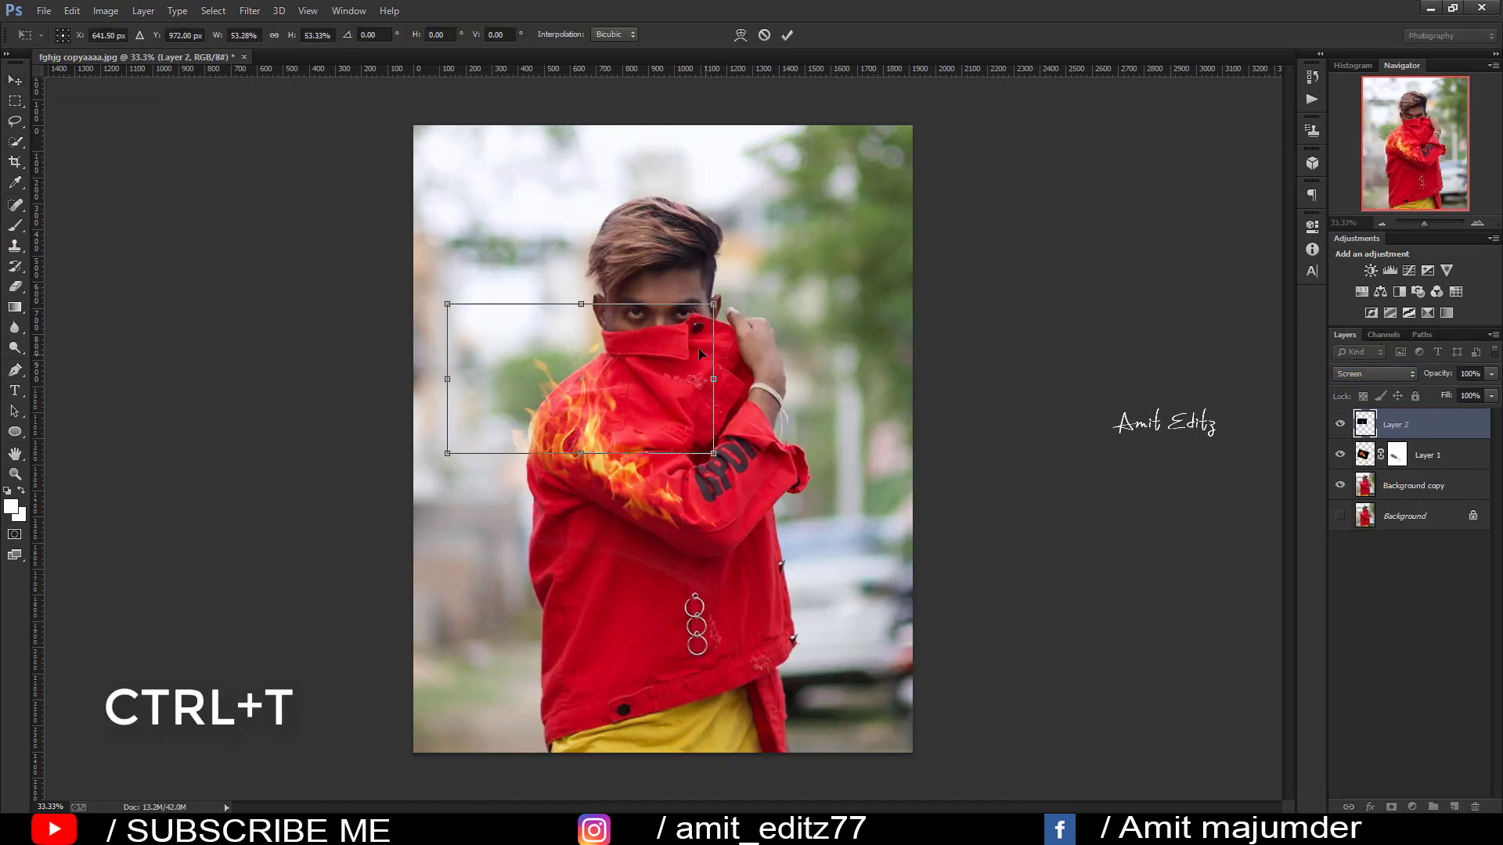
left_click_drag(698, 354, 639, 357)
mouse_move(666, 423)
left_mouse_down()
mouse_move(750, 378)
mouse_move(772, 403)
left_mouse_up()
left_click_drag(618, 391, 633, 385)
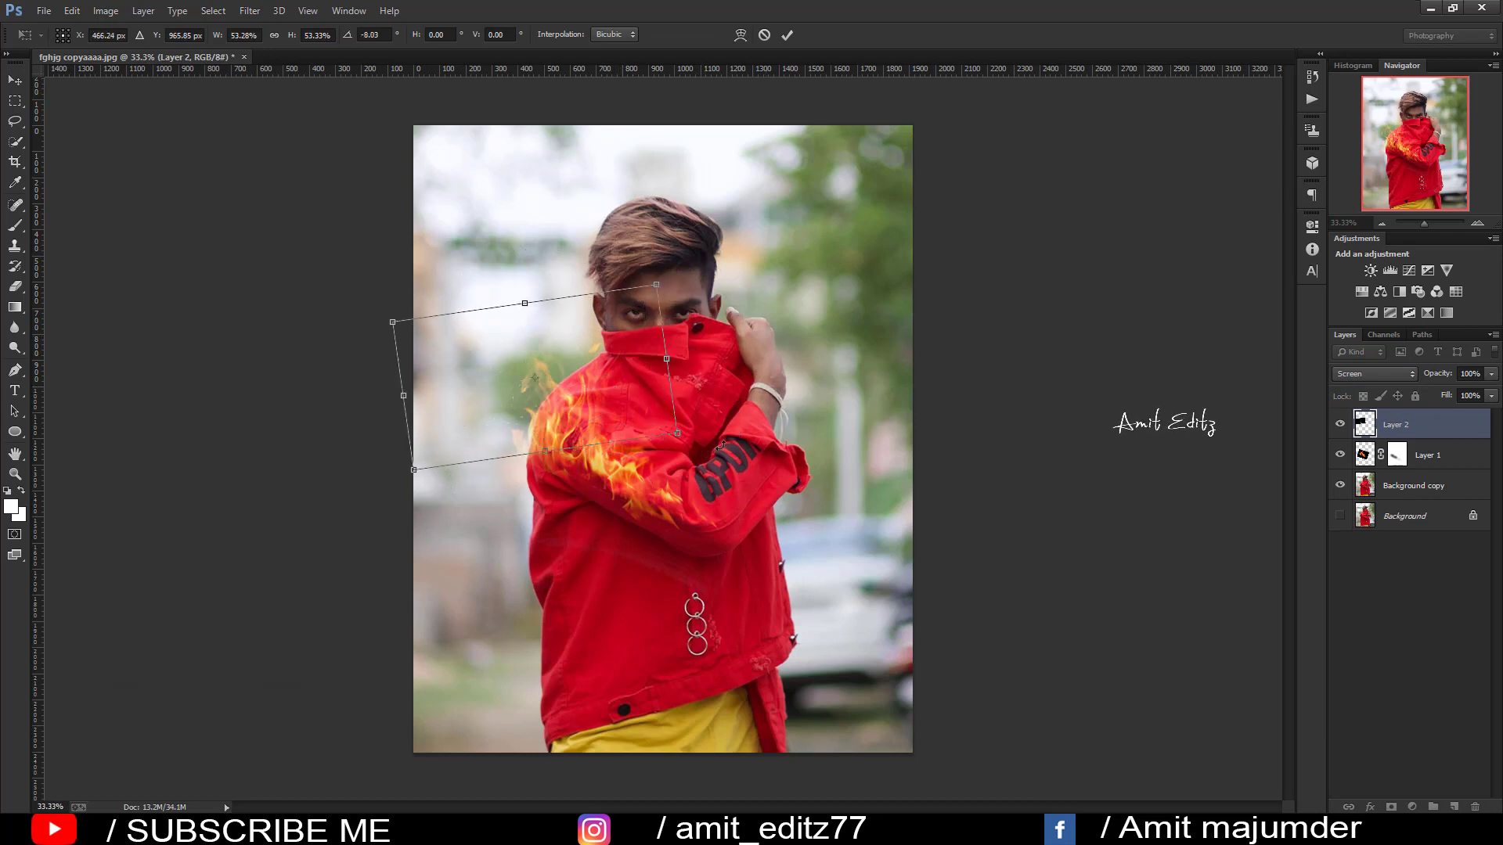
key("Return")
Step: Bring the smoke1 image into the portrait as Layer 3
left_click(41, 12)
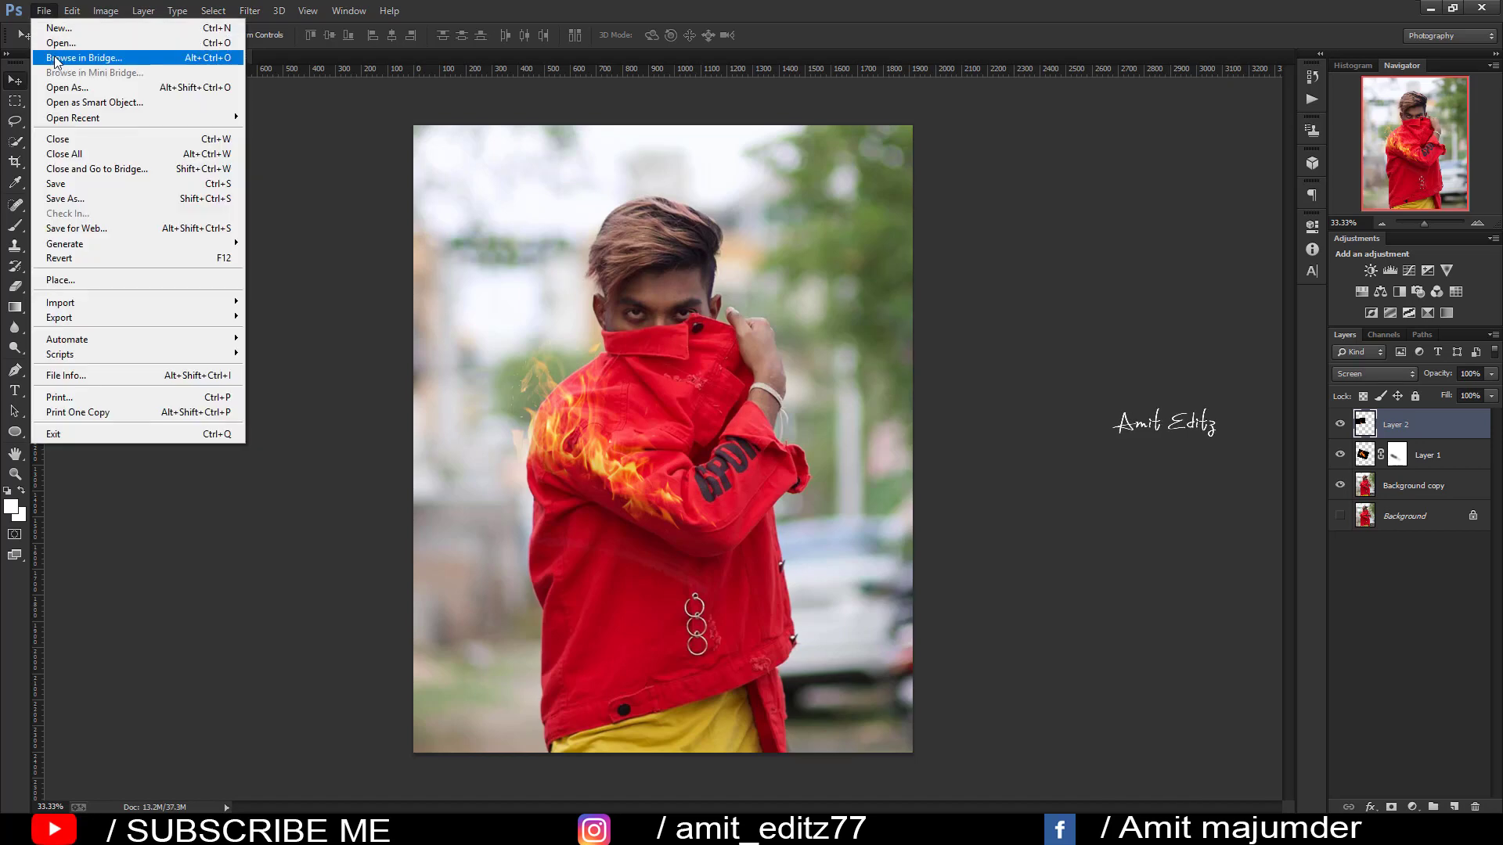
left_click(58, 43)
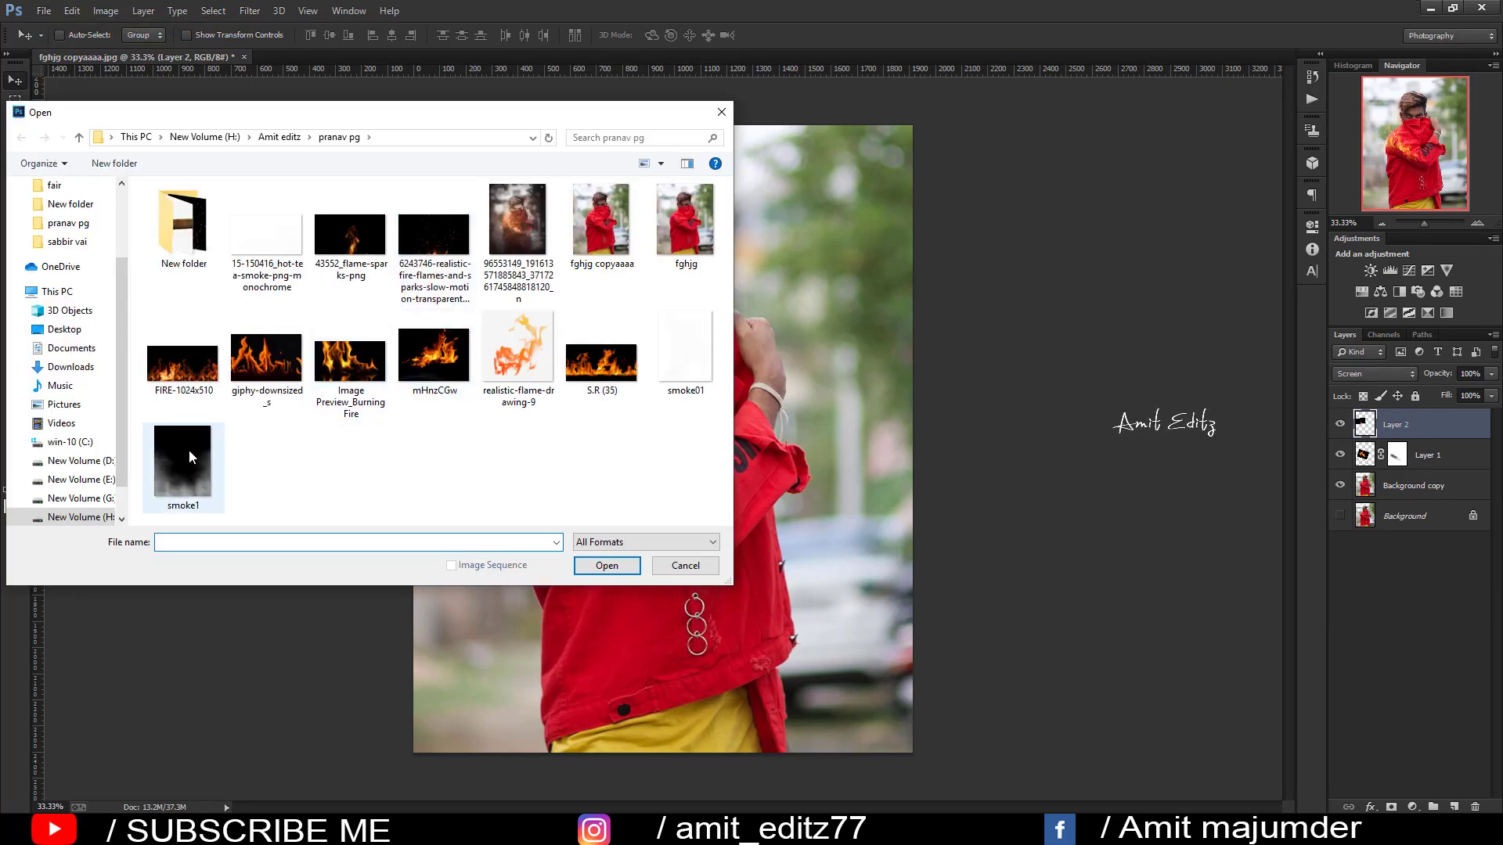
left_click(183, 462)
left_click(616, 571)
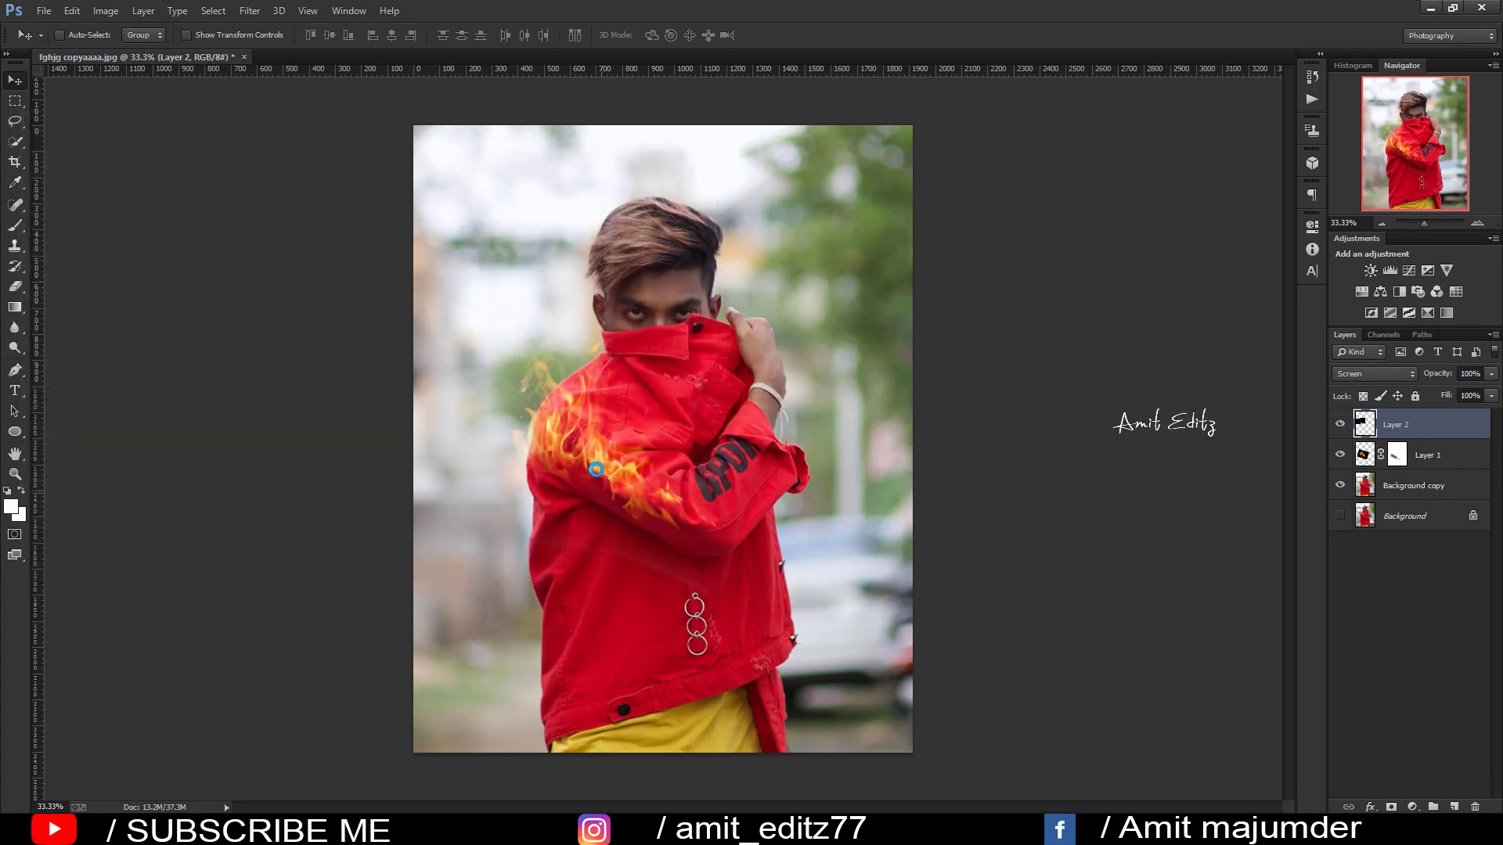
left_click_drag(364, 513, 612, 99)
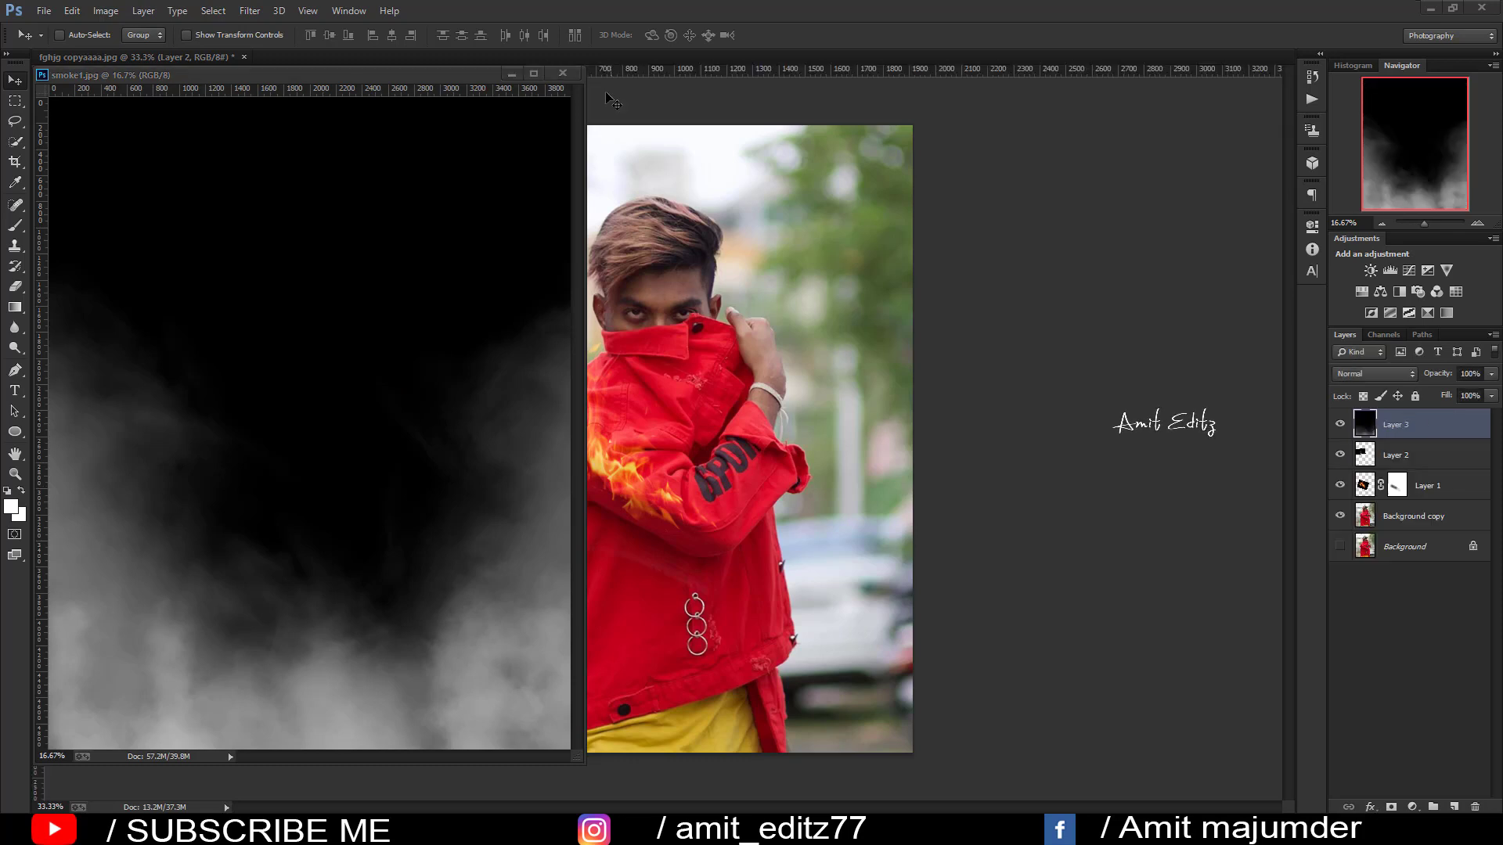
left_click(562, 73)
Step: Shrink the smoke layer to about 54%, shift it down-left, and blend it in Screen mode
key("ctrl+t")
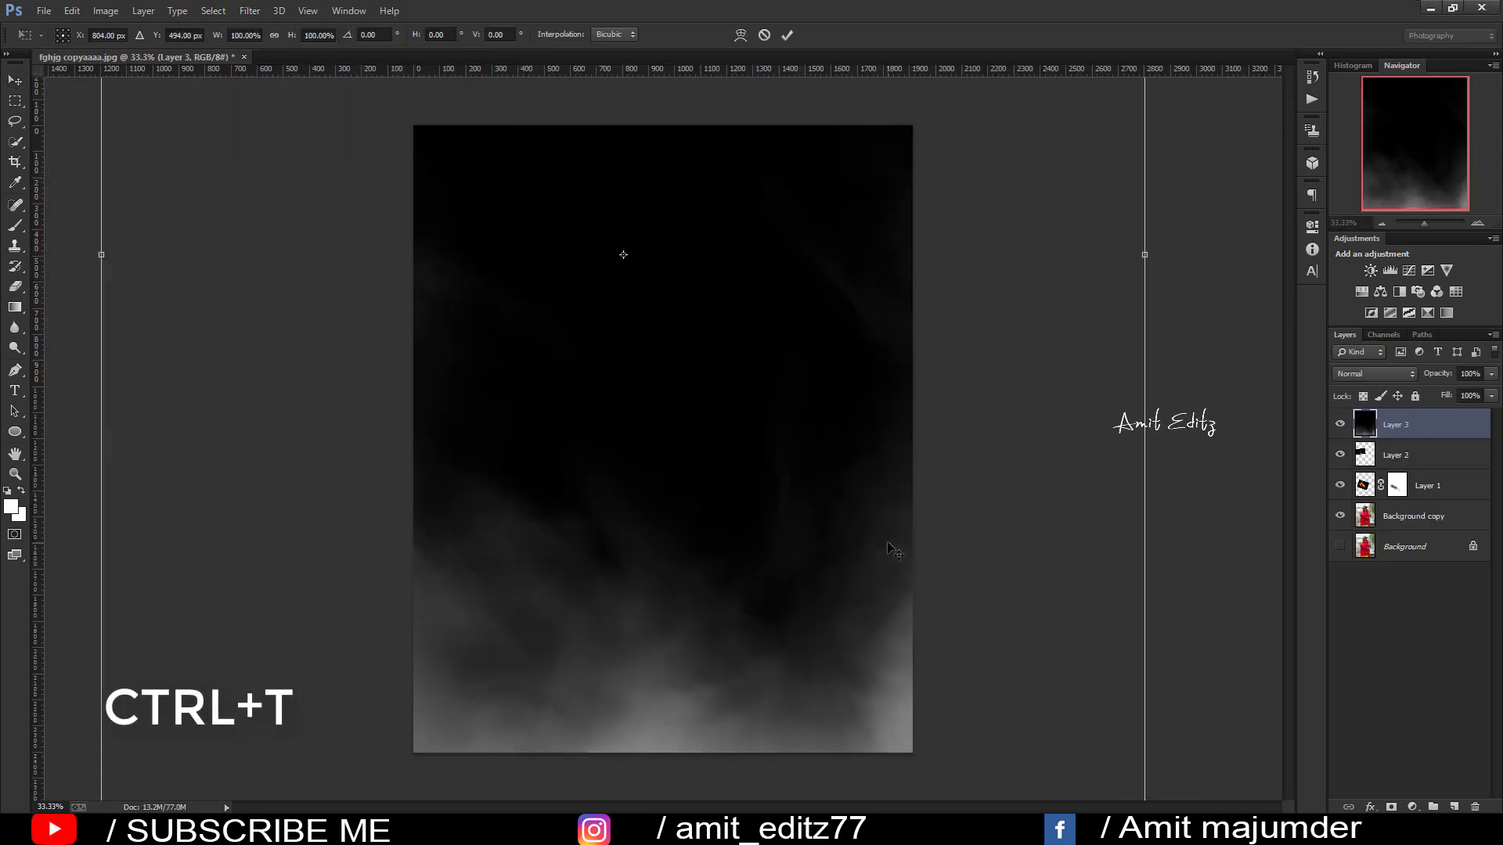
scroll(892, 552, "down", 3)
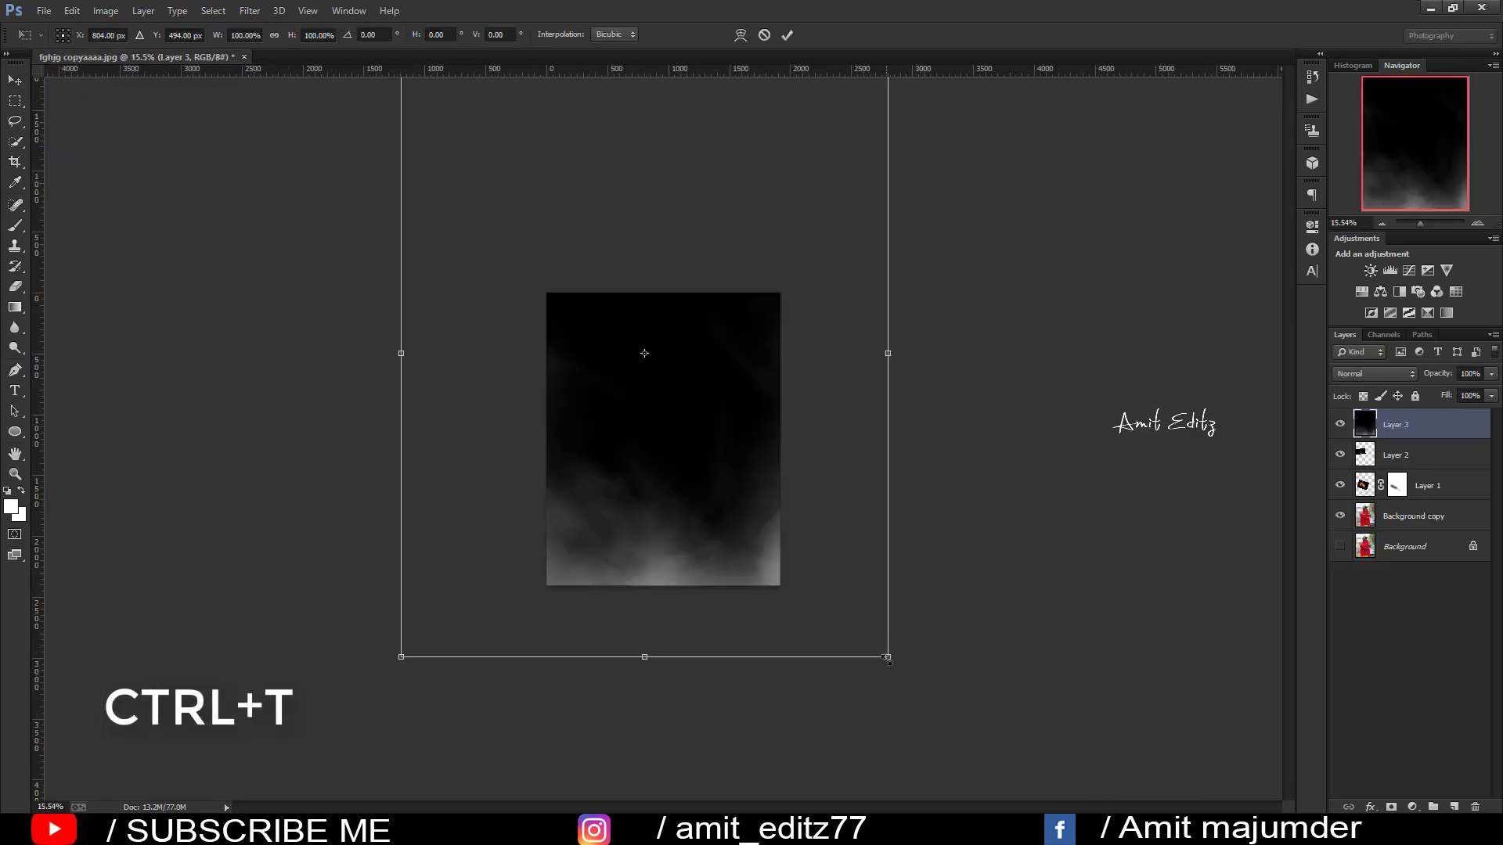
left_click_drag(887, 658, 807, 580)
left_click_drag(745, 537, 742, 558)
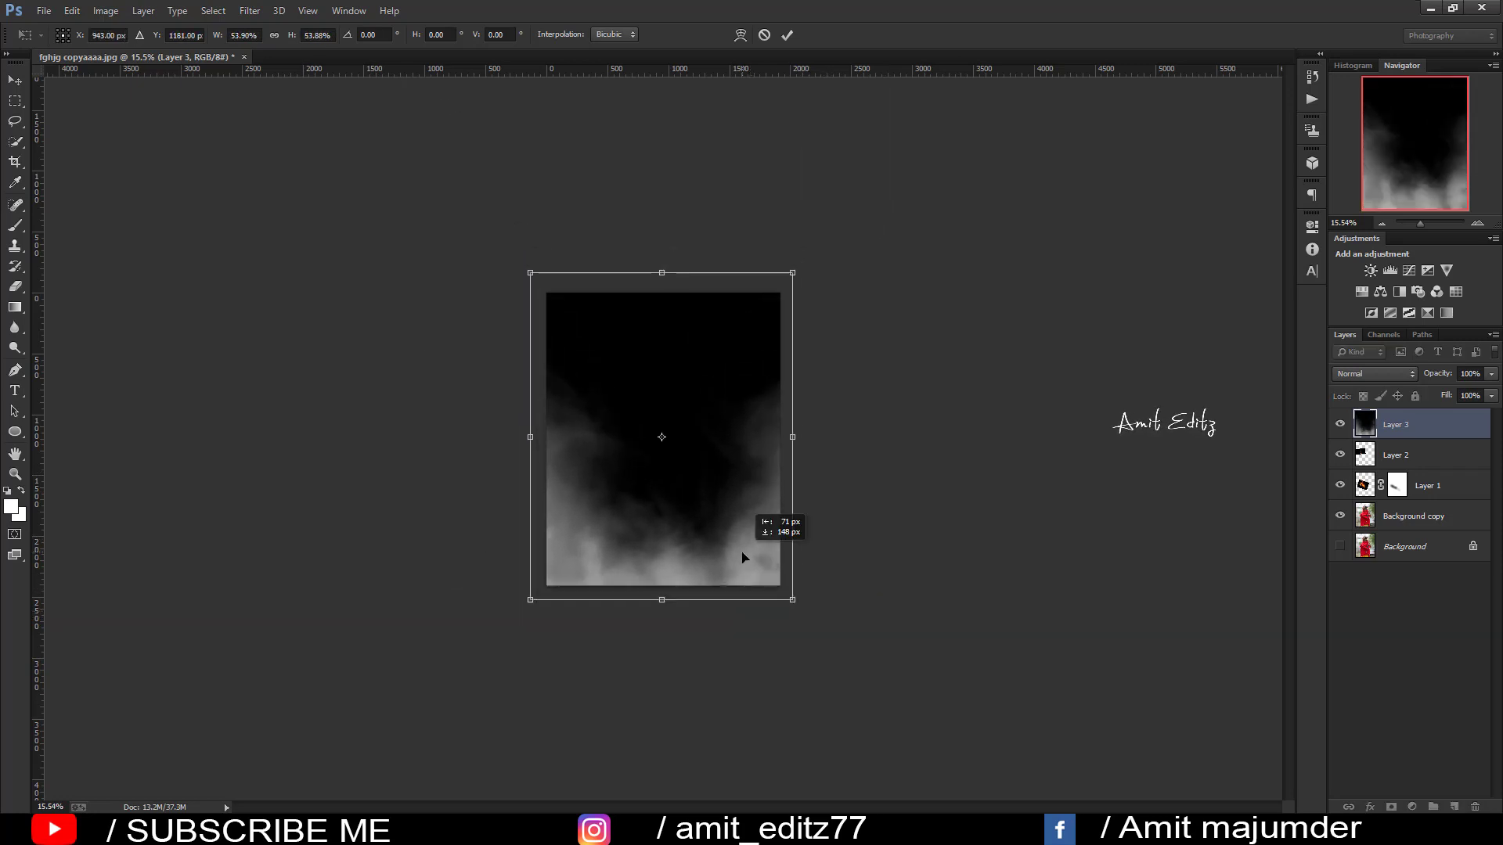
key("Return")
left_click(1384, 379)
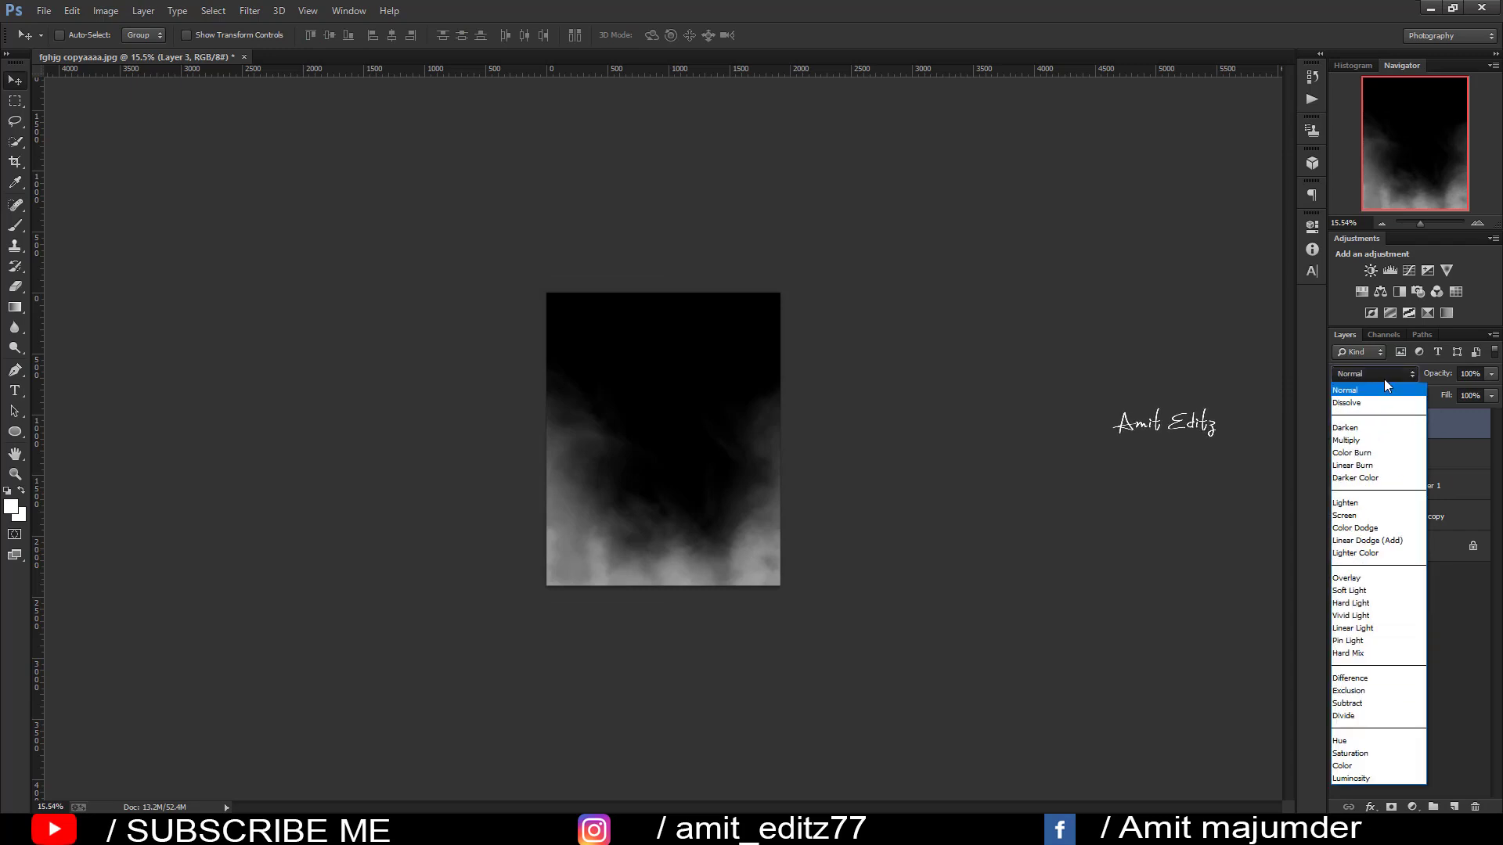
left_click(1340, 517)
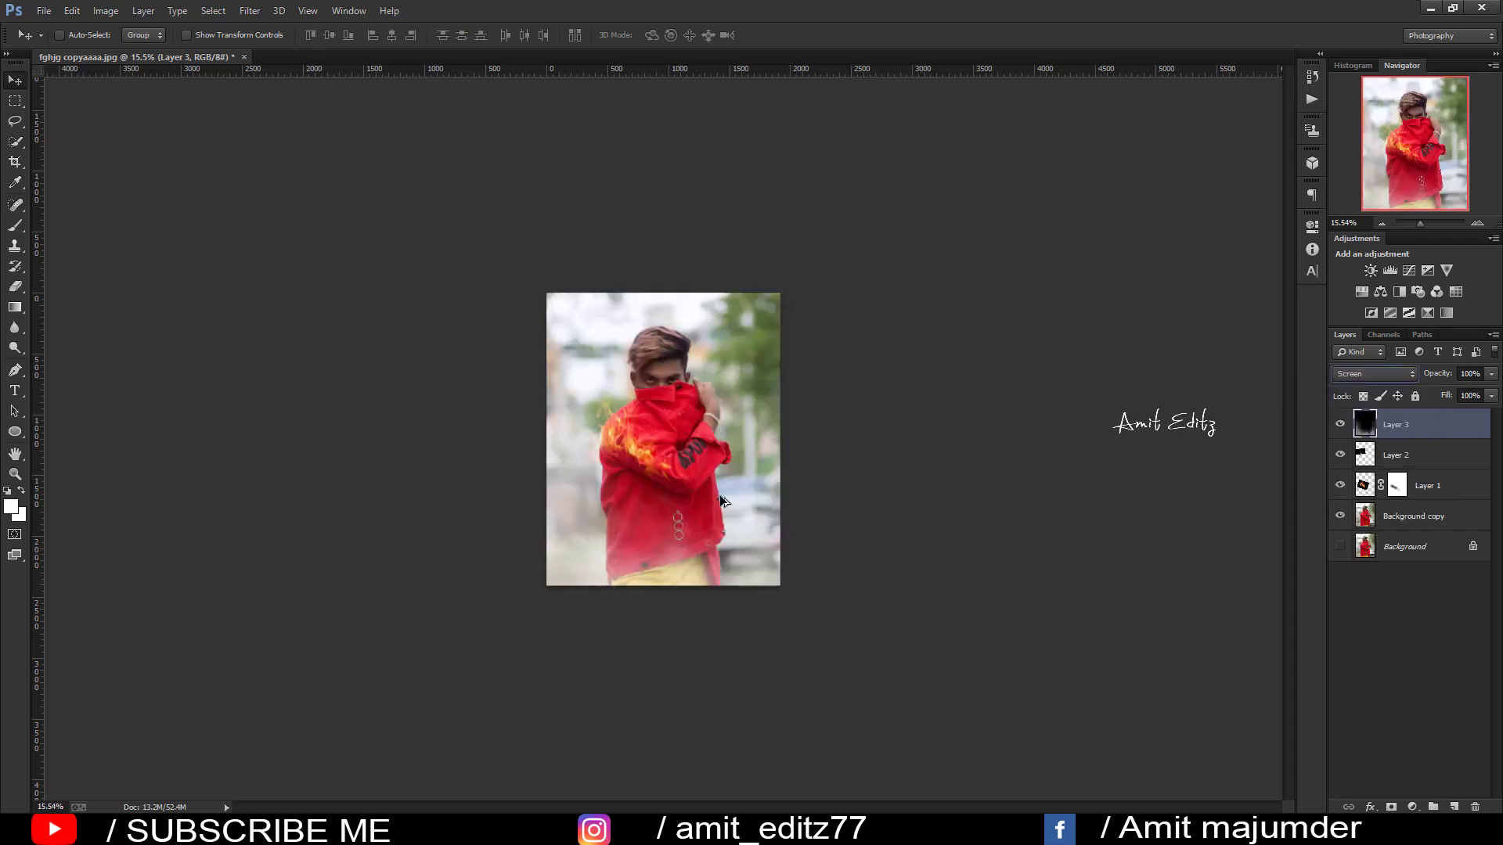
left_click(48, 11)
Step: Bring the smoke01 image into the portrait as Layer 4
left_click(70, 39)
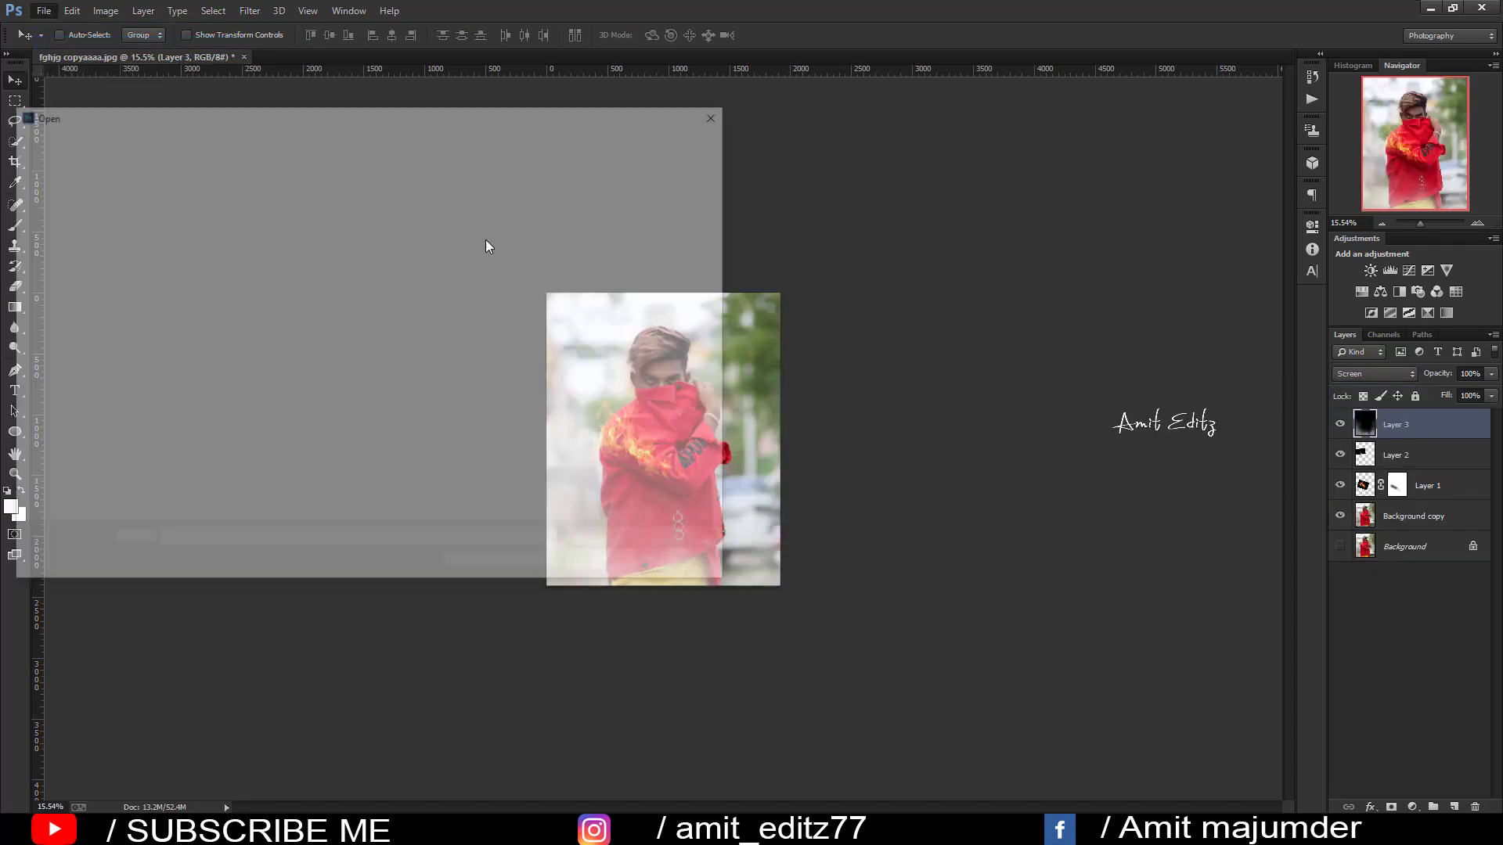
left_click(681, 353)
left_click(535, 358)
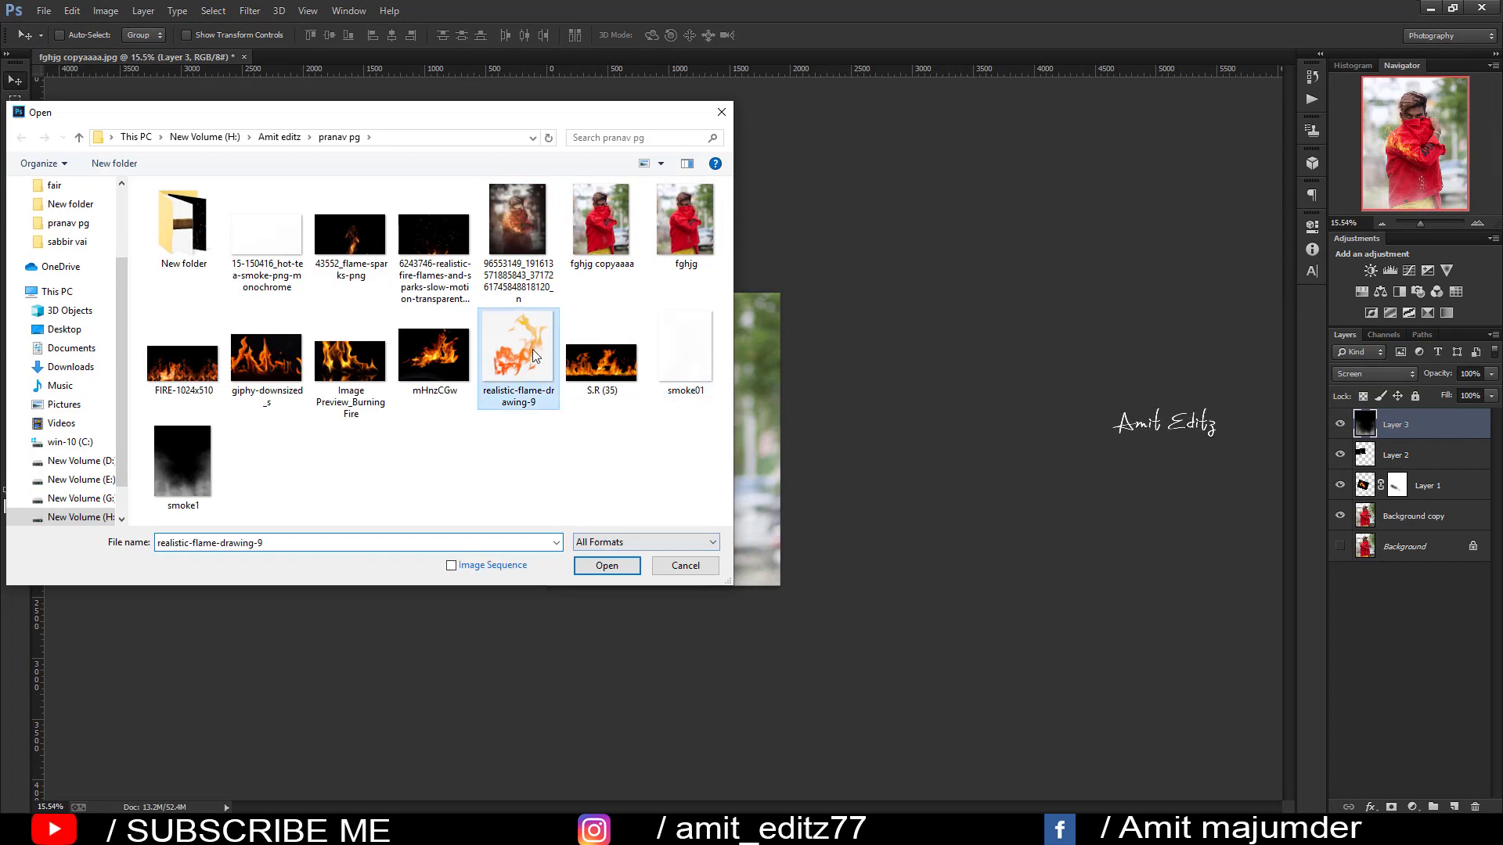
left_click(670, 392)
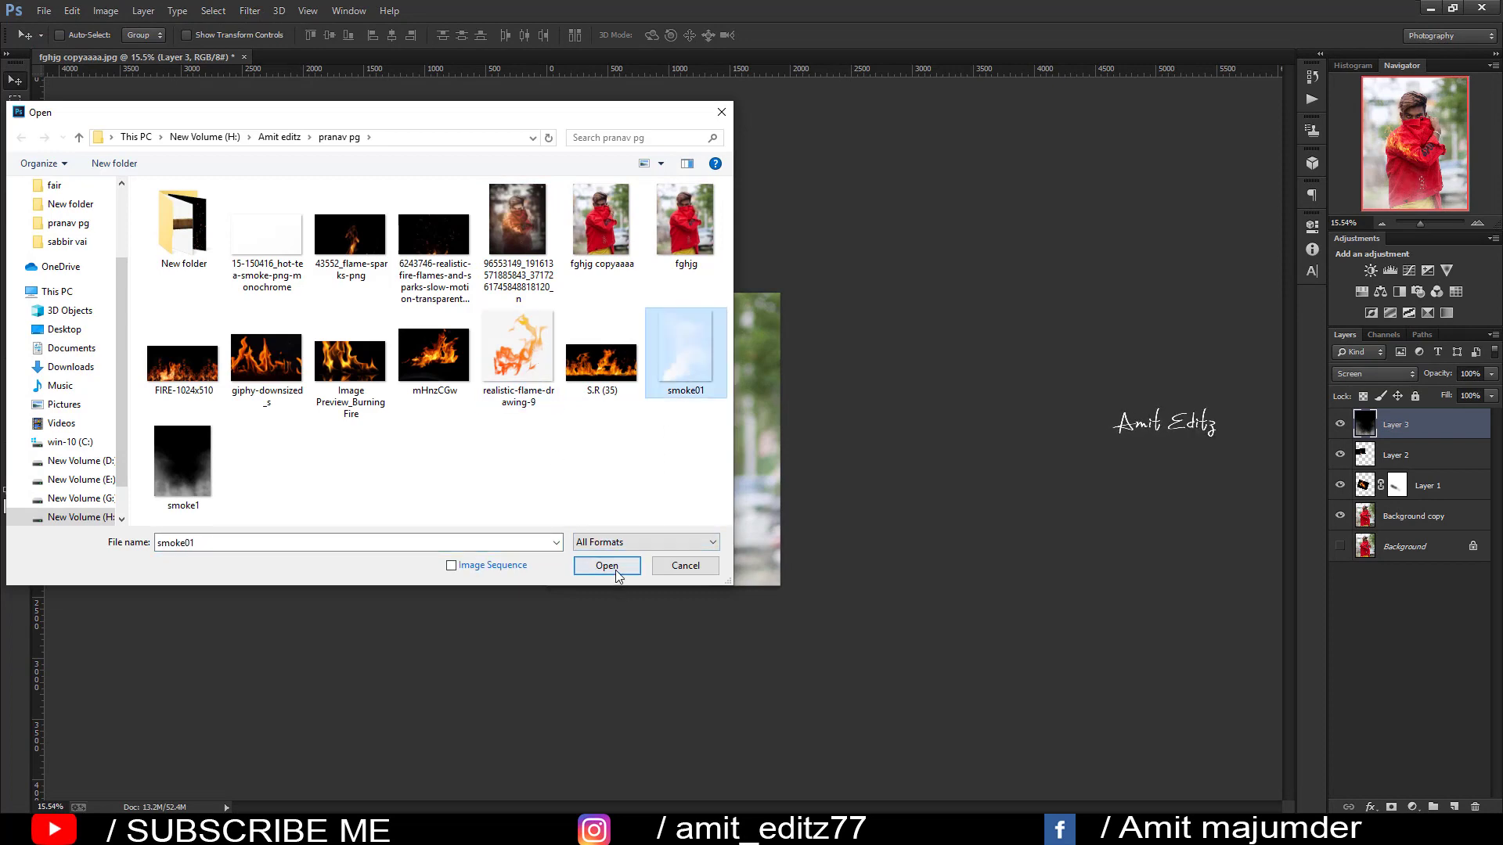
left_click(607, 565)
left_click_drag(242, 328, 580, 494)
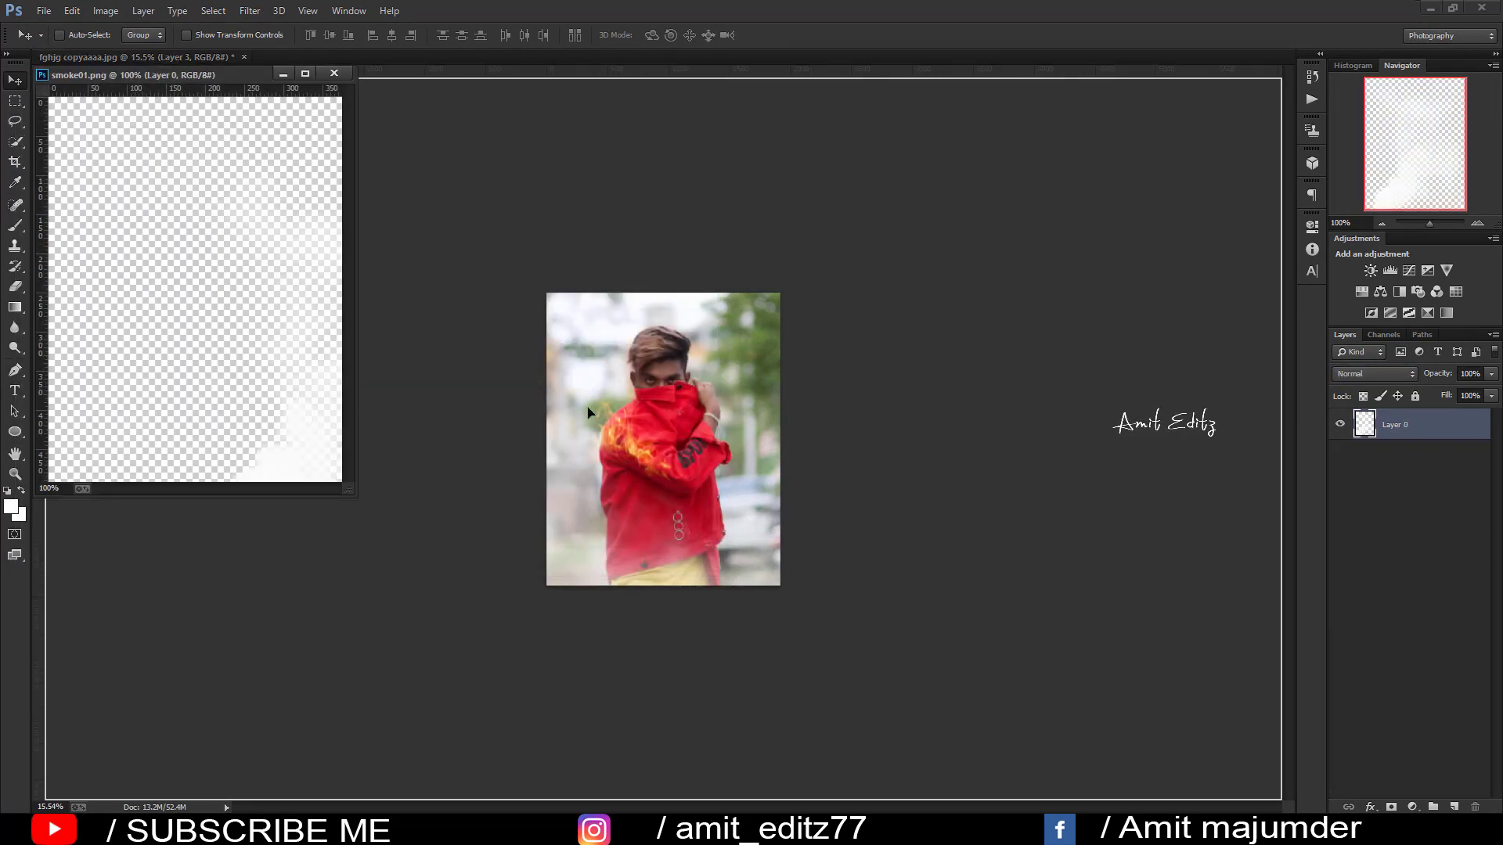
key("ctrl+w")
scroll(657, 469, "up", 3)
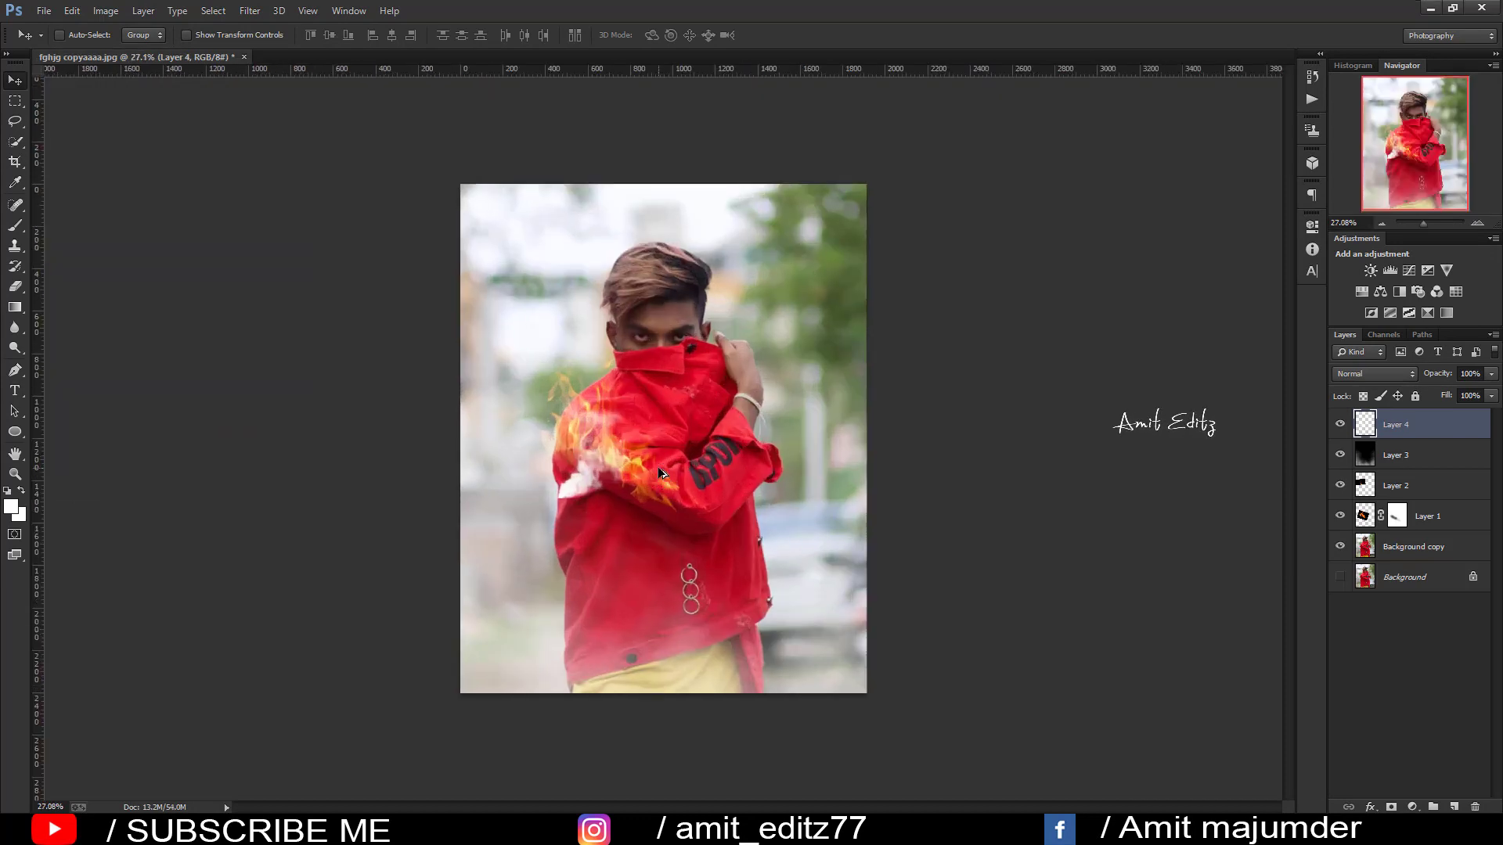
Step: Enlarge the smoke01 layer to about 220% over the left sleeve
key("ctrl+t")
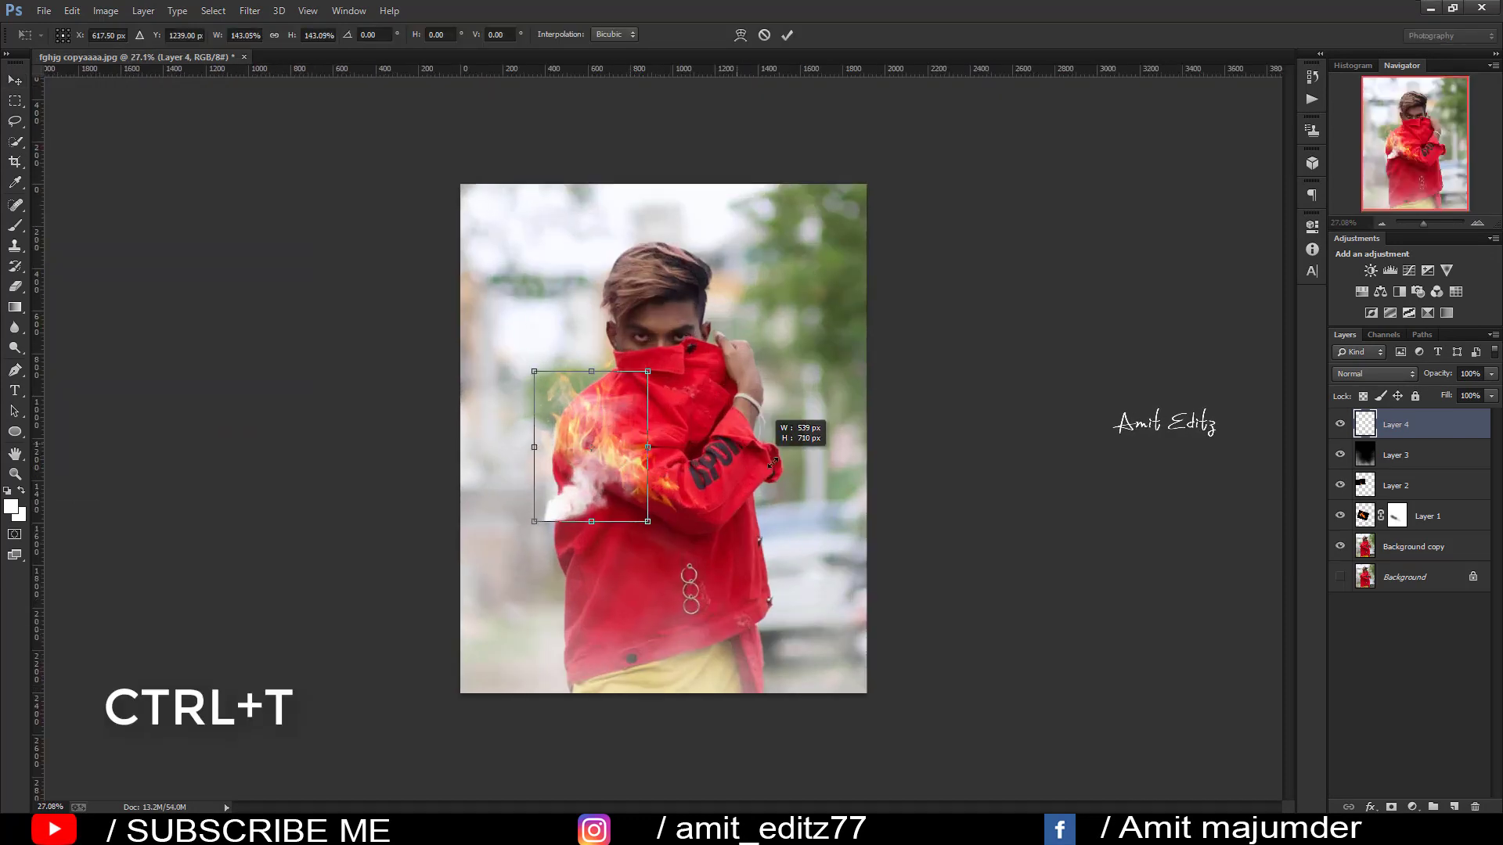
left_click_drag(629, 394, 678, 329)
left_click_drag(671, 437, 673, 490)
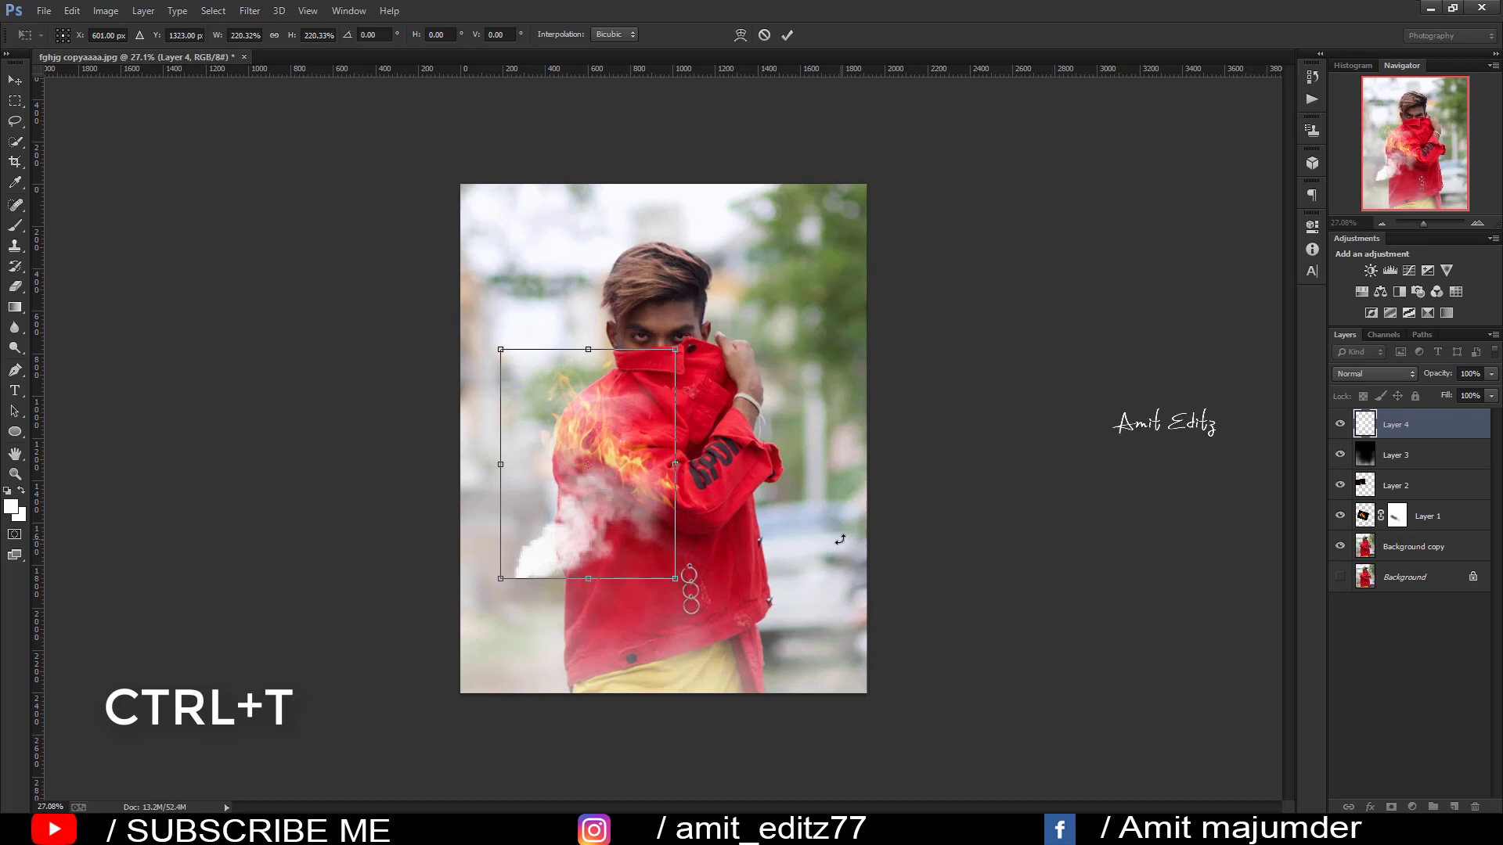
key("Return")
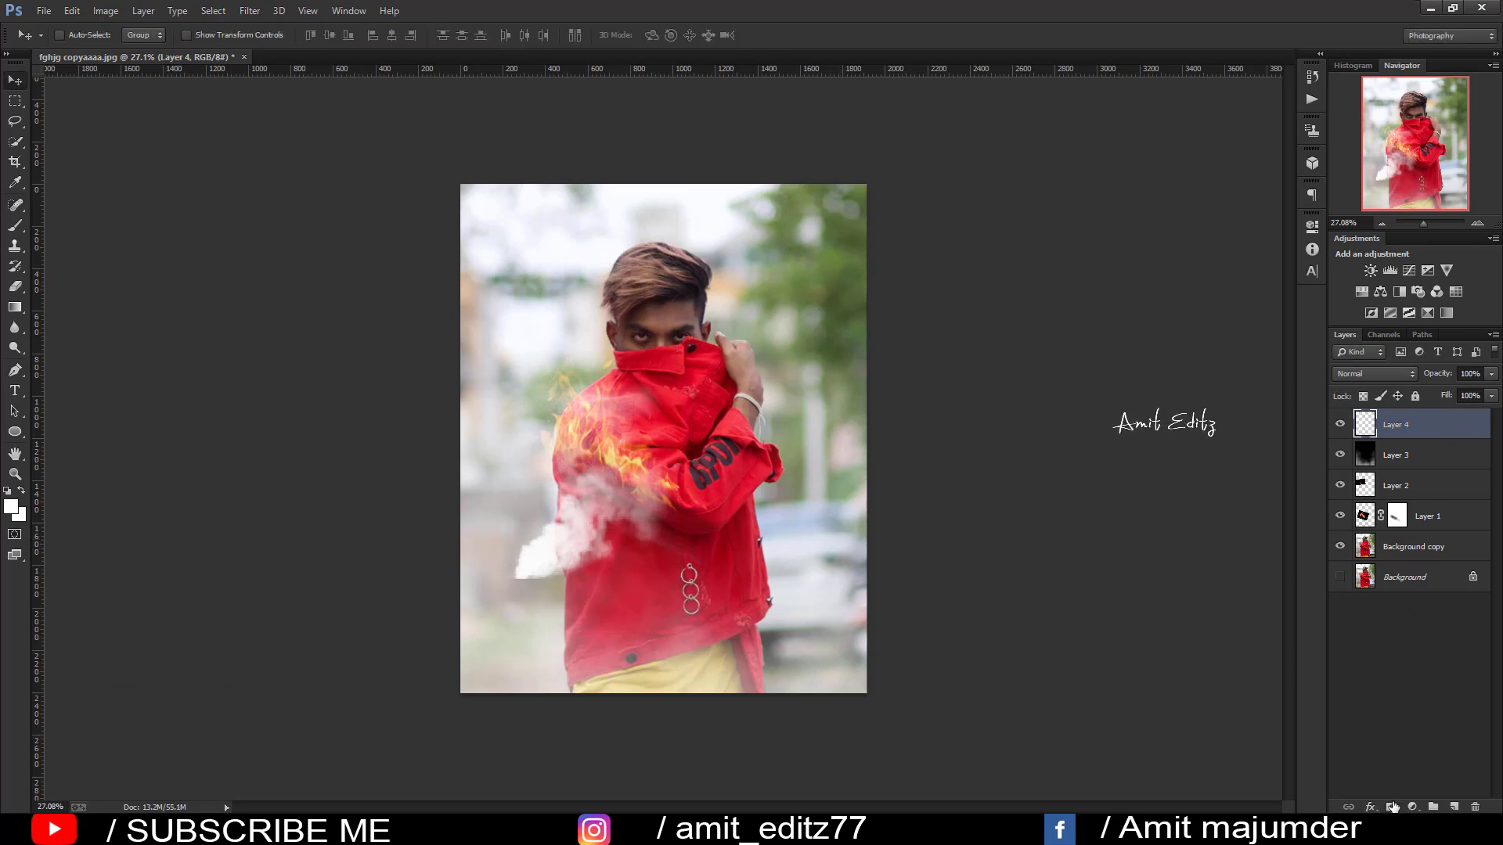
Step: Add a layer mask to Layer 4 and brush away most of the smoke
left_click(1392, 807)
left_click(15, 226)
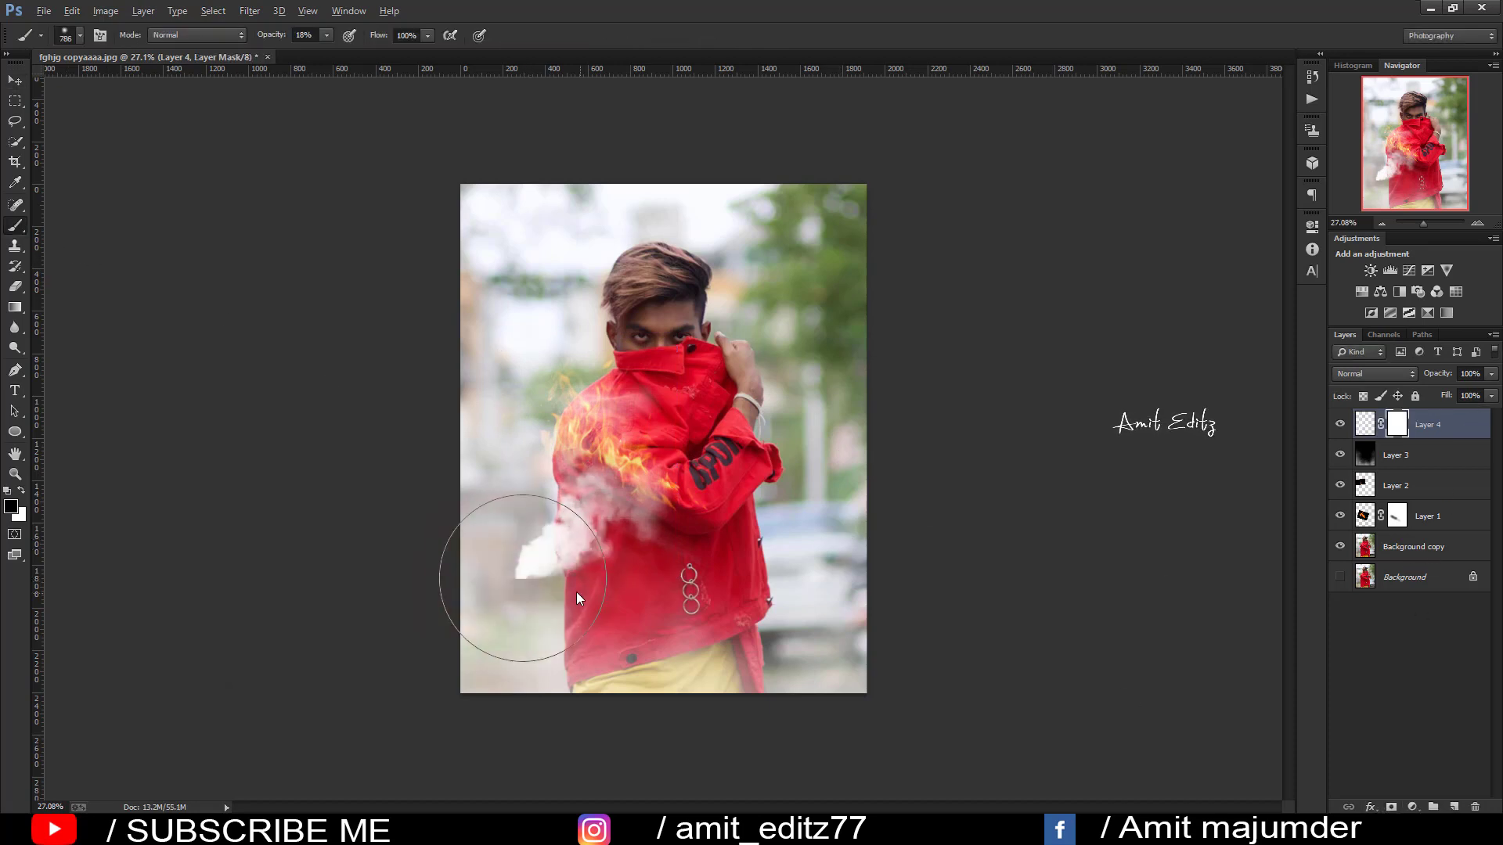
mouse_move(520, 571)
left_mouse_down()
mouse_move(537, 570)
mouse_move(527, 547)
mouse_move(597, 577)
mouse_move(667, 577)
mouse_move(434, 570)
mouse_move(621, 620)
mouse_move(597, 577)
mouse_move(496, 537)
mouse_move(663, 540)
mouse_move(708, 591)
left_mouse_up()
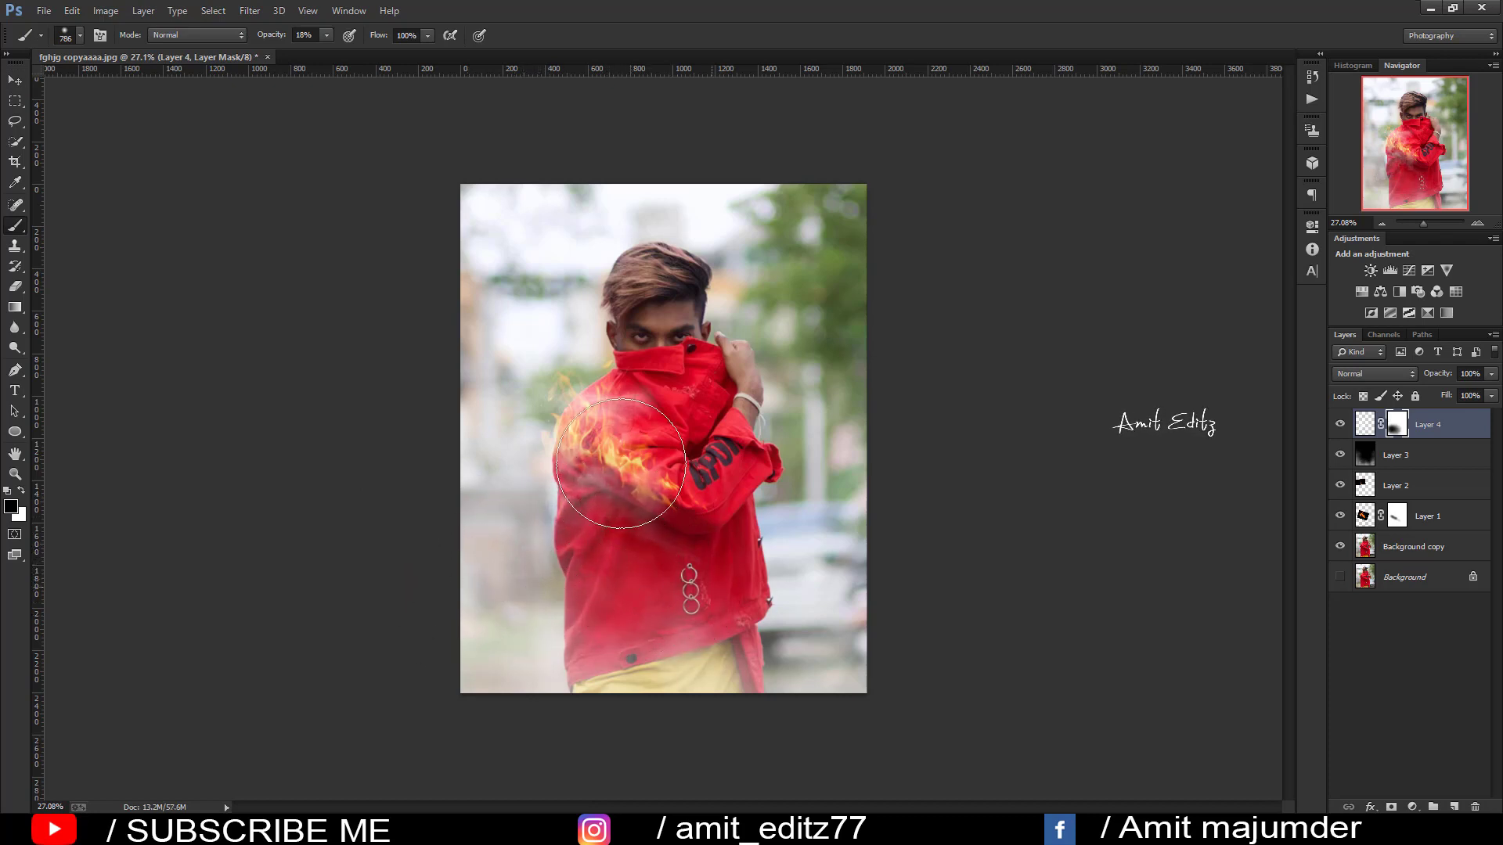
mouse_move(621, 464)
left_mouse_down()
mouse_move(563, 342)
mouse_move(503, 420)
mouse_move(584, 595)
mouse_move(691, 606)
left_mouse_up()
left_click_drag(539, 483, 555, 508)
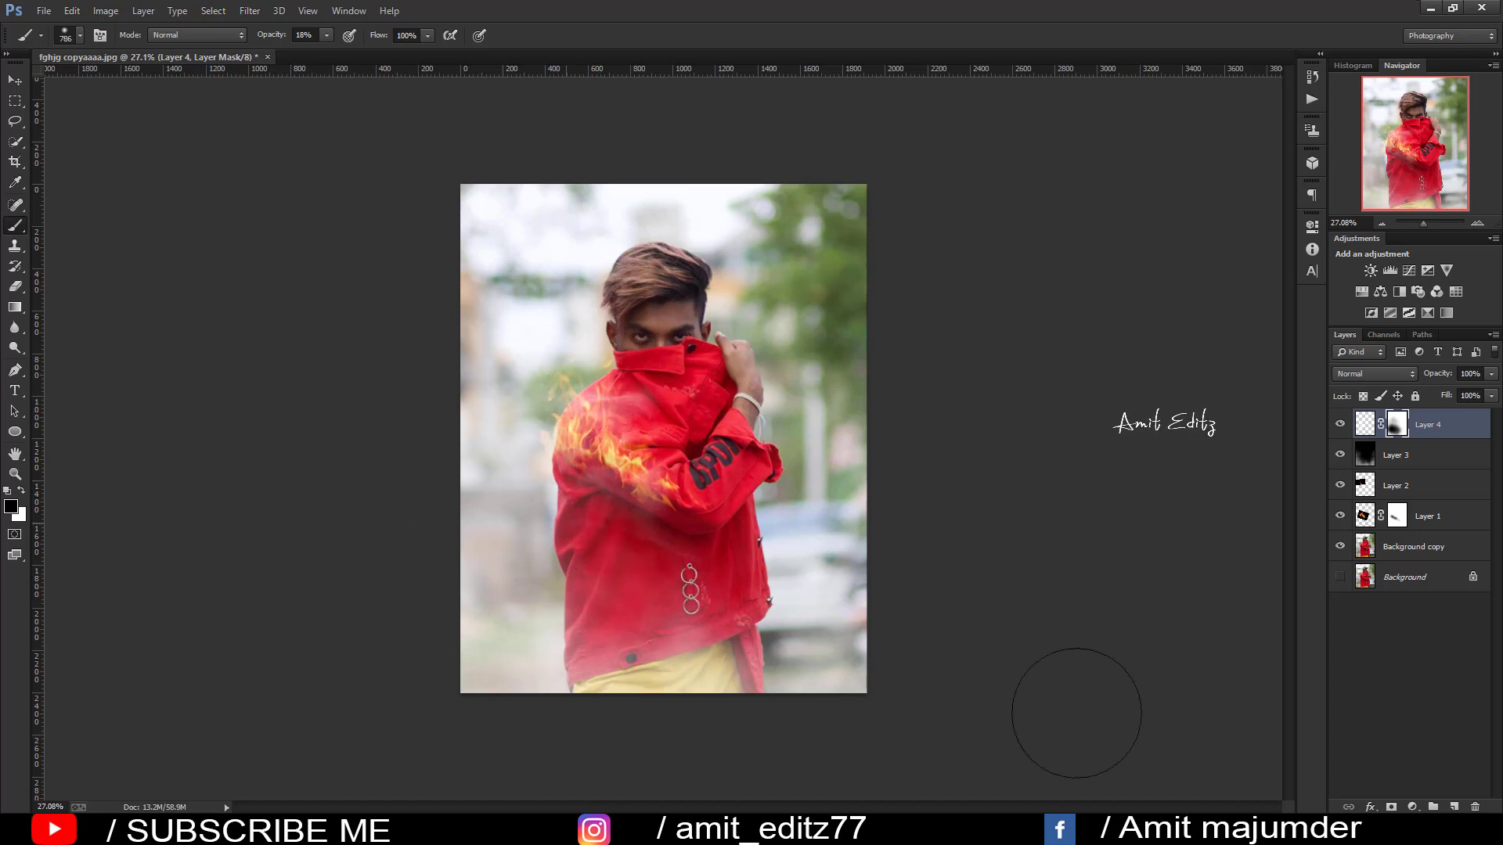
scroll(706, 632, "down", 1, "alt")
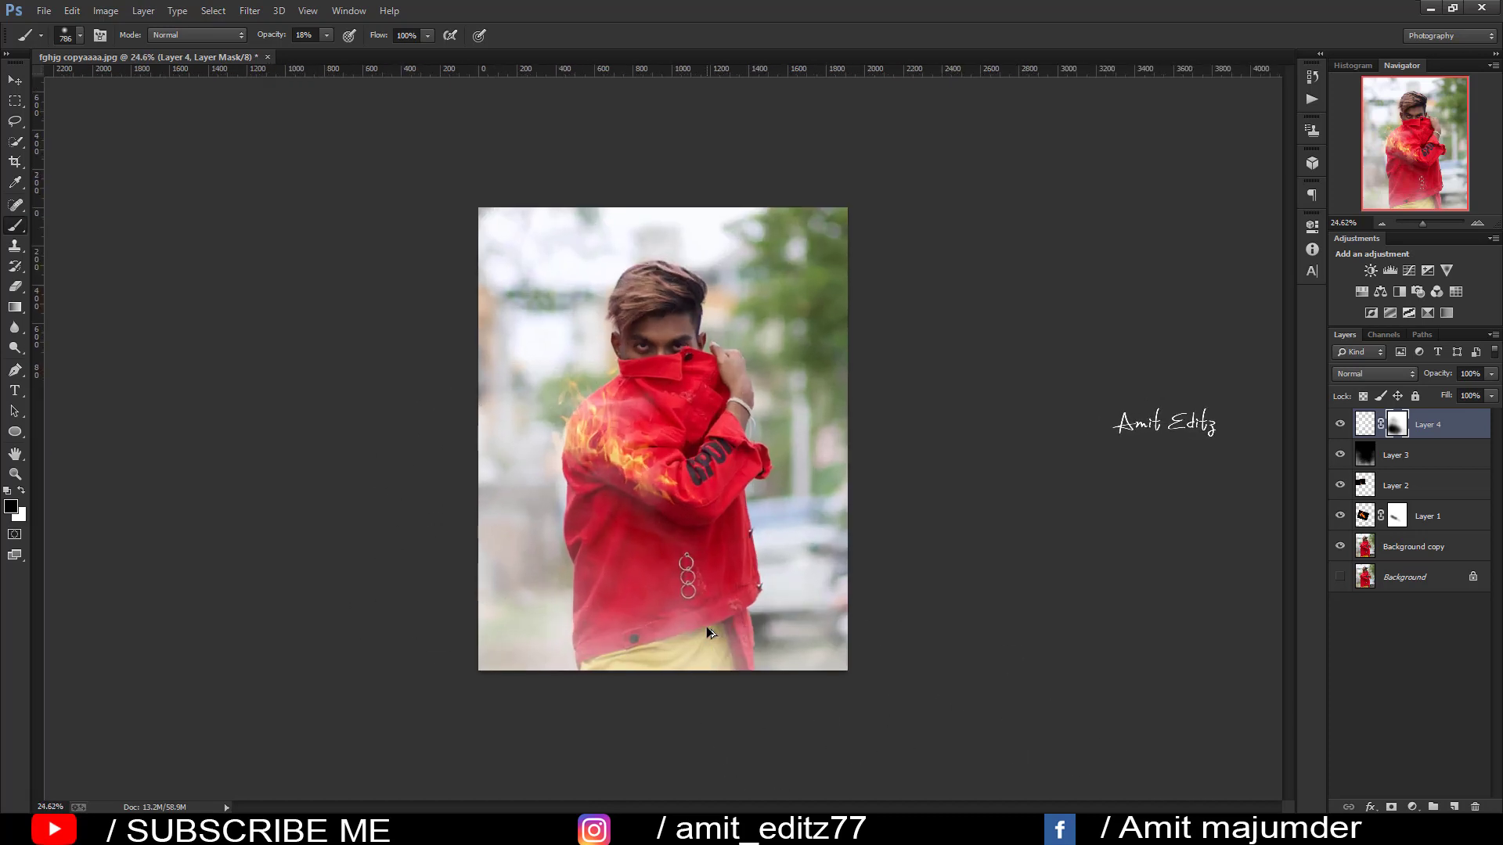
left_click(17, 81)
left_click(44, 11)
Step: Bring the hot tea smoke image into the portrait as Layer 5
left_click(59, 45)
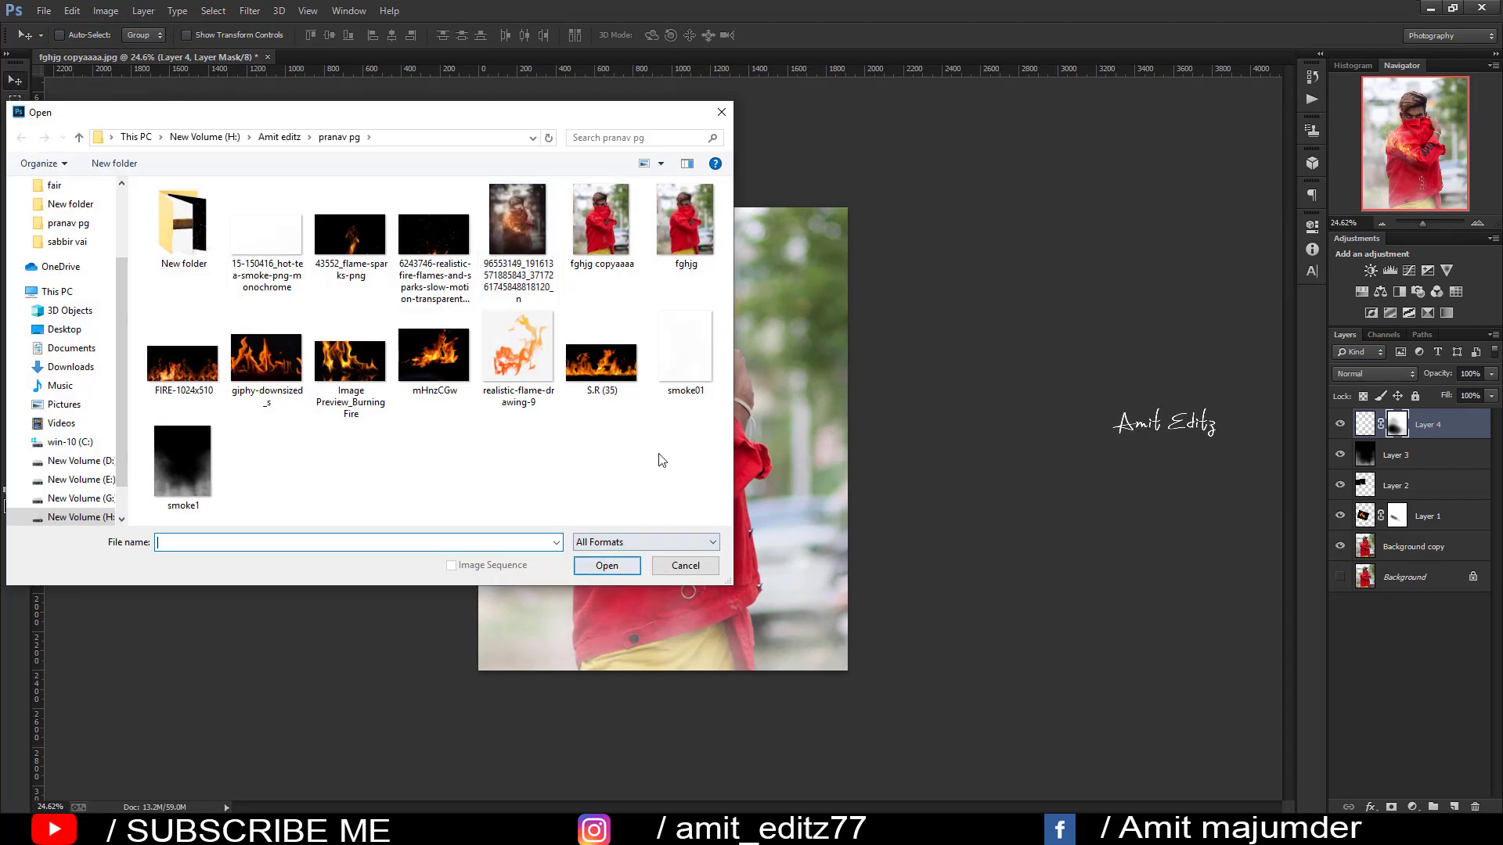
left_click(685, 349)
left_click(278, 243)
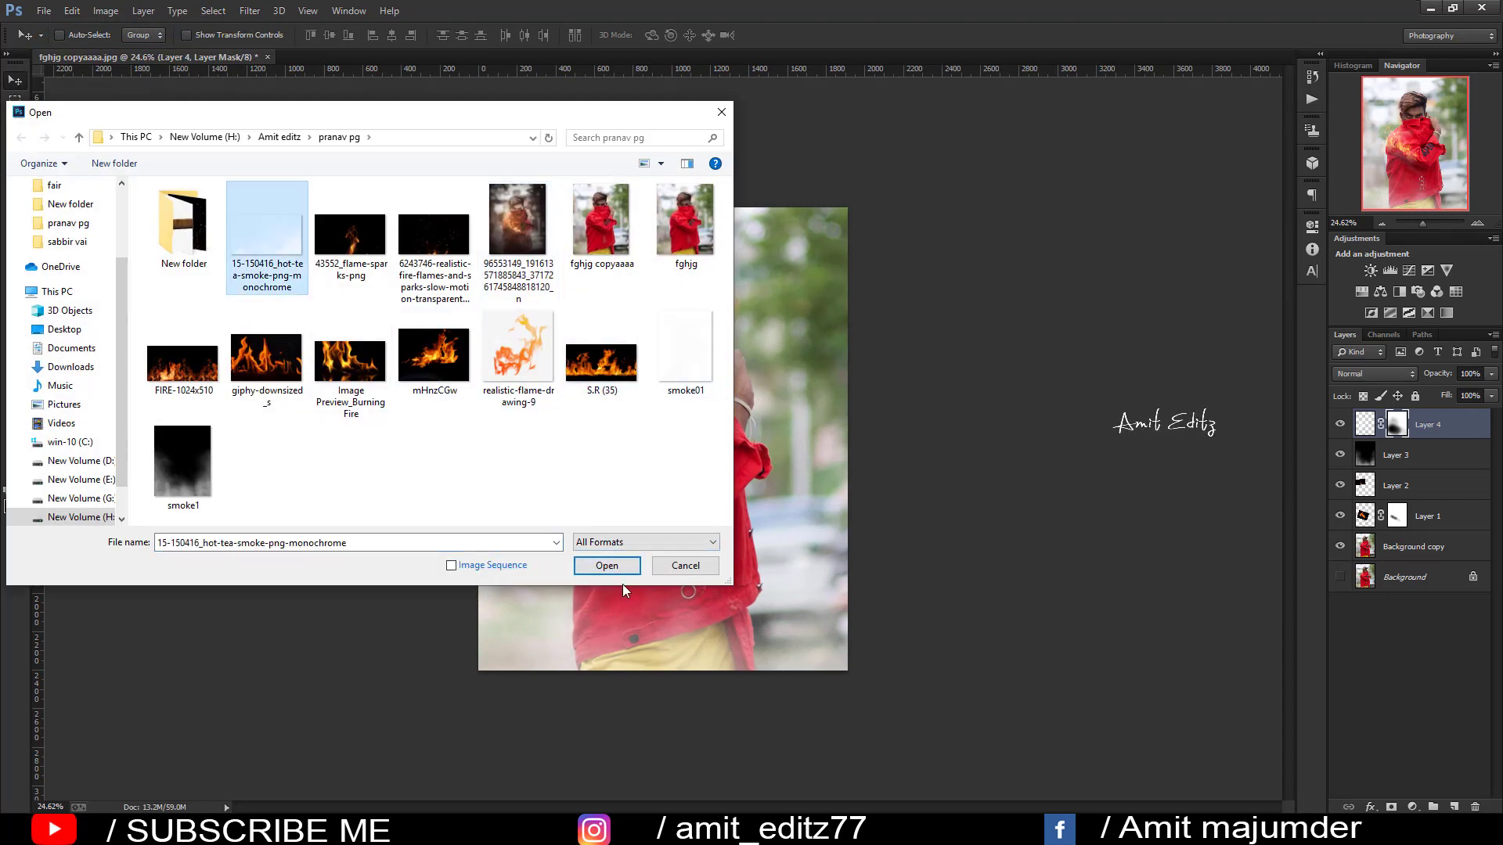
left_click(609, 566)
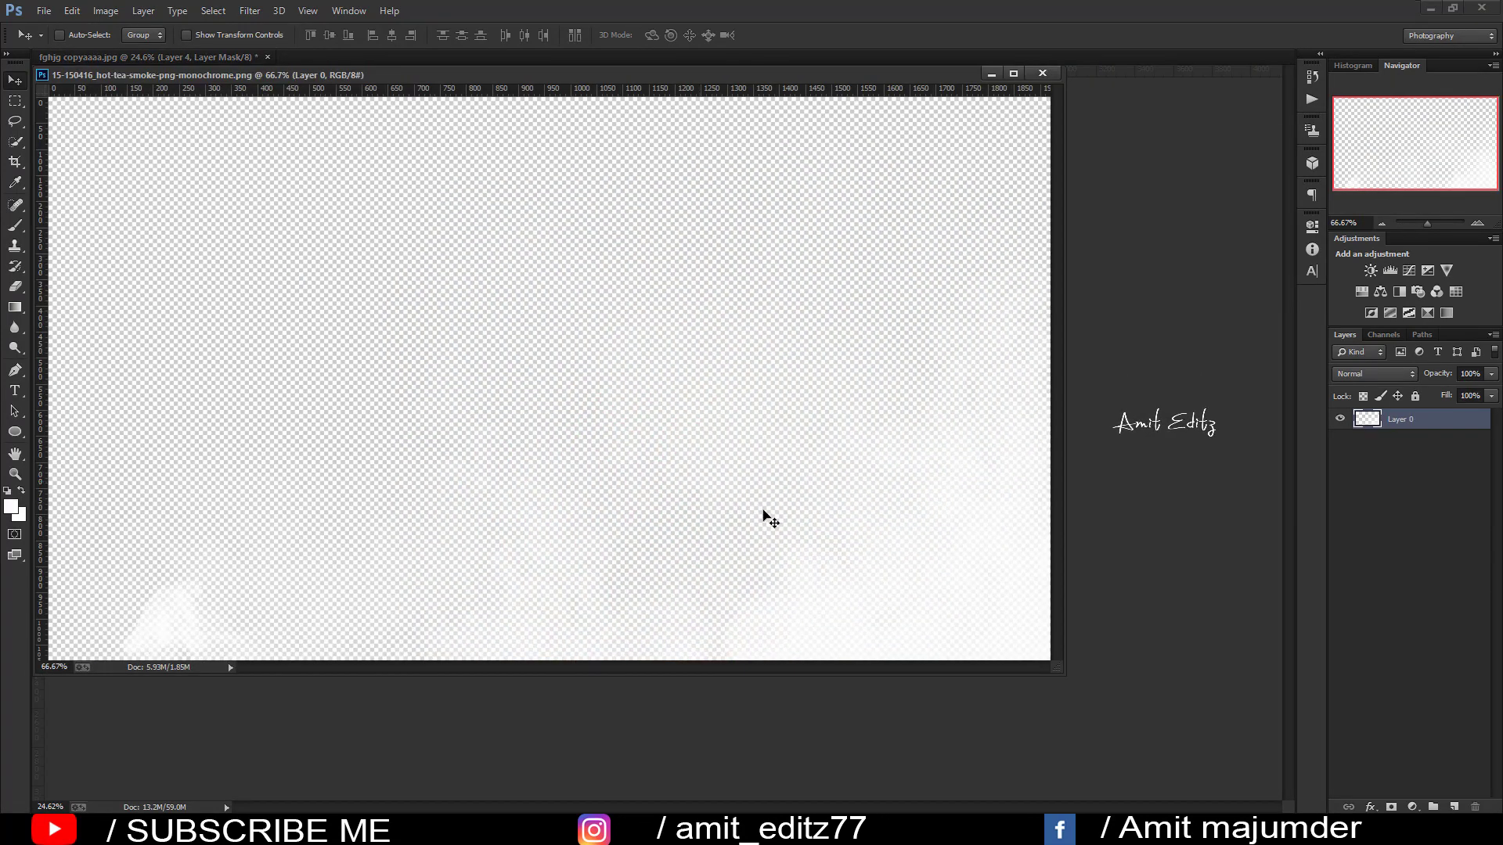
mouse_move(770, 519)
left_mouse_down()
mouse_move(750, 665)
mouse_move(751, 648)
left_mouse_up()
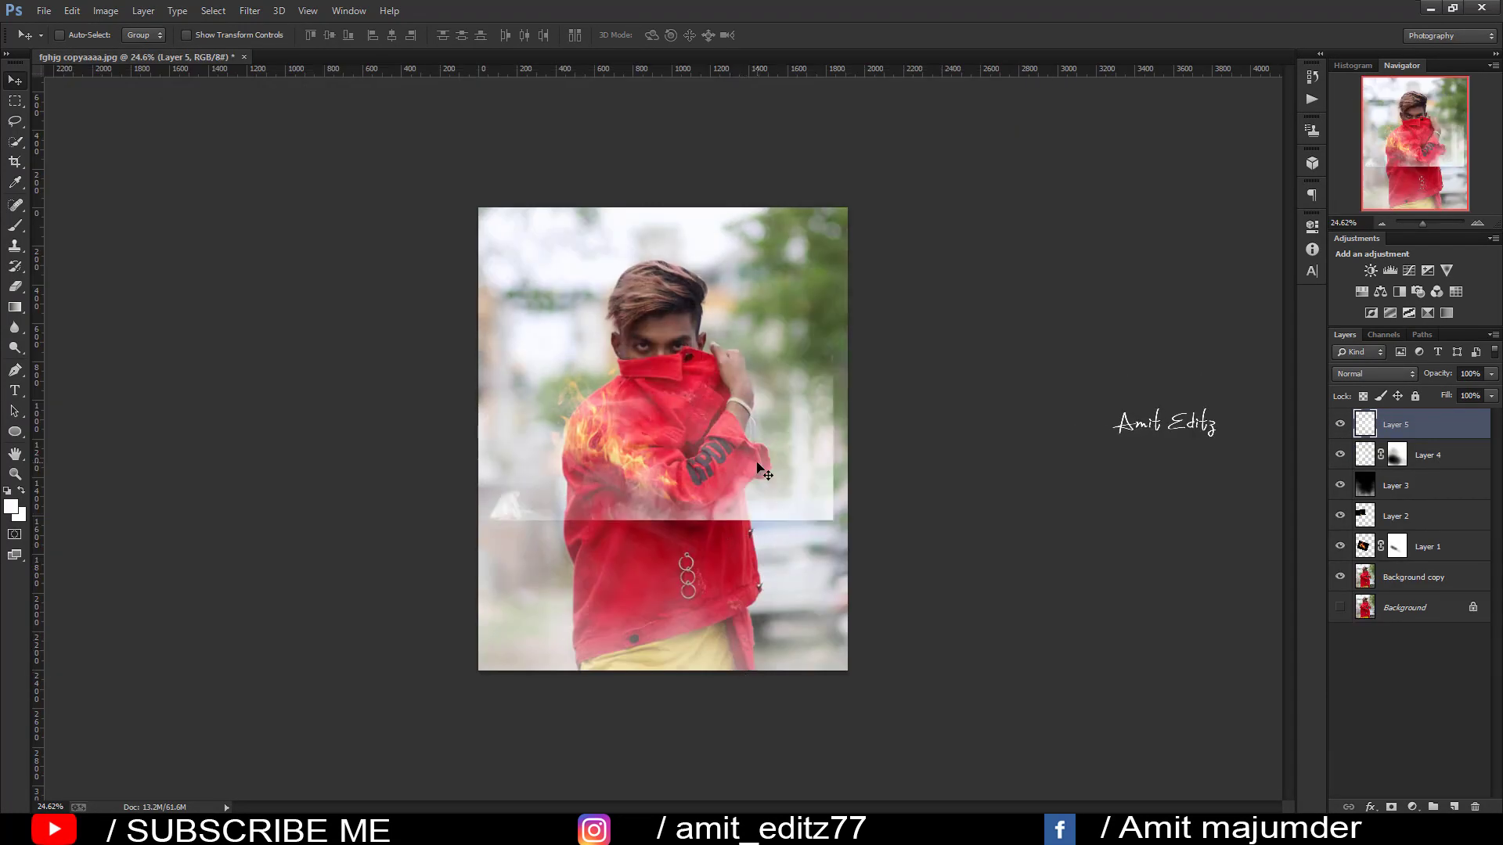
Step: Flip the tea smoke horizontally and move it down across the bottom of the photo
key("ctrl+t")
right_click(729, 391)
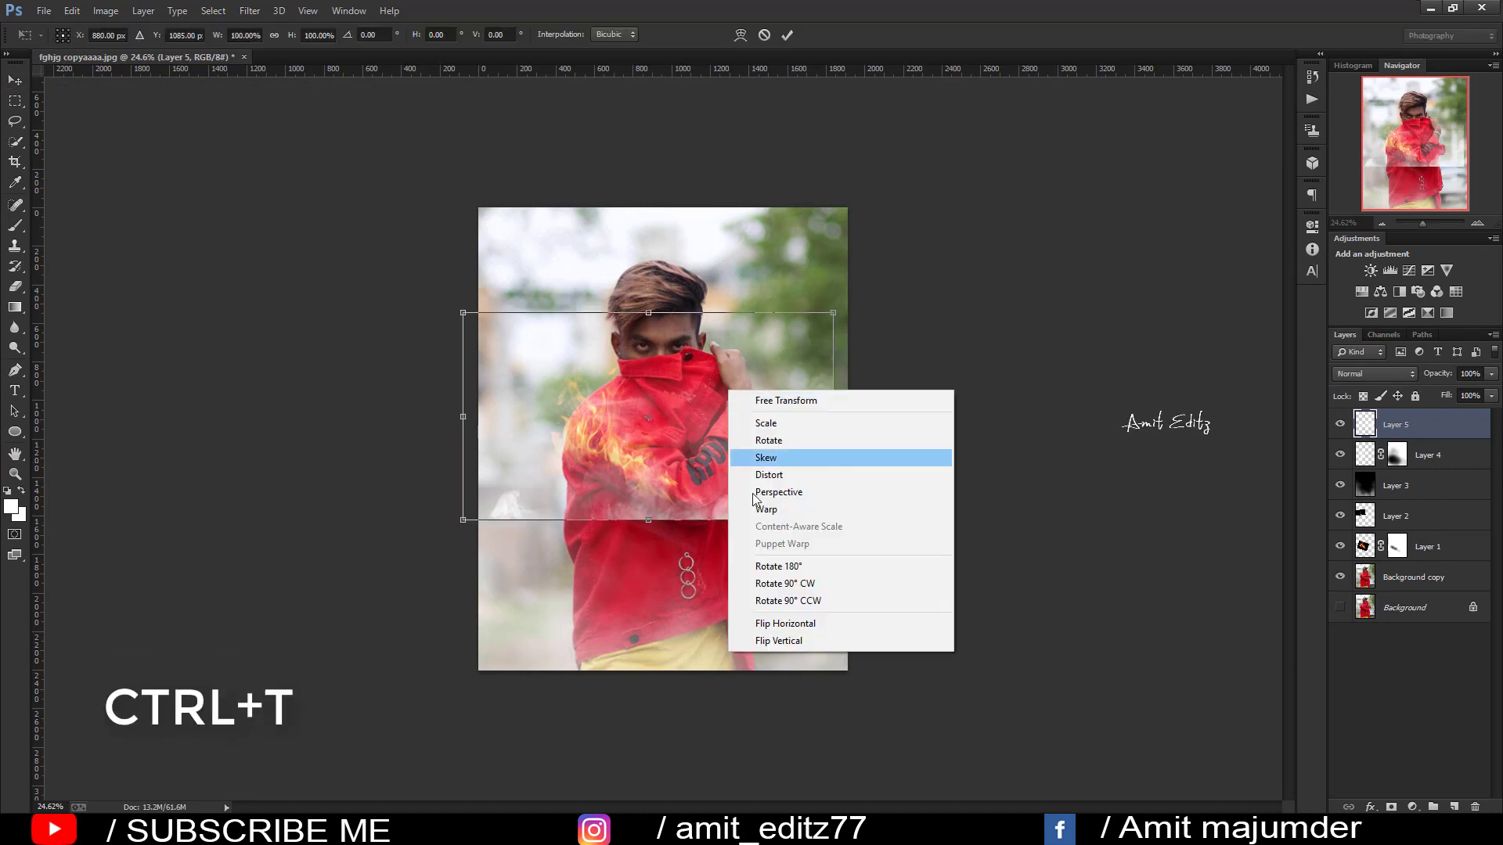
left_click(798, 624)
left_click_drag(750, 417, 766, 557)
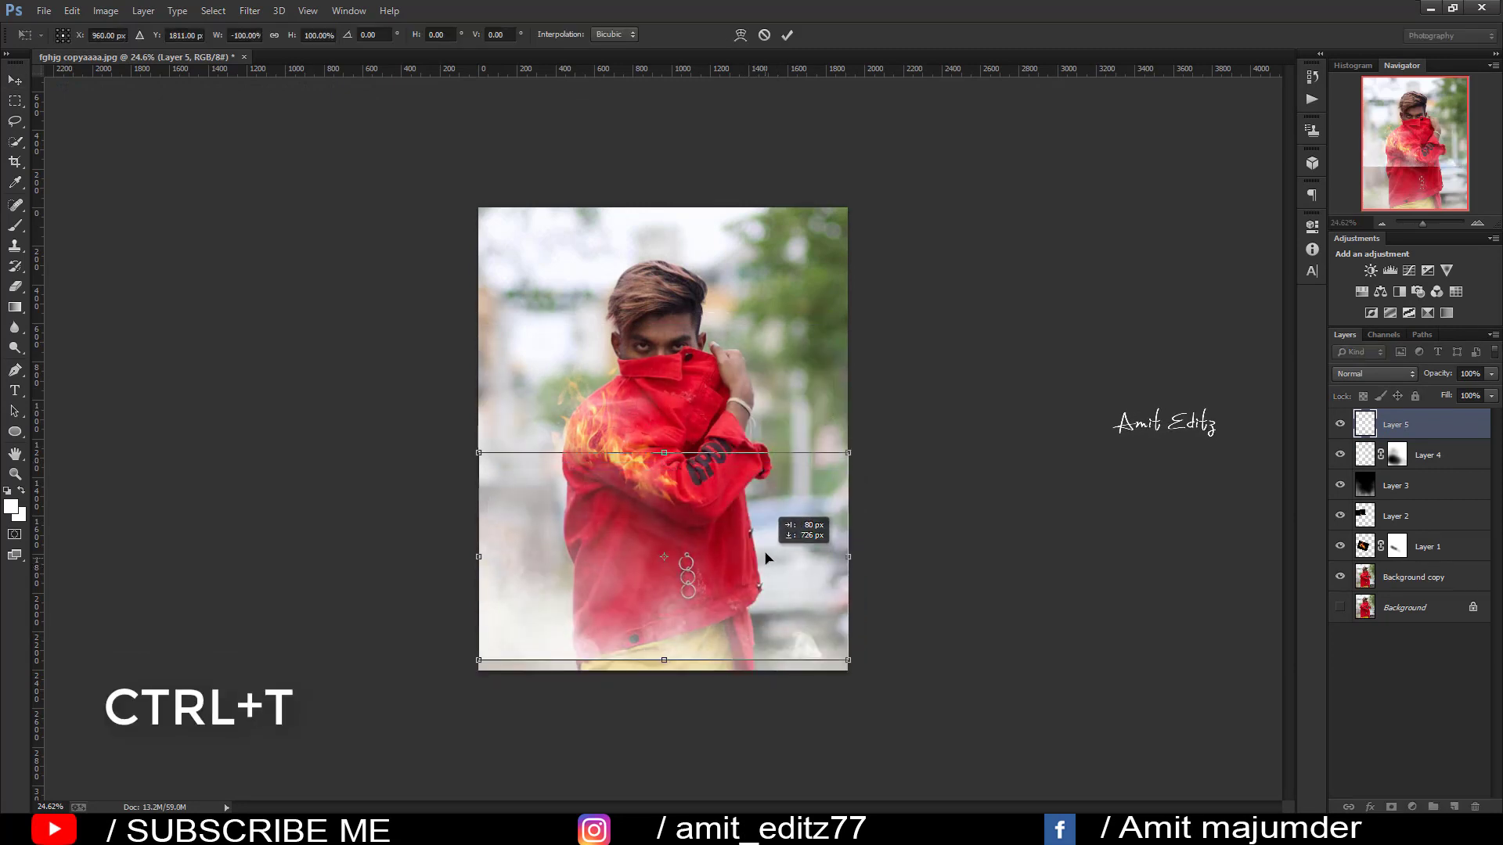
key("Return")
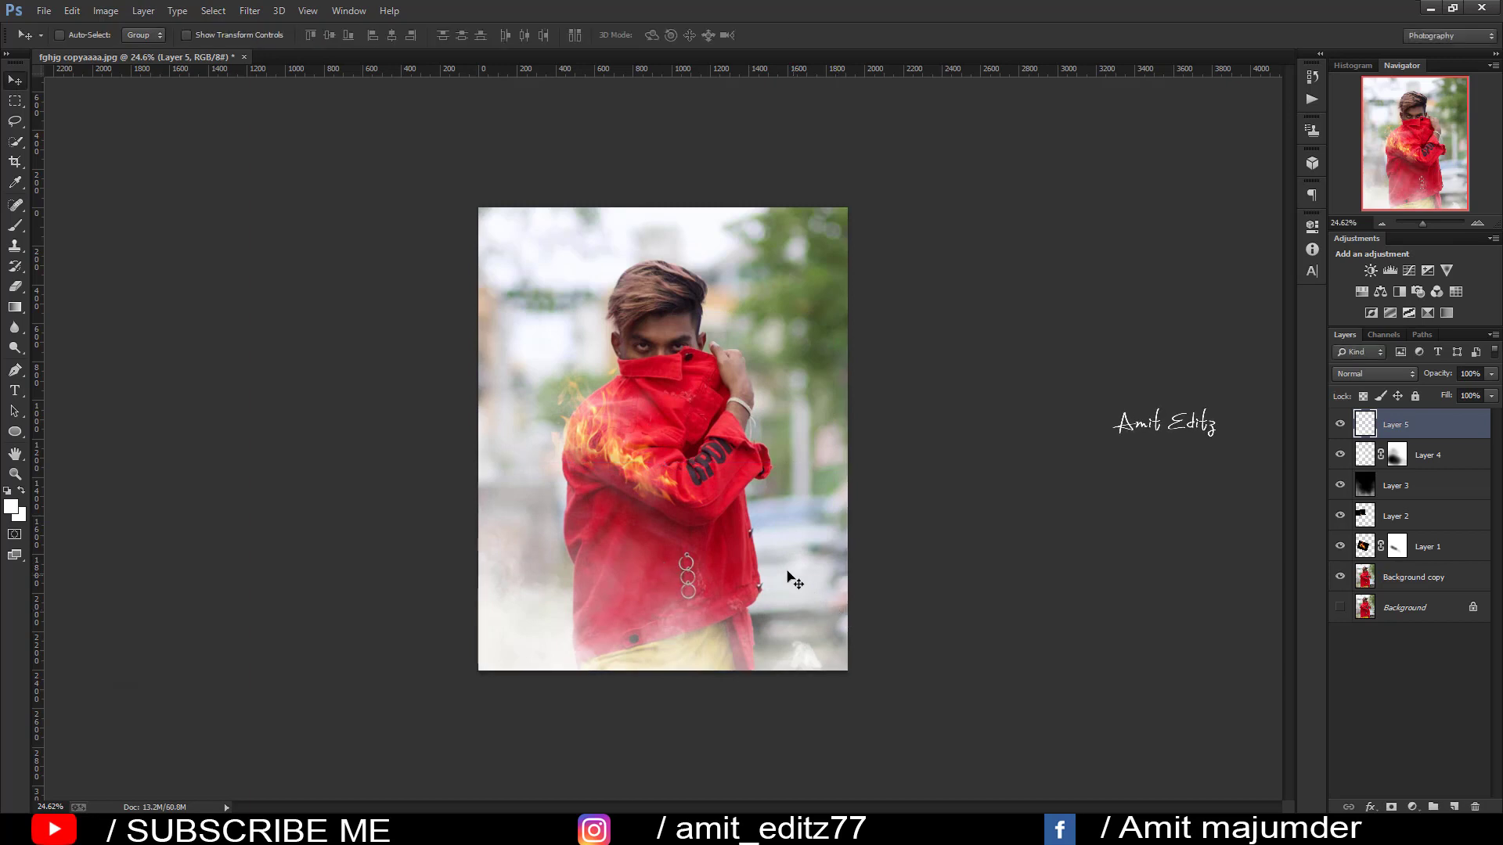
scroll(786, 575, "up", 1)
scroll(799, 595, "down", 1)
scroll(580, 433, "up", 1)
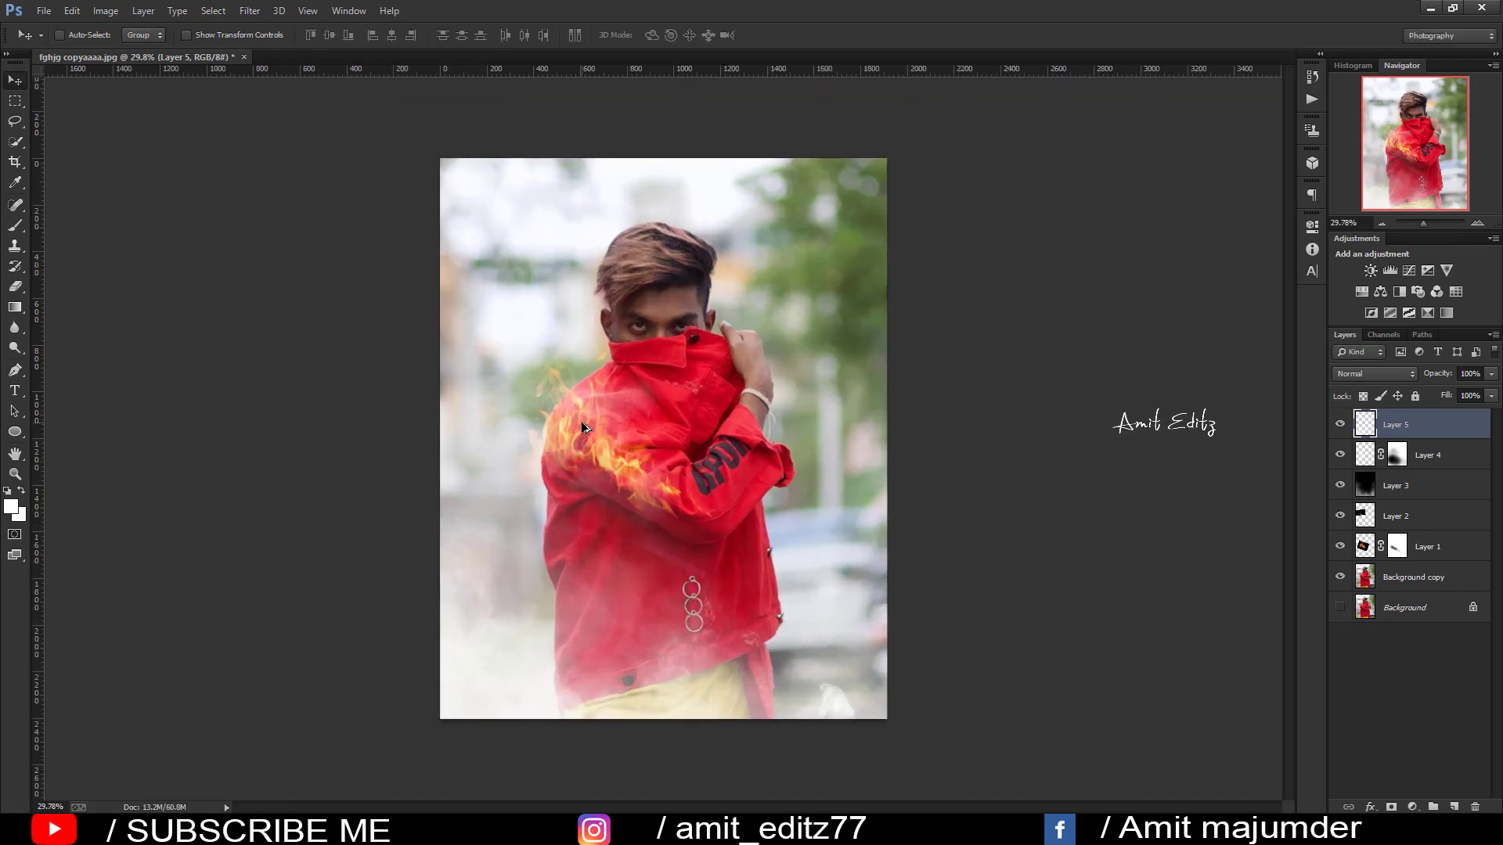
Step: Apply the Layer 4 and Layer 1 masks permanently to their layers
left_click(1400, 465)
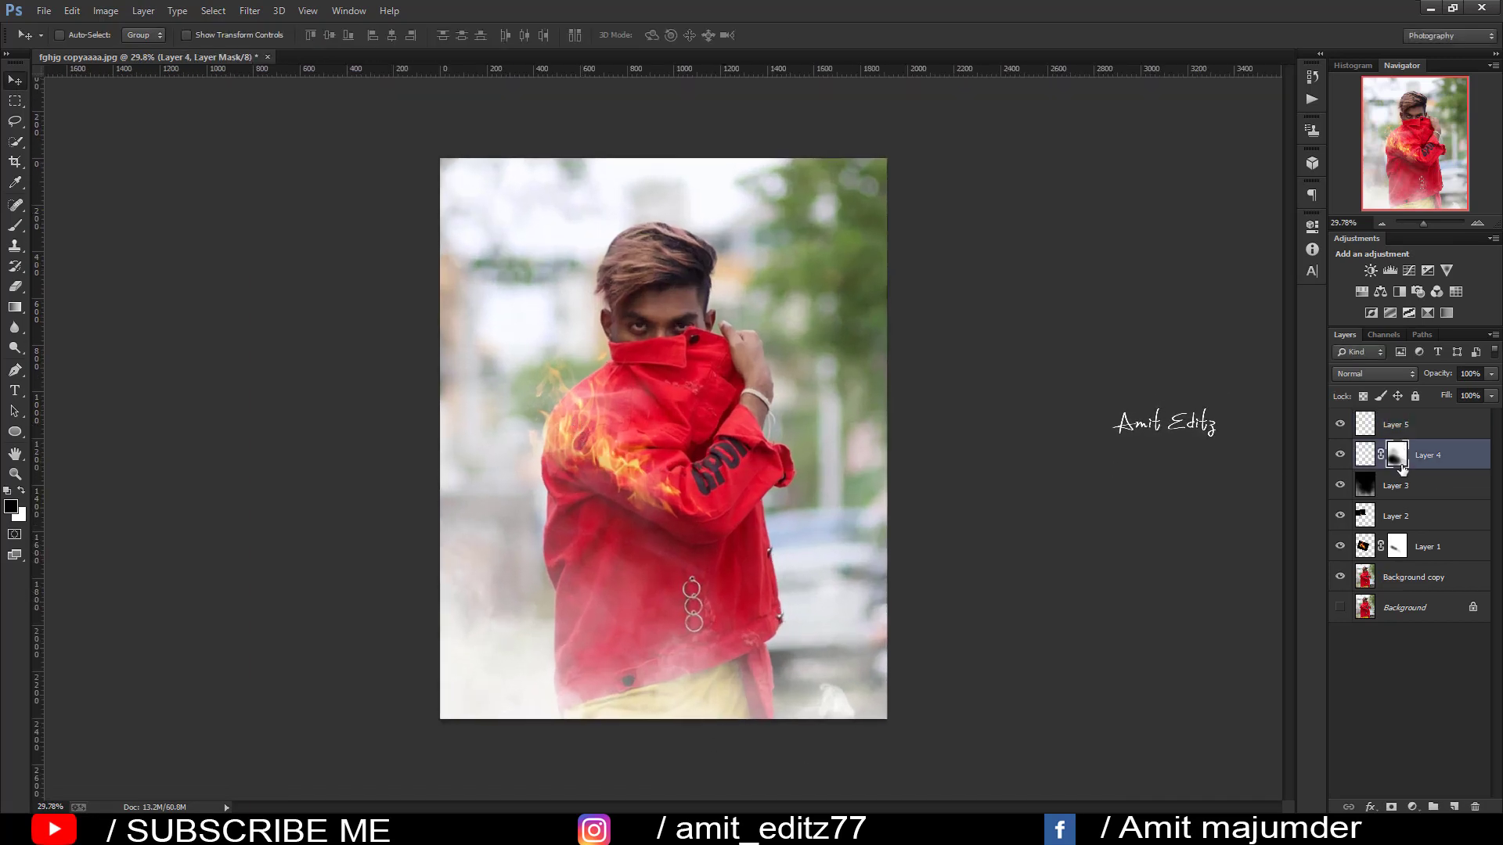
right_click(1400, 460)
left_click(1331, 489)
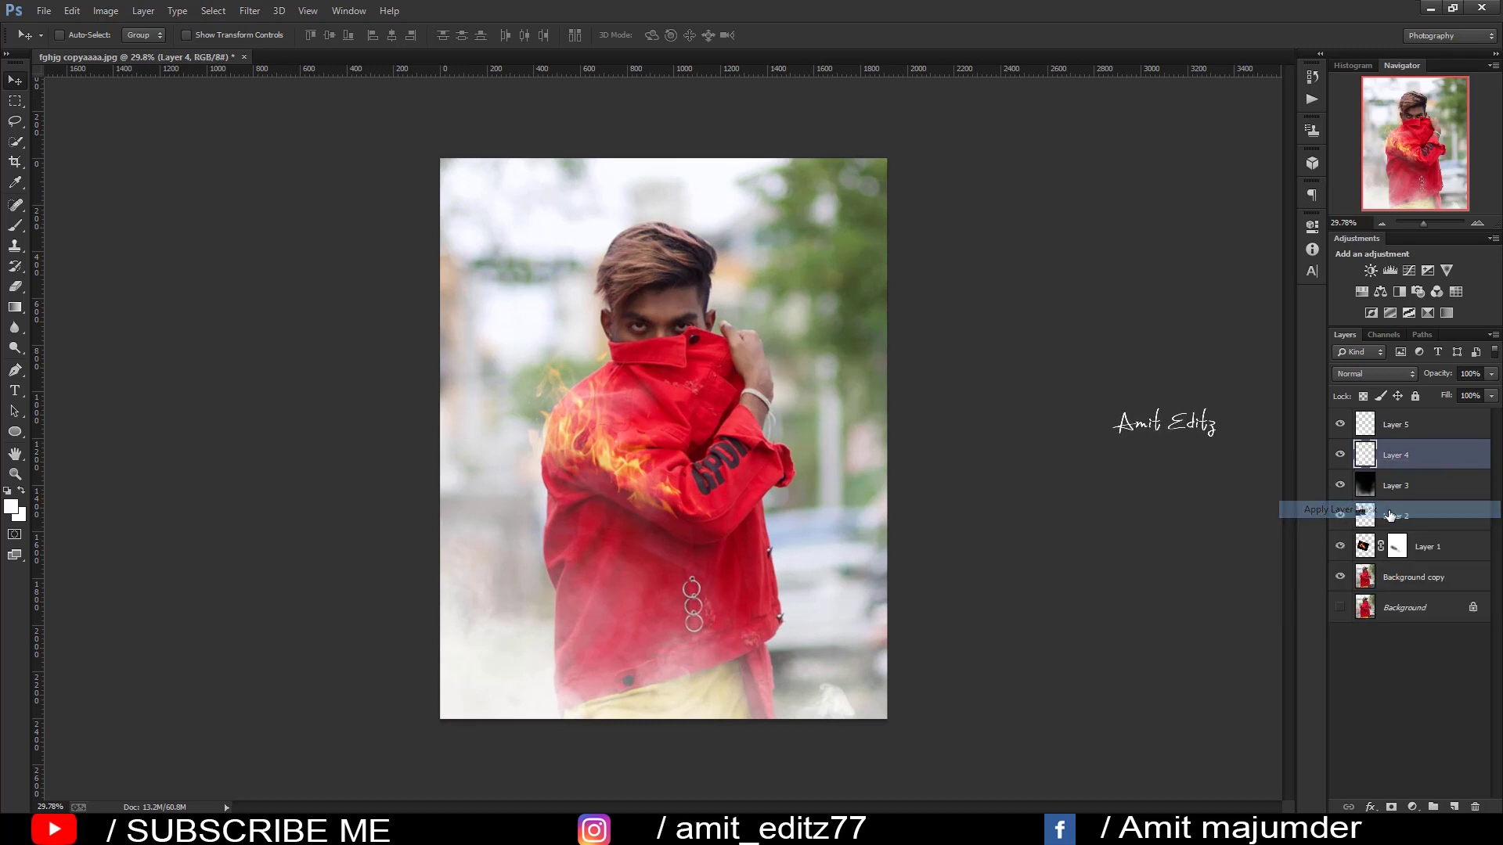
right_click(1398, 550)
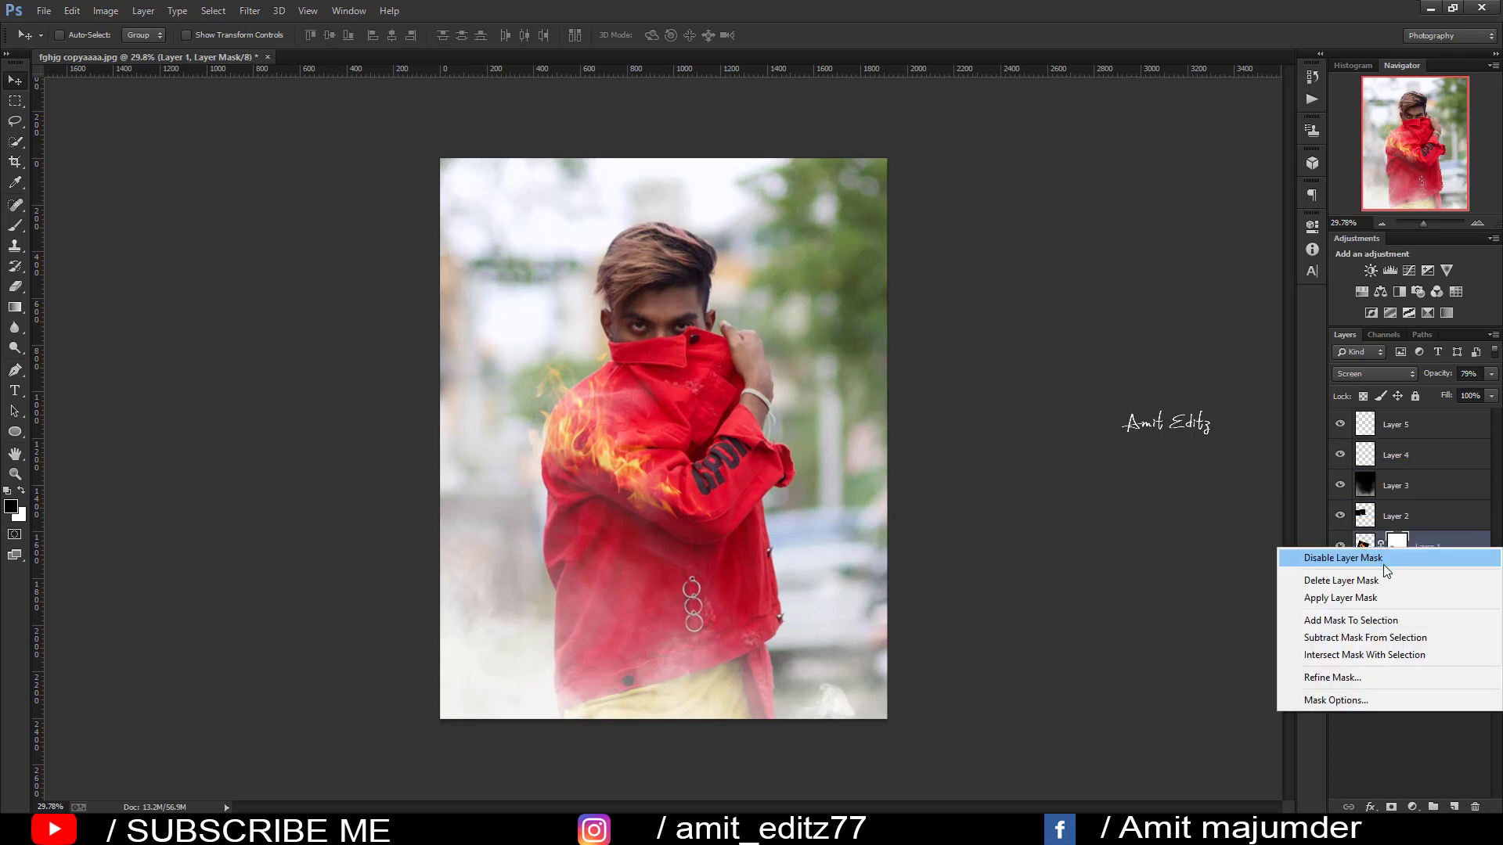
left_click(1346, 599)
Step: Merge visible layers and crop, then undo the merge and select Background copy
right_click(1416, 429)
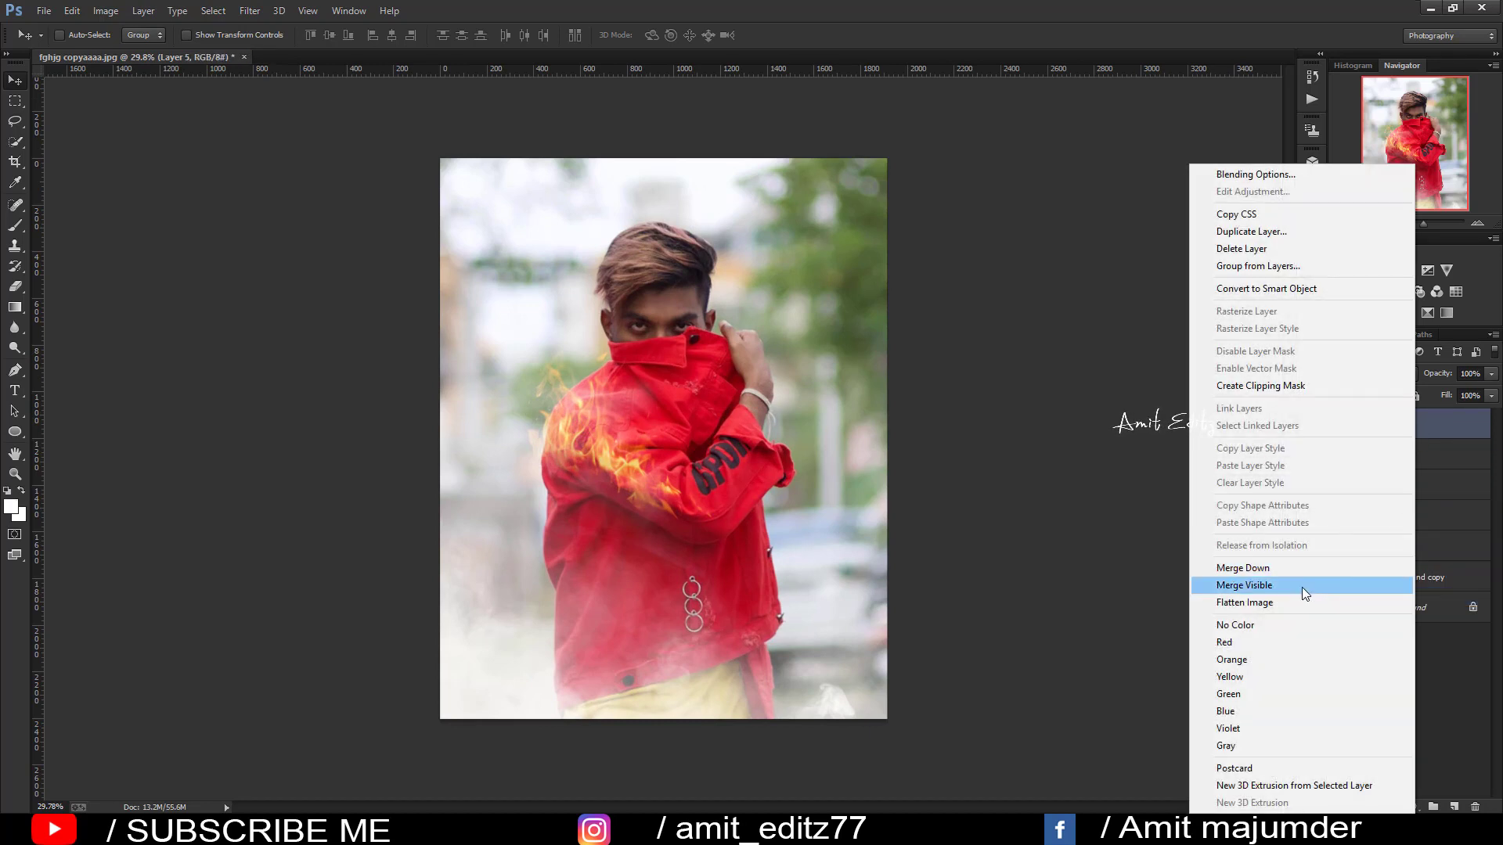
left_click(1300, 587)
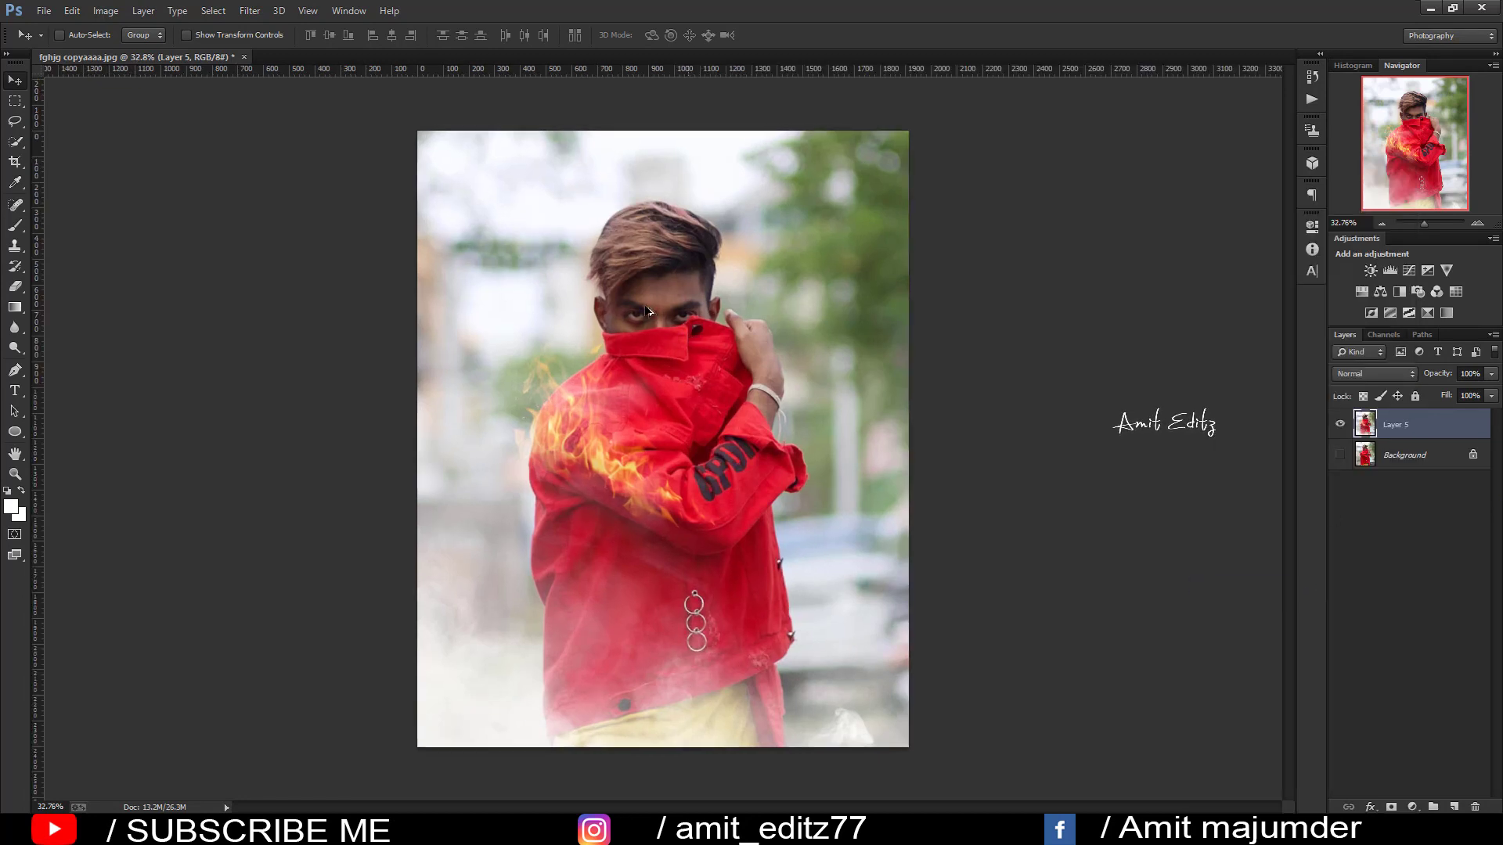
key("c")
left_click(579, 409)
key("Return")
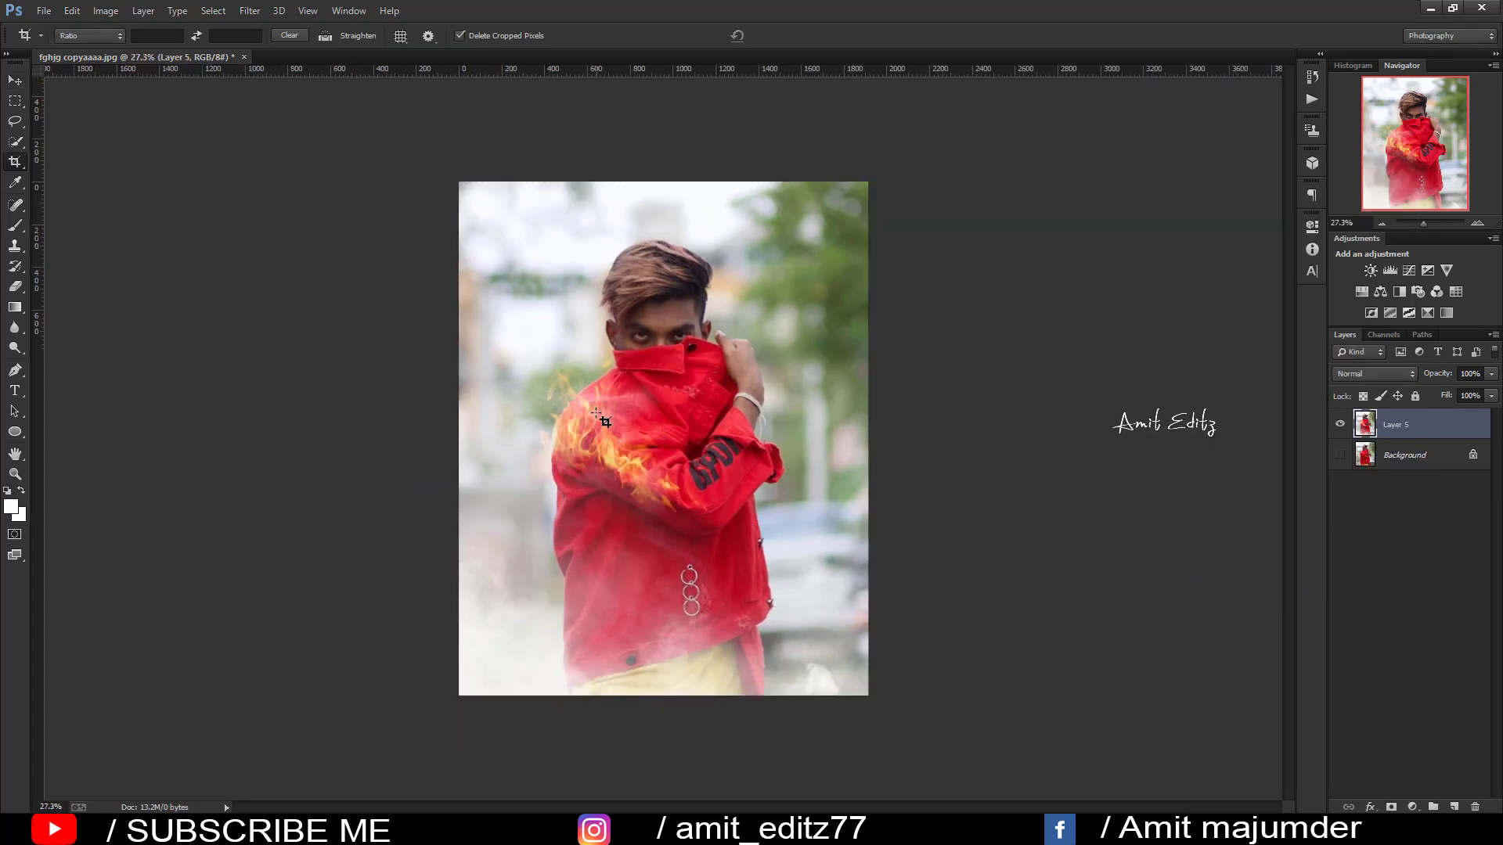
key("ctrl+0")
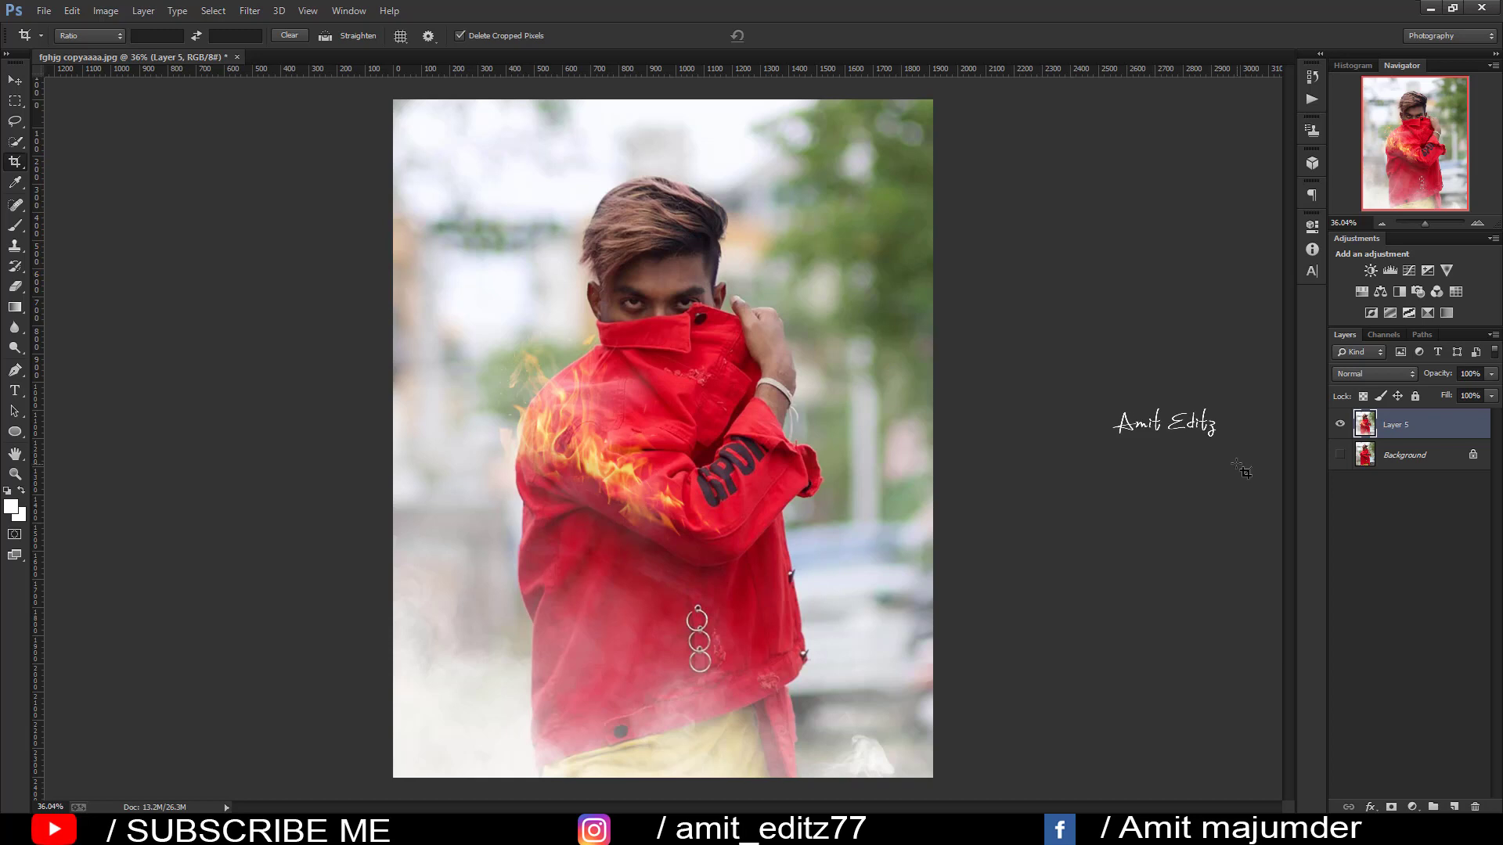
key("ctrl+alt+z")
key("ctrl+alt+z")
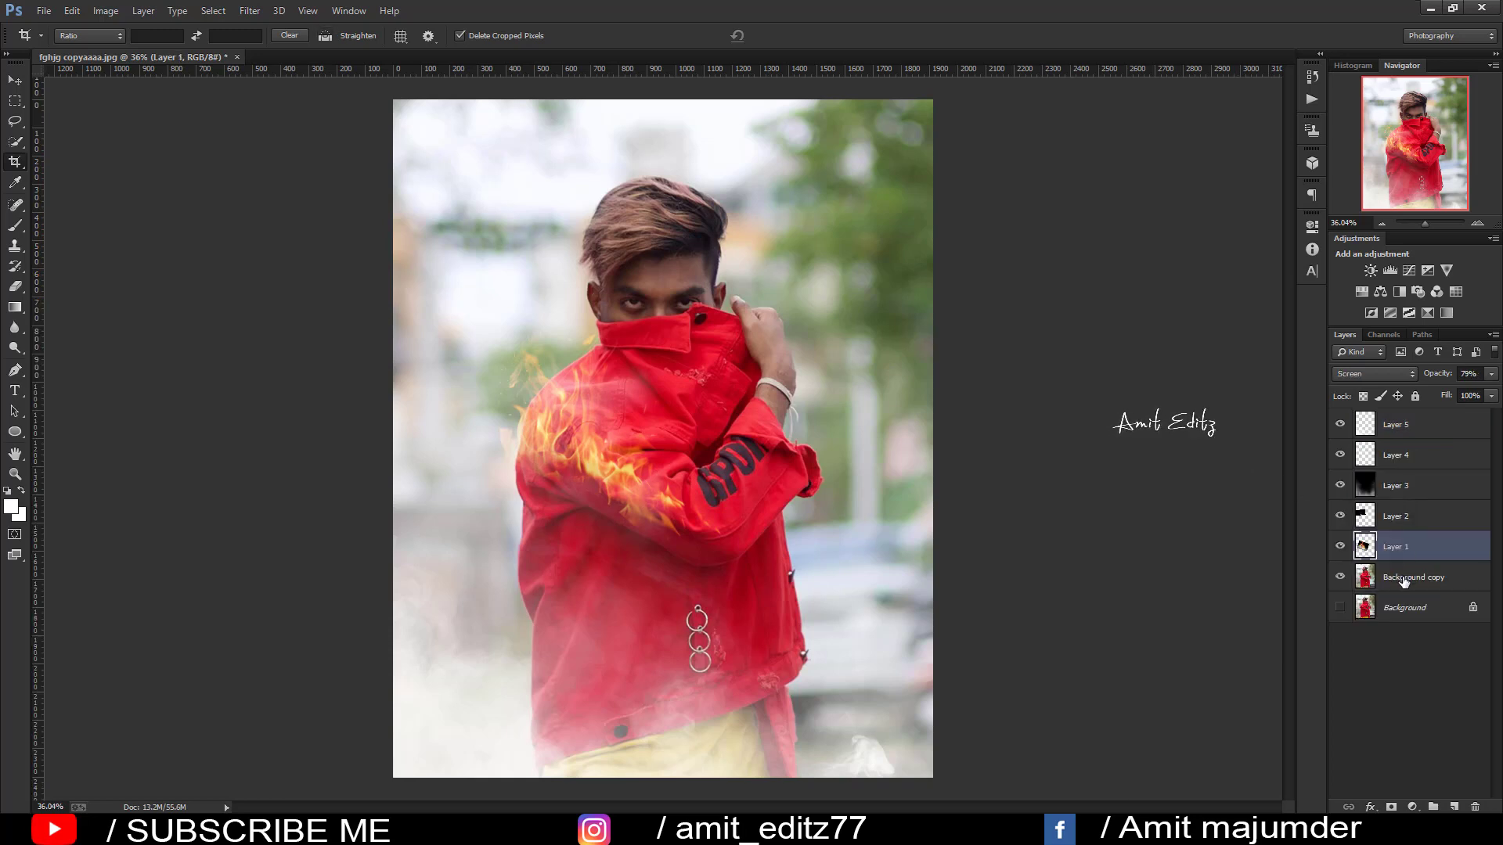
left_click(1403, 580)
Step: In the Camera Raw Filter, raise Shadows to +33 and Blacks to +34
left_click(249, 10)
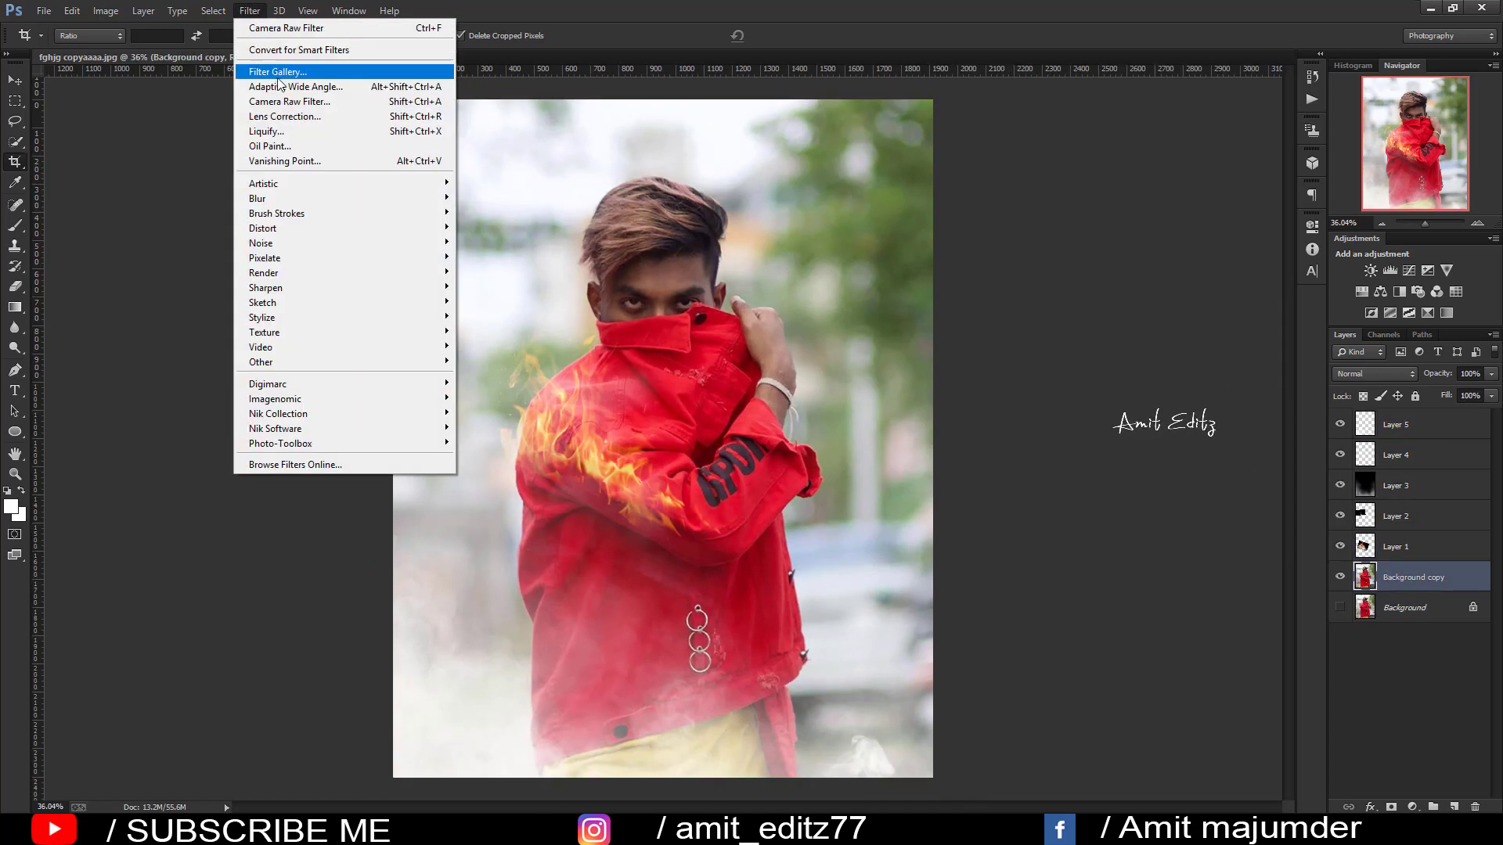
left_click(297, 103)
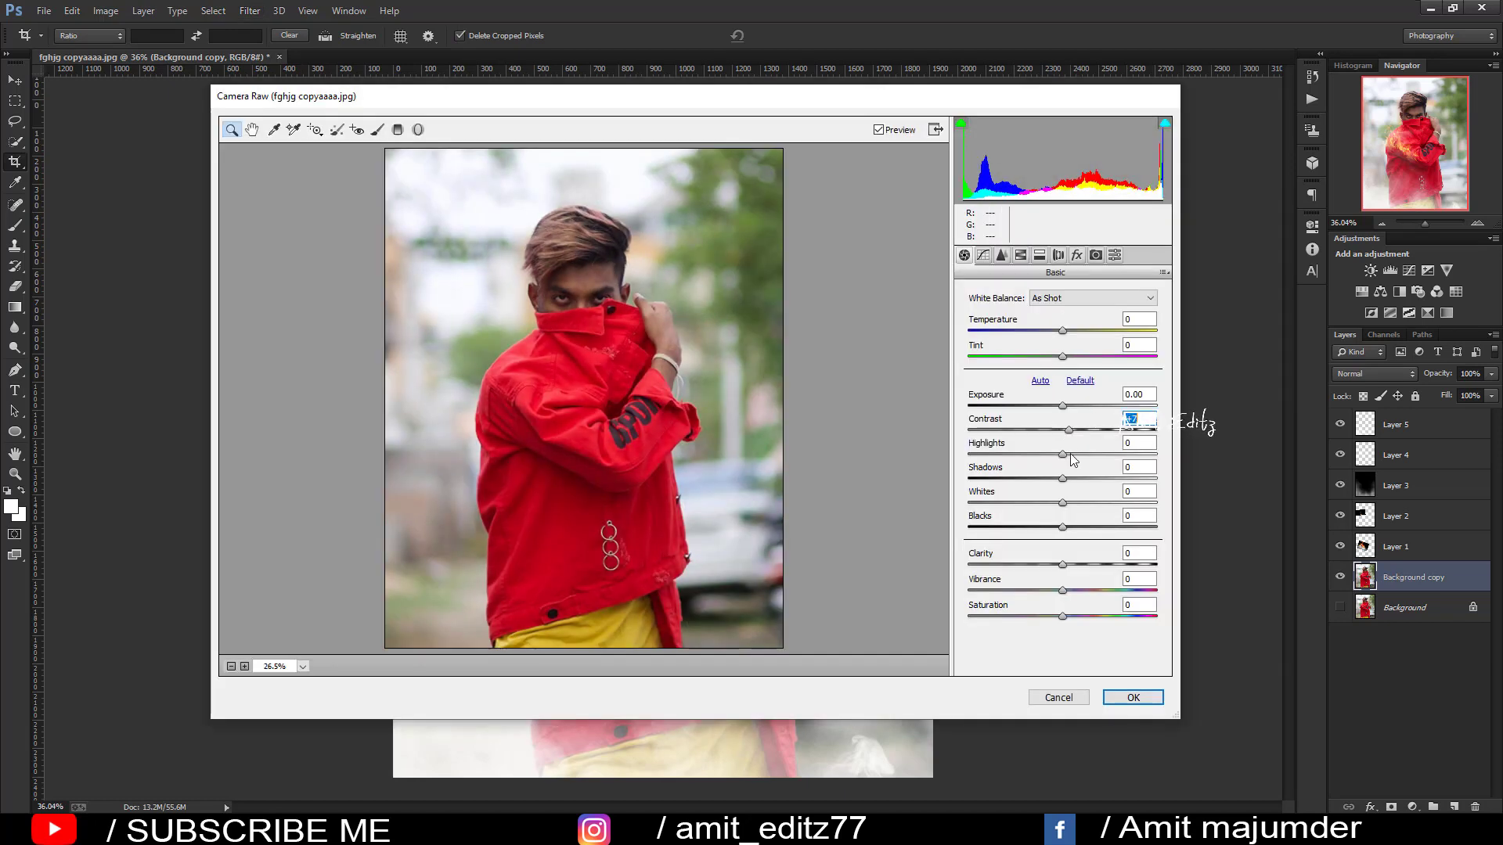
left_click_drag(1085, 476, 1094, 478)
mouse_move(1062, 526)
left_mouse_down()
mouse_move(1094, 527)
mouse_move(1068, 590)
left_mouse_up()
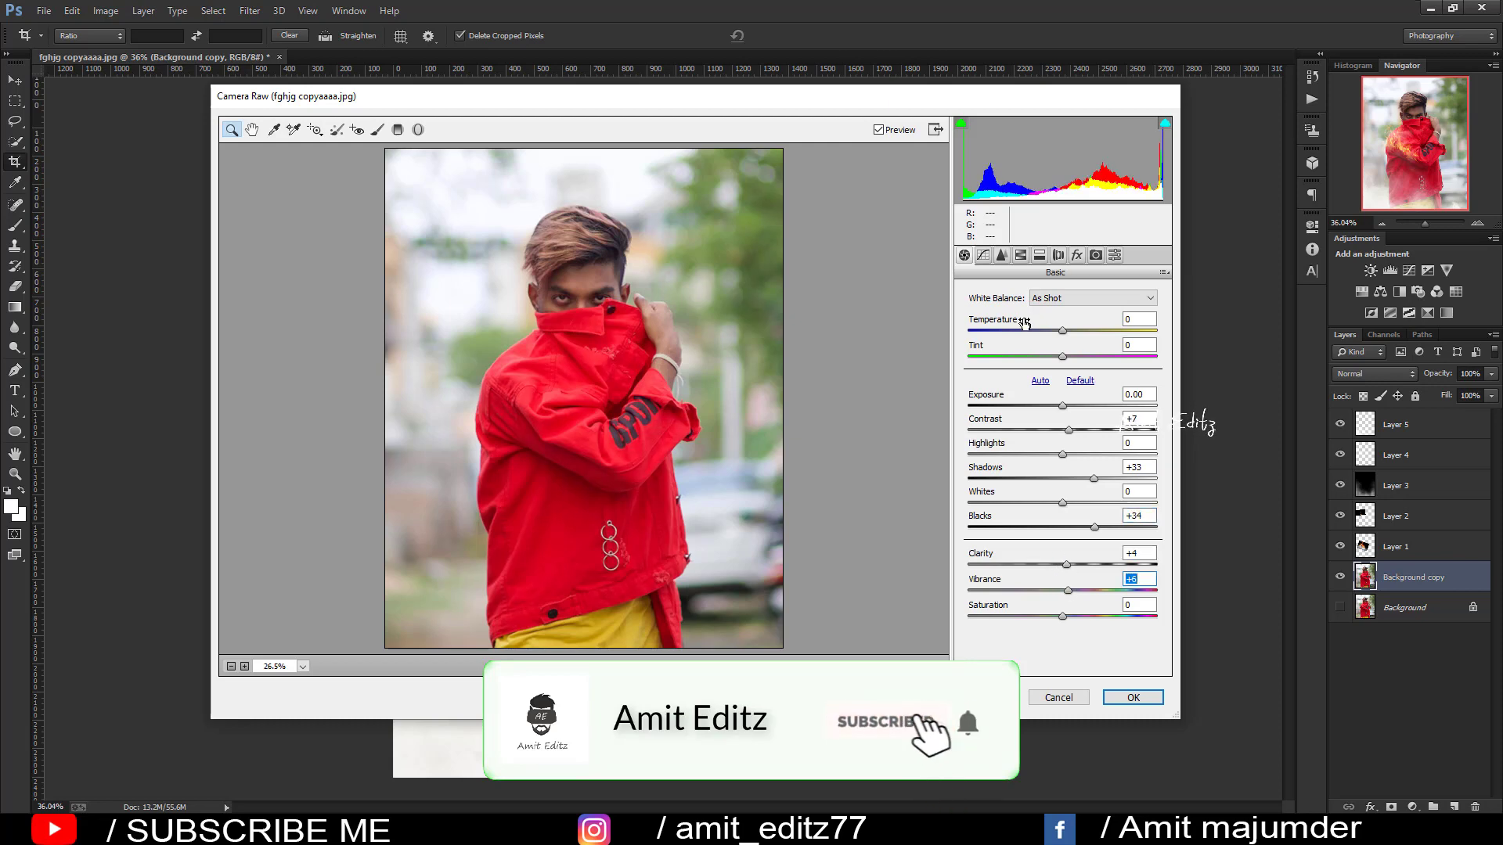
Step: In HSL, brighten Oranges to +32, adjust Reds hue, darken Reds and desaturate them to -48
left_click(1020, 255)
left_click(1056, 315)
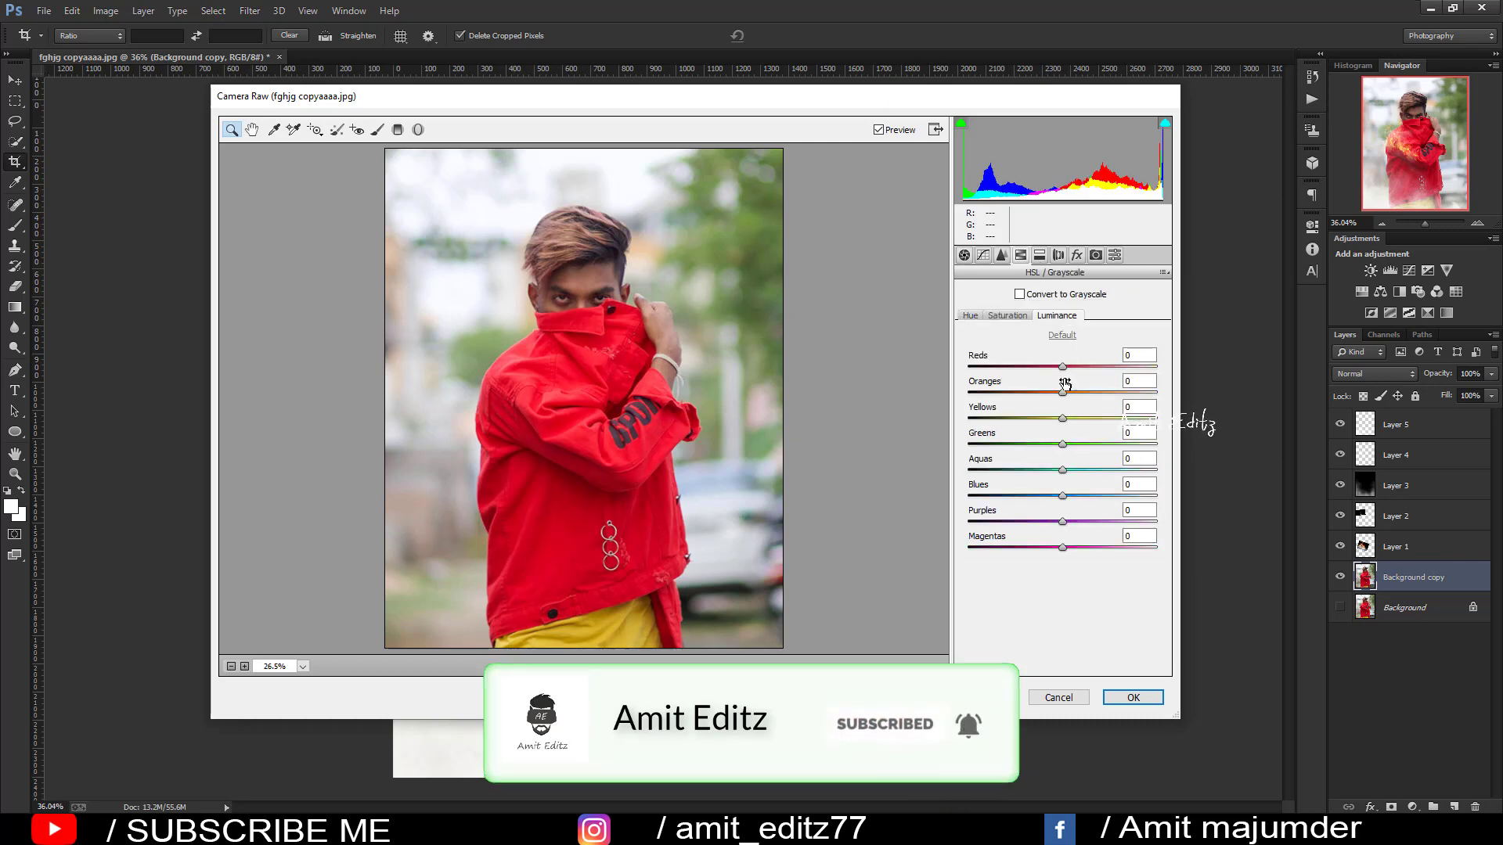
left_click_drag(1063, 391, 1093, 391)
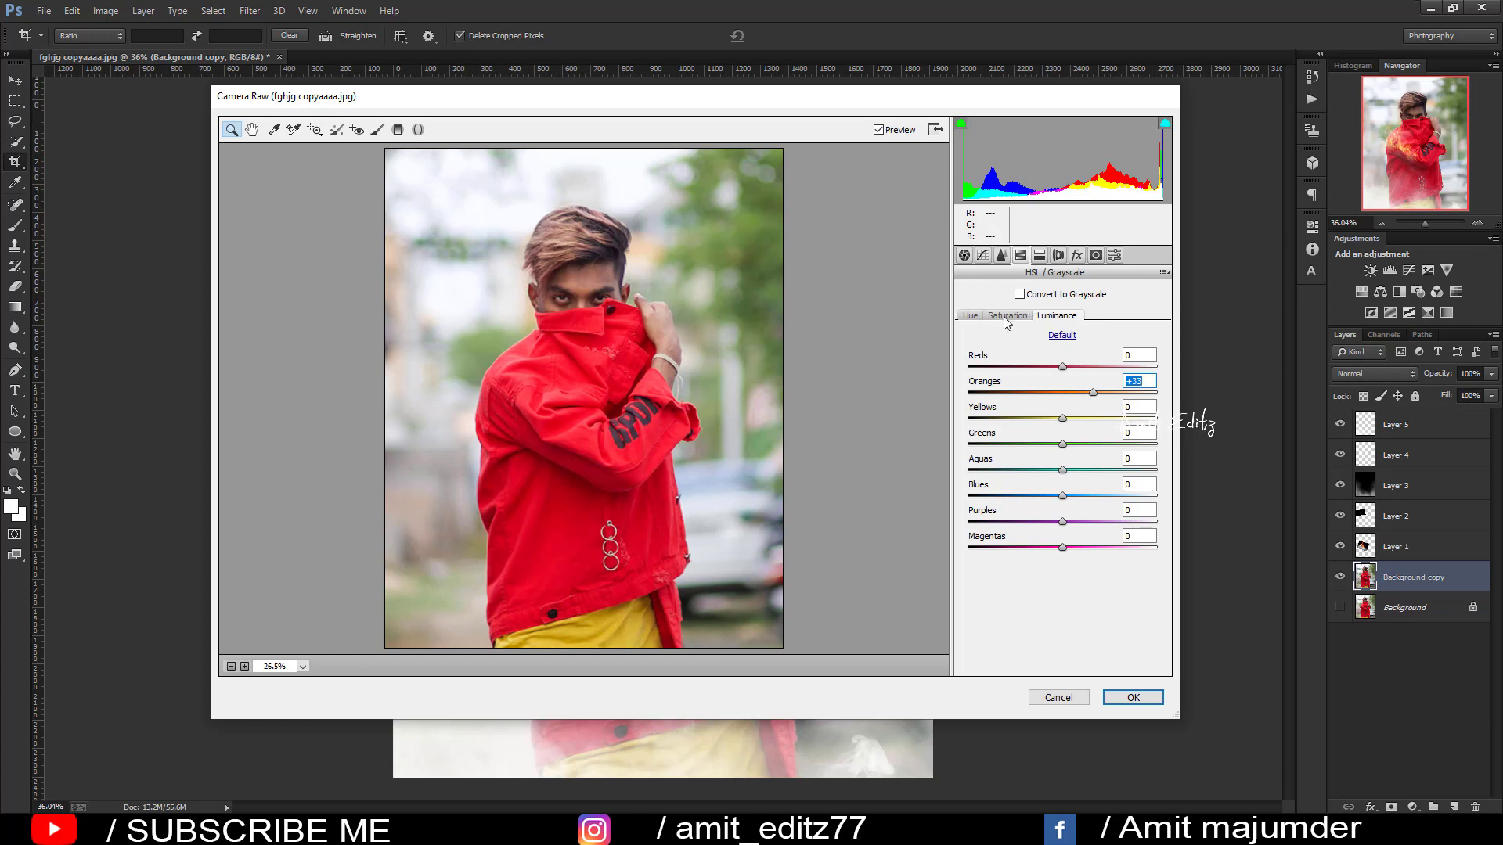
left_click(969, 317)
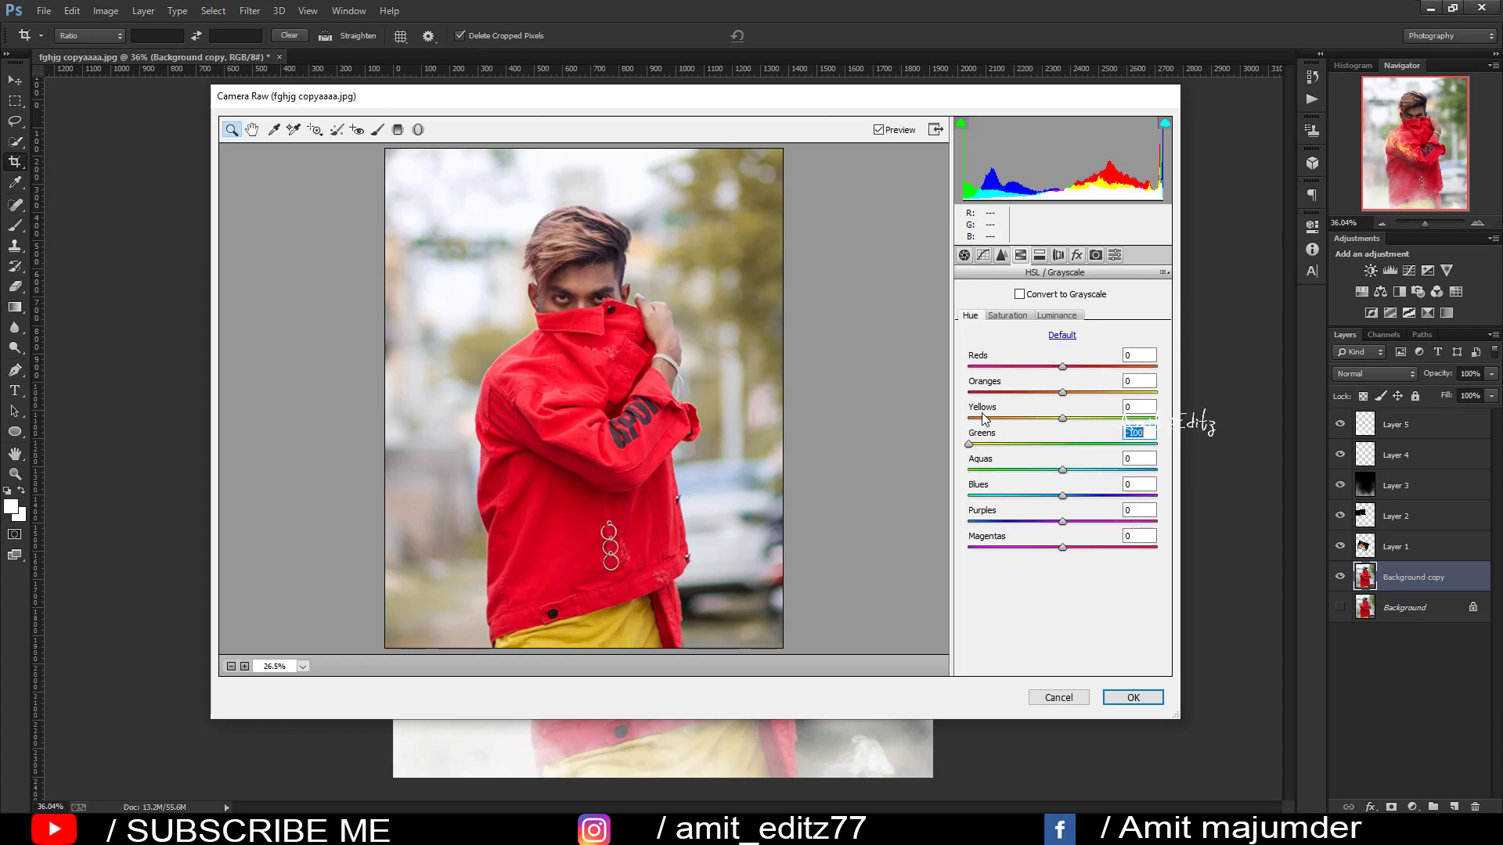
mouse_move(1056, 369)
left_mouse_down()
mouse_move(1141, 368)
mouse_move(969, 368)
left_mouse_up()
left_click(1094, 366)
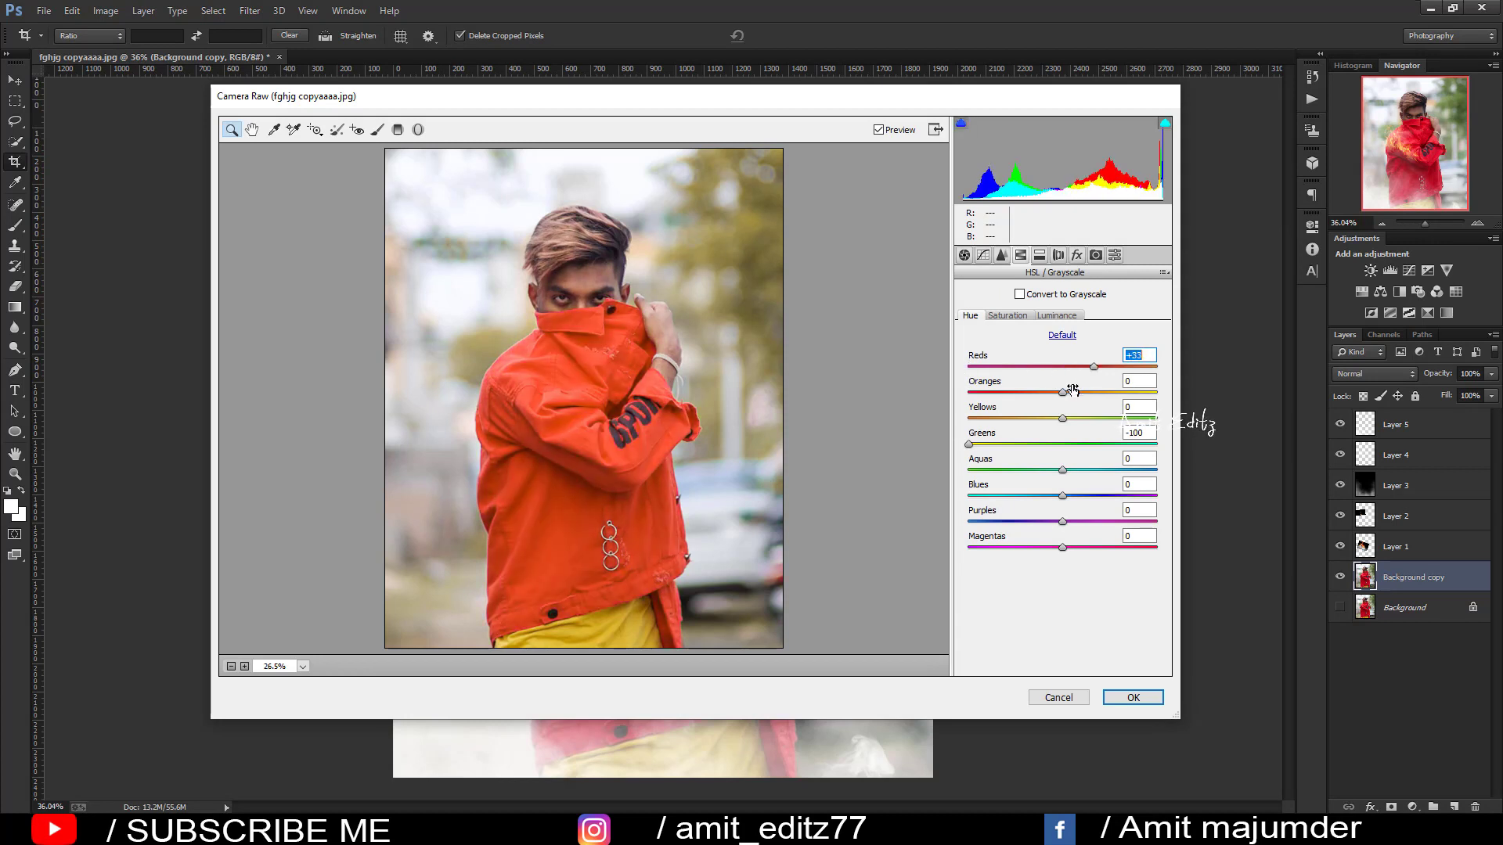
left_click(1008, 315)
left_click_drag(1062, 367, 1050, 379)
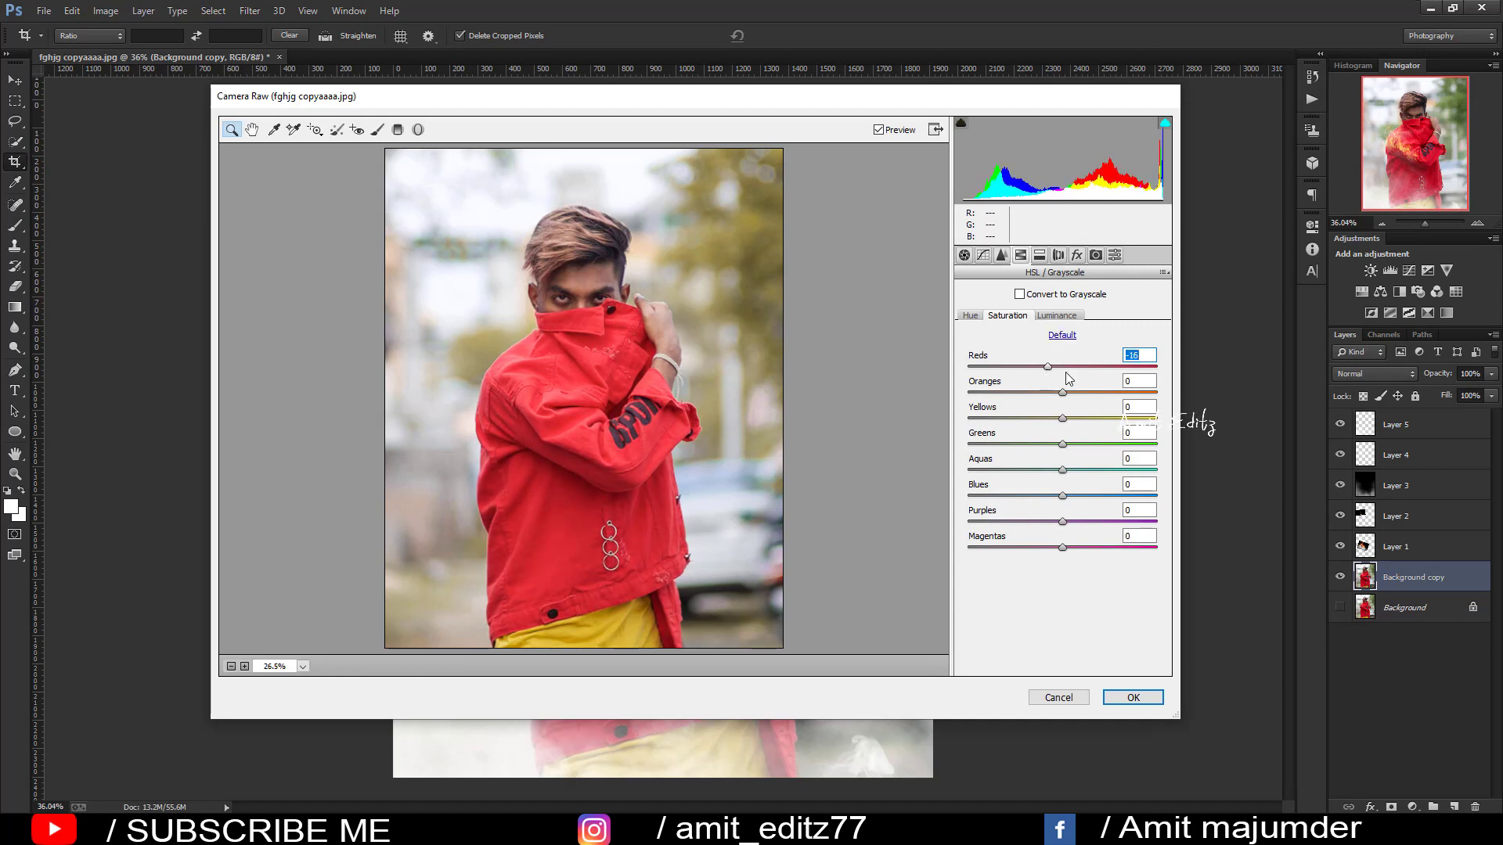
left_click(1056, 316)
left_click_drag(1062, 366, 1016, 366)
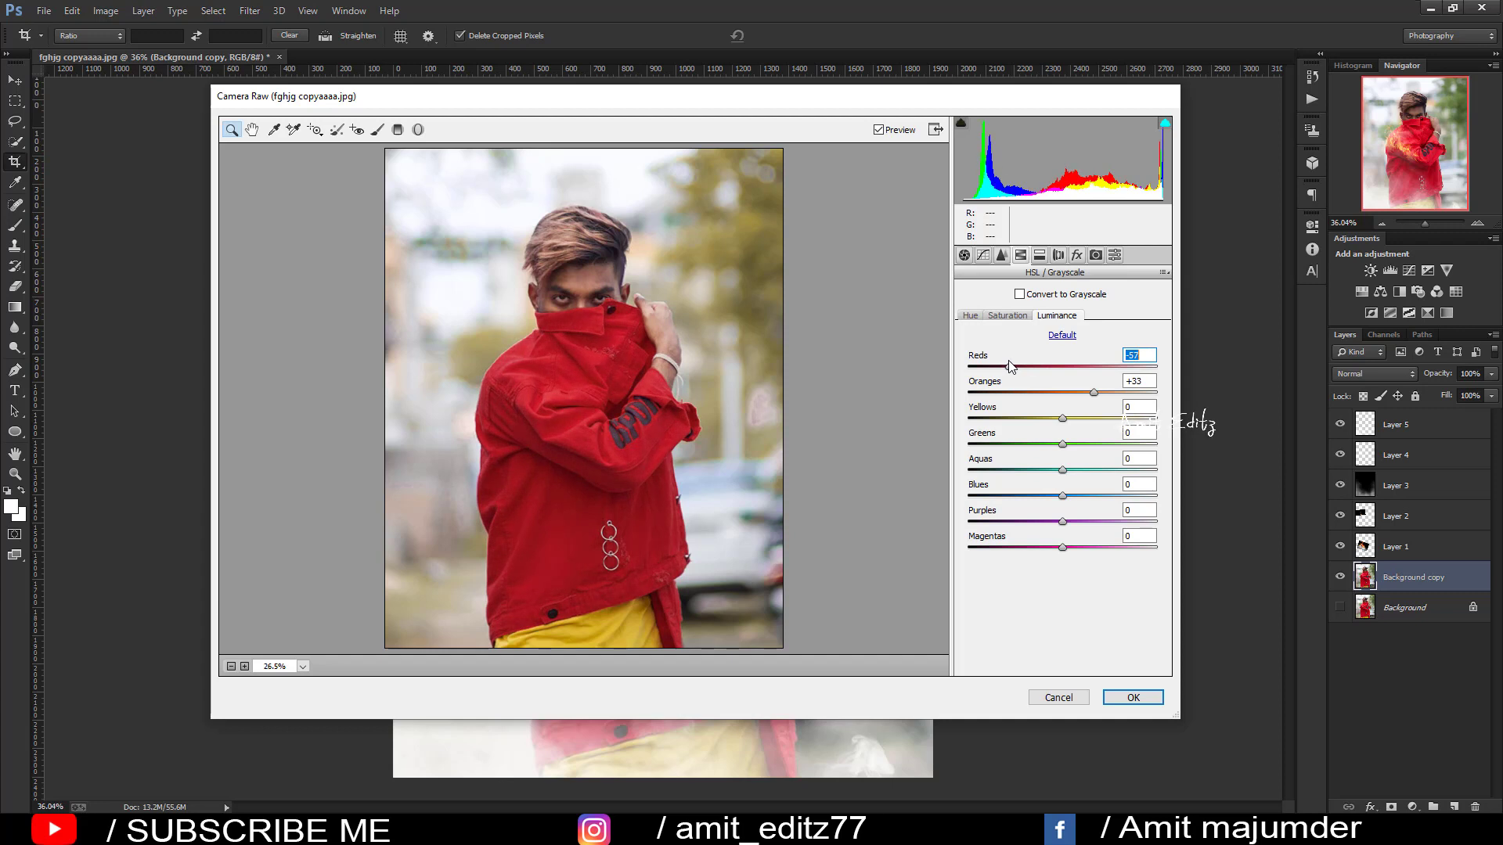
left_click(1008, 316)
left_click_drag(1033, 370, 1020, 368)
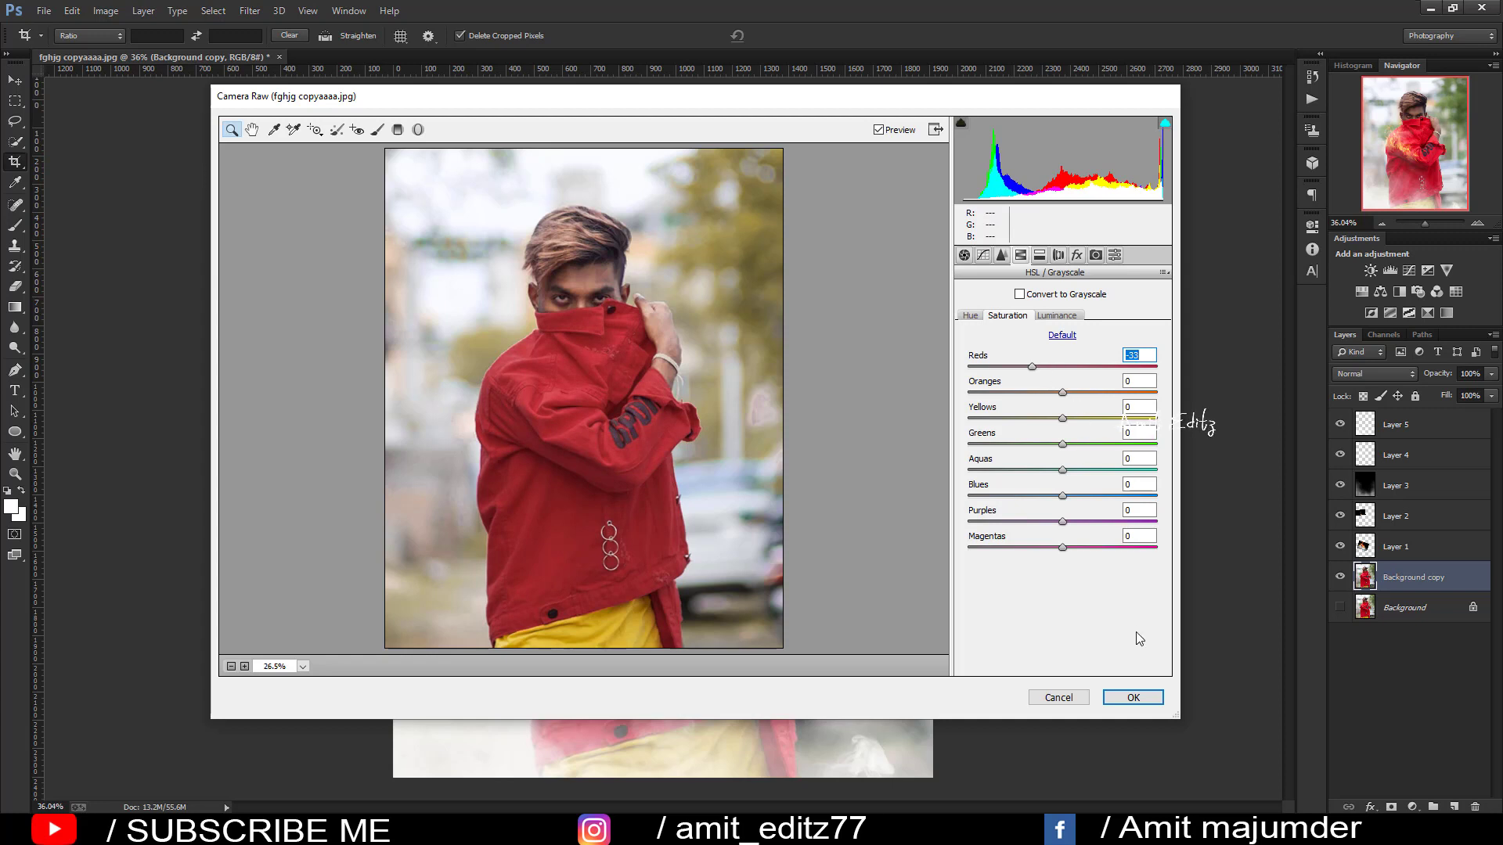
Step: Add a darkening Post Crop Vignette and apply the Camera Raw Filter
left_click(1096, 254)
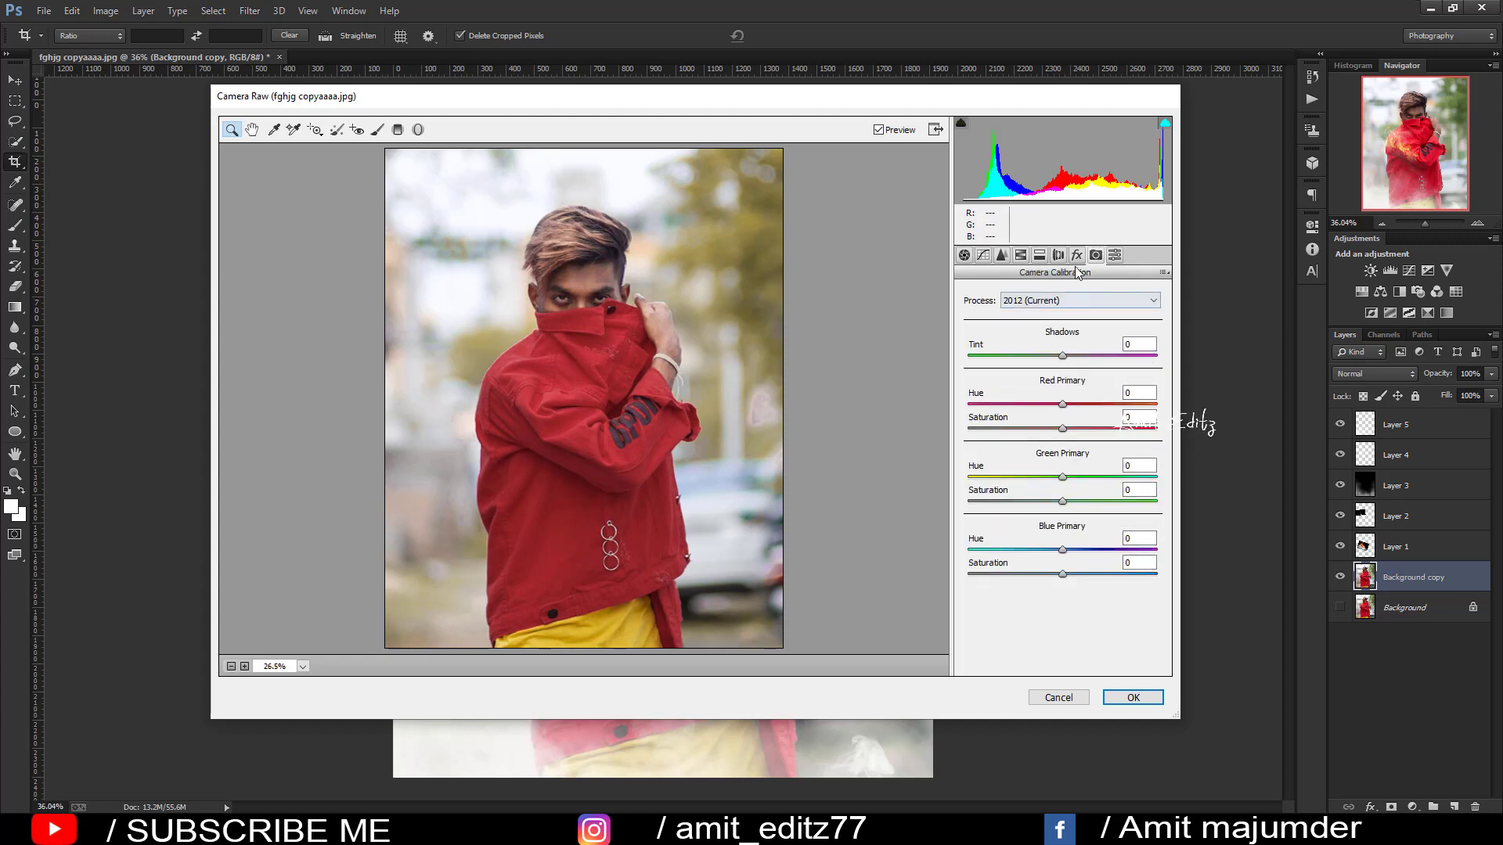
left_click(1076, 256)
left_click_drag(1043, 450, 1034, 458)
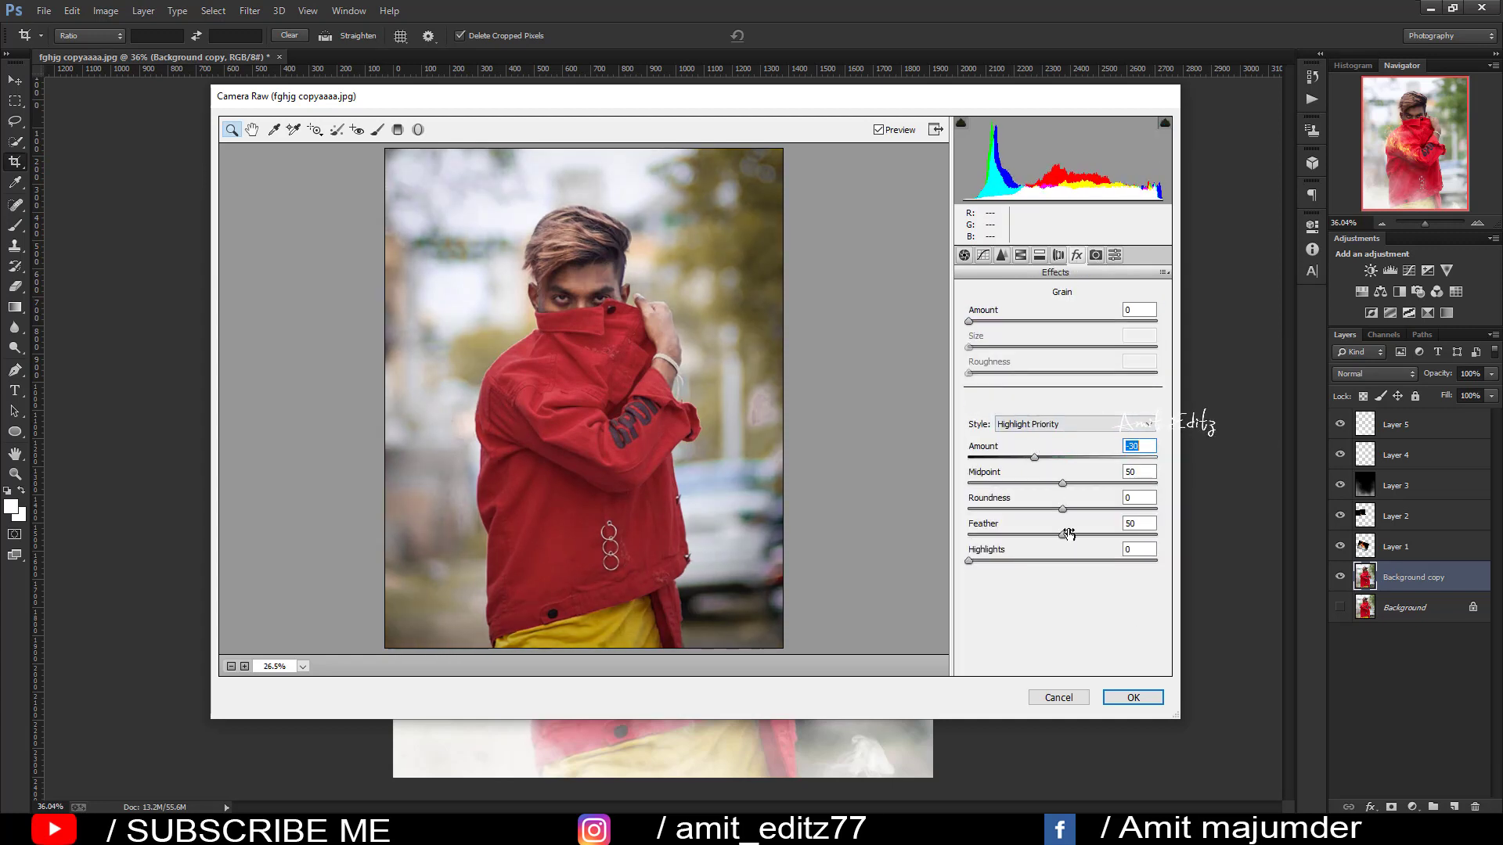
left_click(1132, 697)
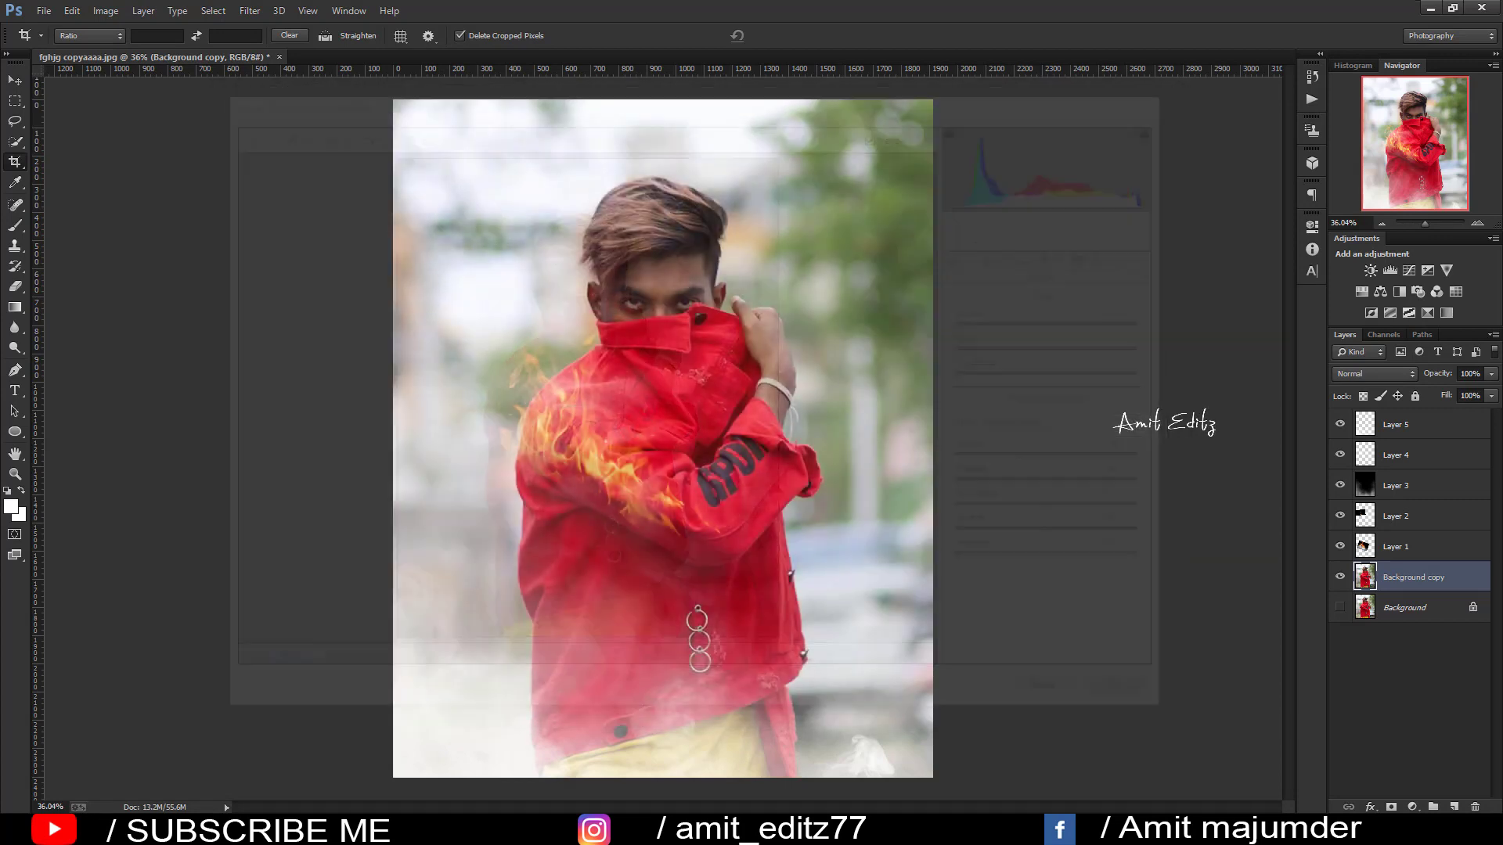
Step: In a second Camera Raw Filter pass, shift Yellows hue toward orange, darken them, saturation -27
scroll(791, 427, "down", 1)
scroll(861, 450, "down", 1)
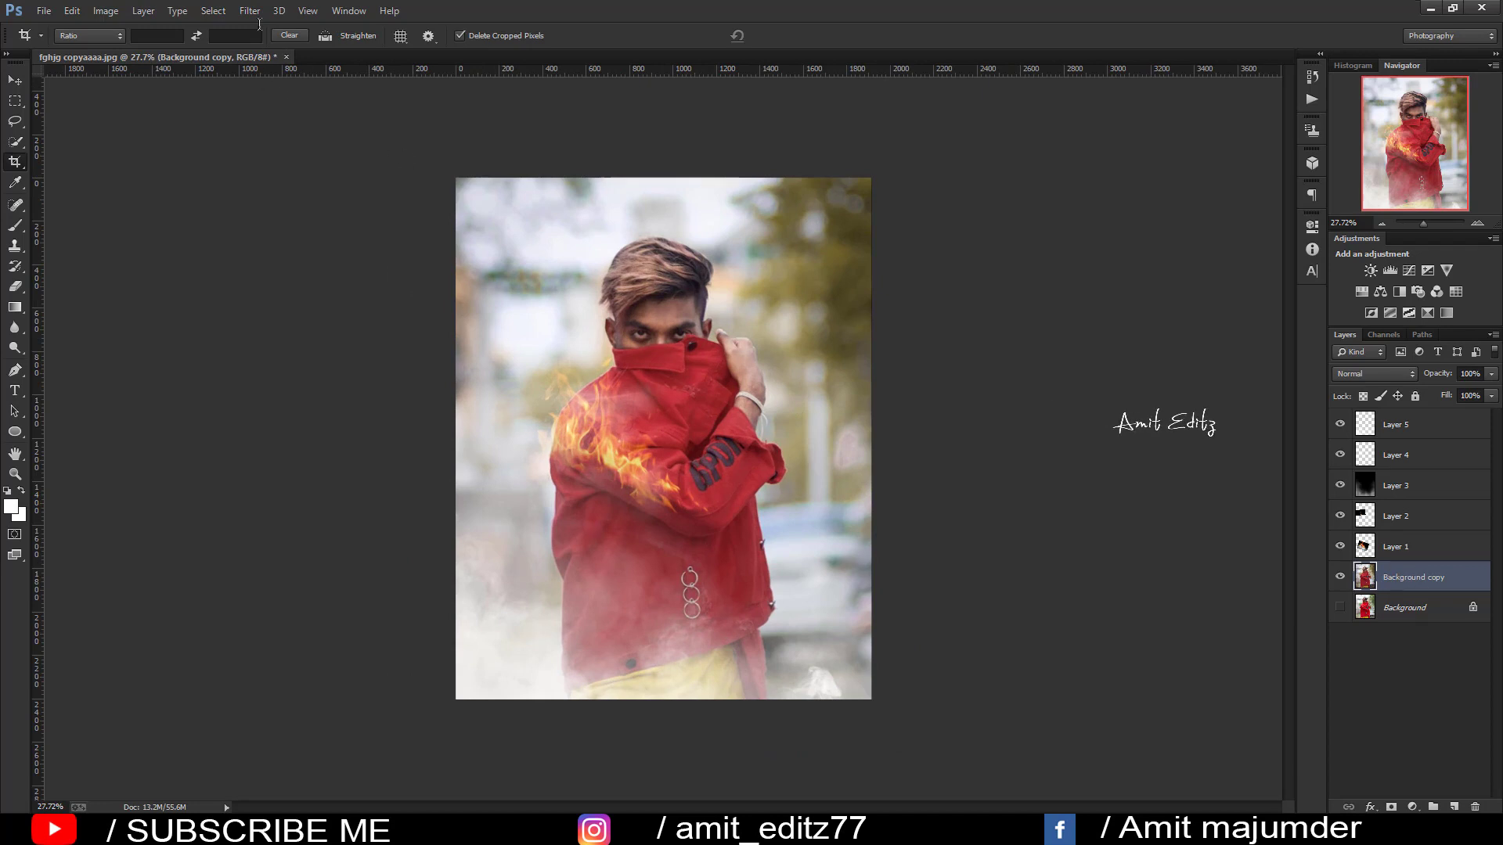
left_click(250, 10)
left_click(296, 102)
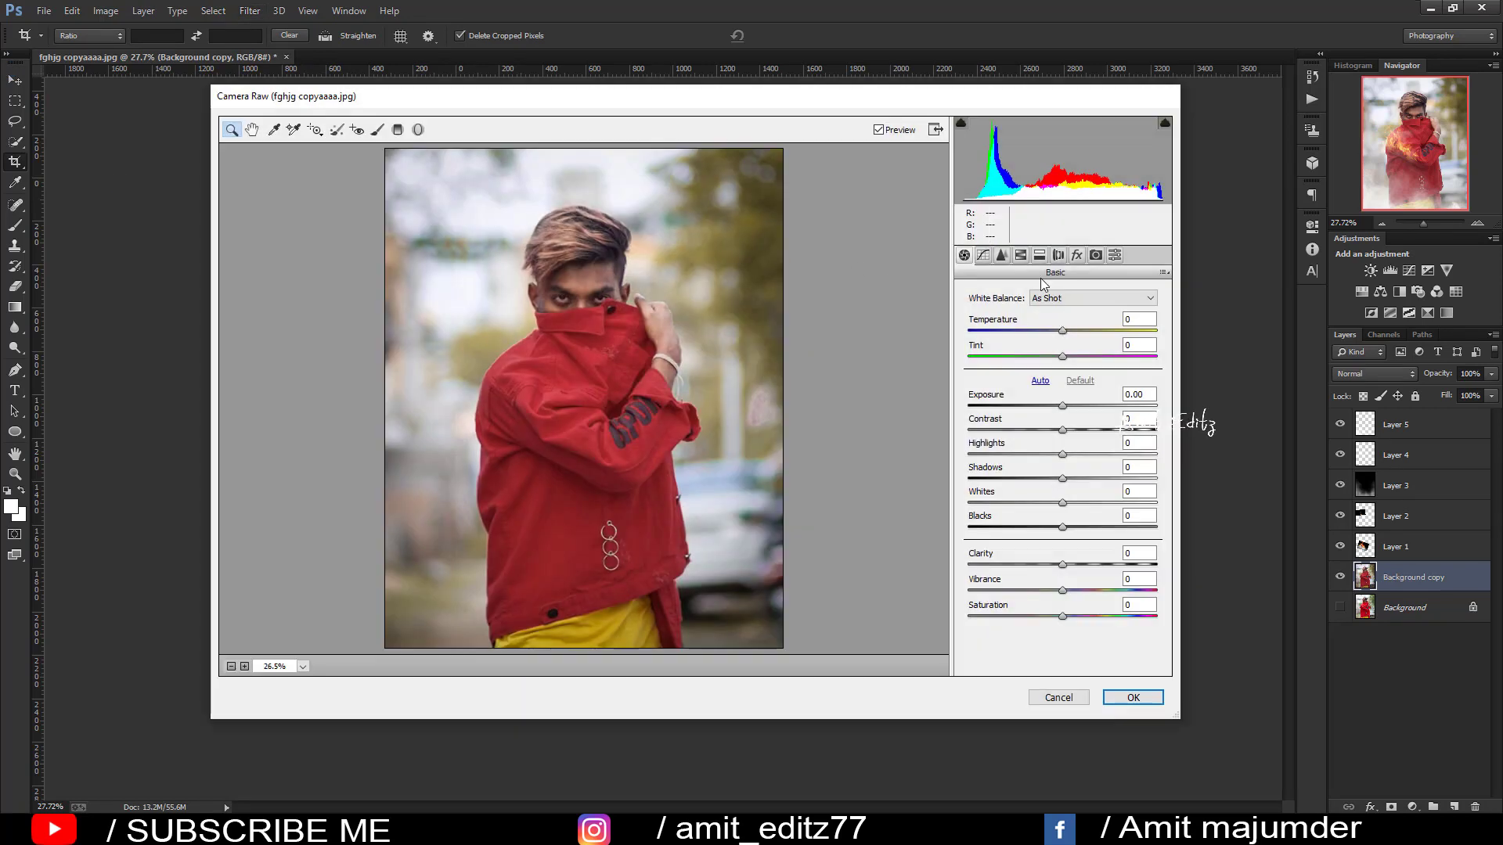
left_click(1020, 255)
left_click(973, 316)
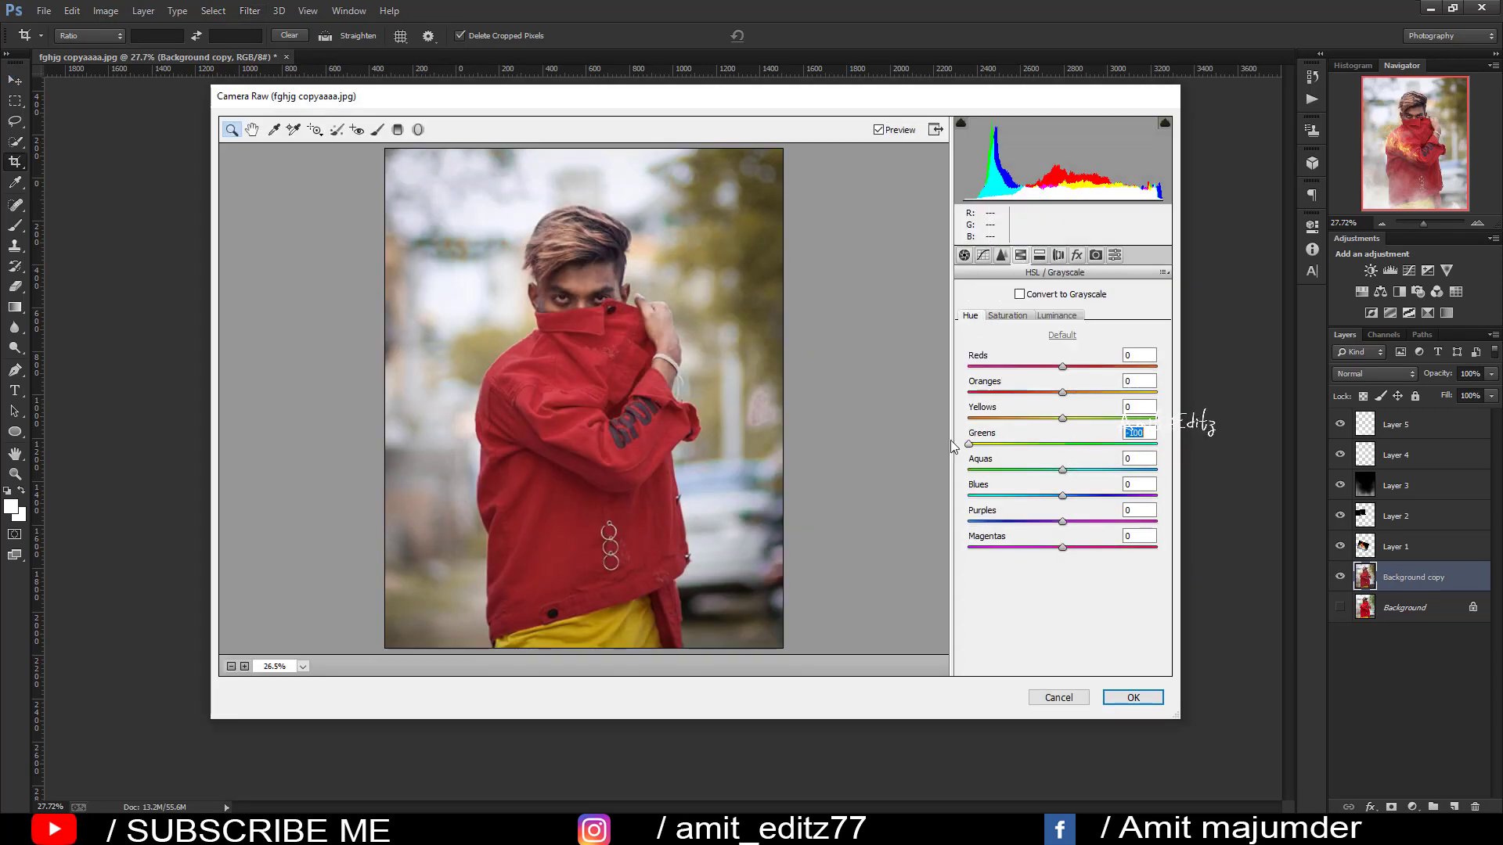
mouse_move(1063, 418)
left_mouse_down()
mouse_move(992, 420)
mouse_move(1034, 423)
mouse_move(1019, 423)
left_mouse_up()
left_click(1010, 317)
left_click(1057, 316)
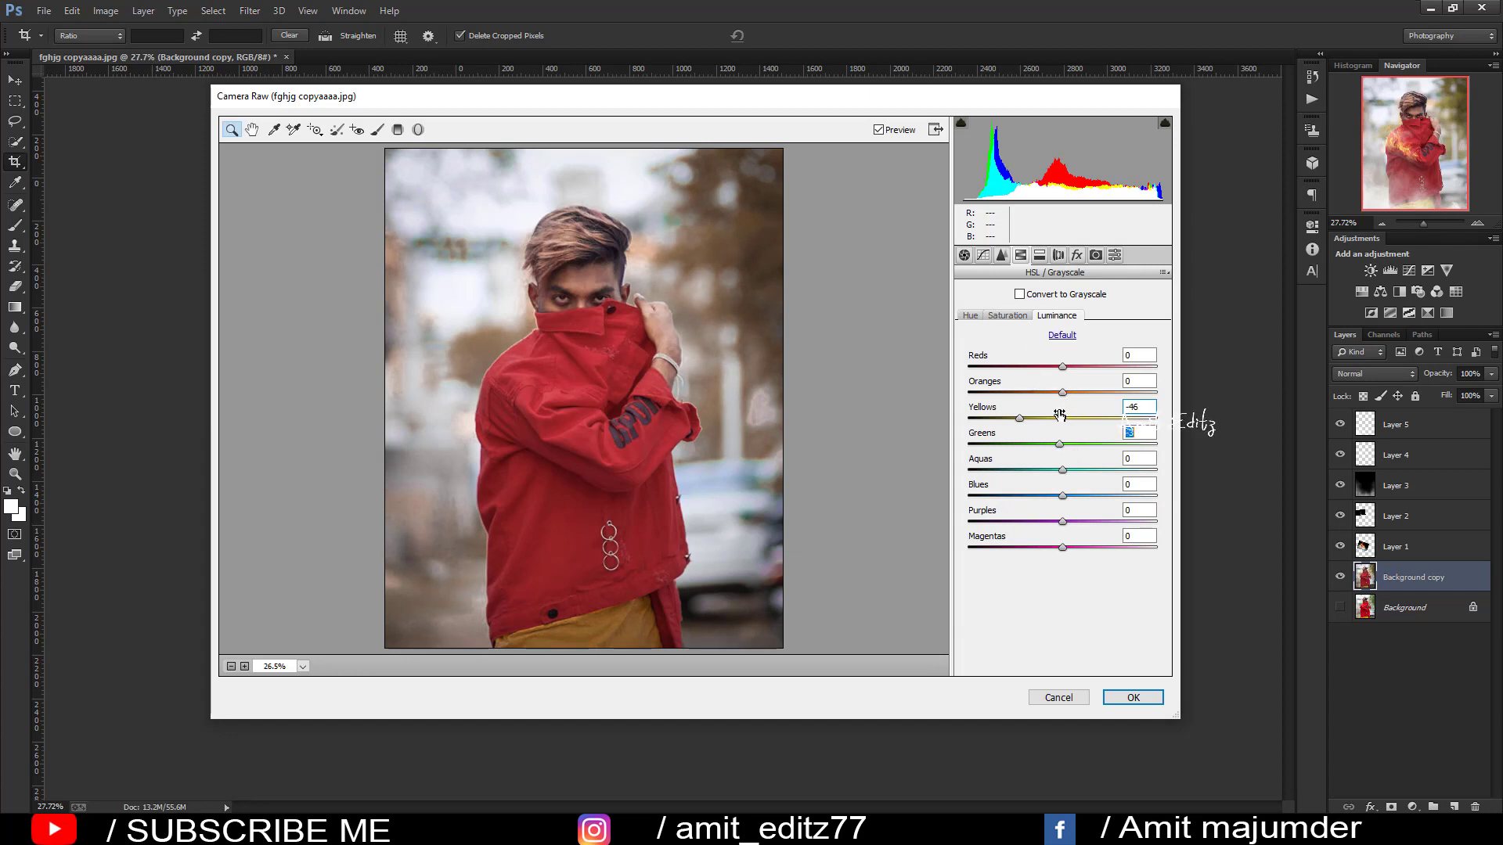
left_click(1009, 315)
left_click_drag(1023, 418, 1038, 418)
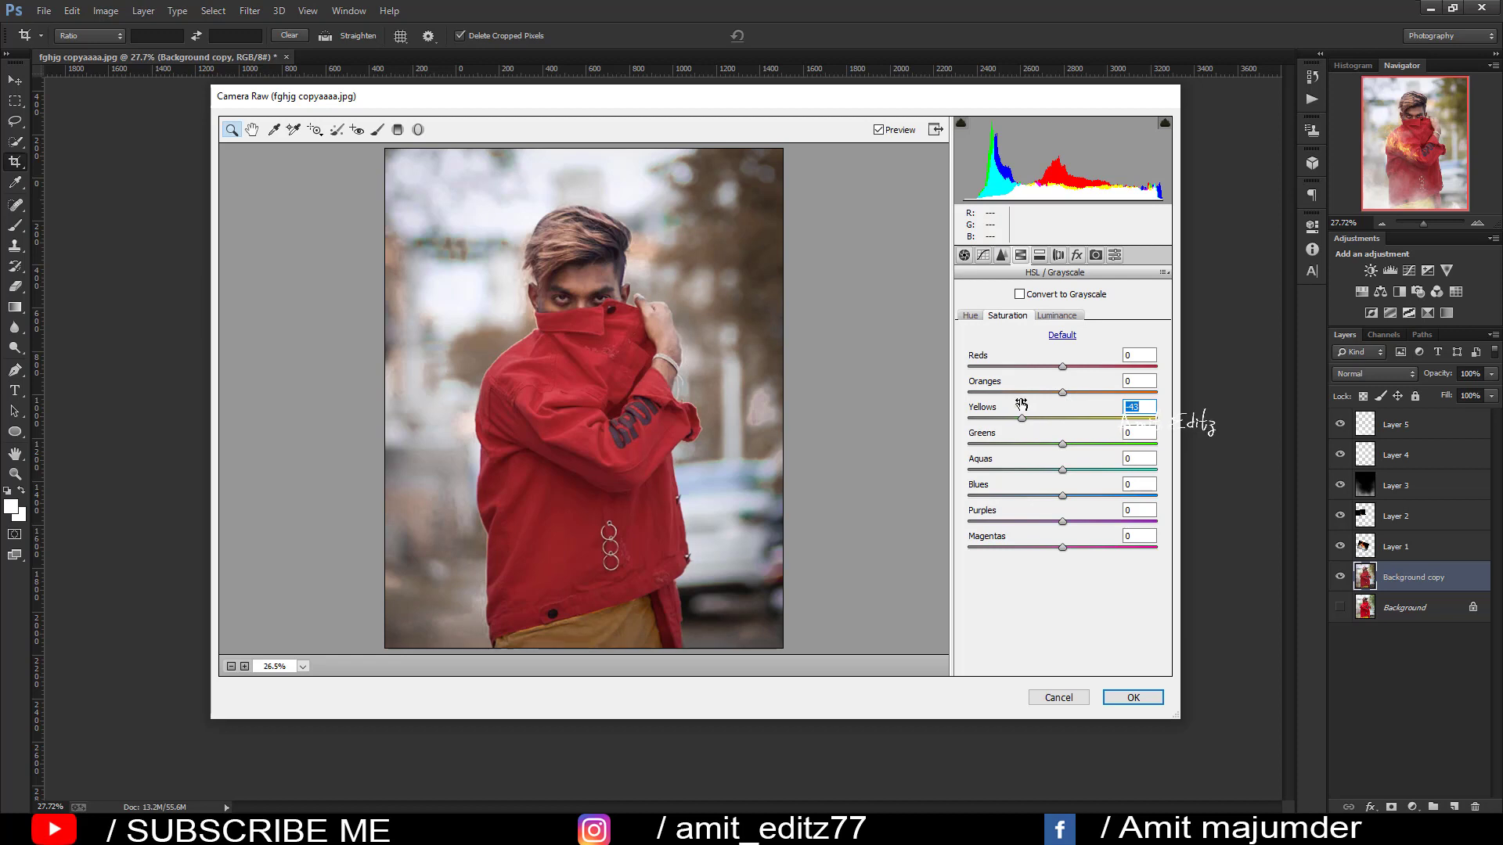
Step: Set the Post Crop Vignetting Amount to -19 and apply the filter
left_click(1077, 256)
left_click_drag(1067, 453, 1047, 461)
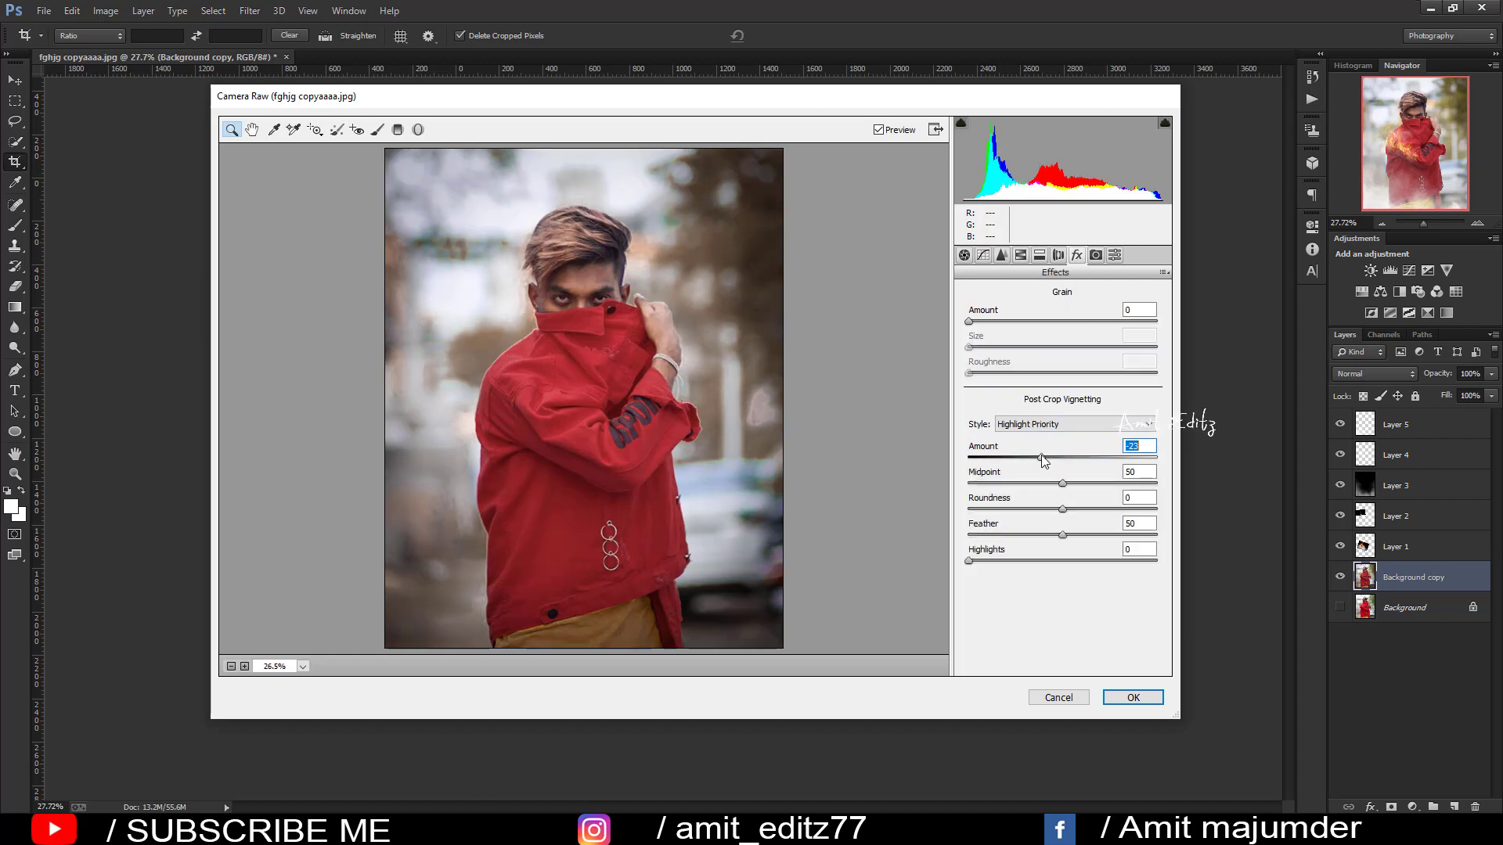
left_click(1133, 696)
scroll(713, 423, "up", 3)
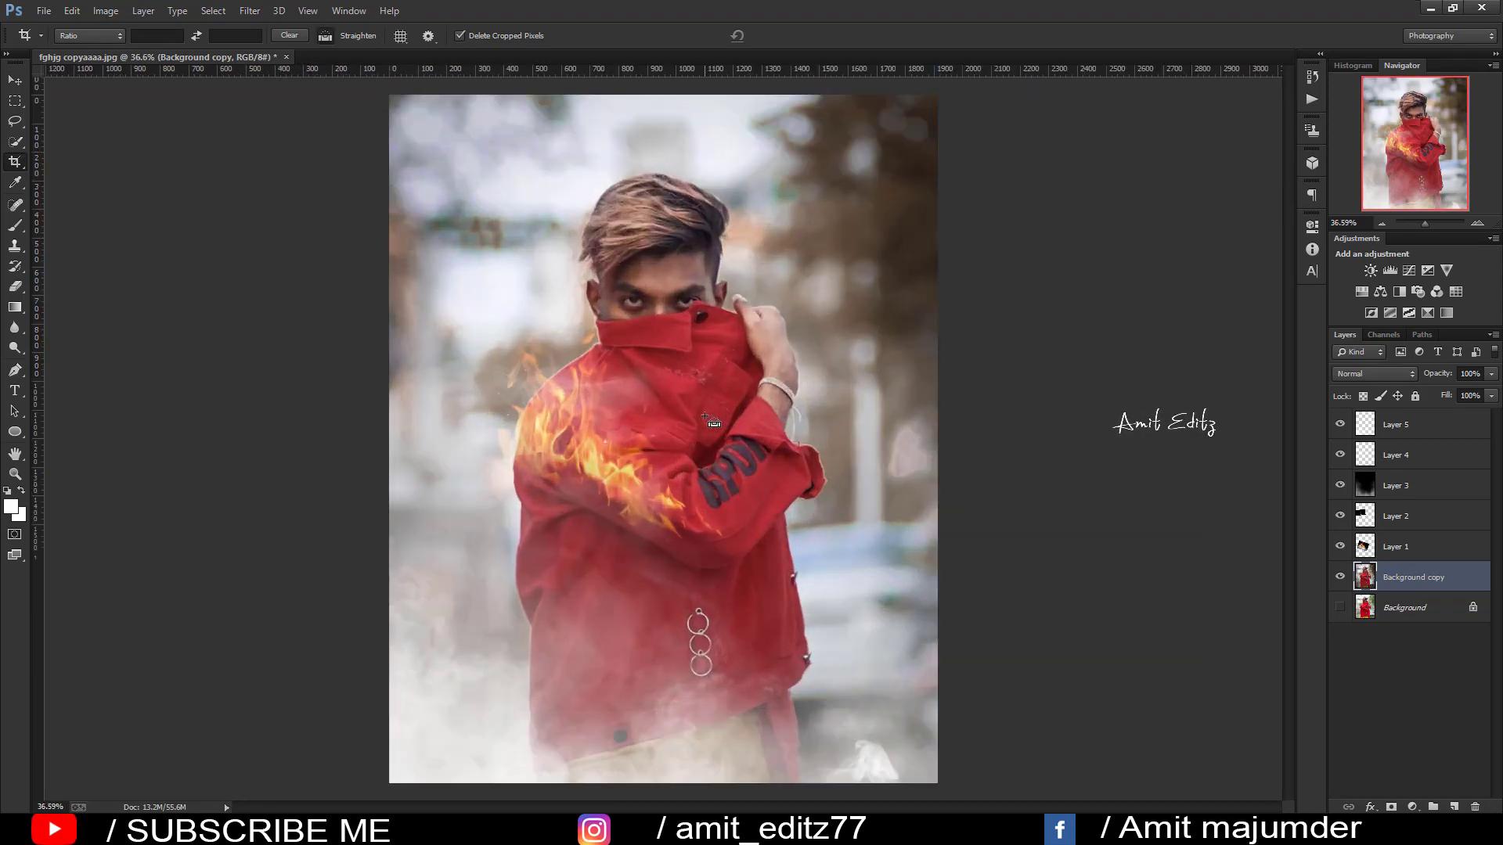
scroll(713, 424, "down", 1)
scroll(713, 423, "down", 1)
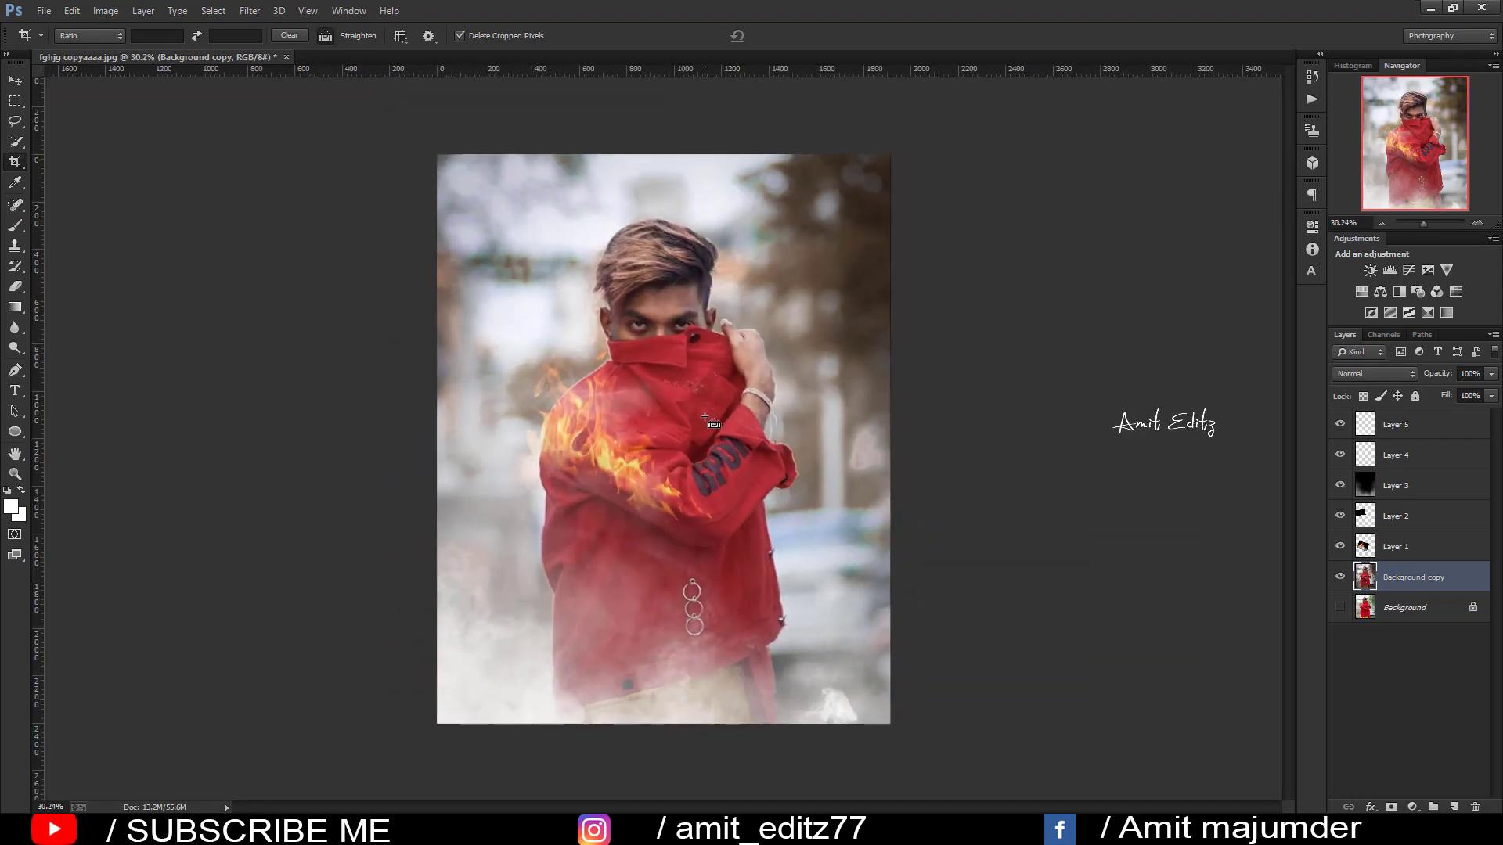
left_click(1439, 423)
right_click(1415, 423)
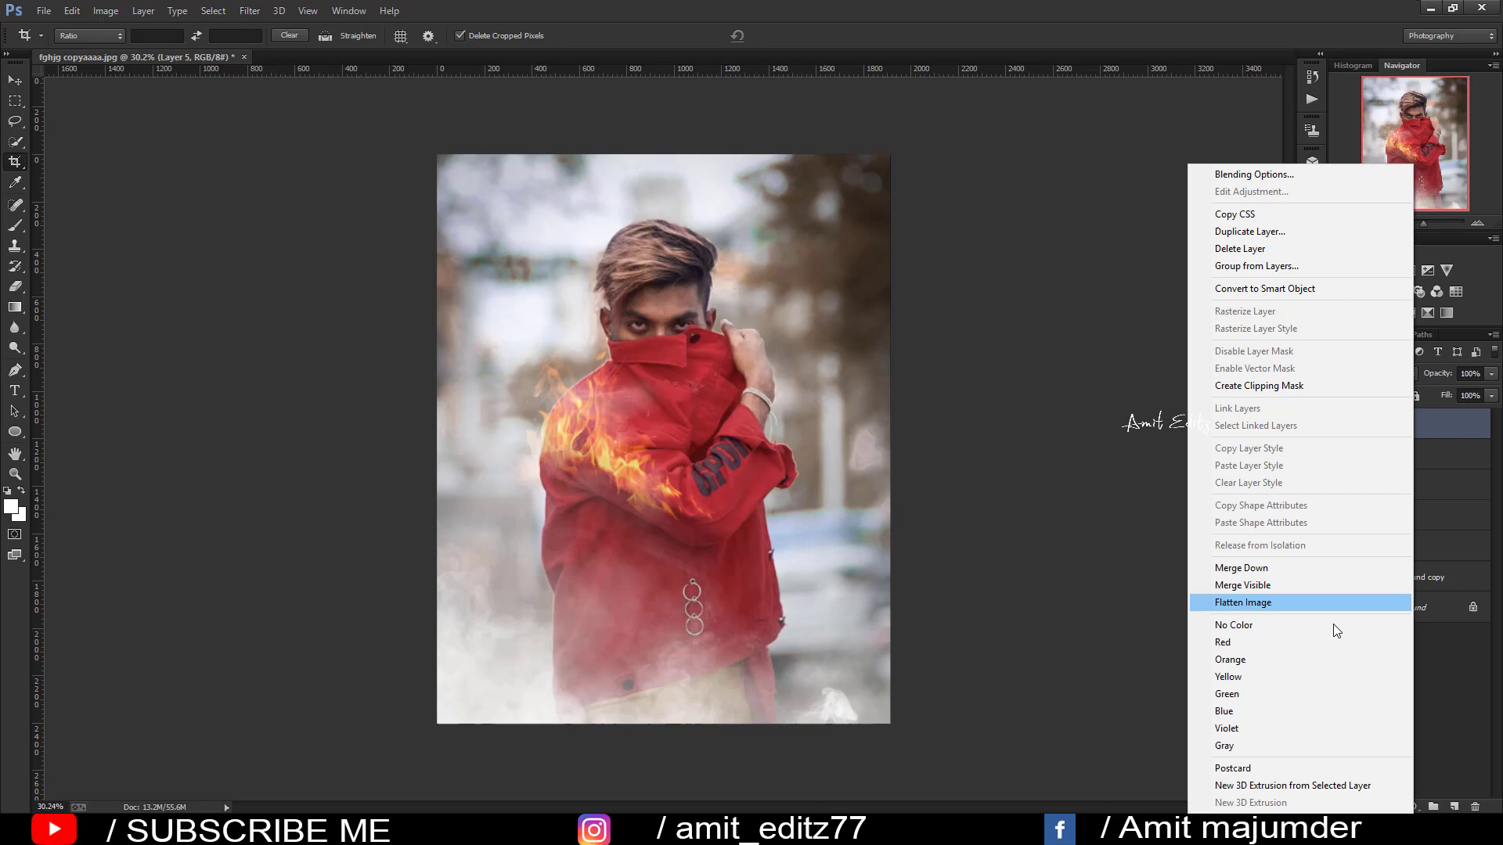
left_click(1284, 585)
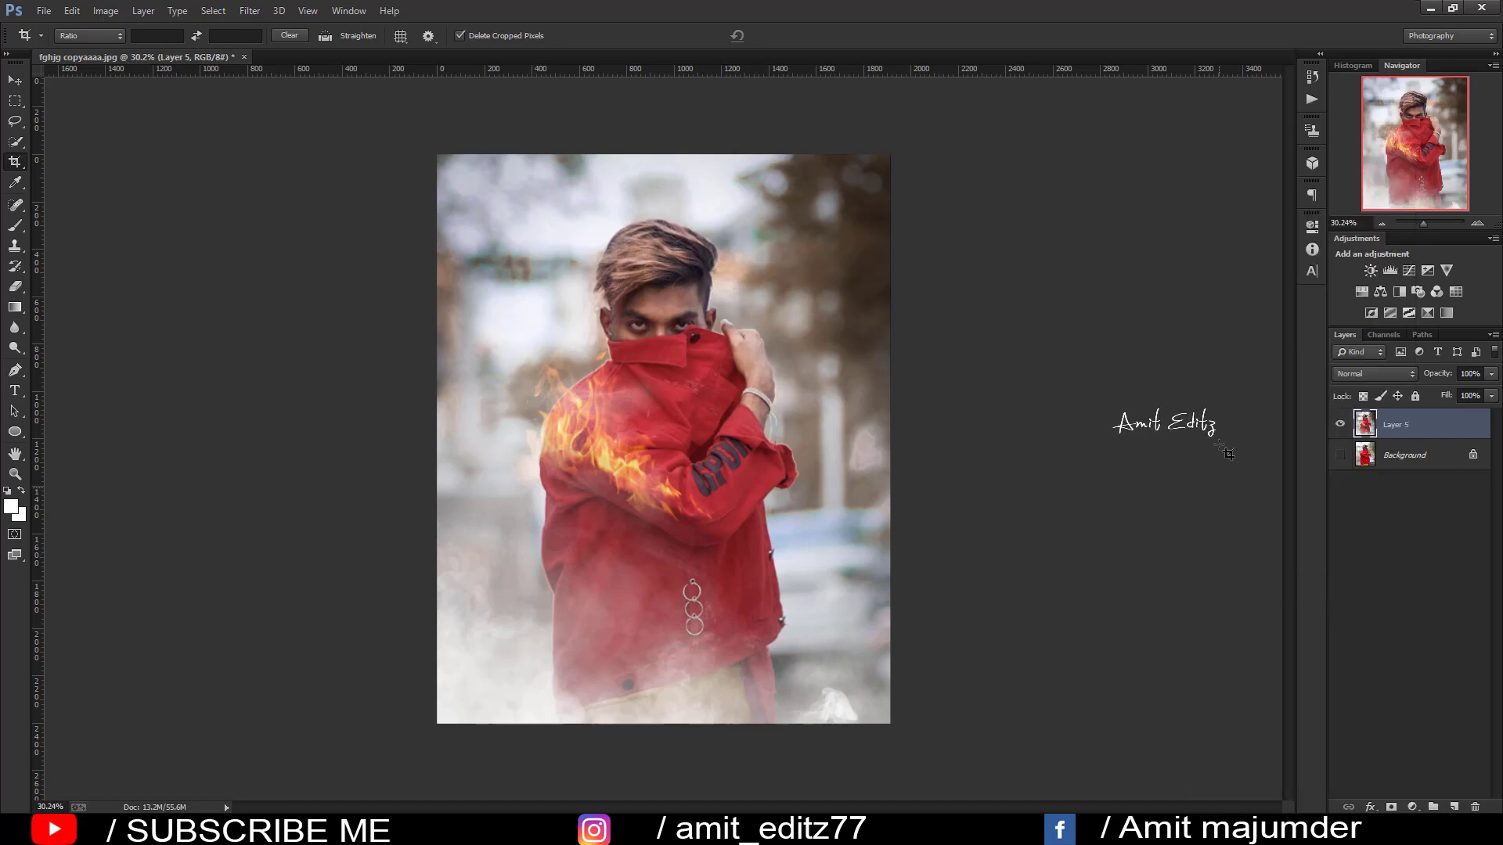
left_click(13, 84)
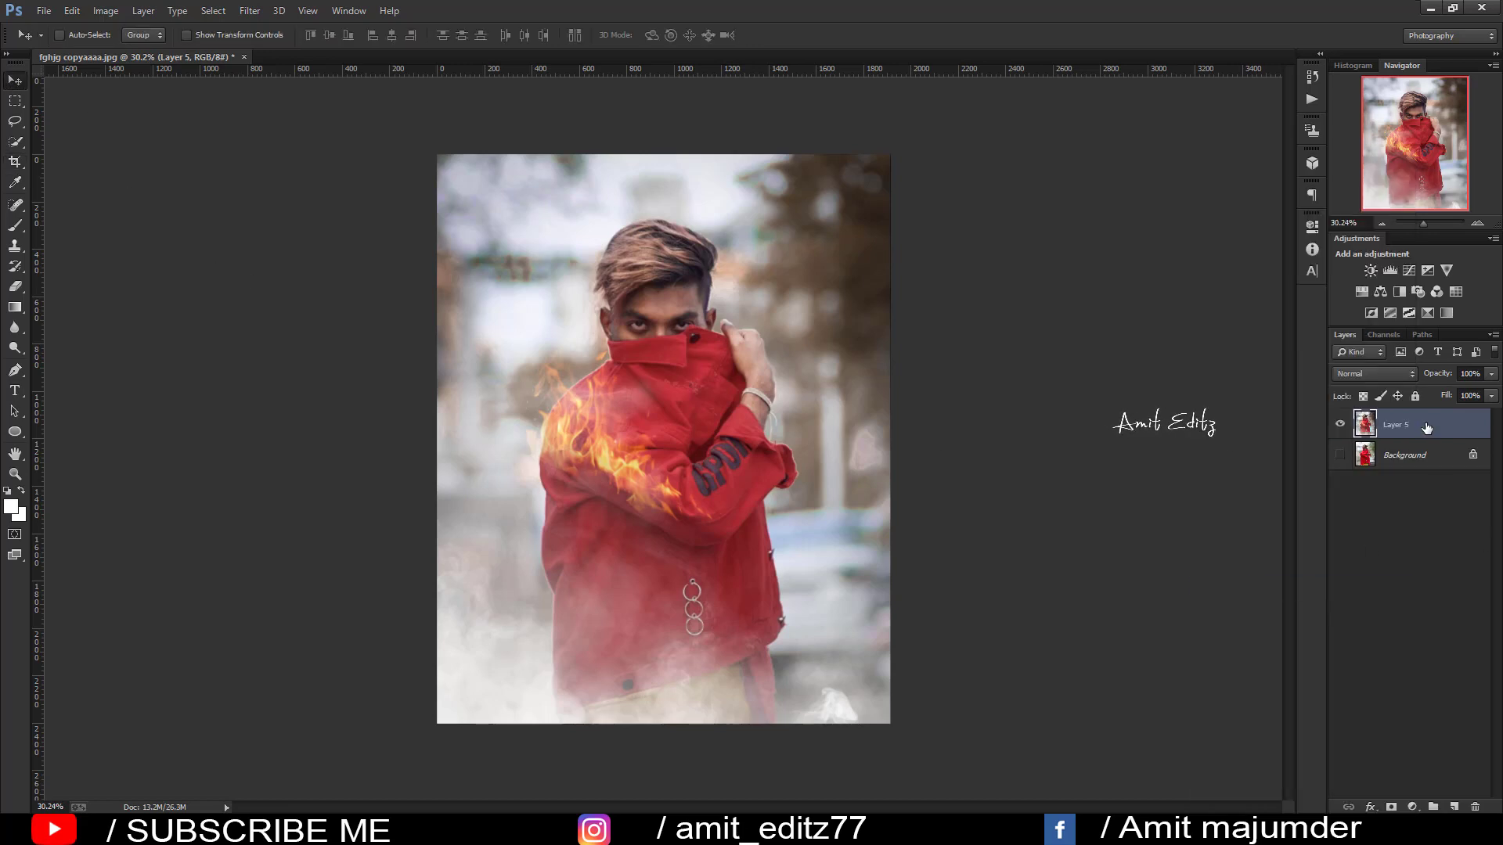
left_click_drag(1426, 427, 1455, 807)
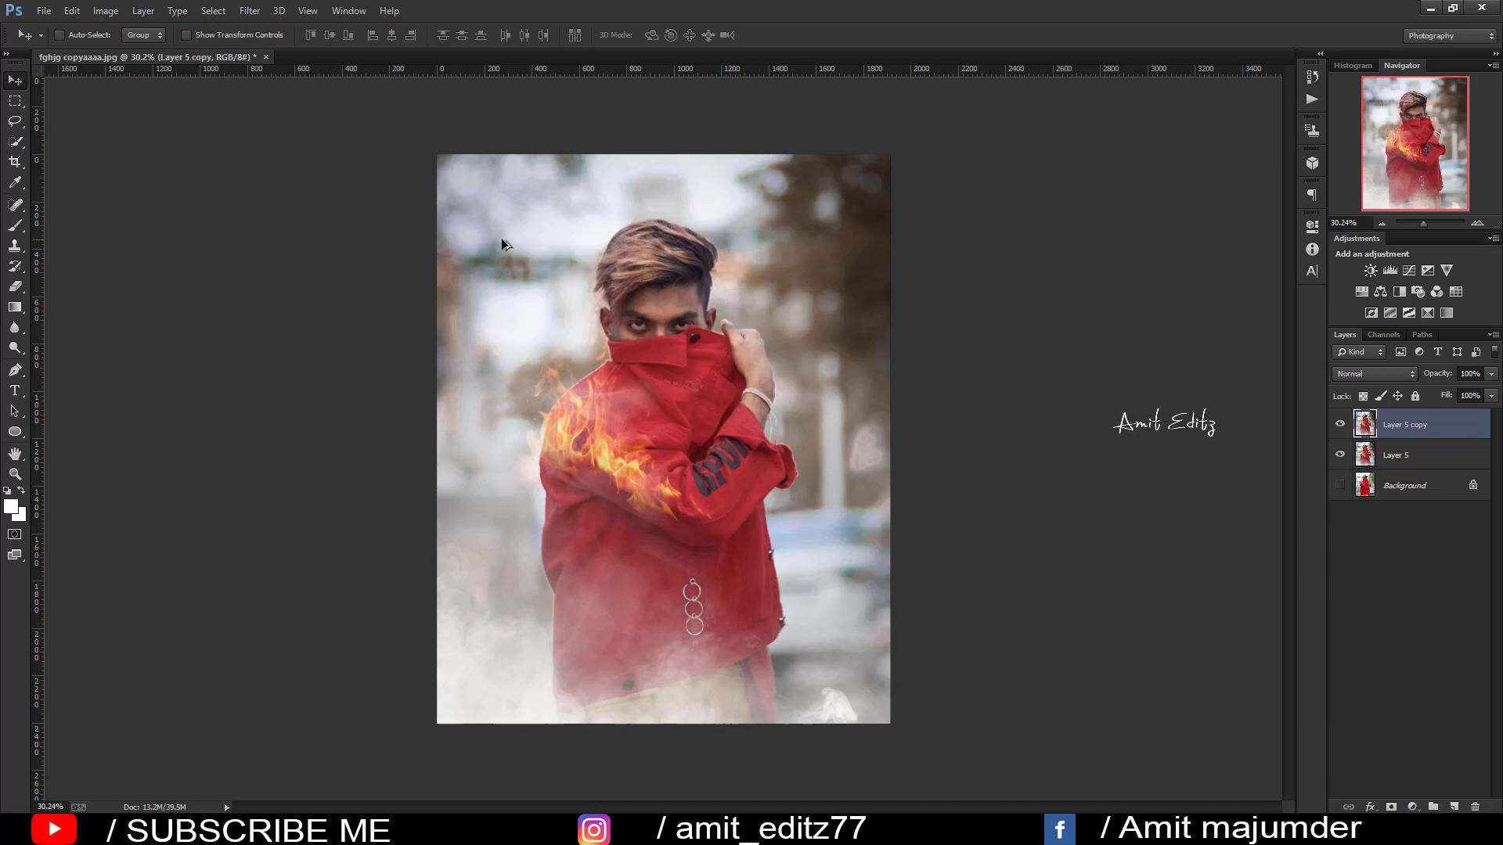
scroll(504, 244, "up", 3)
scroll(697, 274, "up", 3)
scroll(697, 274, "up", 3)
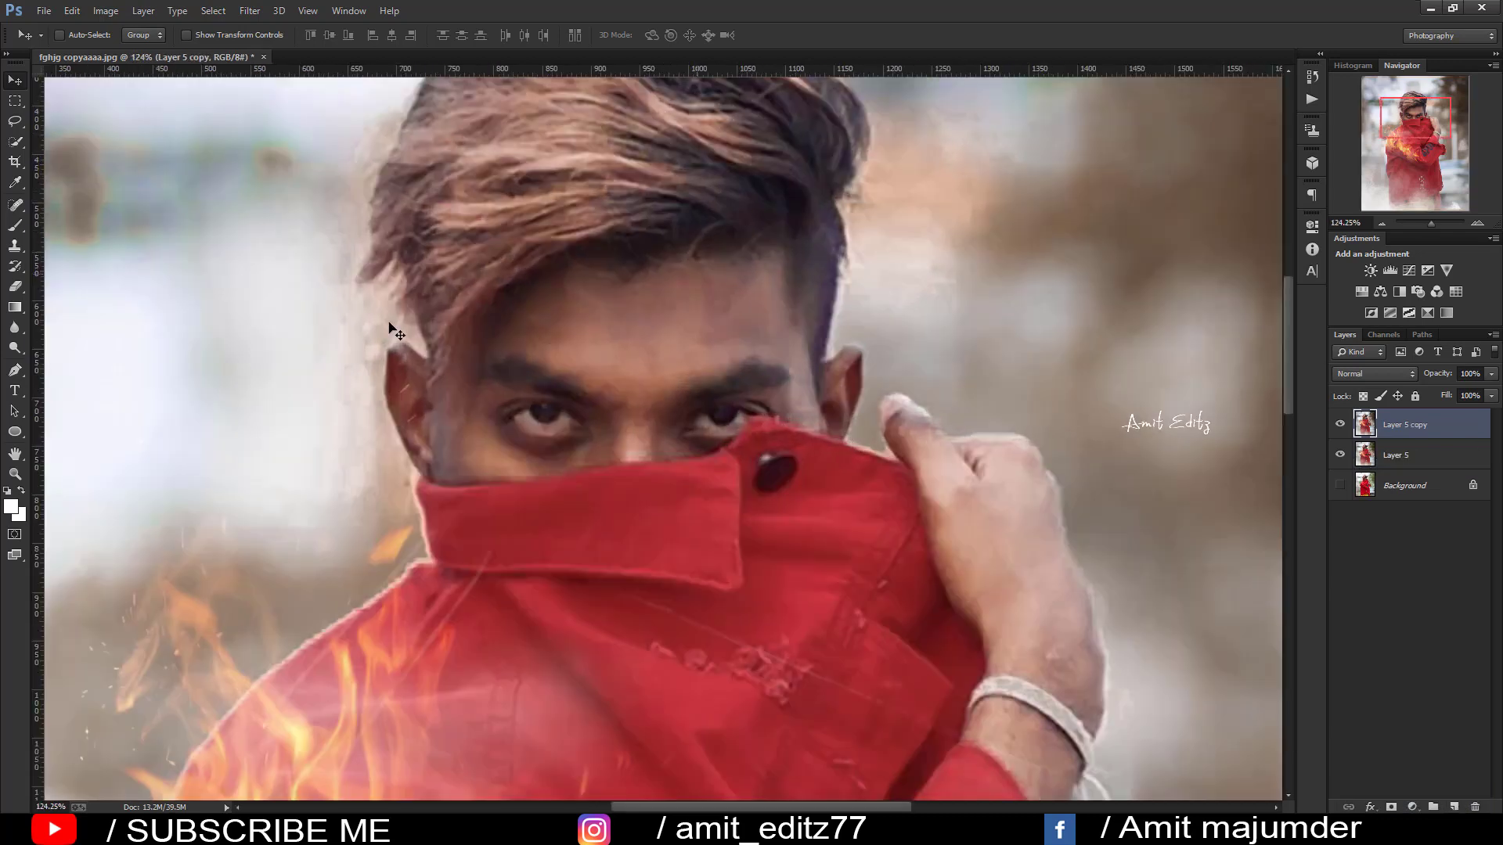
right_click(17, 223)
left_click(78, 273)
left_click(554, 391)
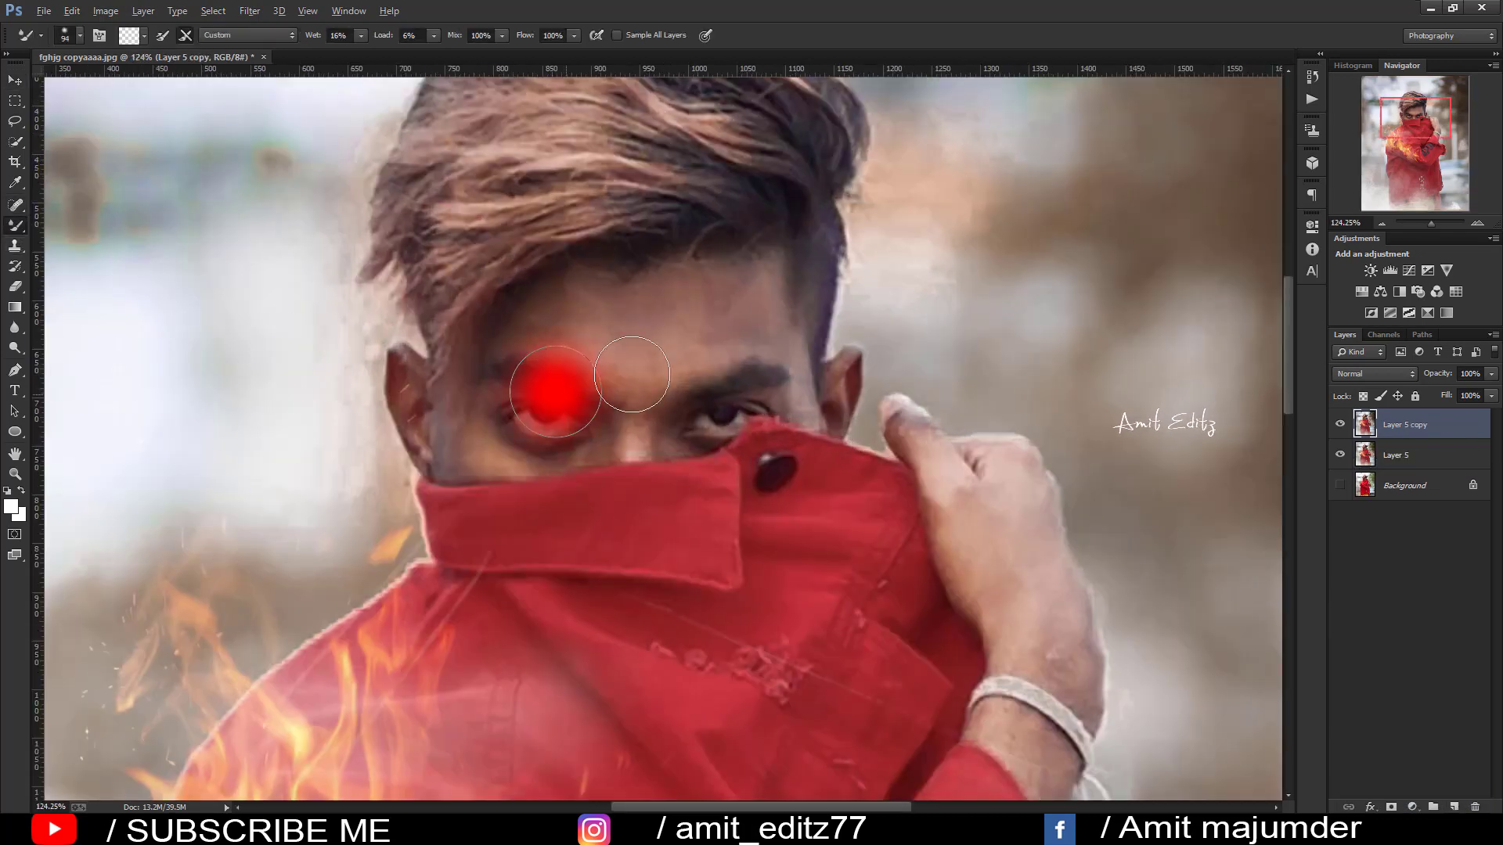
key("ctrl+z")
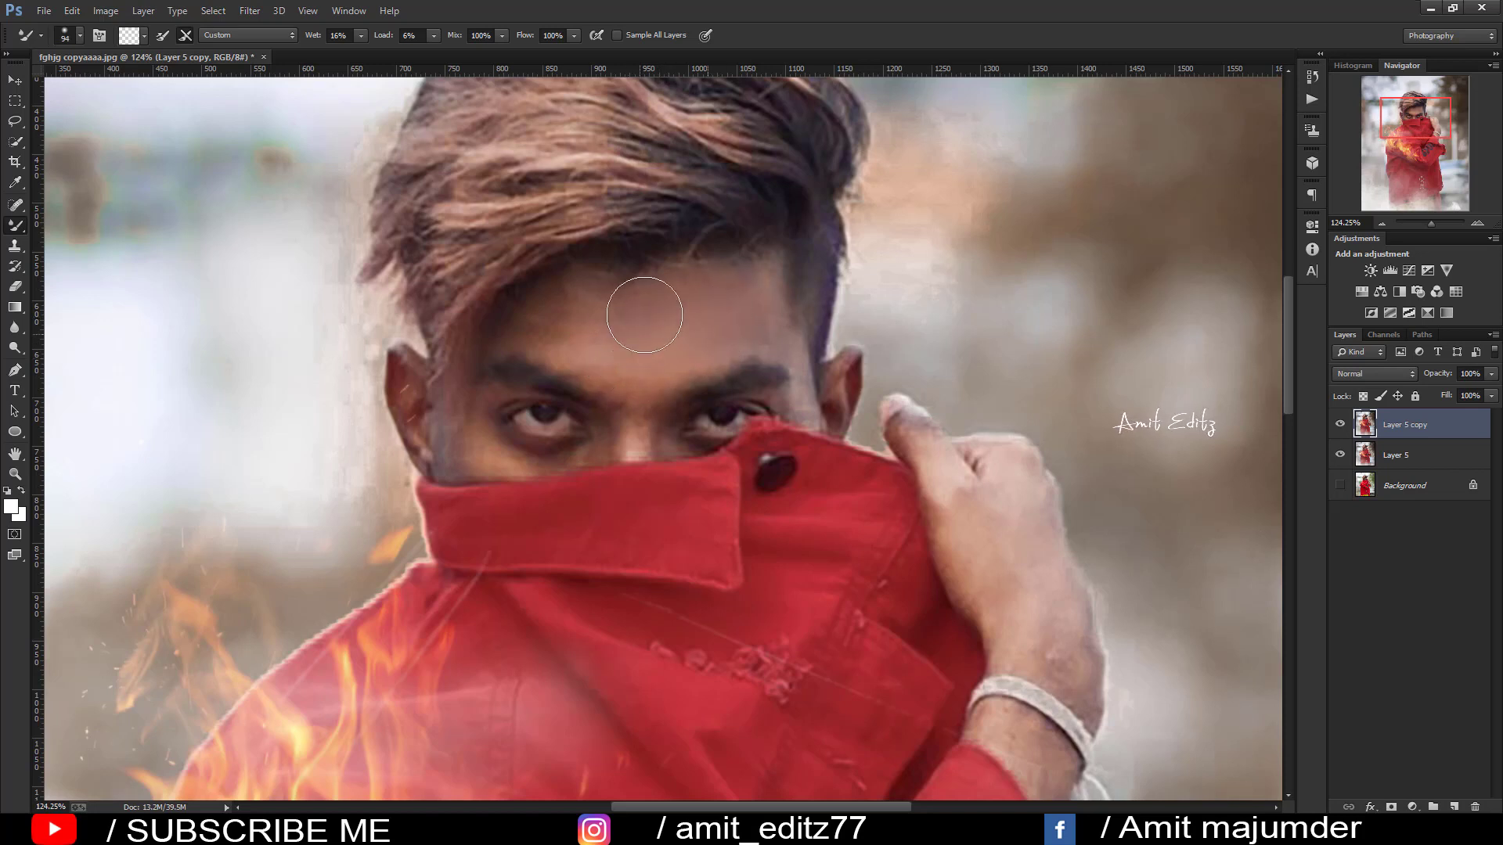
left_click_drag(627, 354, 598, 351)
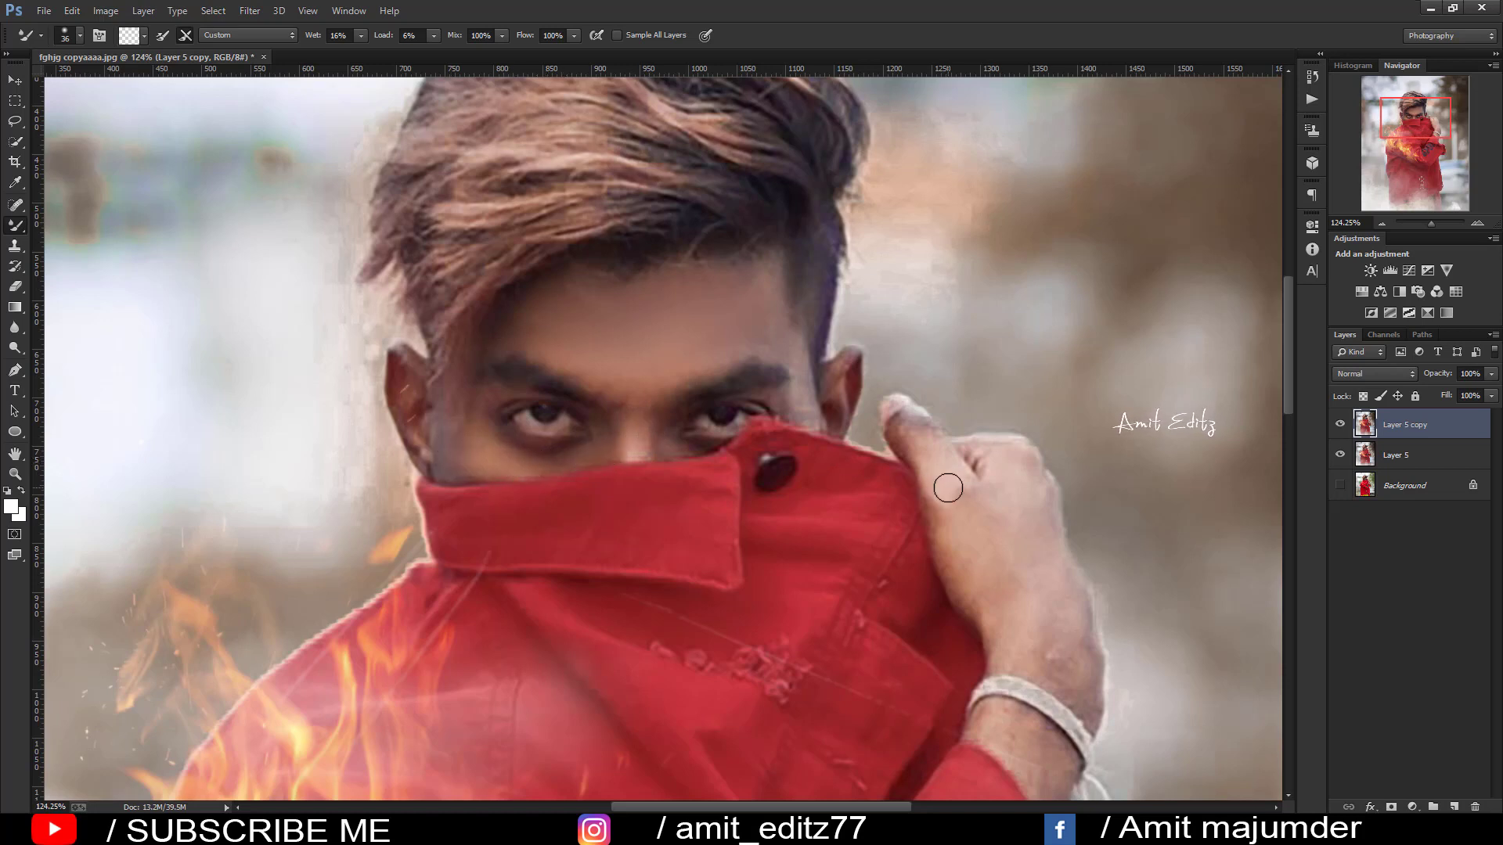
left_click_drag(1015, 527, 1028, 529)
scroll(936, 467, "down", 3)
scroll(907, 461, "down", 2)
scroll(900, 456, "down", 3)
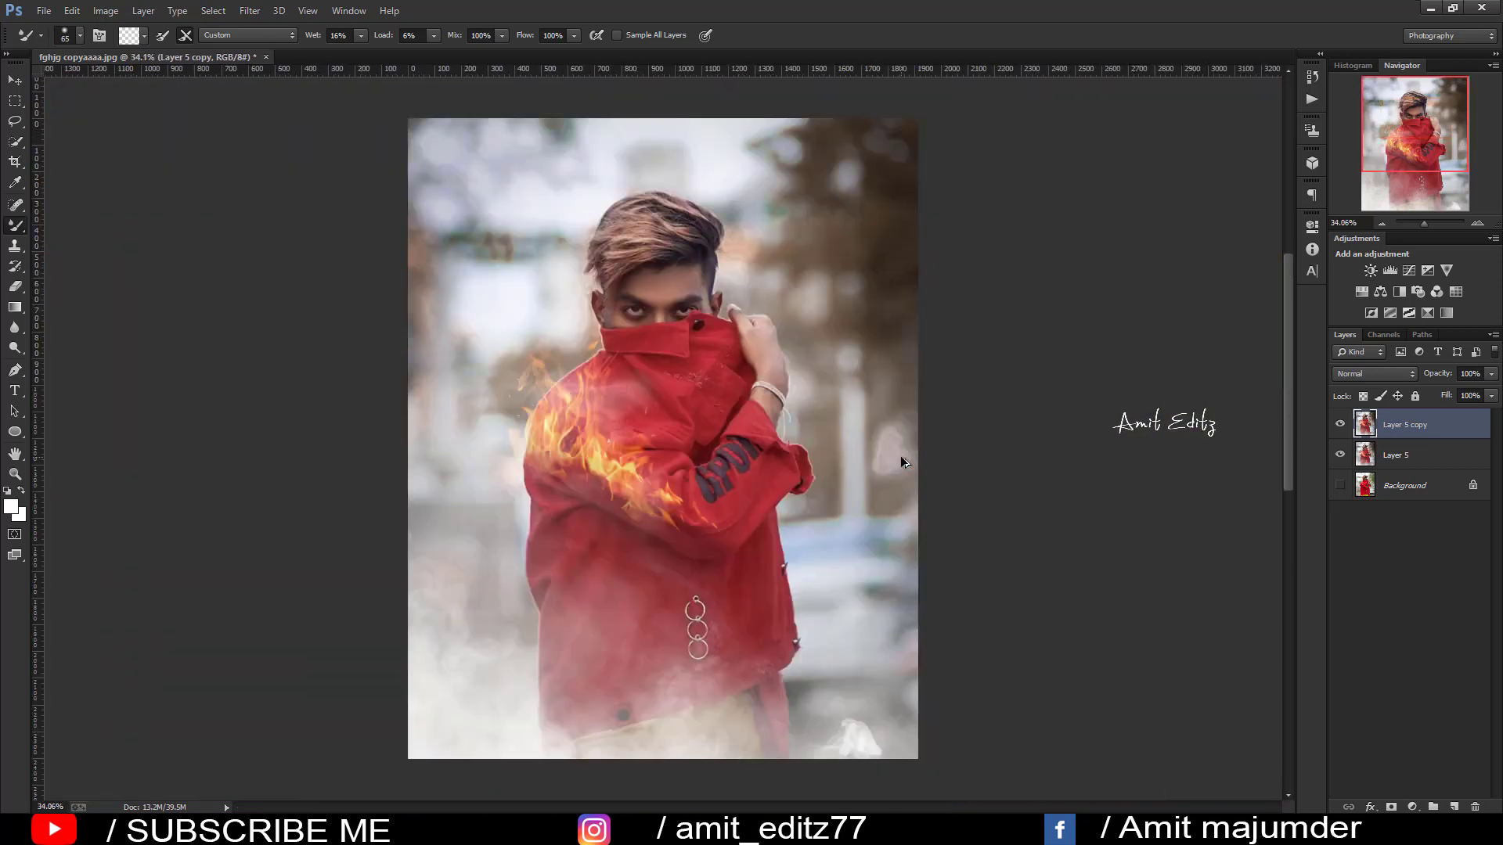
scroll(900, 456, "up", 1)
scroll(900, 455, "down", 2)
Step: Grade Layer 5 copy in Camera Raw: +14 contrast and clarity, -21 saturation, -42 vignette, plus sharpening
key("v")
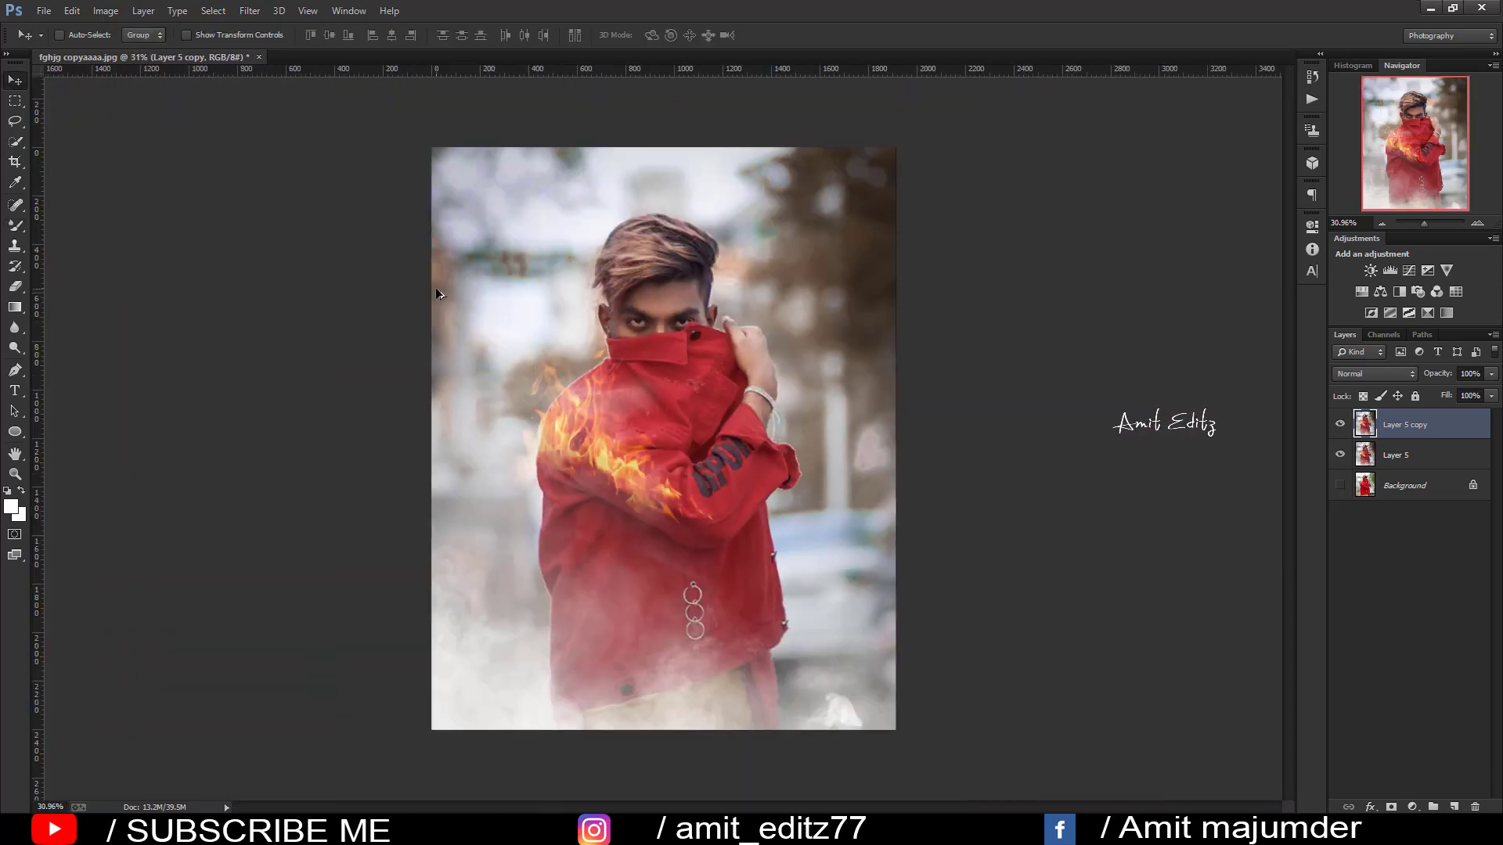
scroll(437, 291, "down", 1)
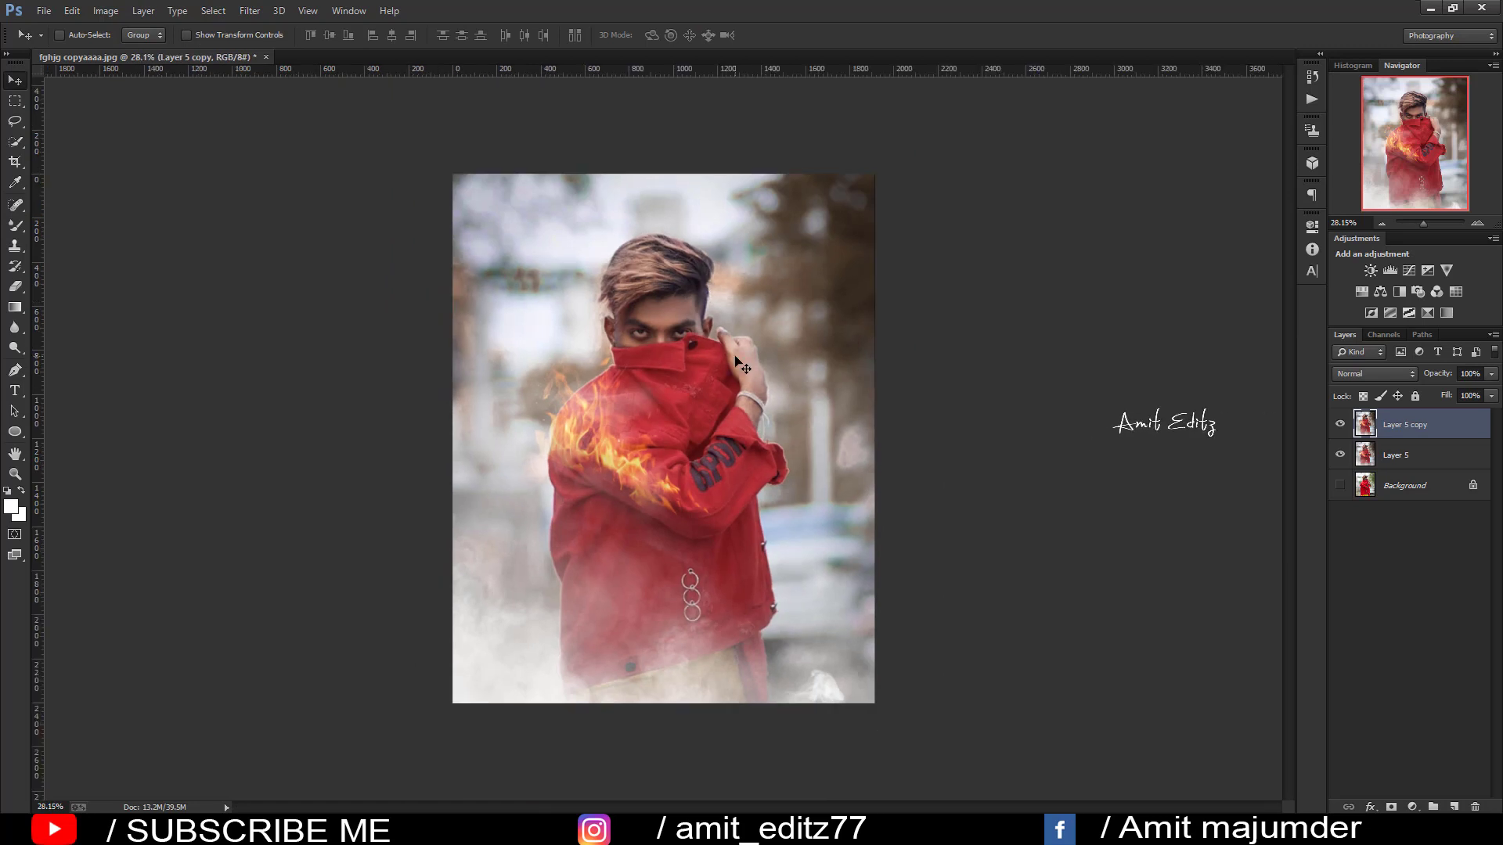
left_click(250, 11)
left_click(289, 101)
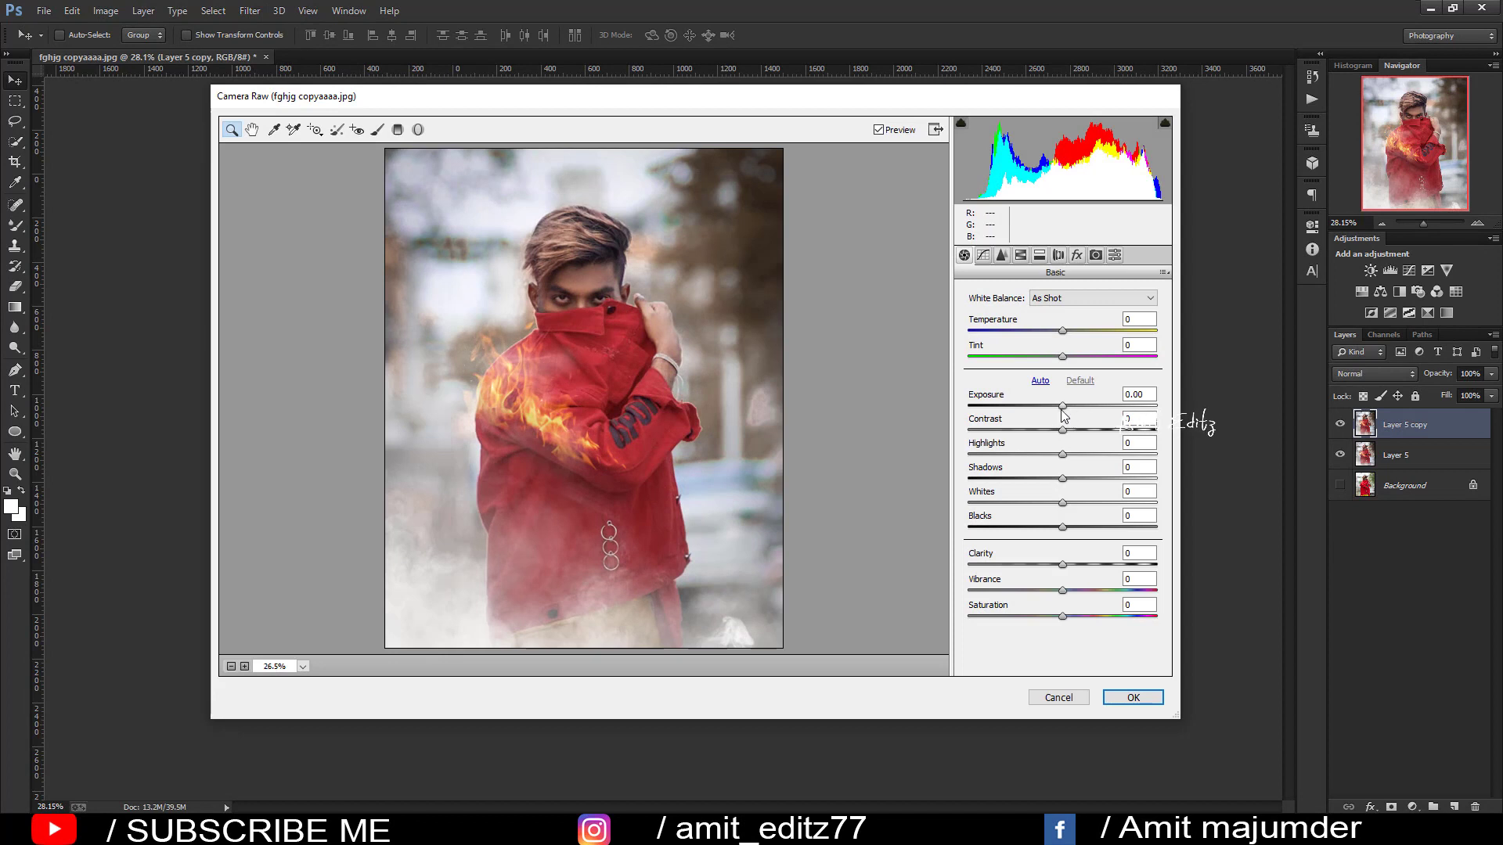
mouse_move(1063, 430)
left_mouse_down()
mouse_move(1076, 430)
mouse_move(1084, 527)
mouse_move(1063, 525)
mouse_move(1075, 565)
left_mouse_up()
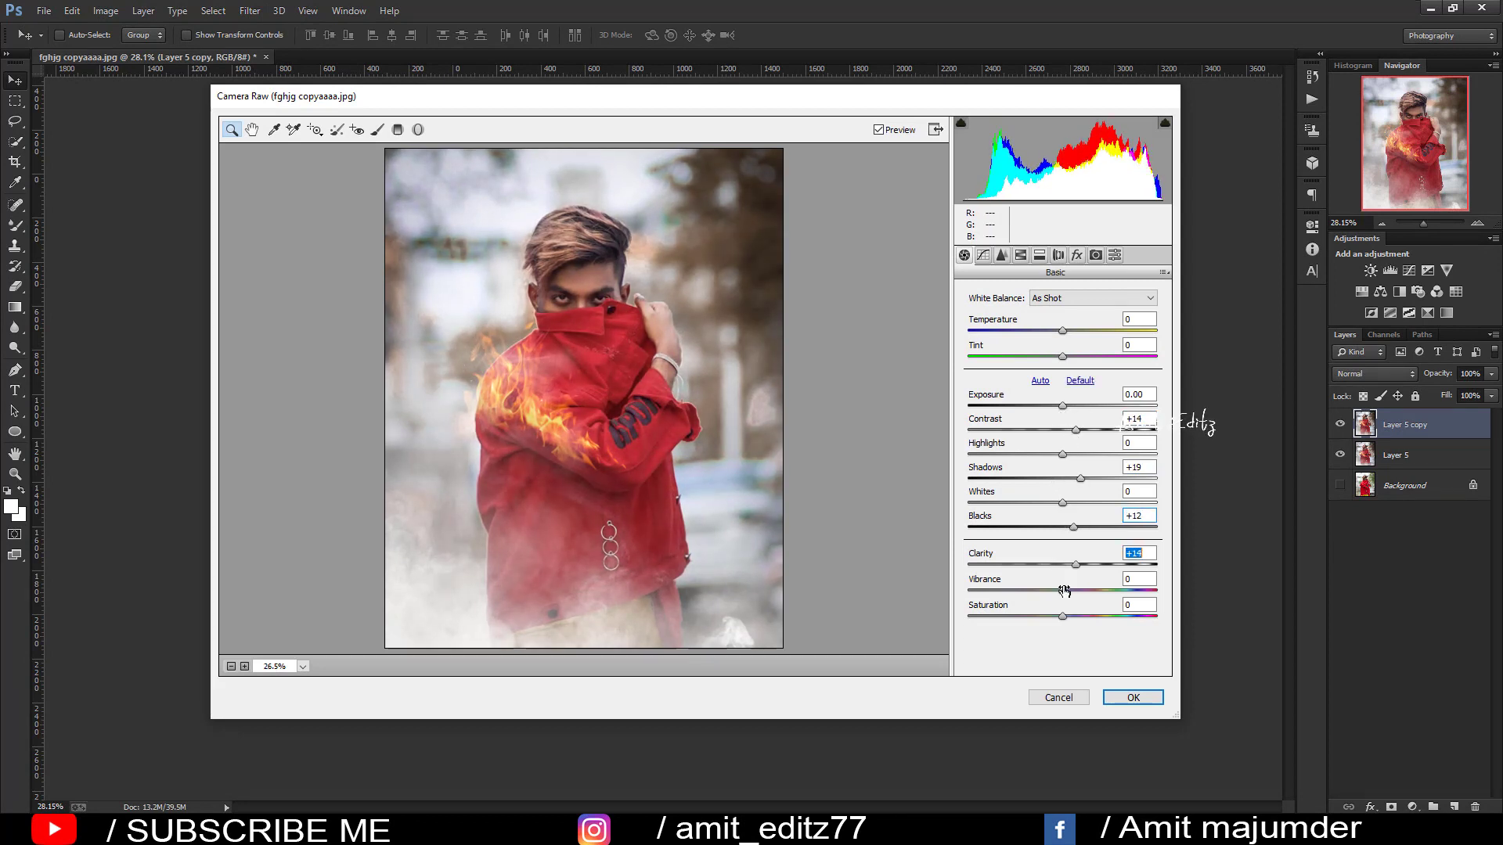
left_click_drag(1062, 616, 1047, 616)
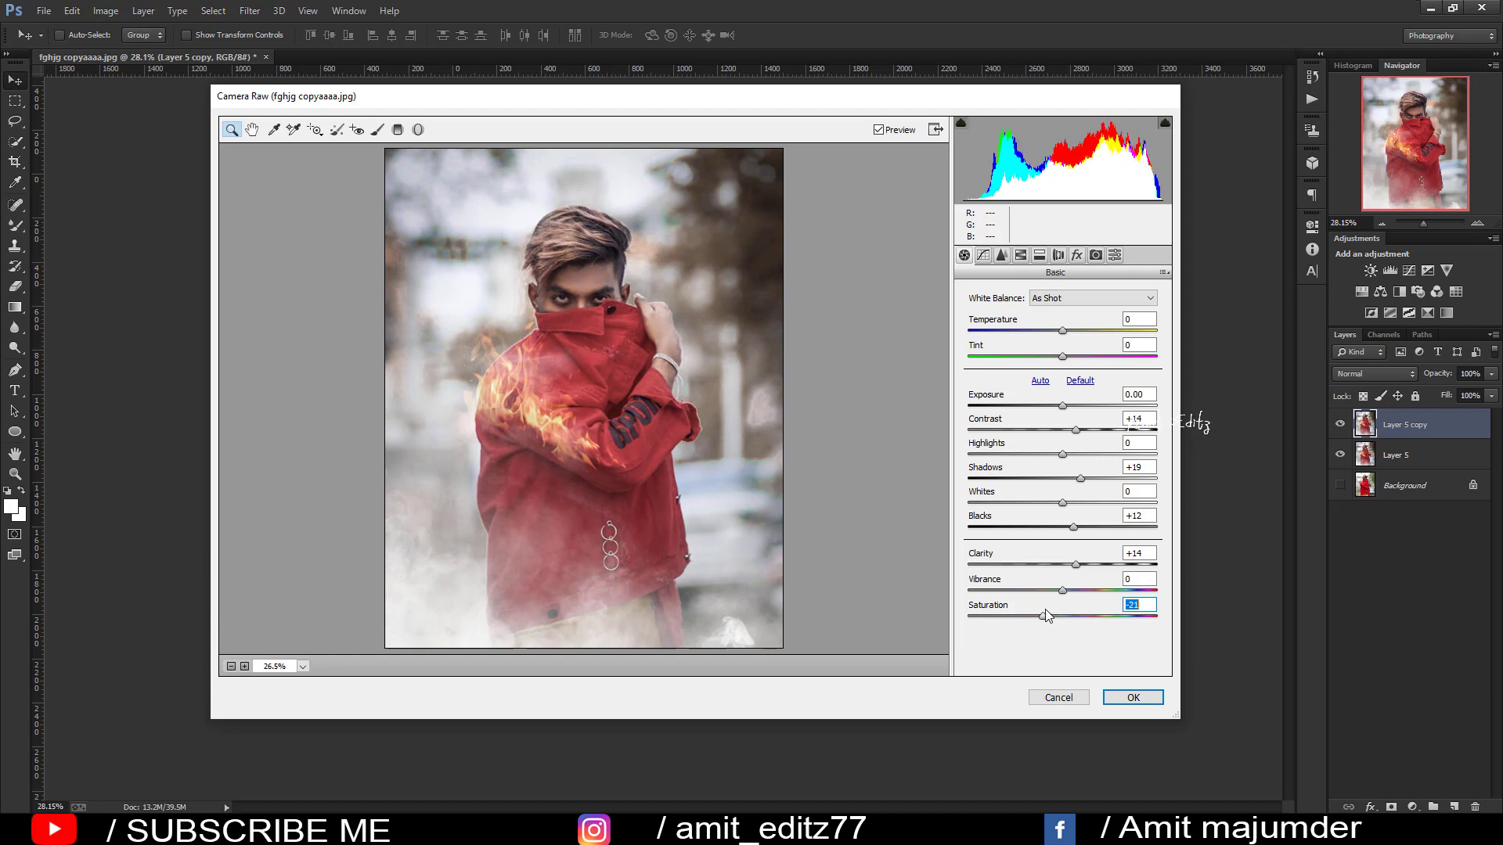
left_click(1078, 255)
mouse_move(1063, 457)
left_mouse_down()
mouse_move(1042, 457)
mouse_move(1043, 483)
mouse_move(1025, 459)
mouse_move(1058, 484)
left_mouse_up()
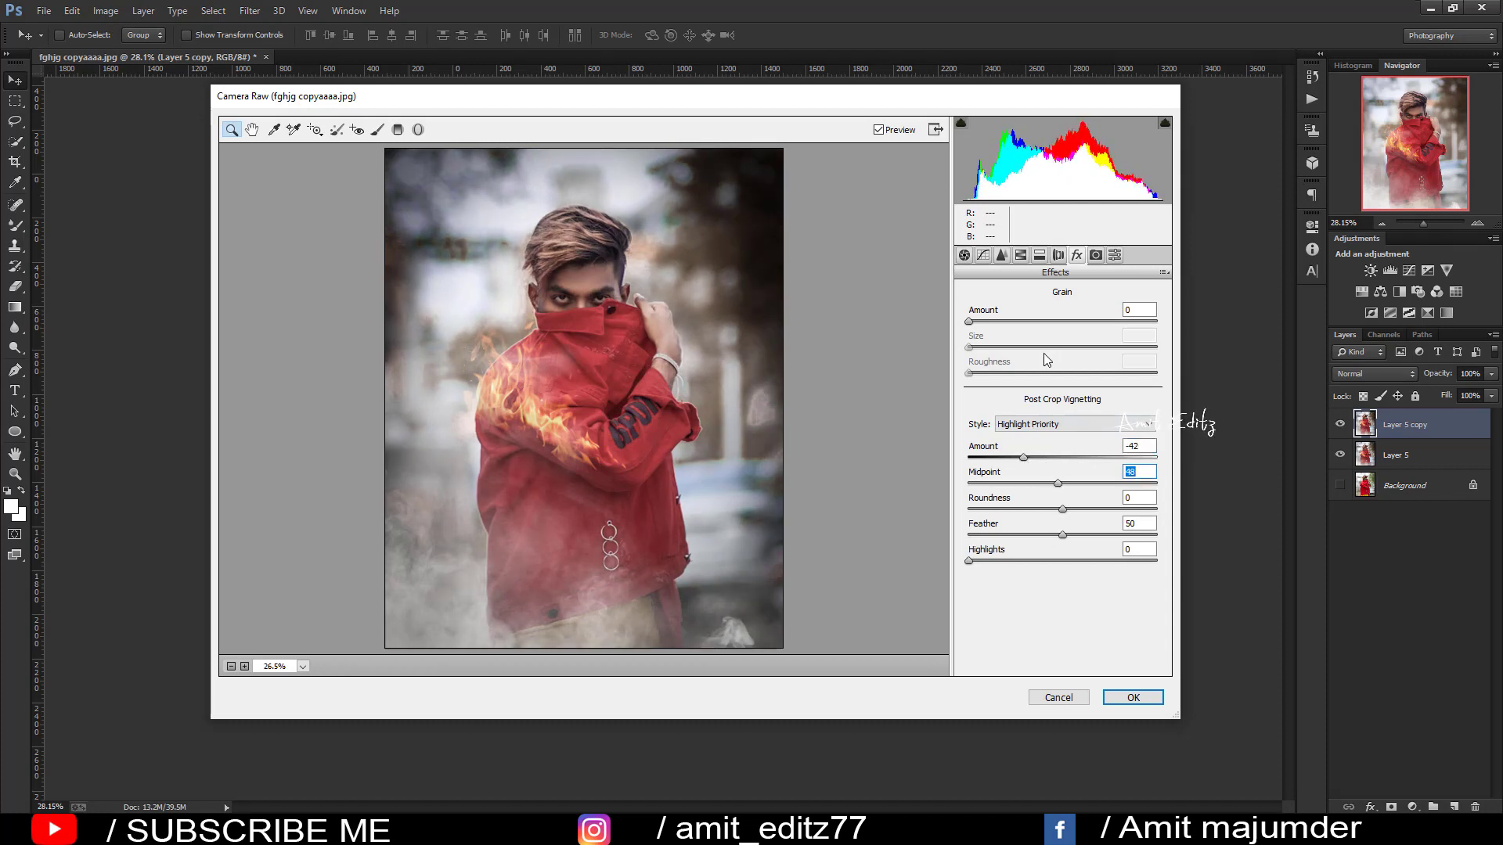
left_click(1002, 256)
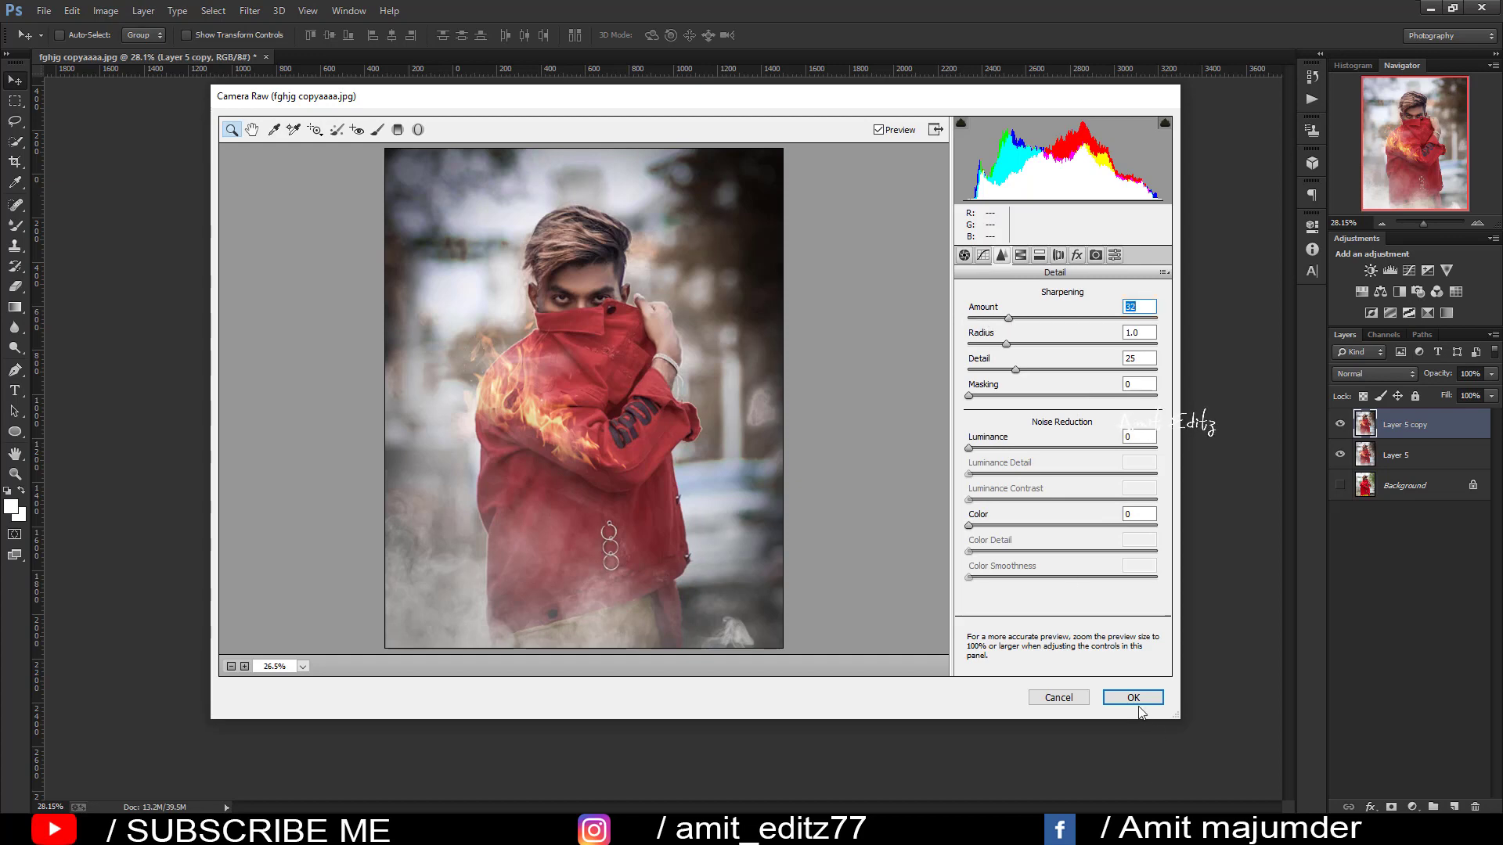
left_click(1134, 697)
left_click(15, 307)
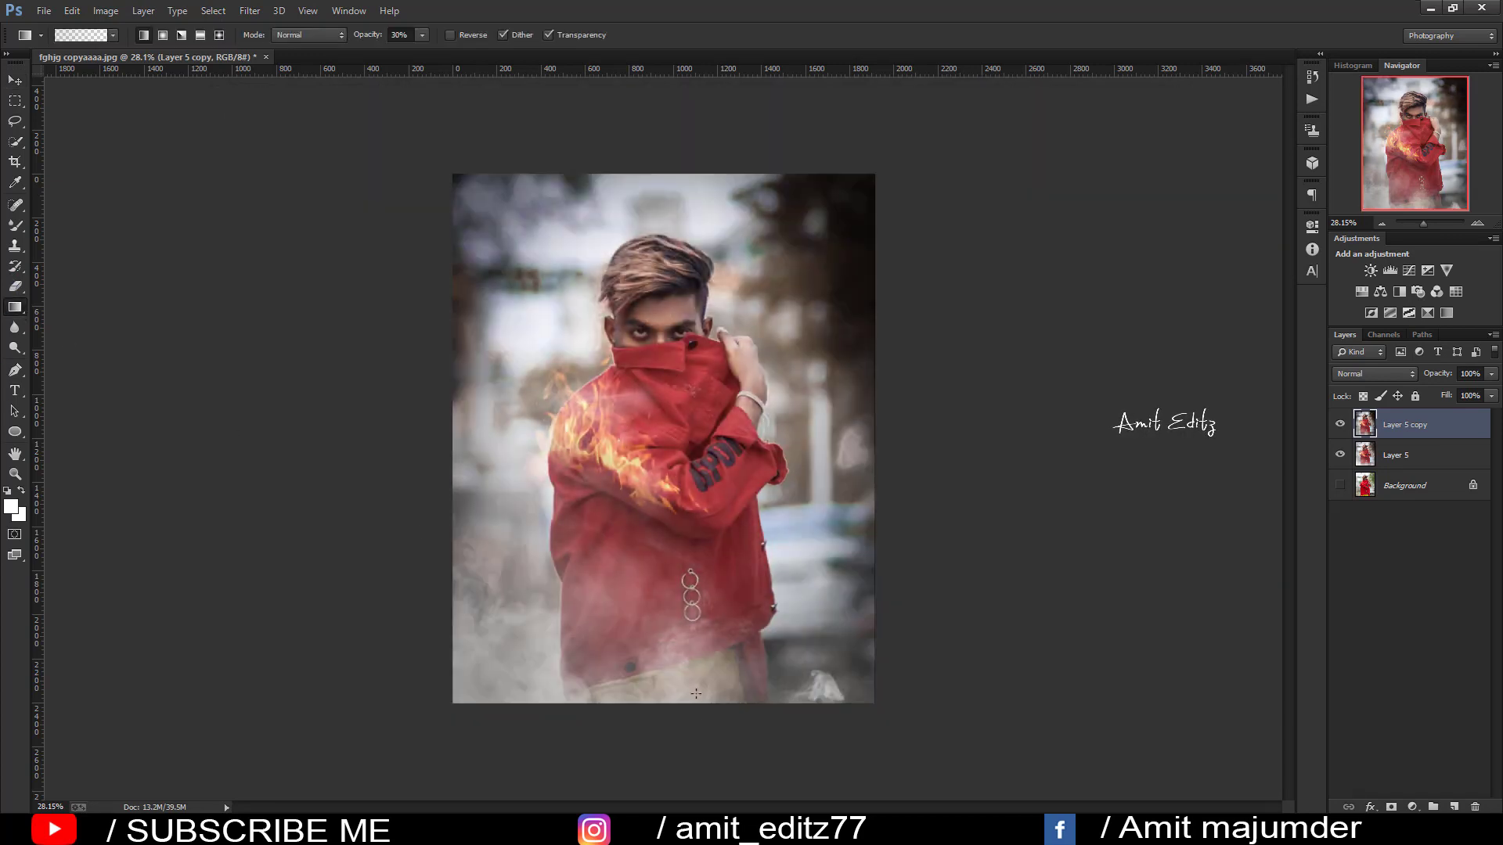
mouse_move(479, 767)
left_mouse_down()
mouse_move(507, 706)
mouse_move(560, 783)
mouse_move(641, 649)
left_mouse_up()
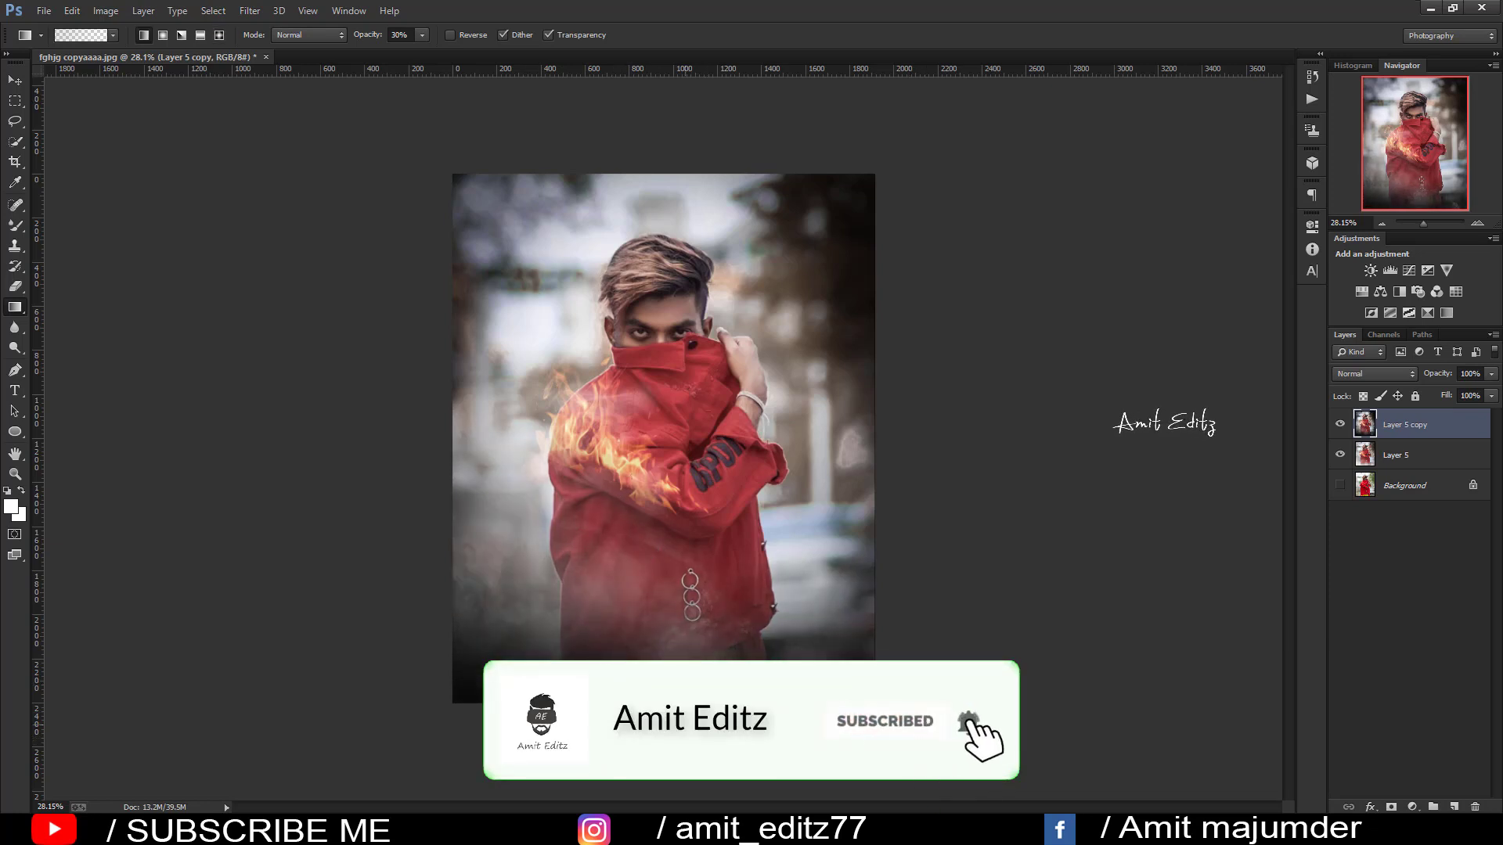
key("ctrl+z")
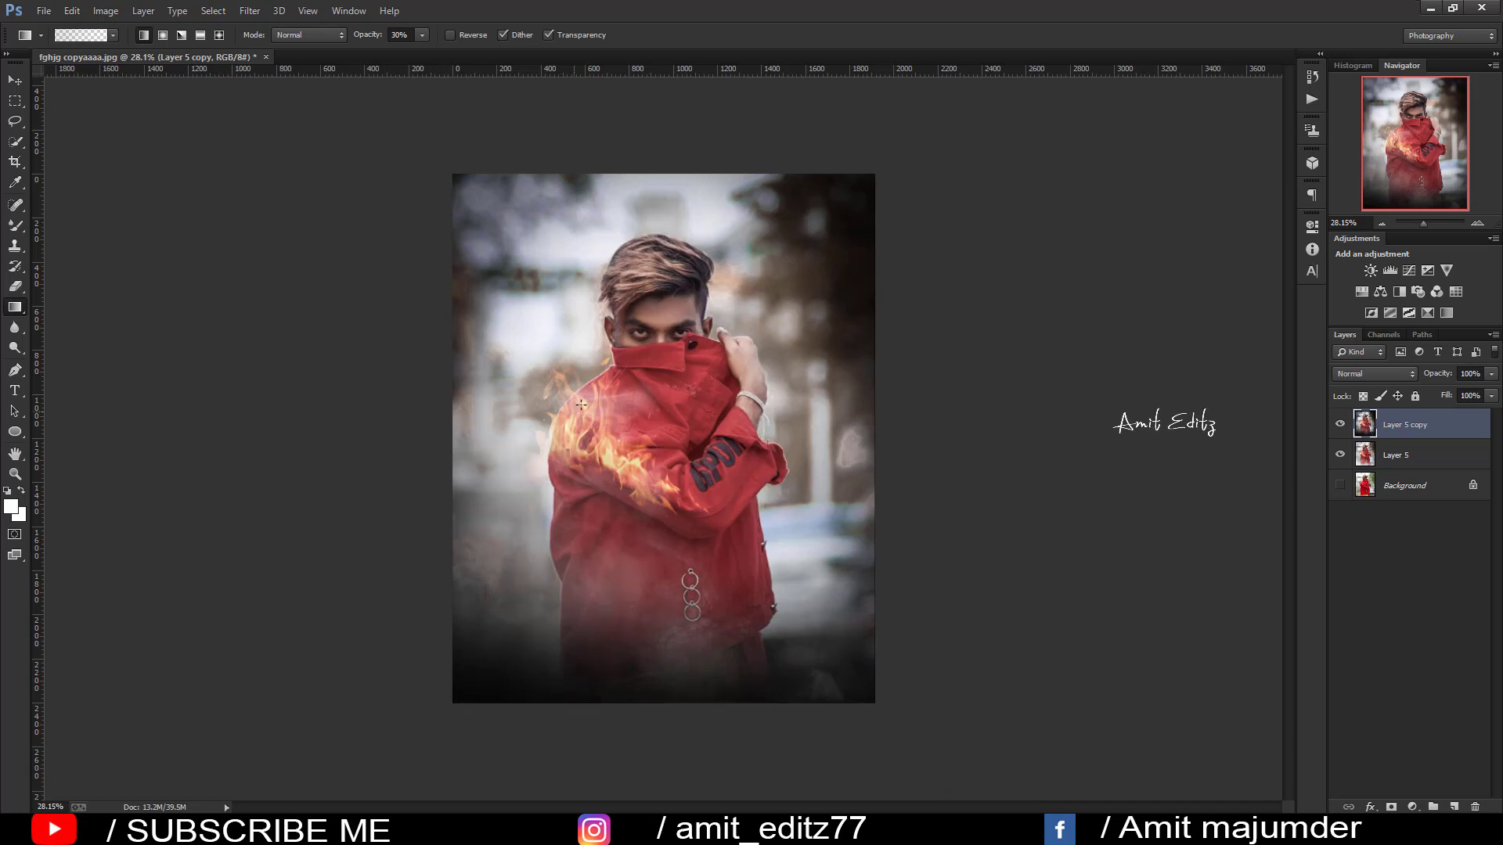
scroll(702, 270, "down", 3)
scroll(700, 268, "up", 1)
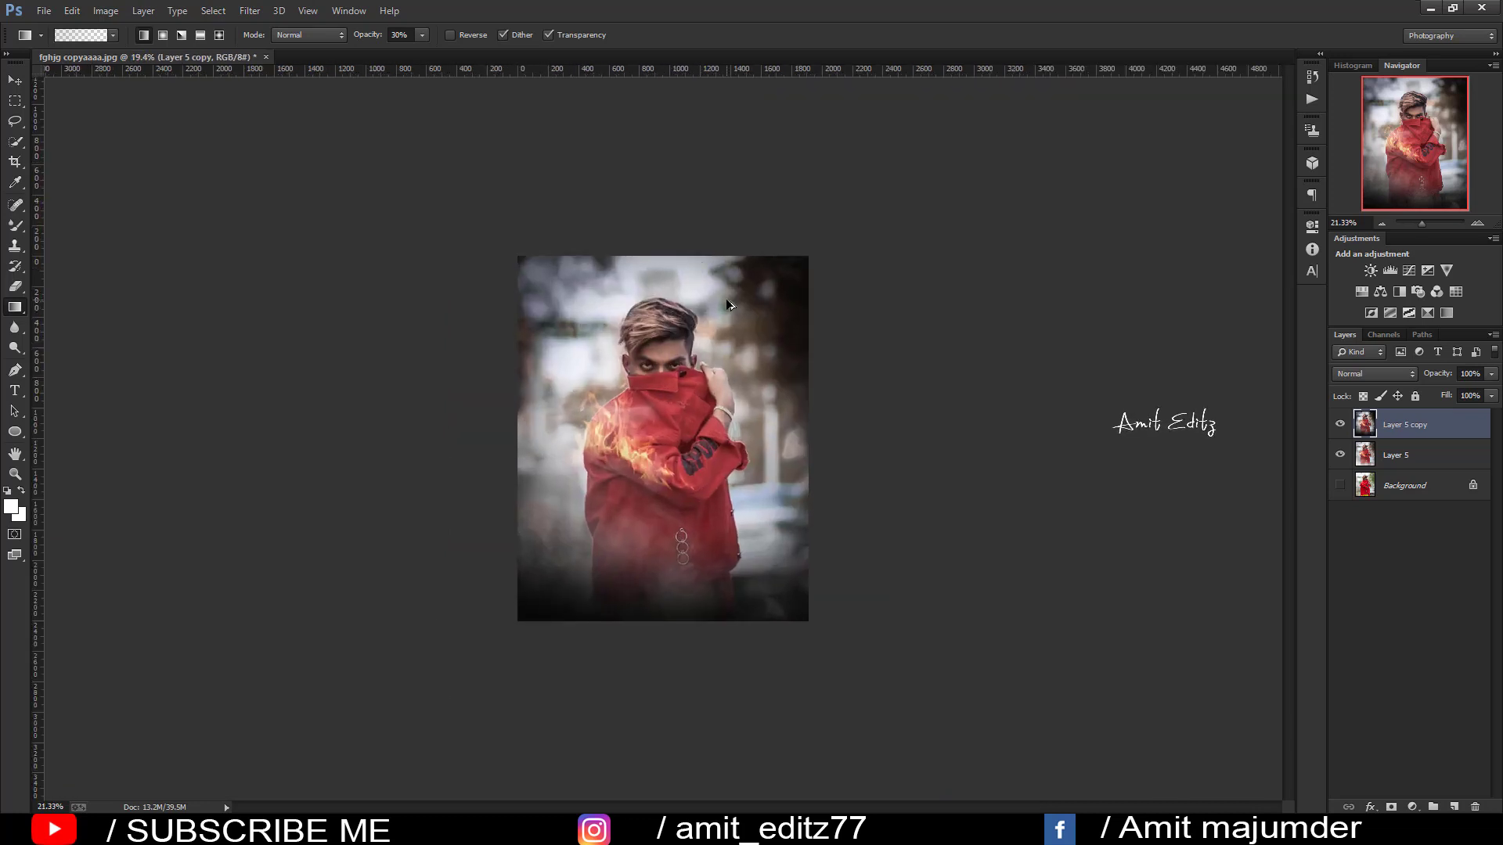
scroll(727, 304, "up", 1)
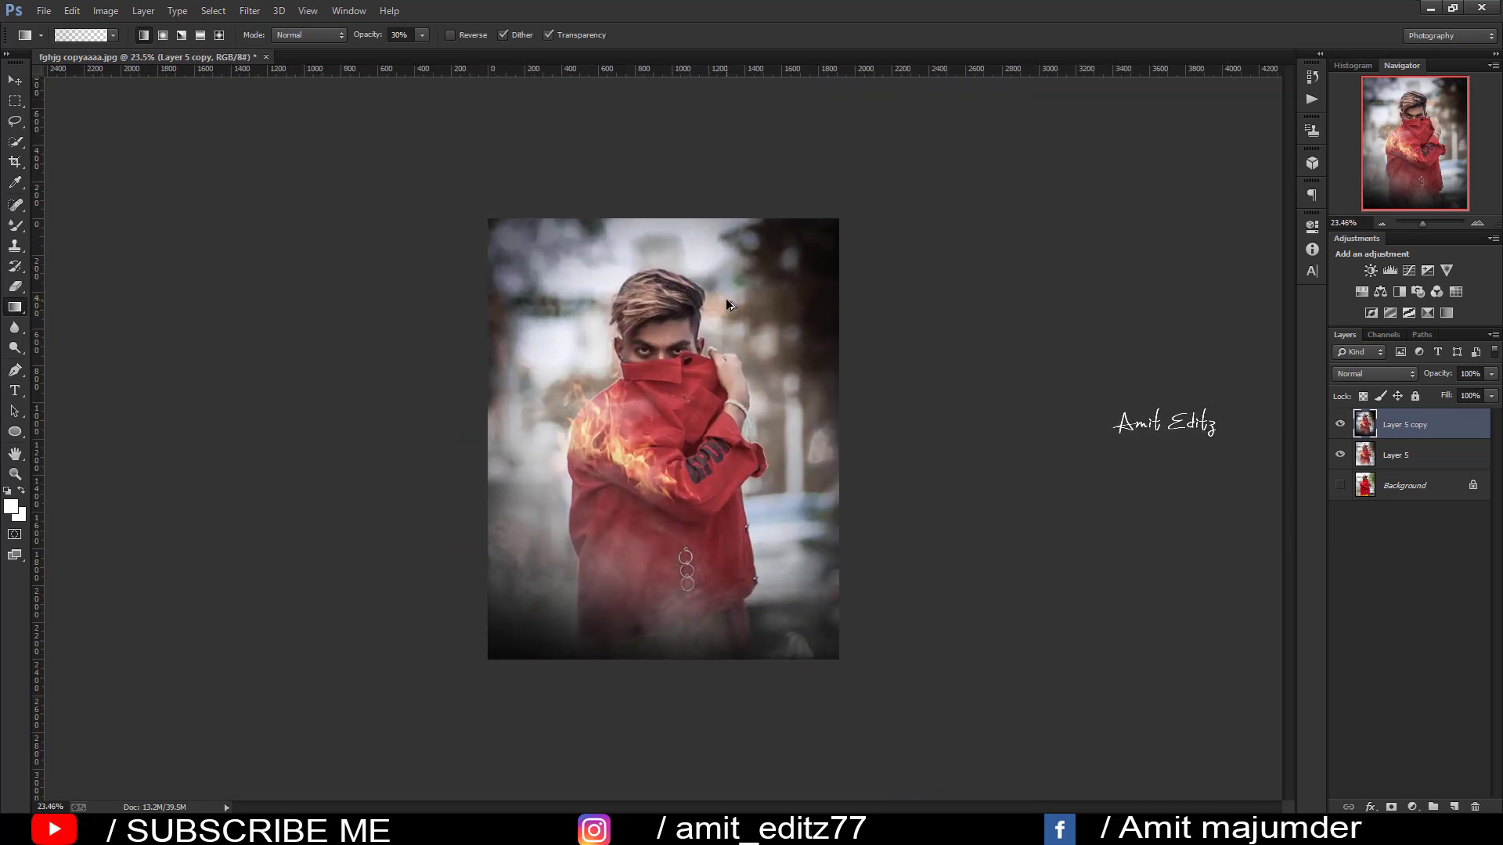
scroll(667, 372, "up", 1)
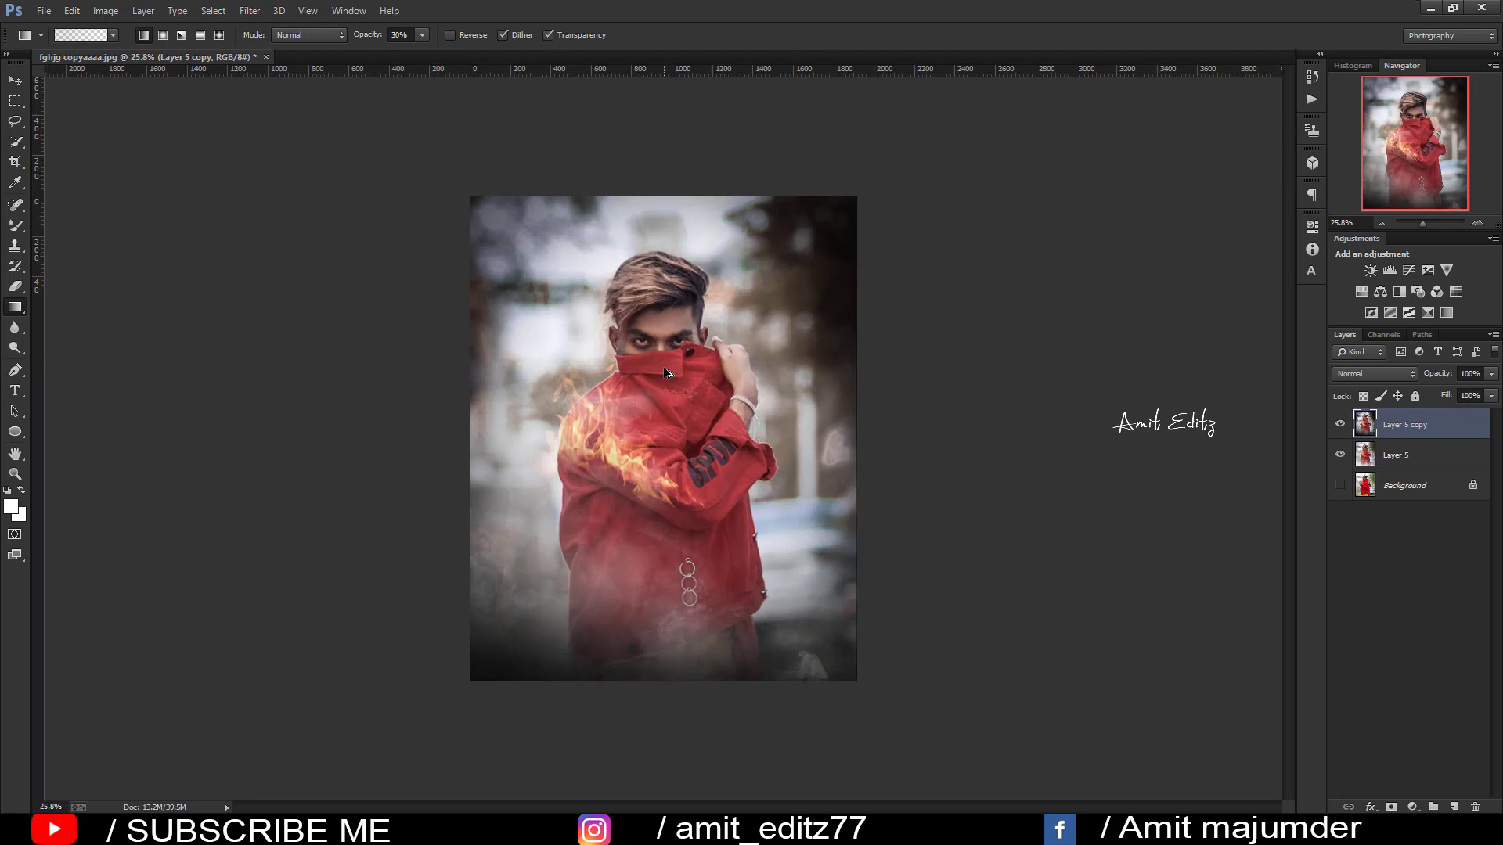
left_click(14, 80)
scroll(521, 393, "up", 1)
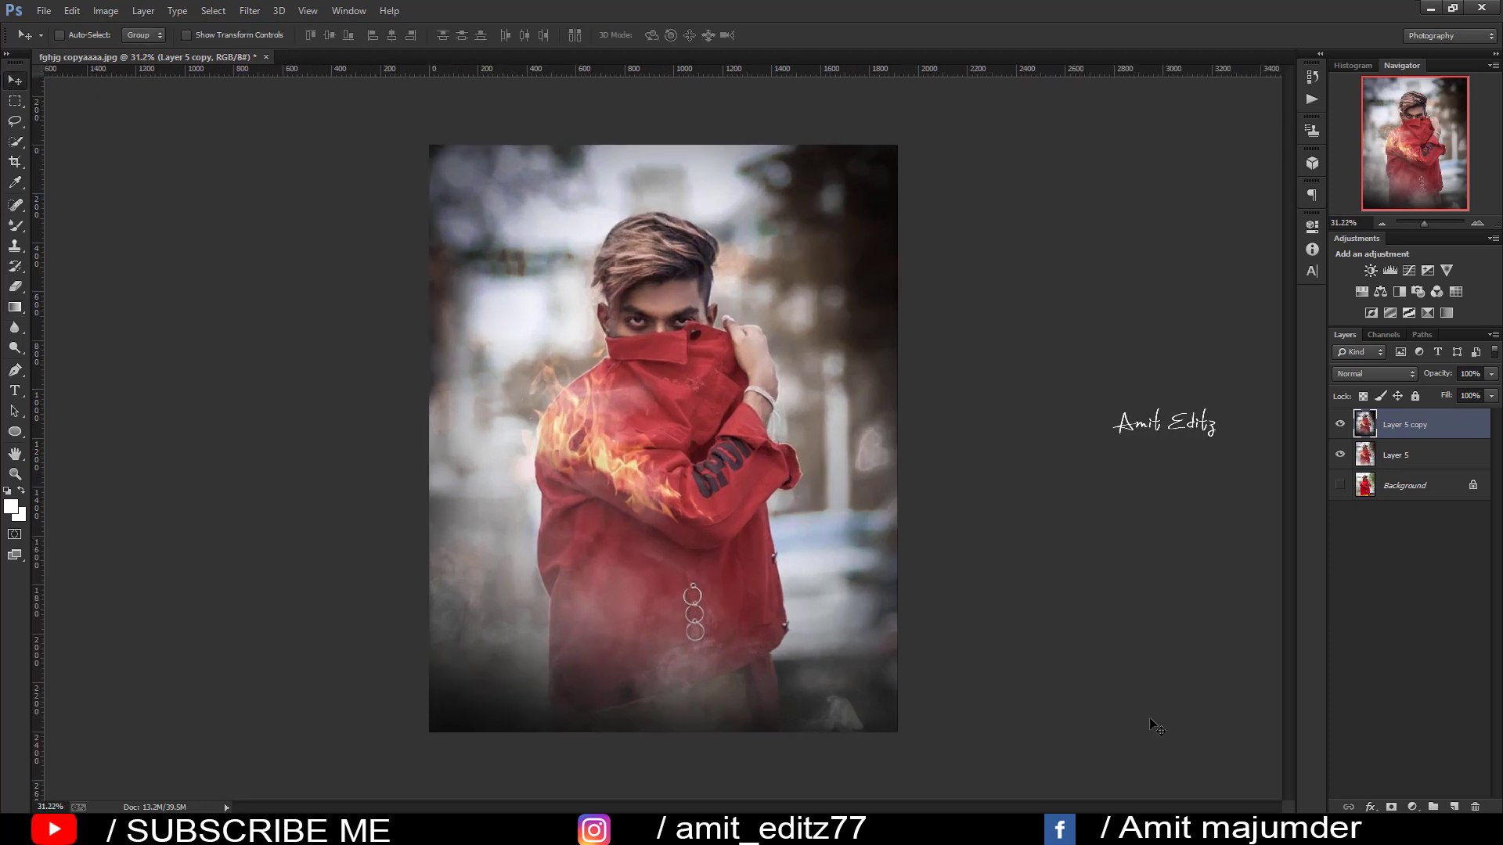
Step: Add a Gradient fill layer, discarding an accidental Solid Color fill first
left_click(1413, 807)
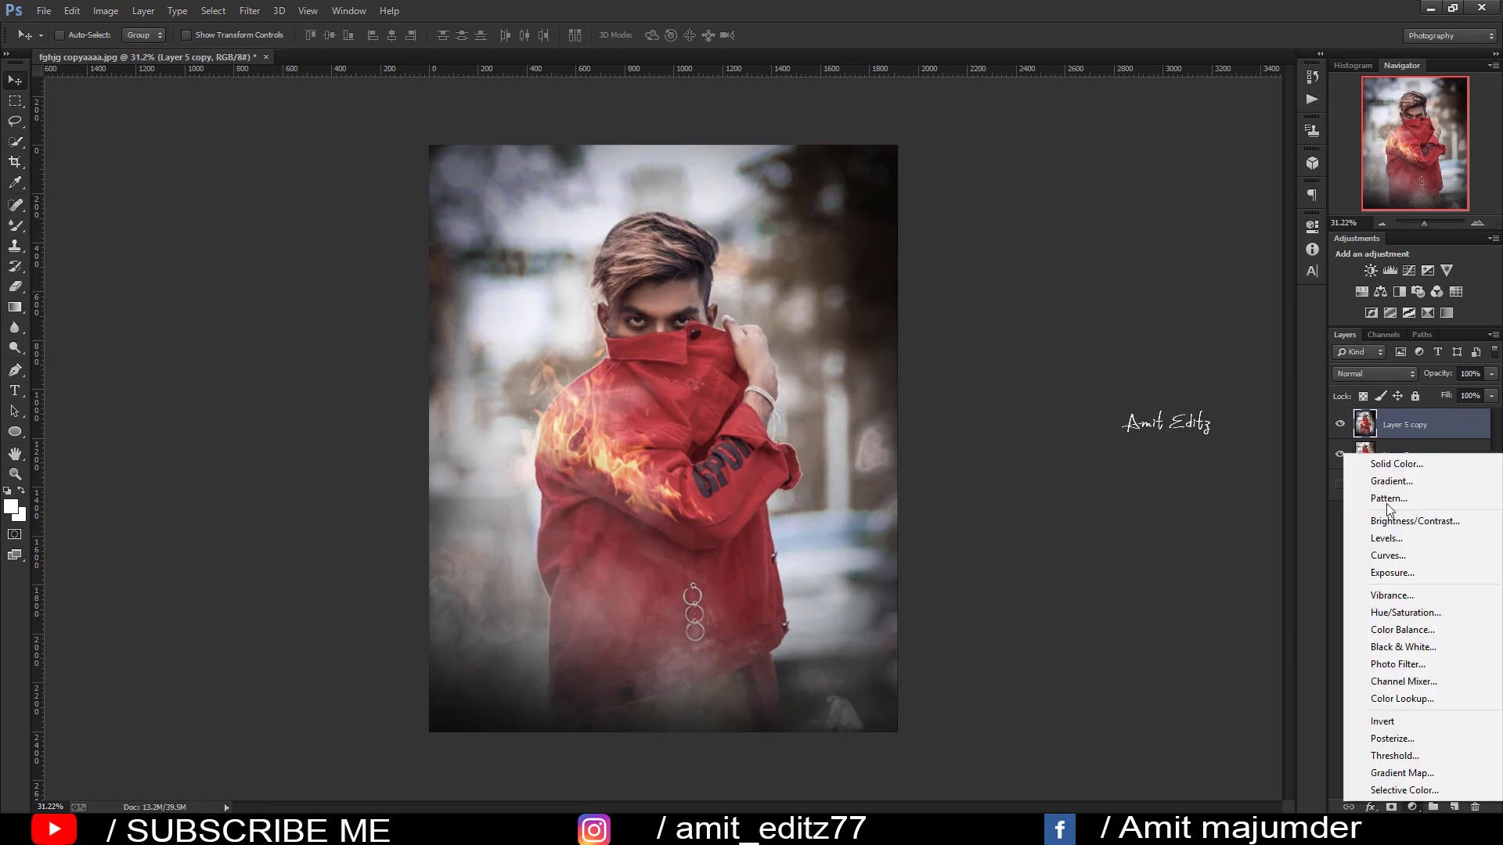
left_click(1385, 462)
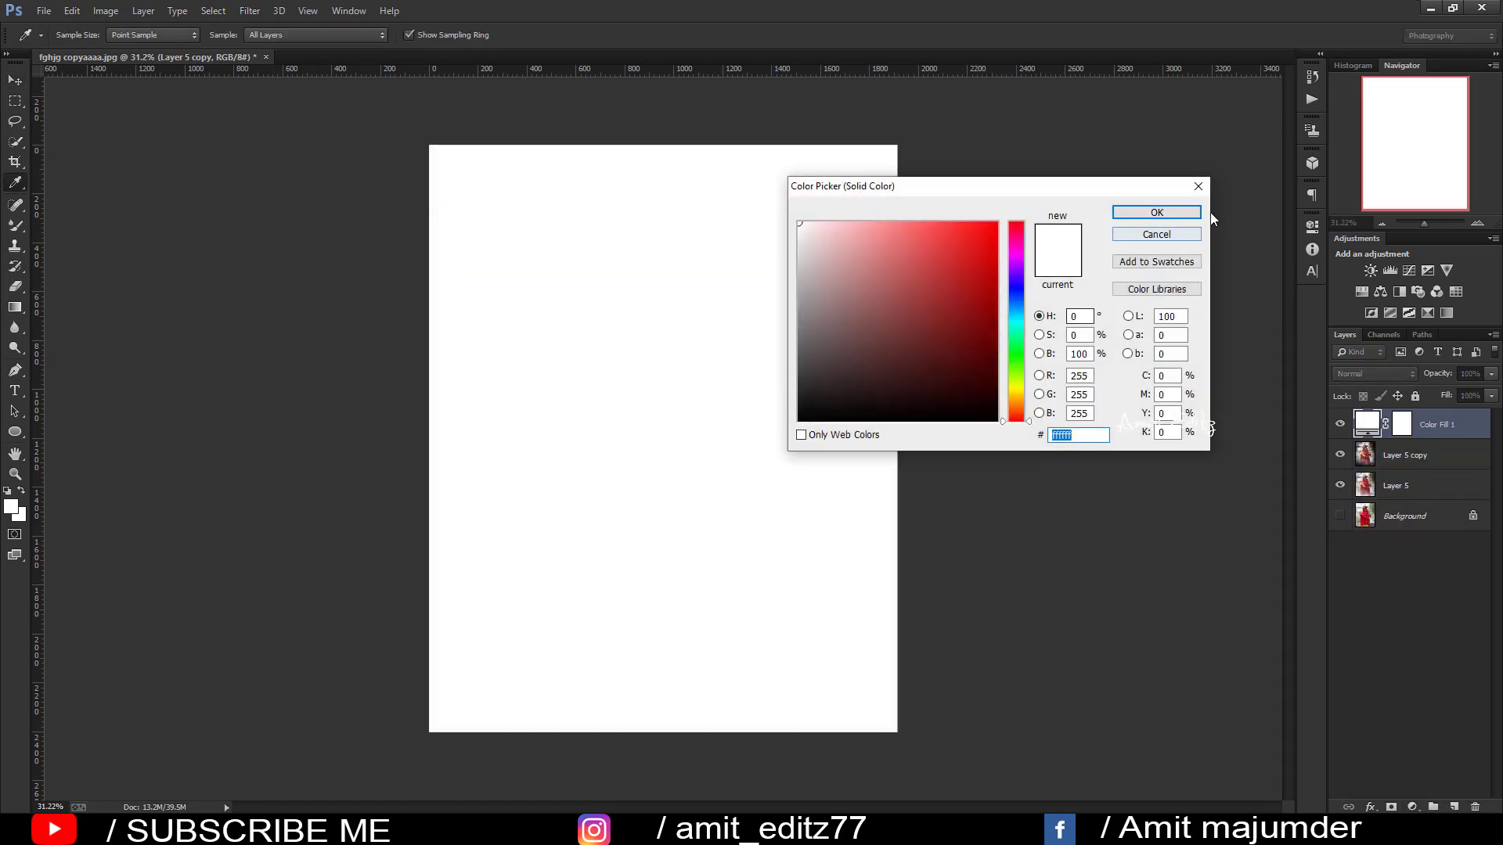
left_click(1199, 185)
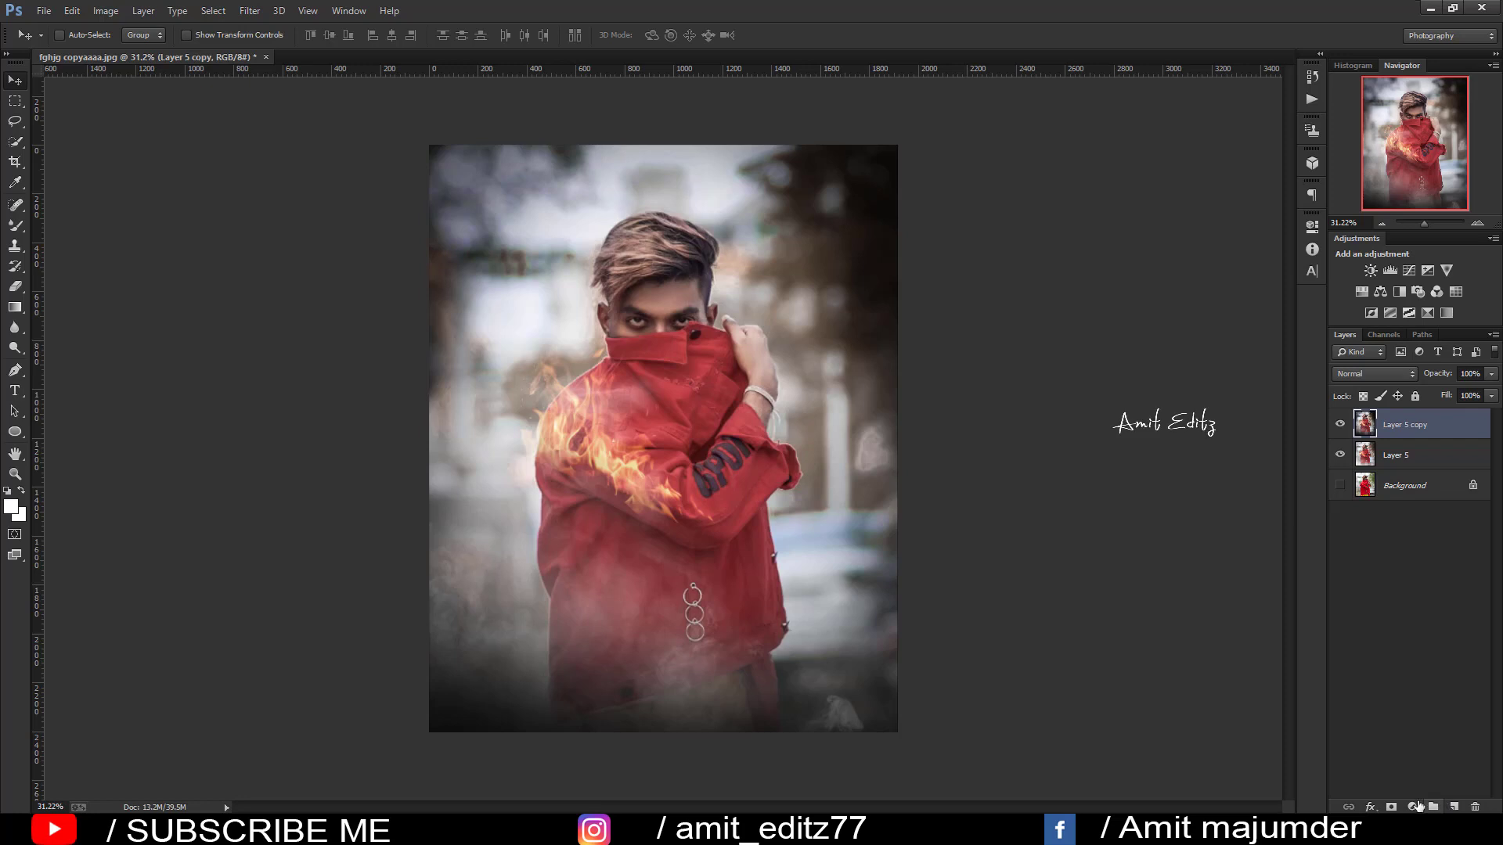
left_click(1413, 807)
left_click(1385, 478)
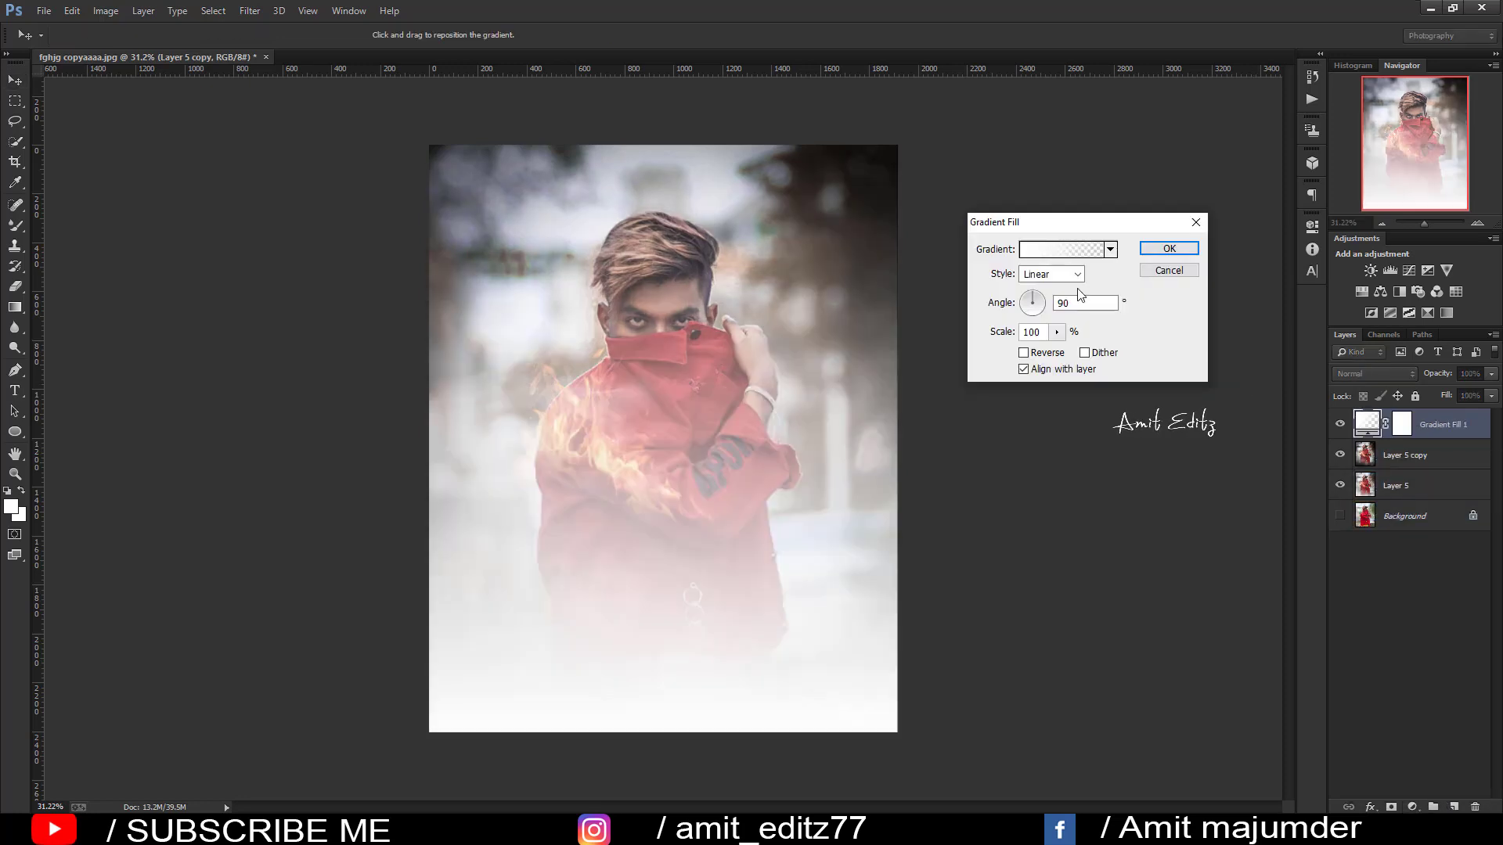
Step: Set the gradient to the Neutral Density preset in Radial style, reversed
left_click(1061, 249)
left_click(1019, 229)
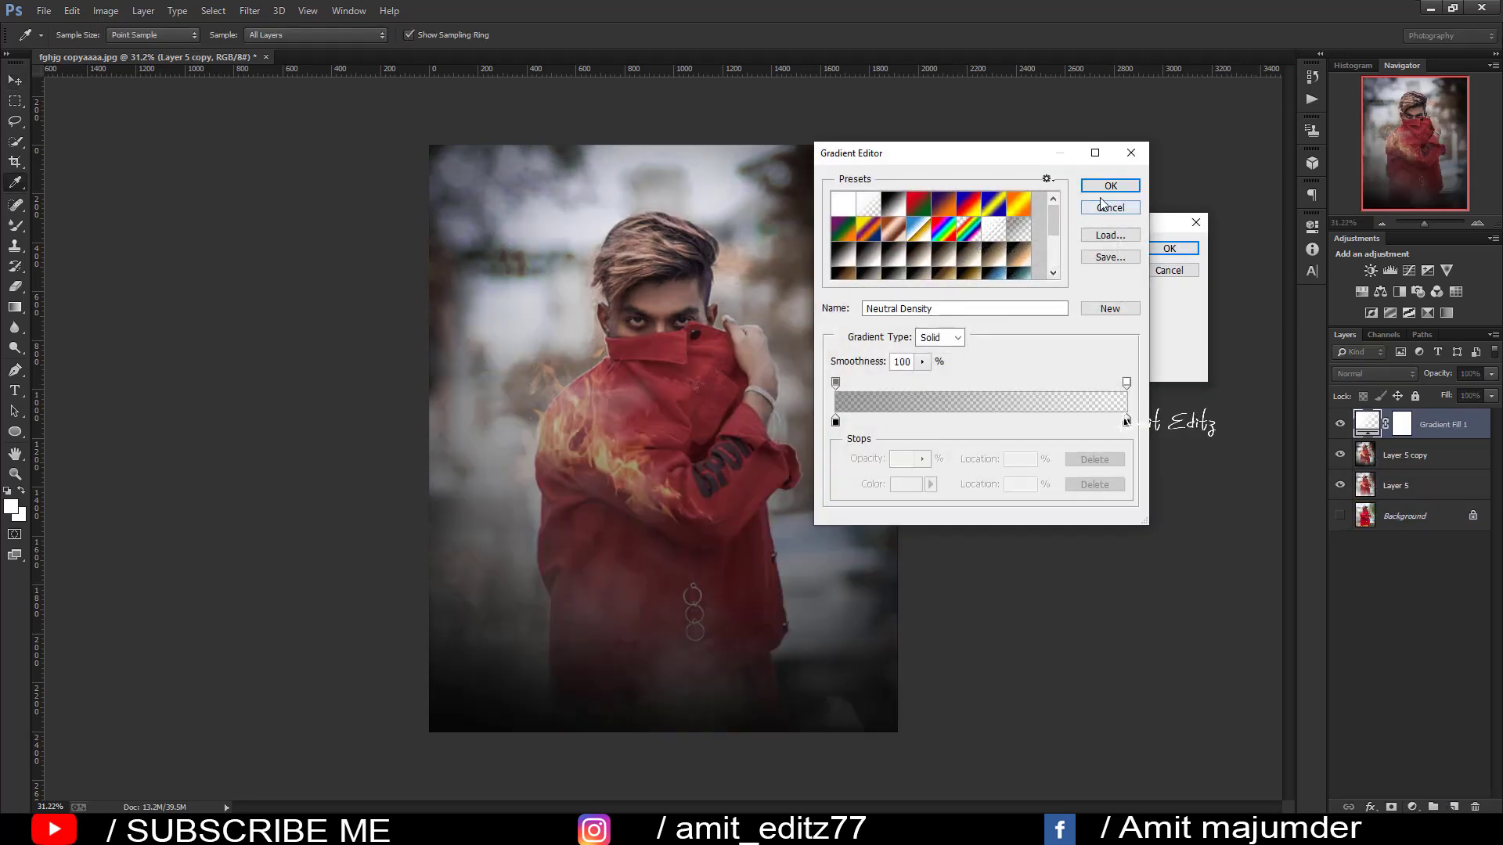
left_click(1105, 187)
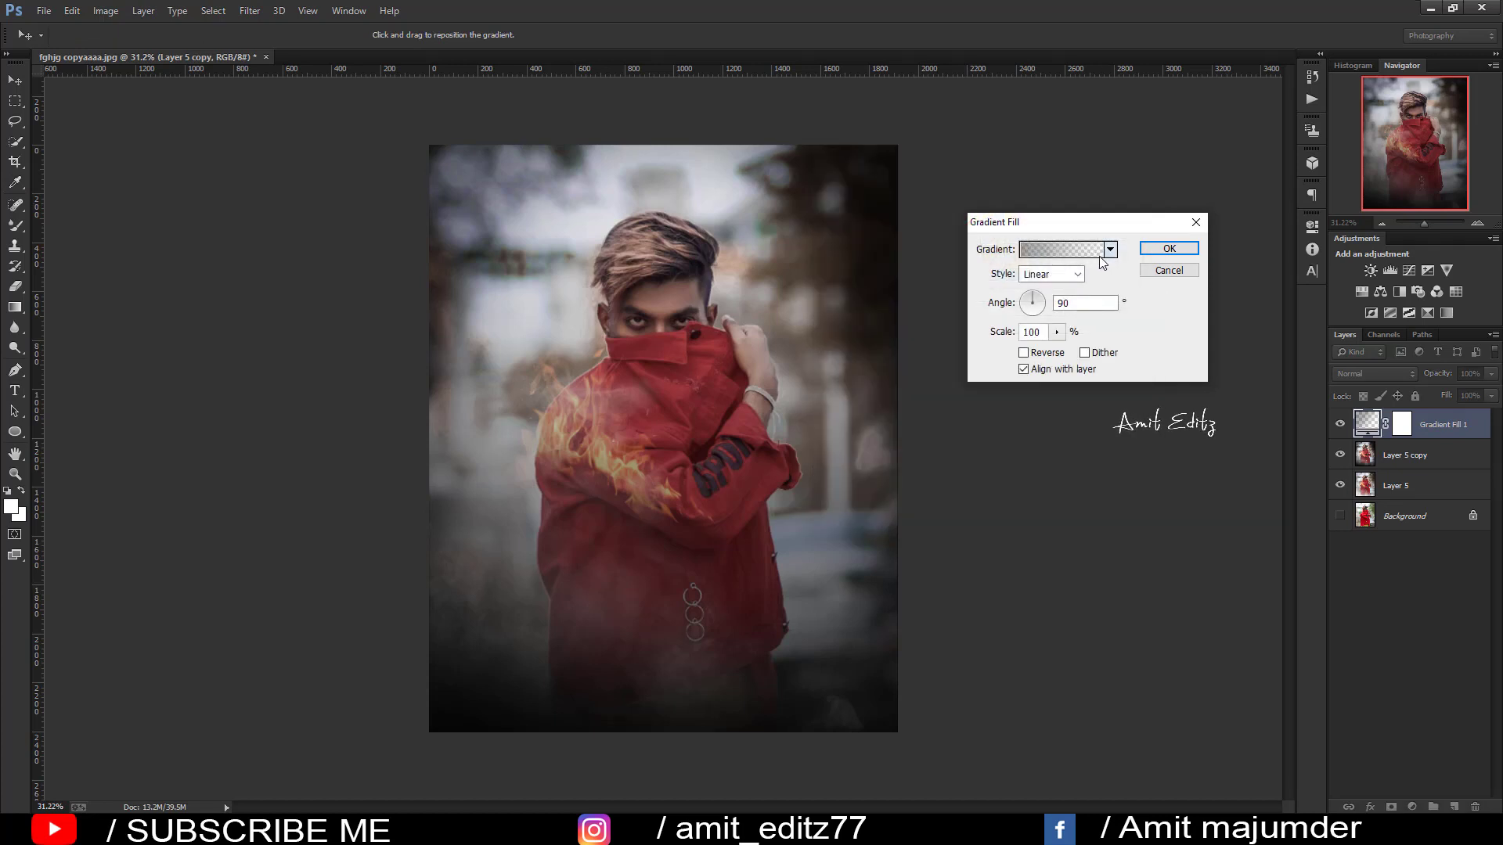
left_click(1049, 274)
left_click(1059, 304)
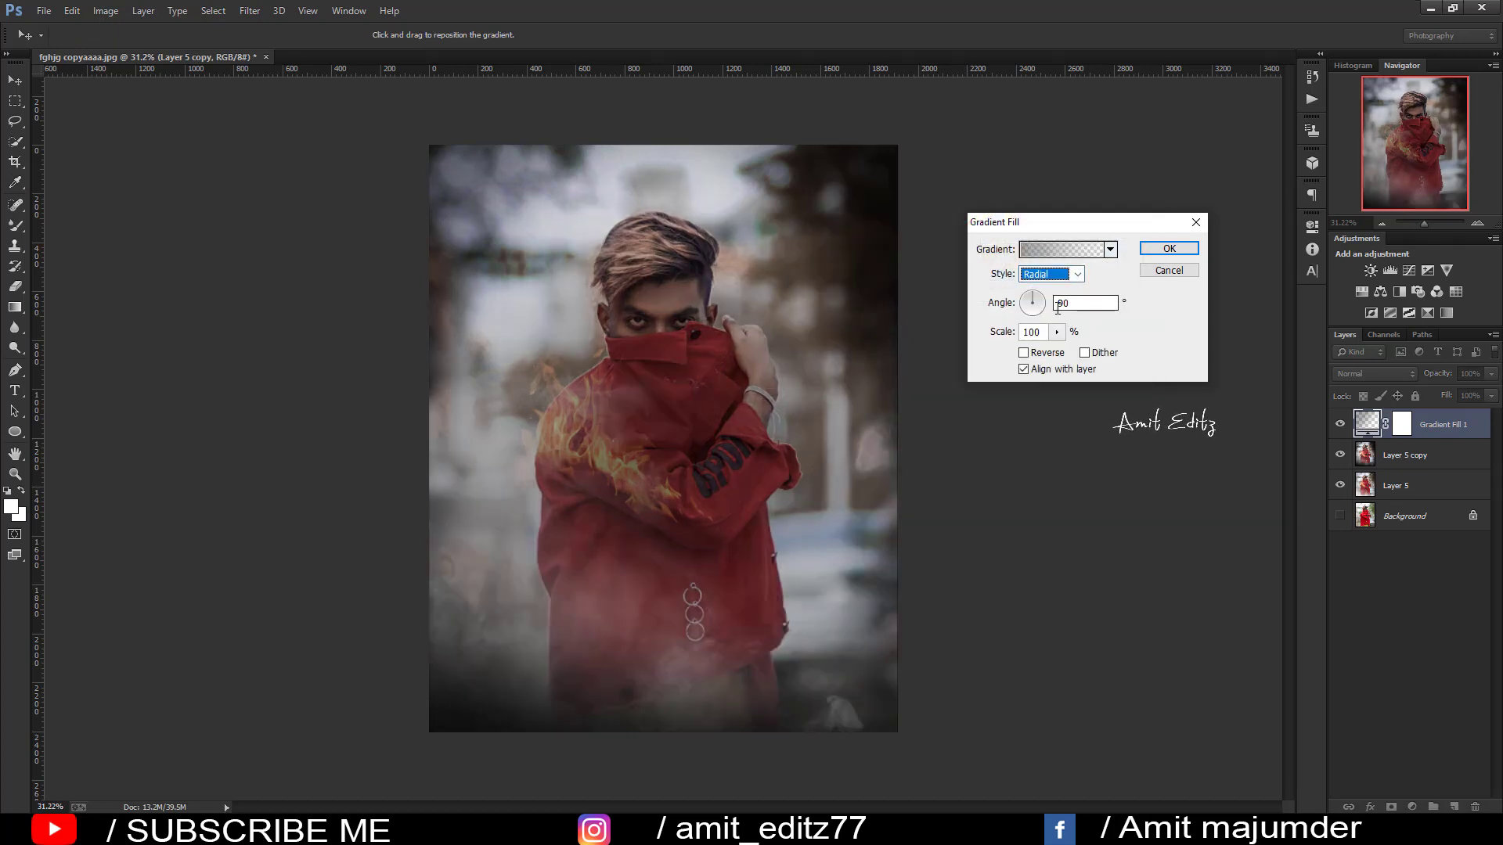
left_click(1023, 352)
Step: Shift the gradient centre upward and set Scale to 189%, confirming Gradient Fill 1
left_click_drag(712, 406, 753, 358)
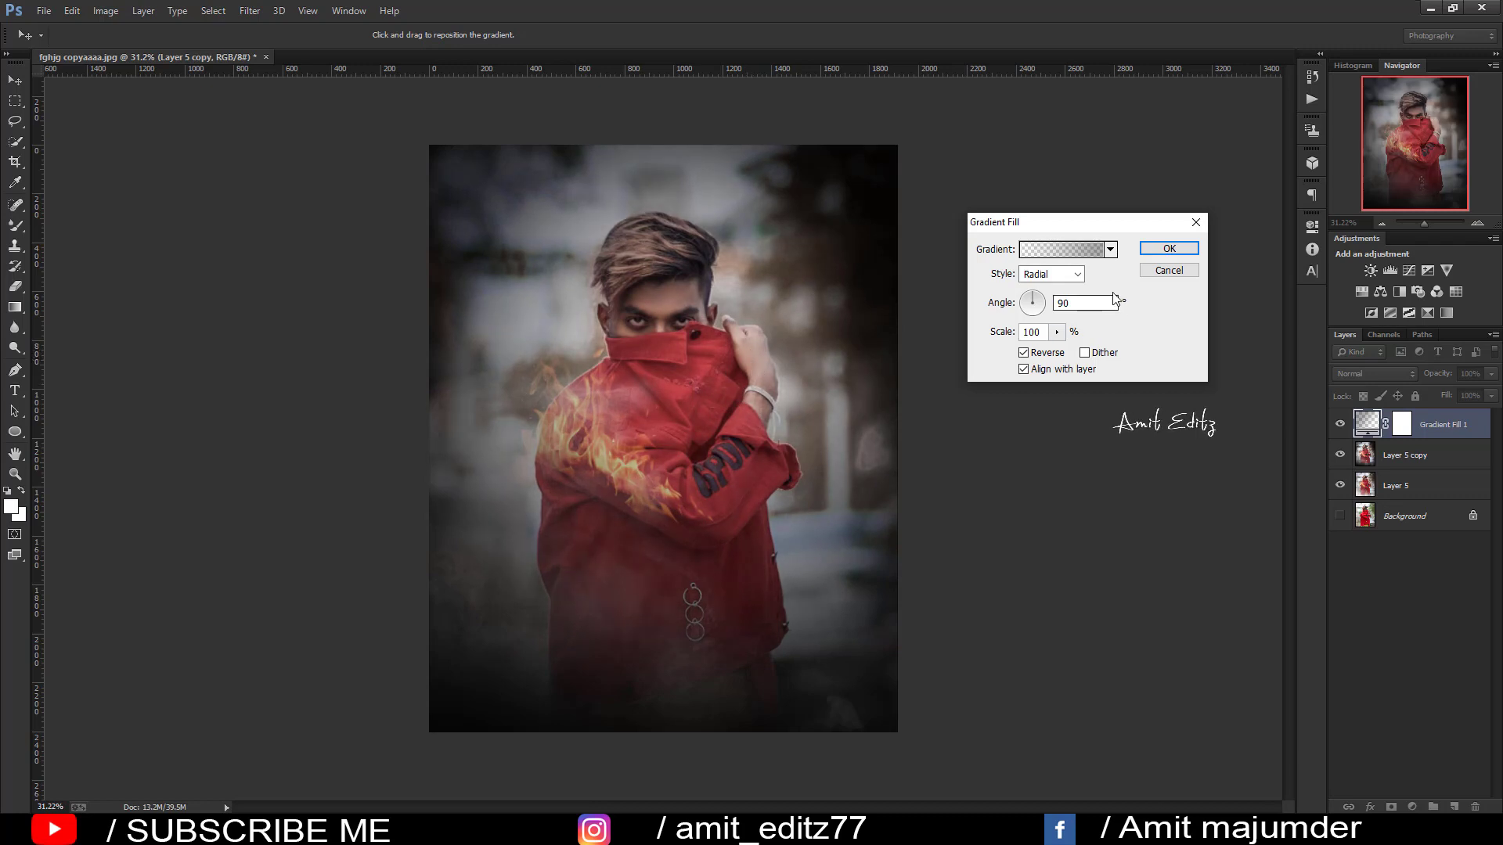
left_click(1058, 332)
left_click_drag(1058, 349, 1064, 349)
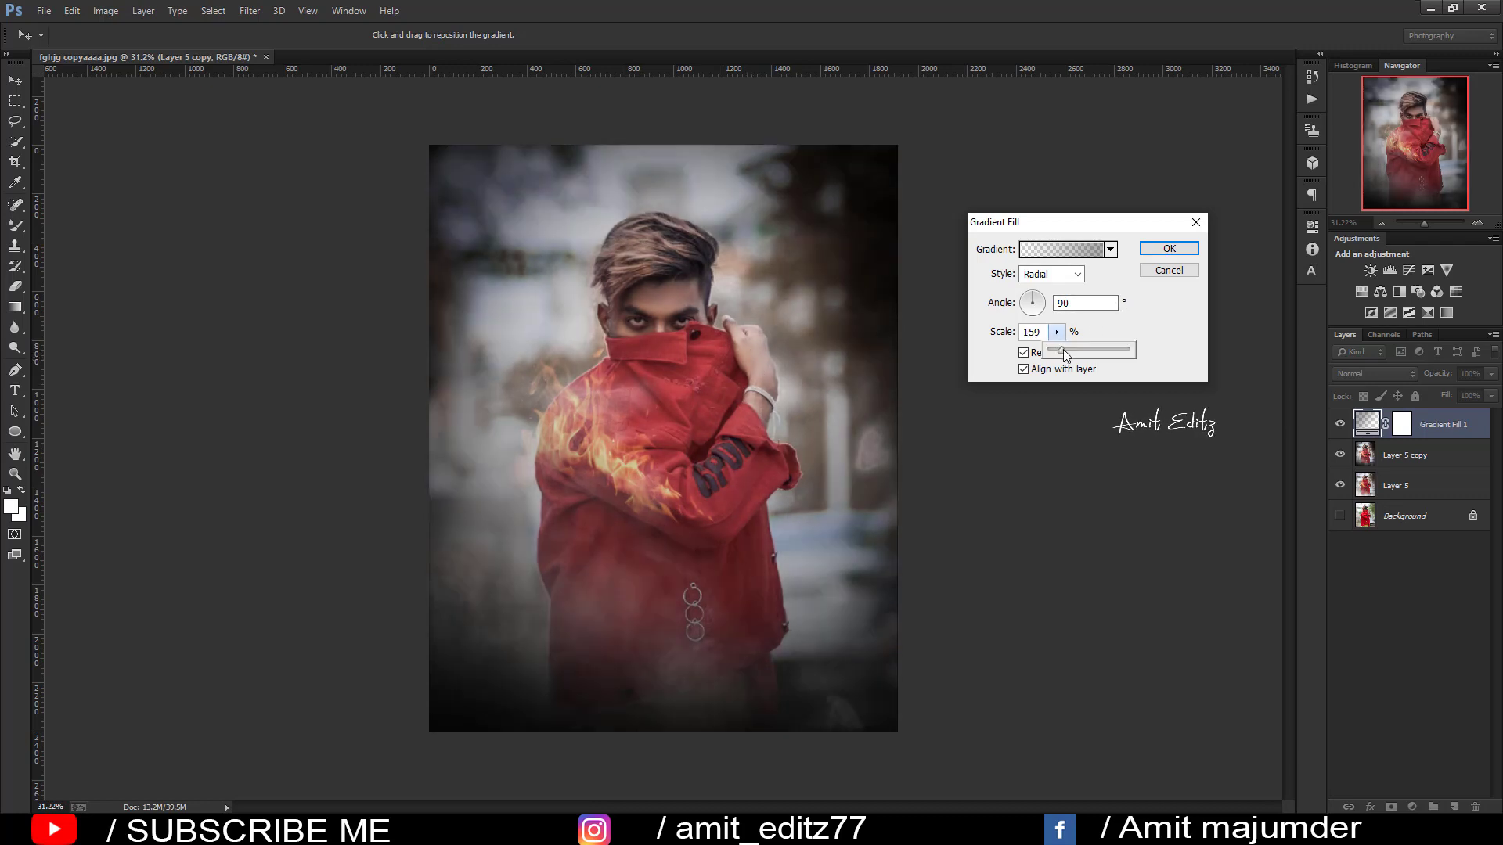
left_click(1169, 248)
left_click(1409, 485, "shift")
Step: Merge the selected layers into Gradient Fill 1 and duplicate it
right_click(1407, 485)
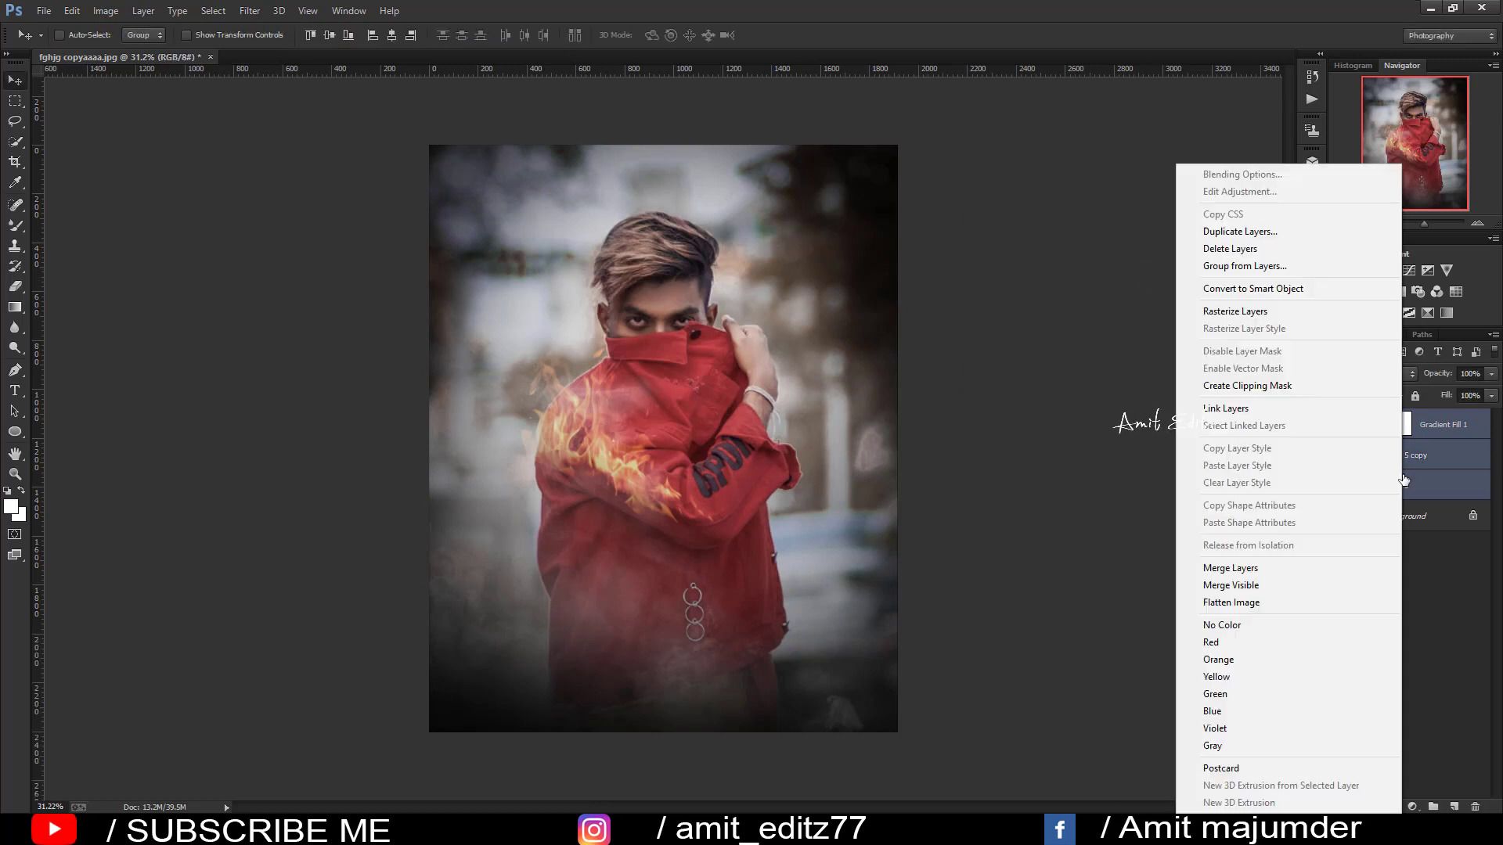
left_click(1260, 568)
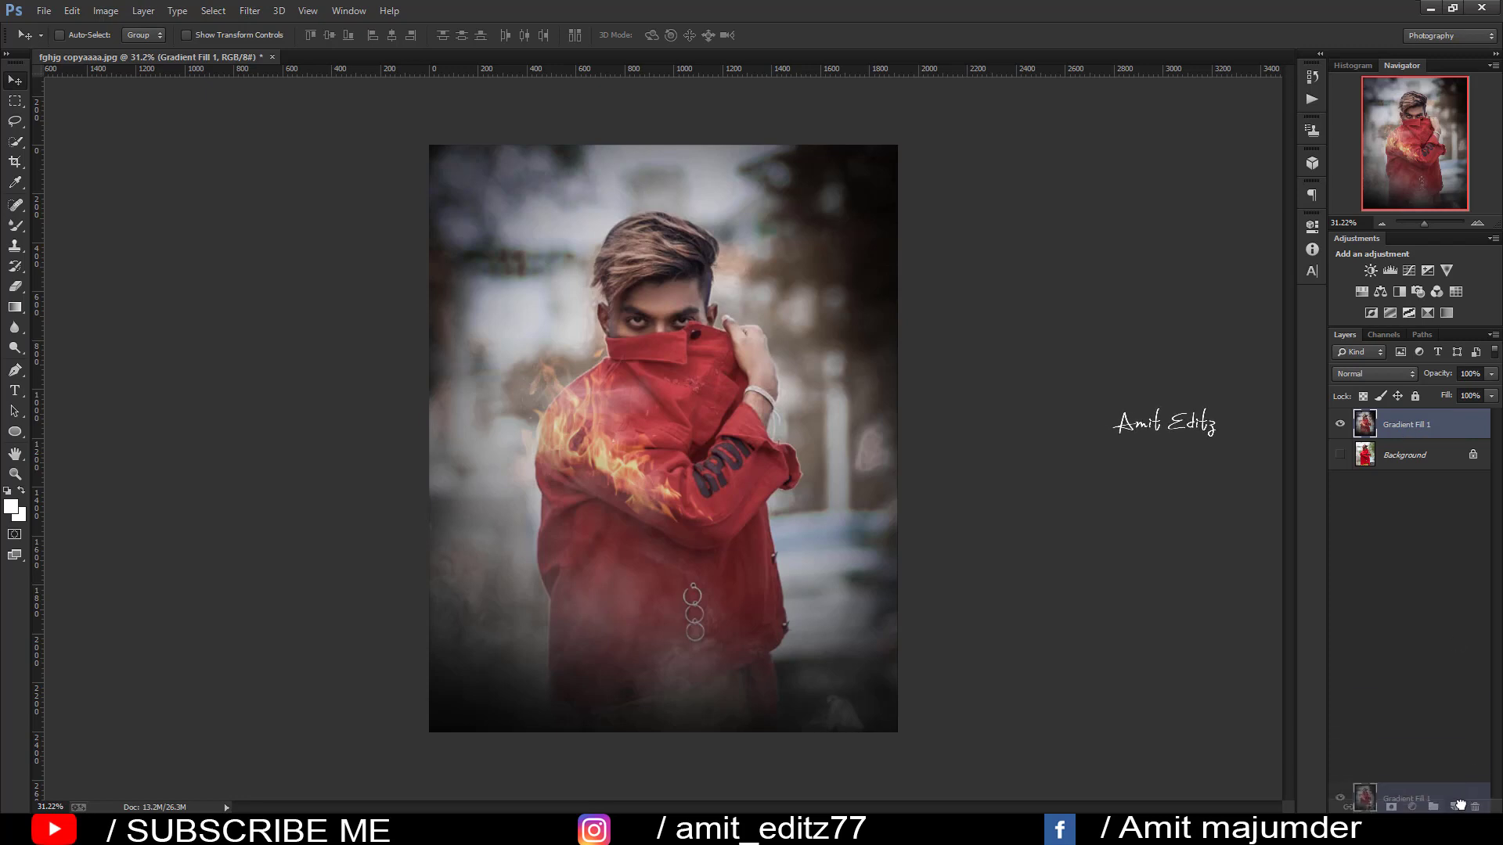
left_click_drag(1412, 431, 1453, 807)
Step: In Camera Raw on the copy, lift the Blacks while keeping Exposure at 0.00
left_click(241, 14)
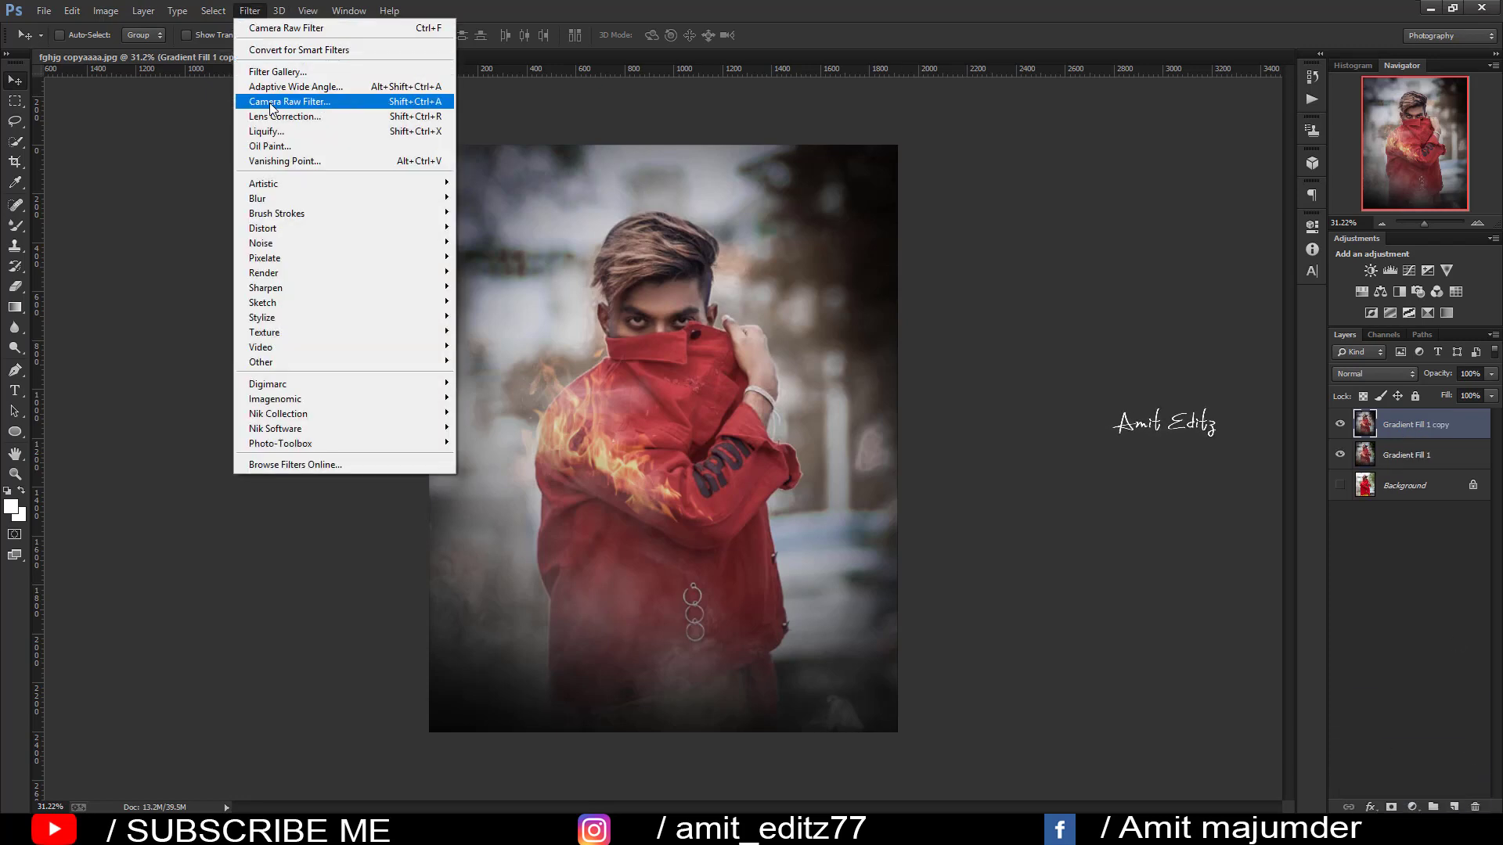
left_click(298, 102)
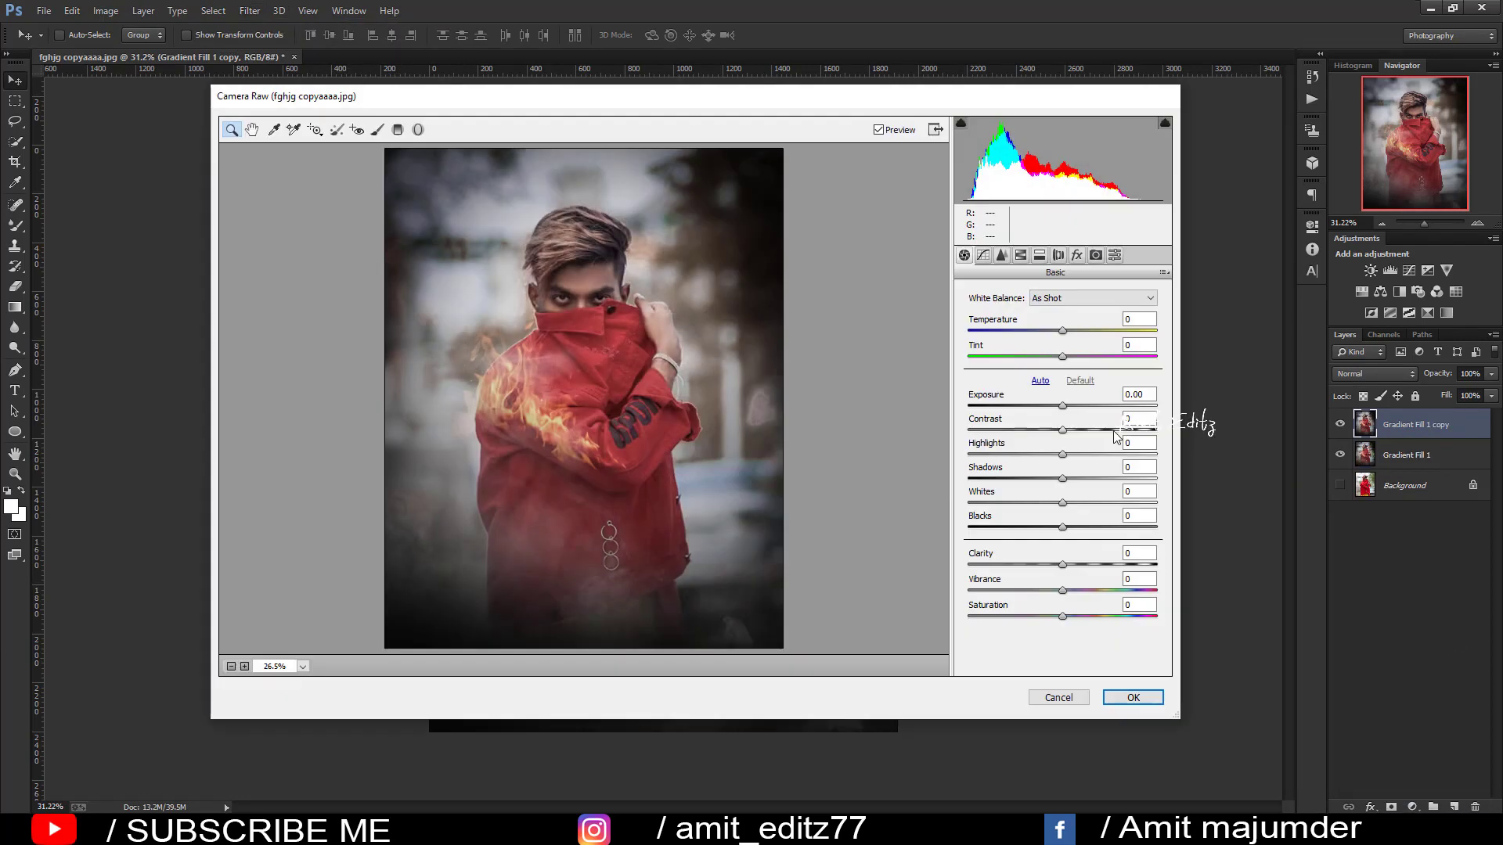
mouse_move(1062, 405)
left_mouse_down()
mouse_move(1098, 480)
mouse_move(1150, 494)
left_mouse_up()
double_click(1066, 405)
mouse_move(1062, 527)
left_mouse_down()
mouse_move(1124, 528)
mouse_move(1102, 527)
mouse_move(1064, 592)
left_mouse_up()
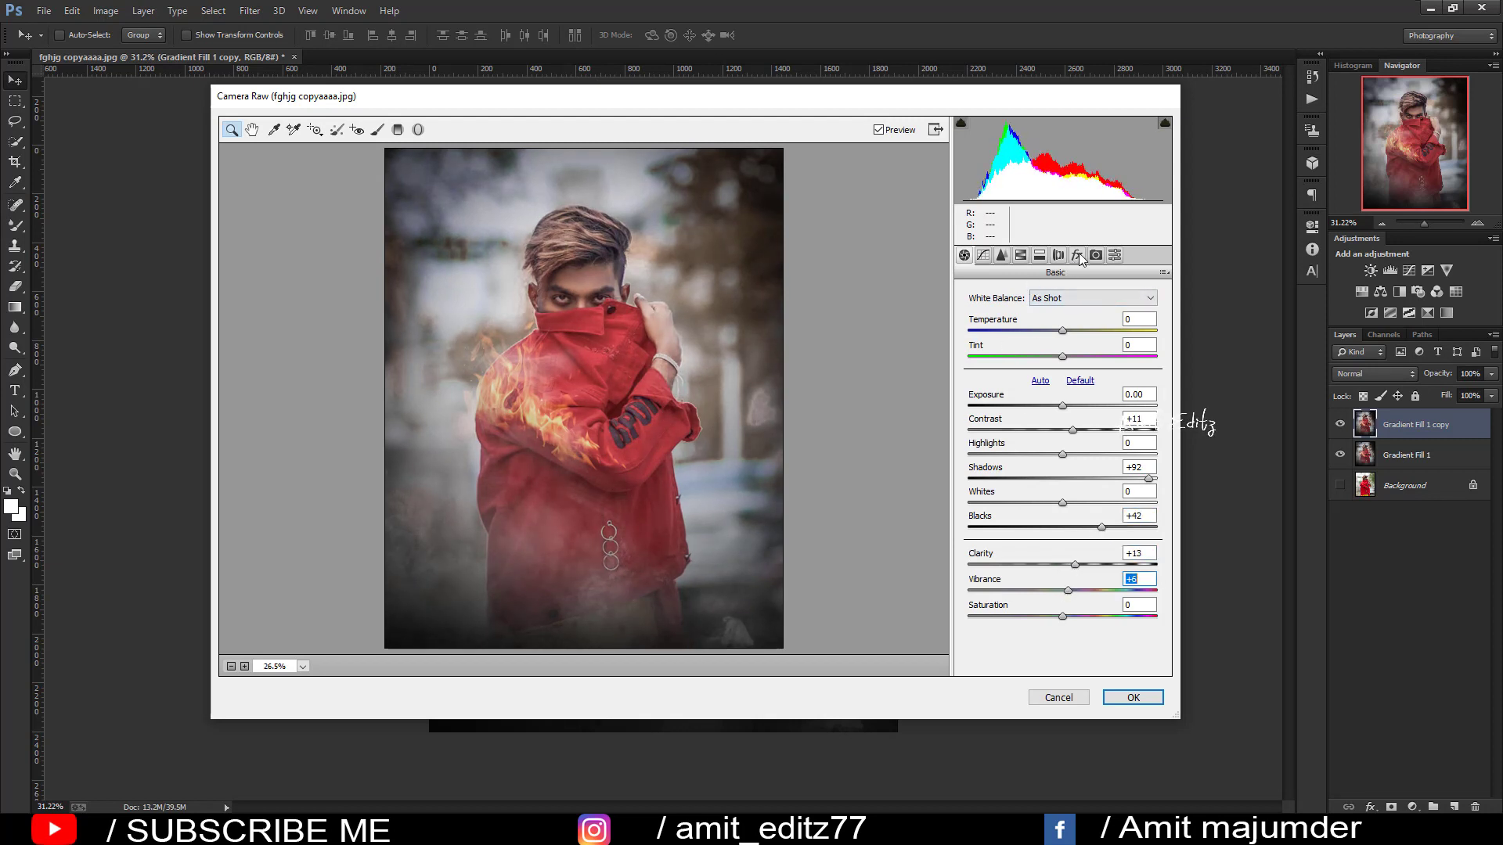
Step: Darken the edges with a vignette and raise the tone curve's black point to fade shadows
left_click(1078, 256)
left_click_drag(1063, 457, 1040, 452)
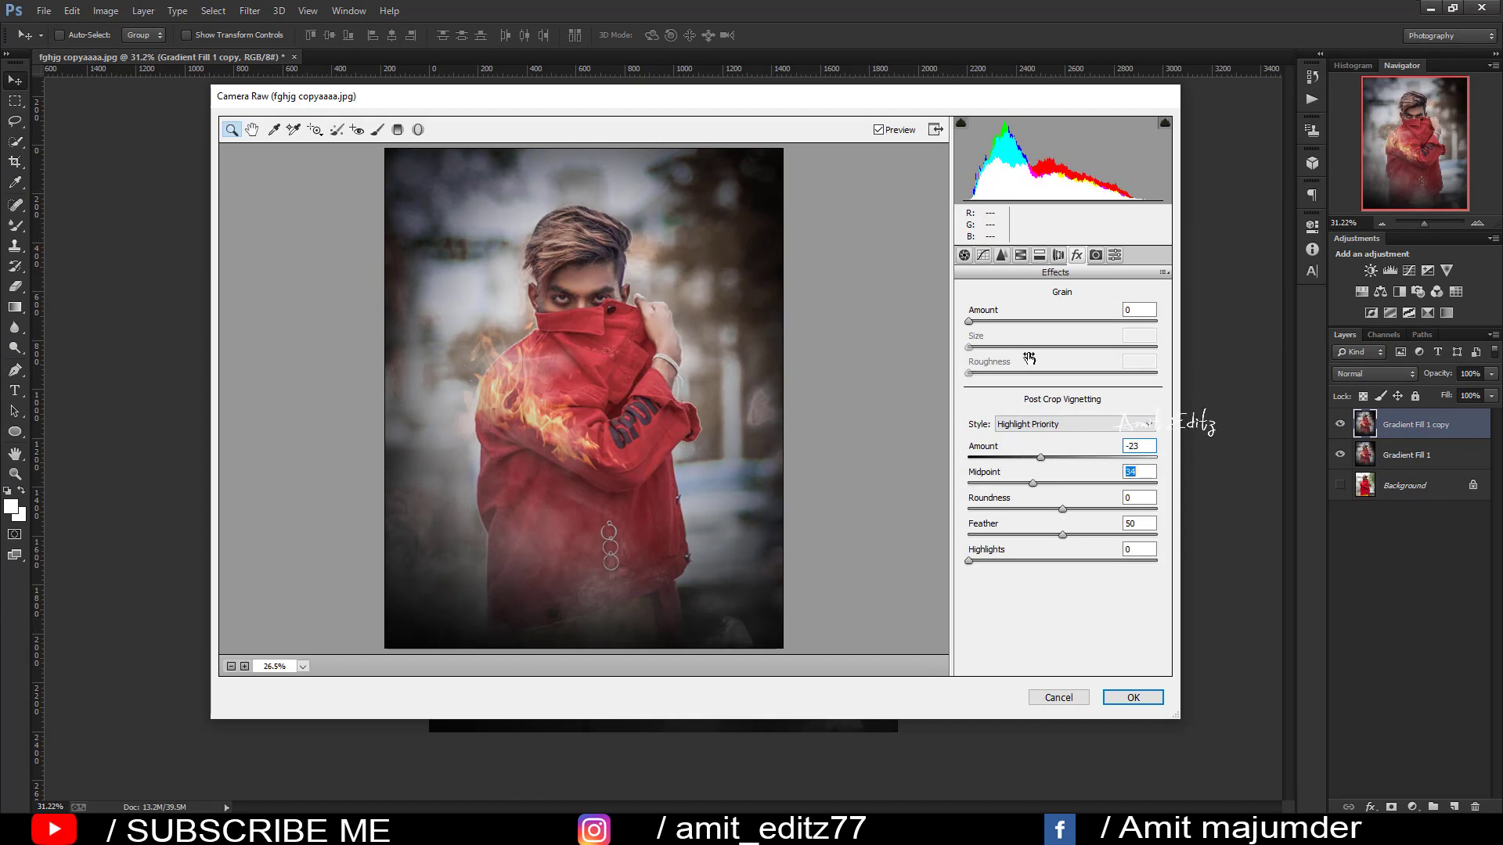
left_click(983, 256)
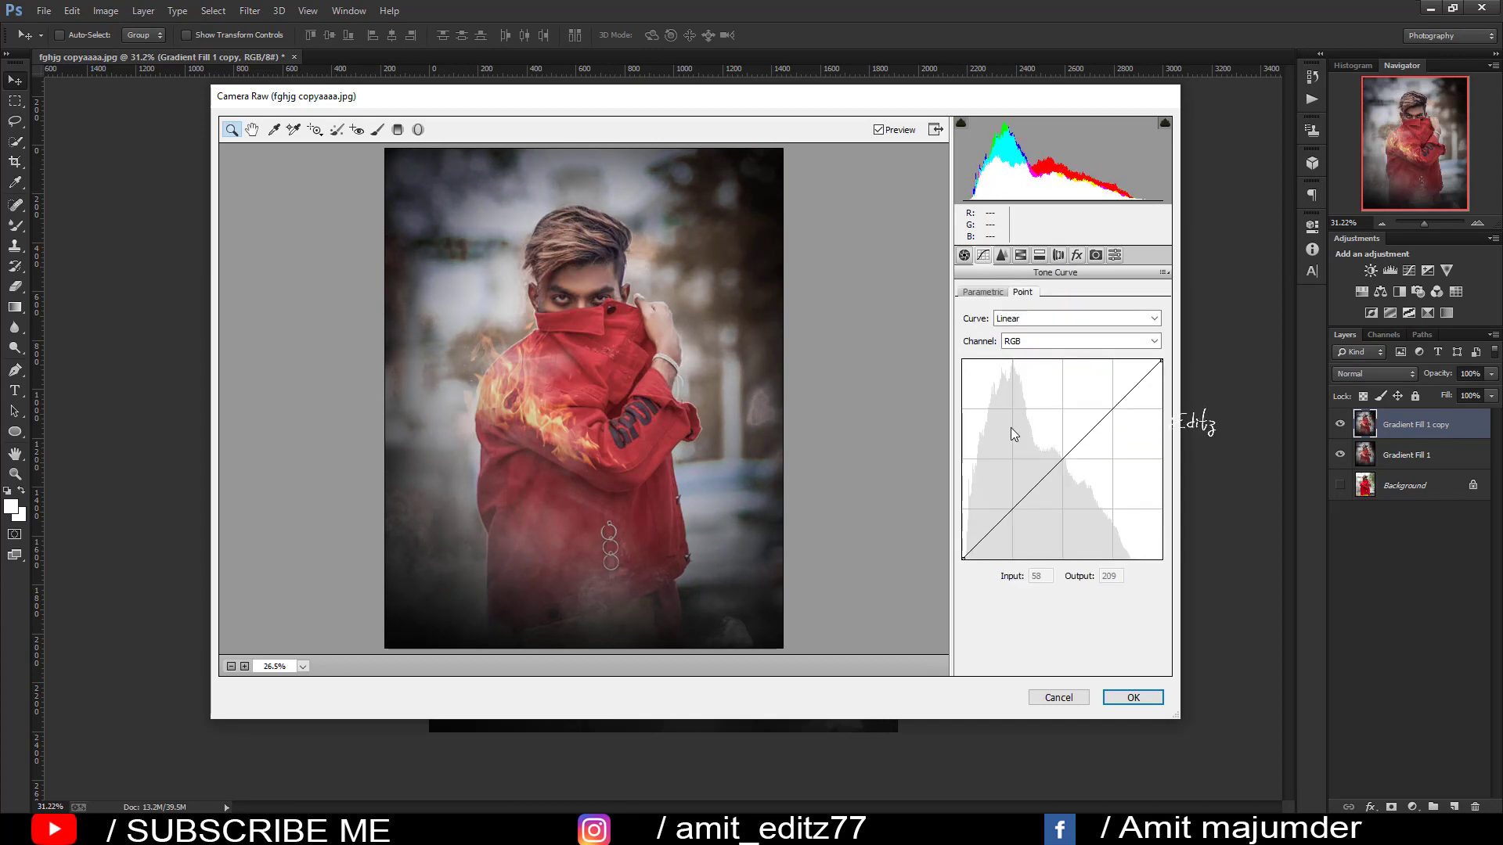
left_click(1013, 508)
left_click_drag(962, 553, 963, 538)
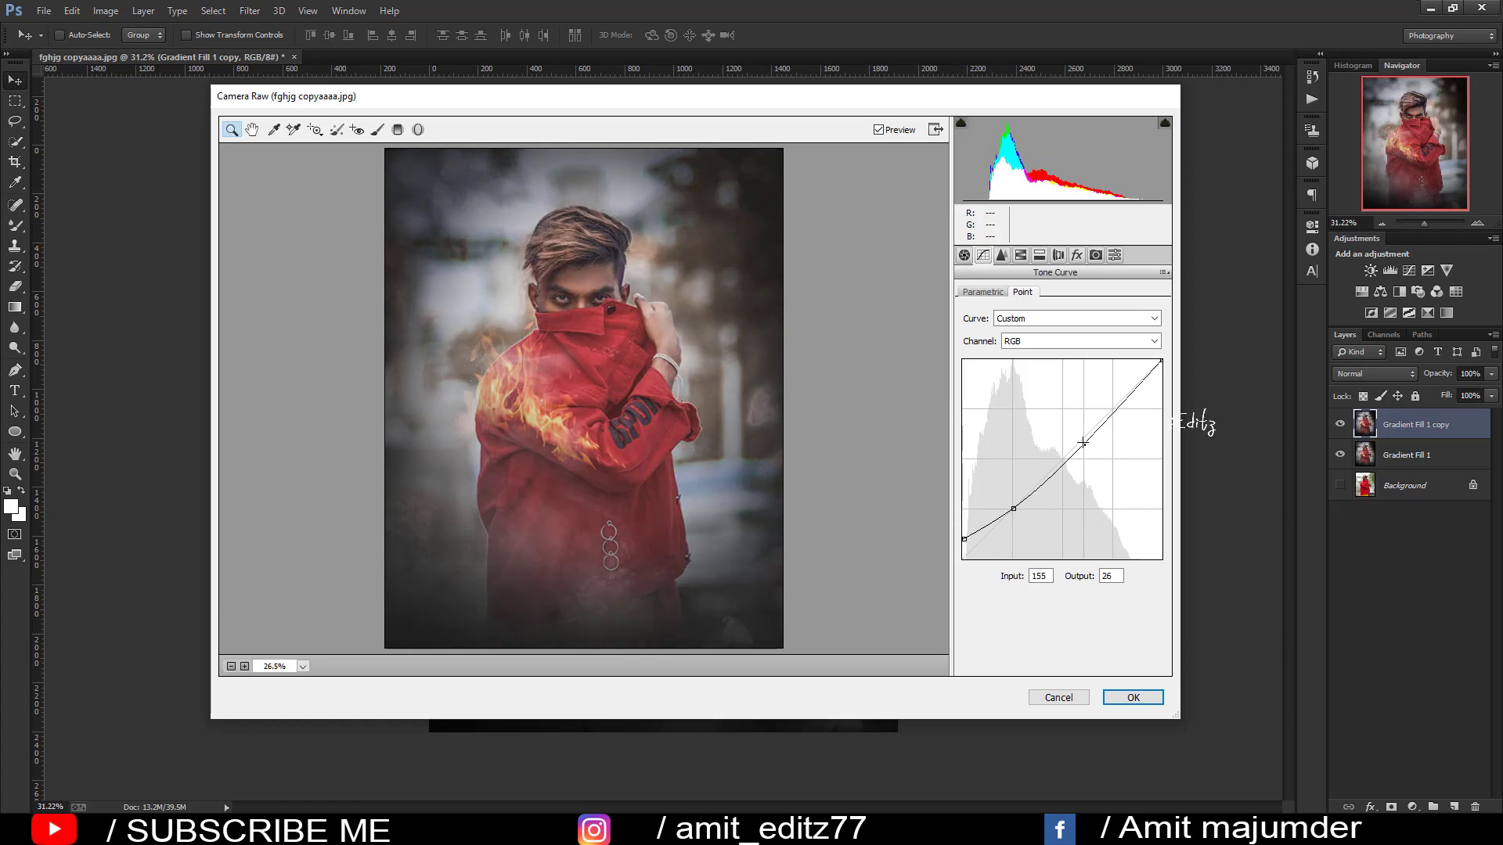
Step: In HSL, brighten oranges to +8, shift reds toward orange and boost red saturation to +45
left_click(1020, 256)
left_click(1063, 316)
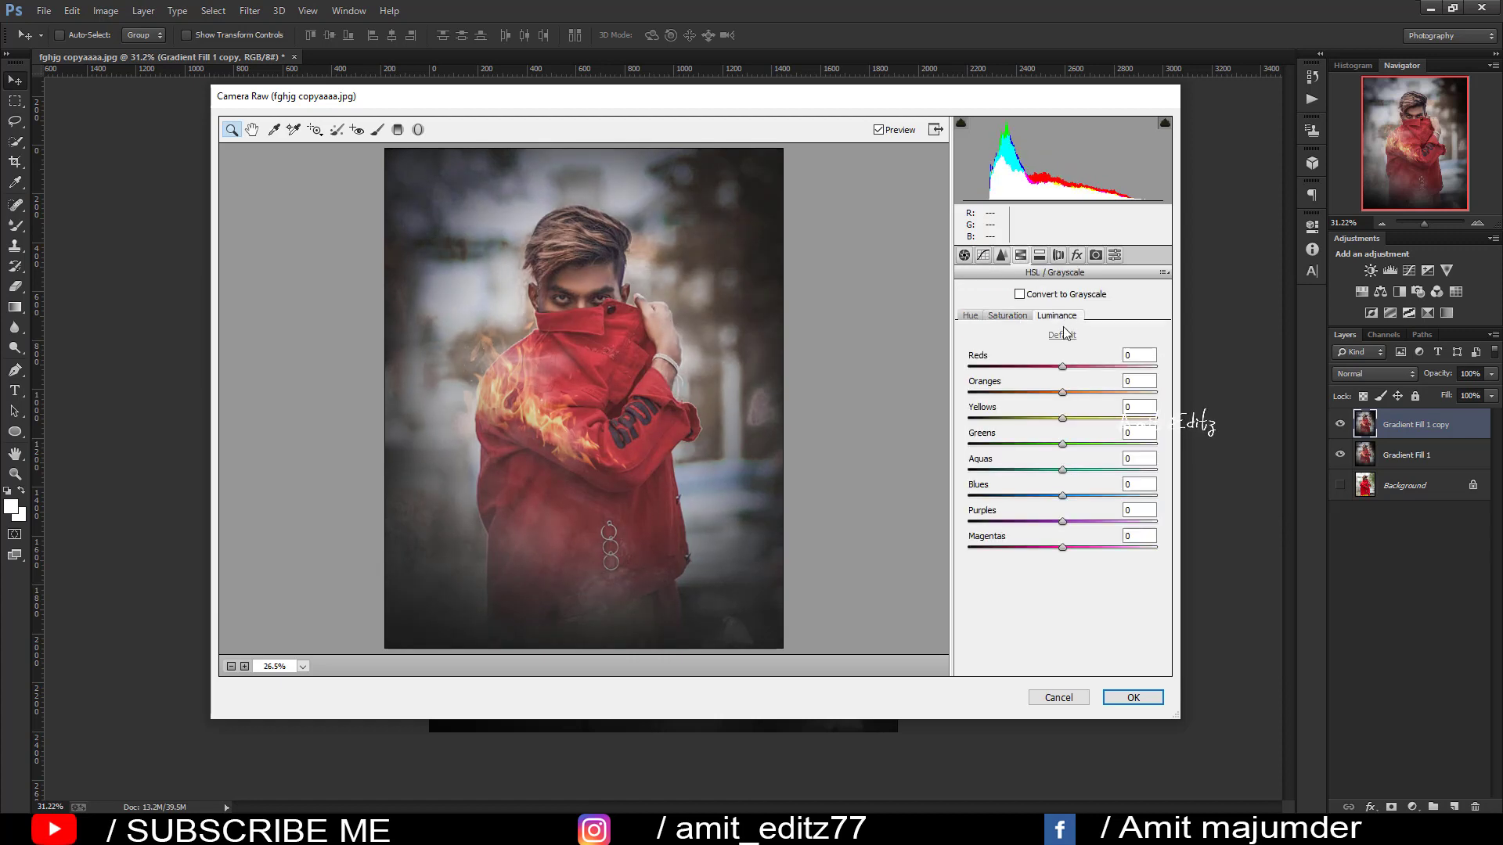
left_click_drag(1063, 394, 1070, 396)
left_click(1022, 318)
mouse_move(1062, 366)
left_mouse_down()
mouse_move(1097, 366)
mouse_move(1067, 367)
left_mouse_up()
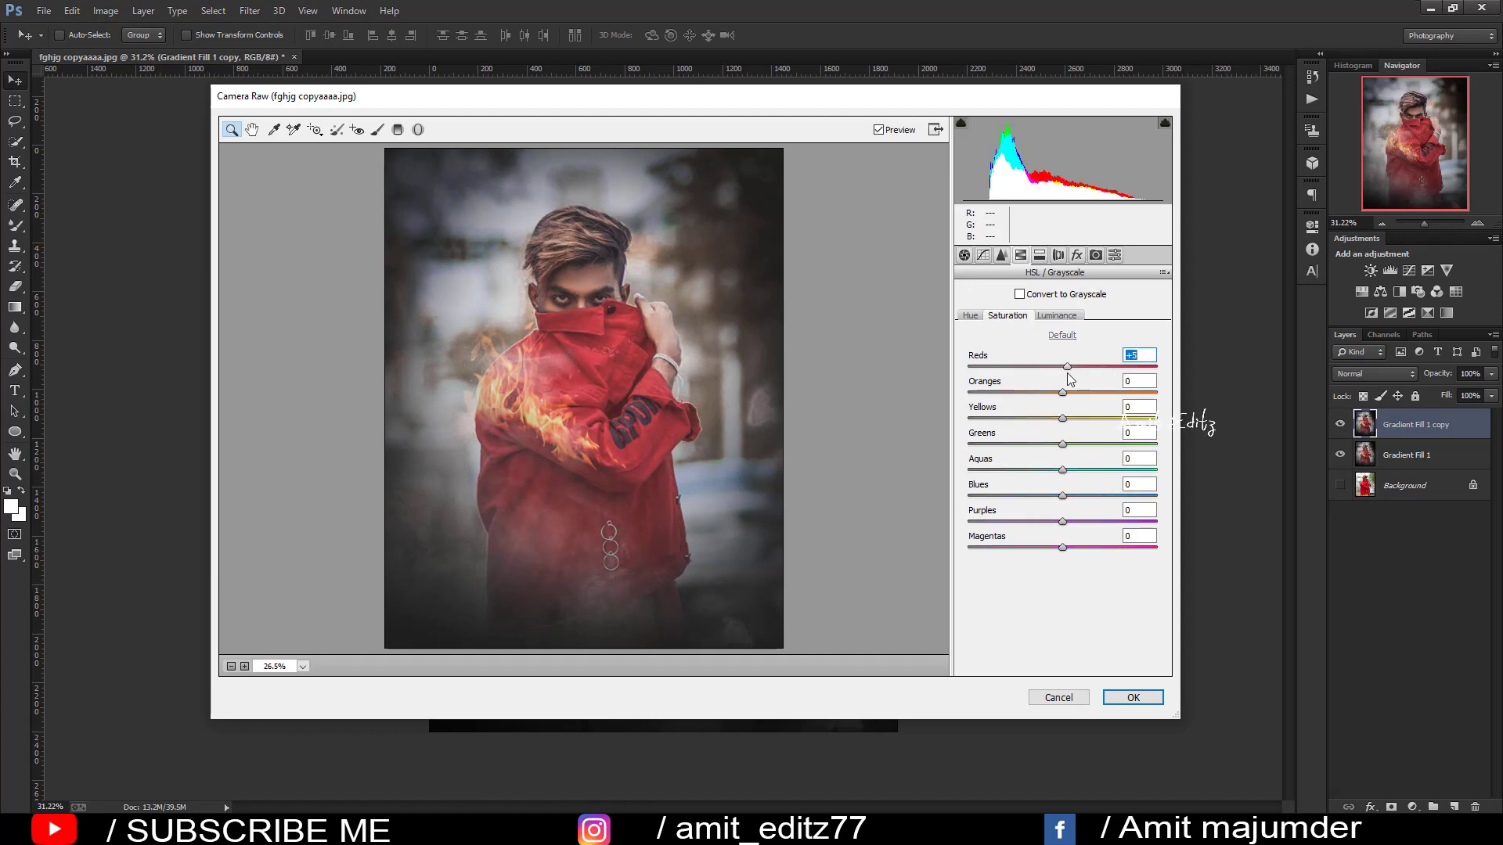
left_click(971, 316)
left_click_drag(1063, 367, 1093, 367)
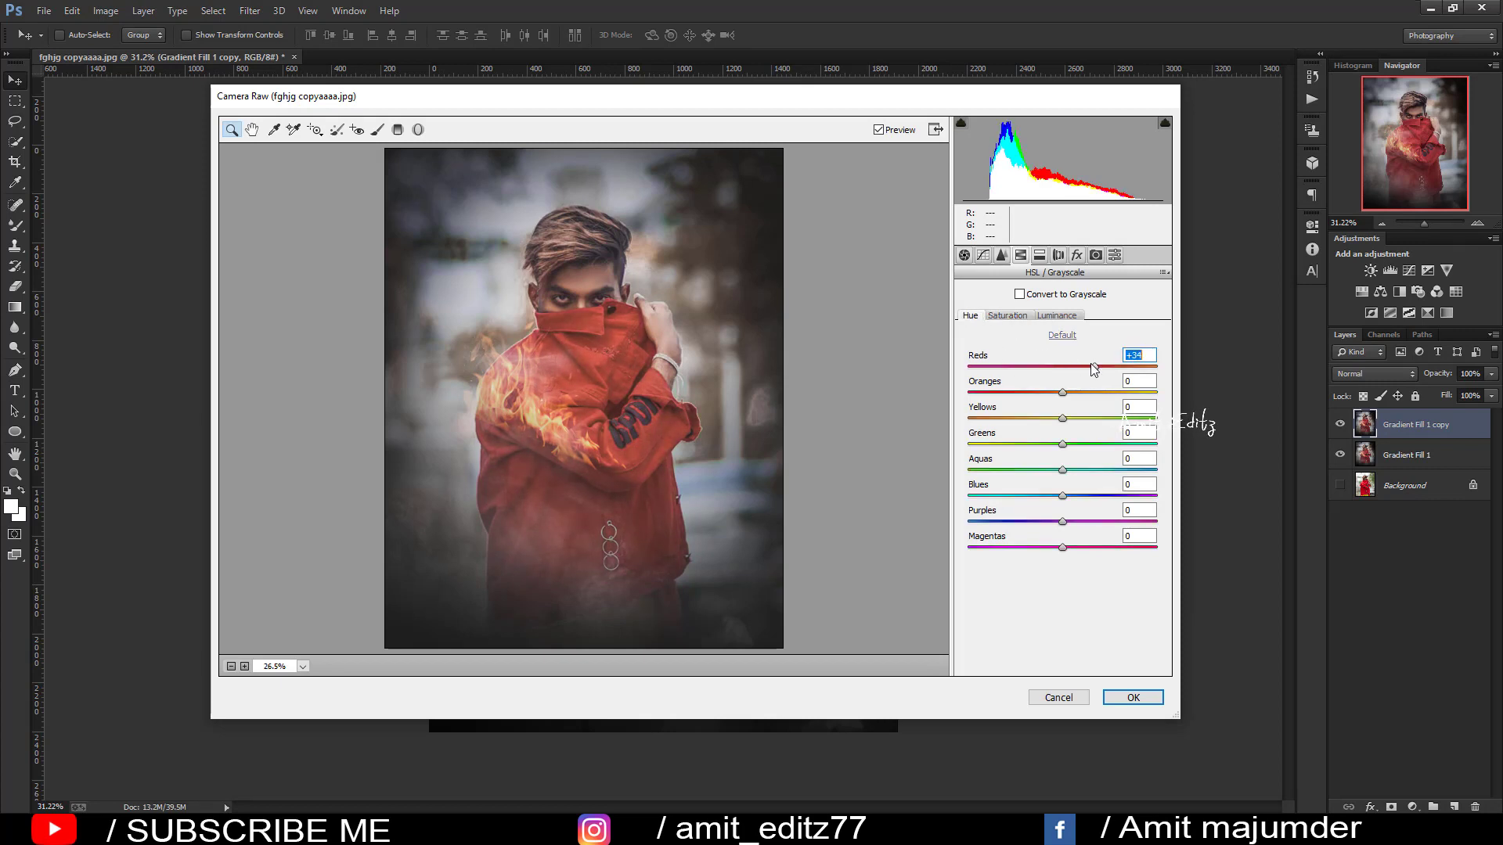
left_click(1008, 315)
mouse_move(1067, 367)
left_mouse_down()
mouse_move(1105, 367)
mouse_move(1067, 374)
mouse_move(1081, 375)
mouse_move(1070, 392)
mouse_move(1030, 369)
mouse_move(1049, 372)
left_mouse_up()
left_click(1056, 315)
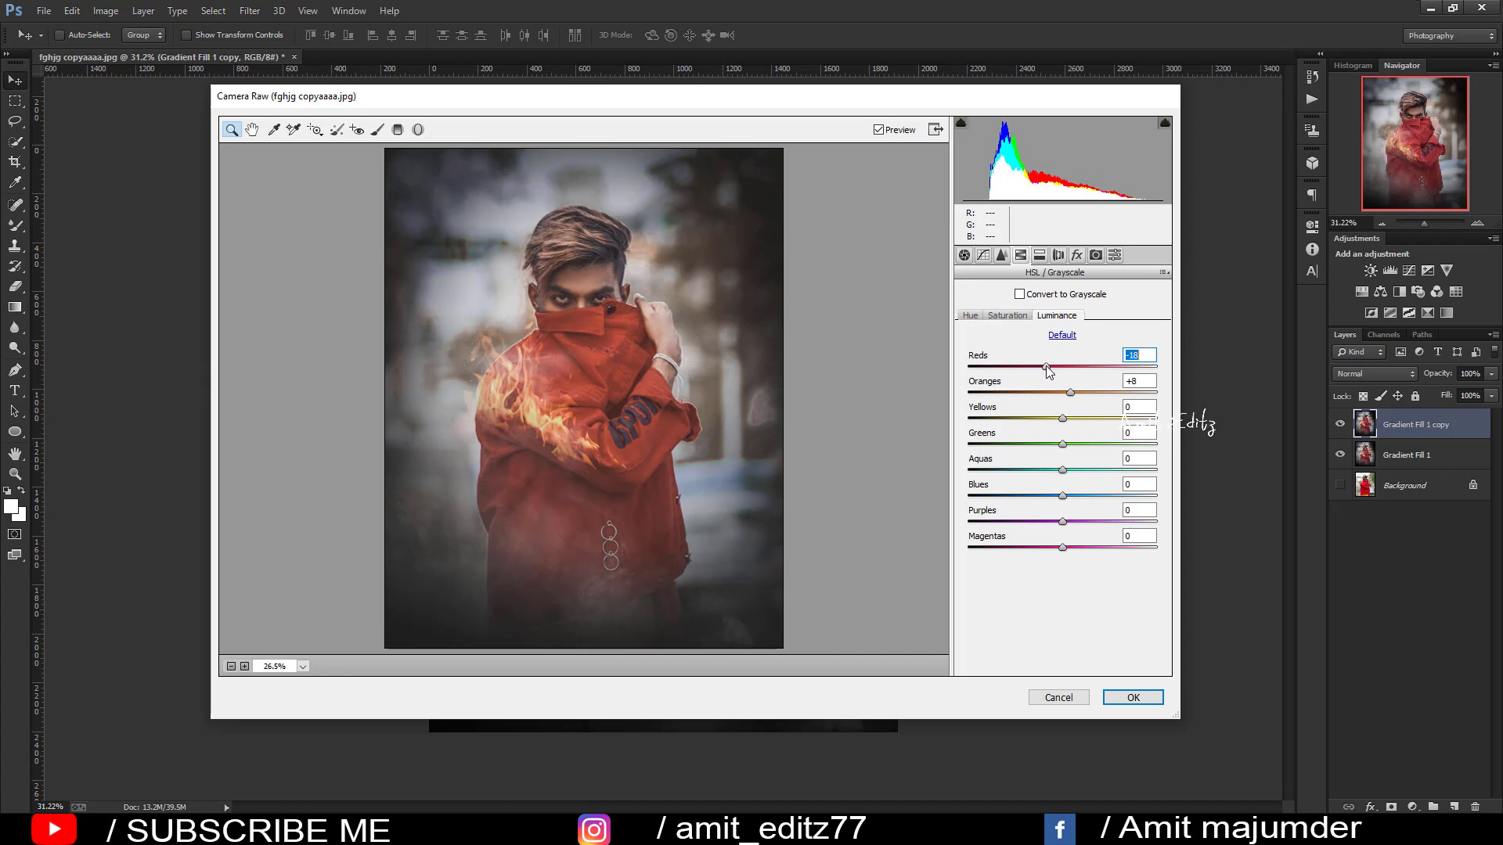
Step: Apply split toning with highlights hue 32, saturation 8 and a slight shadow tint, then apply the filter
left_click(1040, 255)
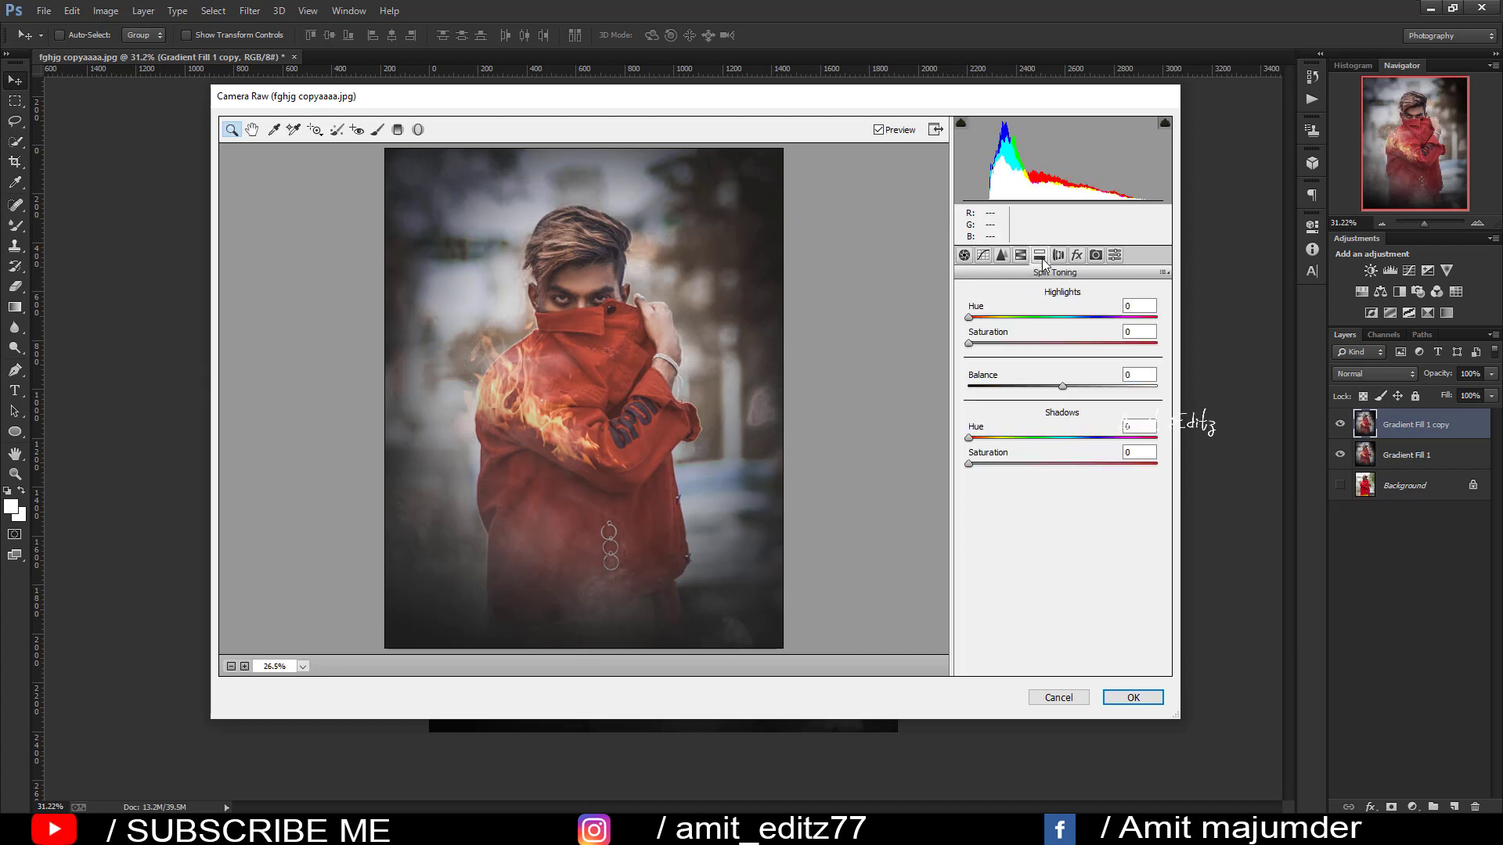
left_click_drag(982, 317, 980, 336)
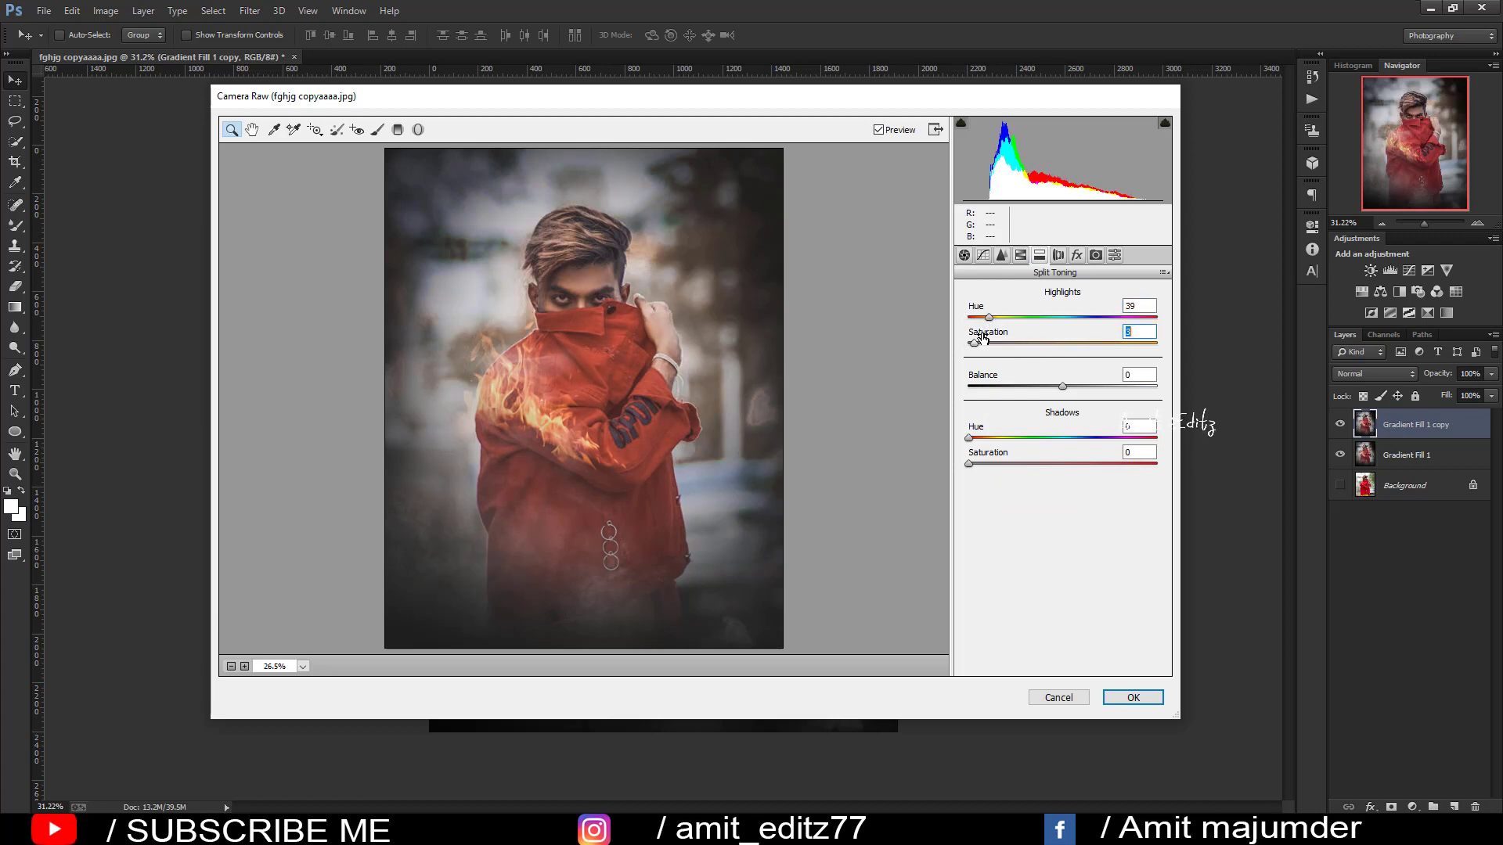
left_click_drag(984, 344, 988, 344)
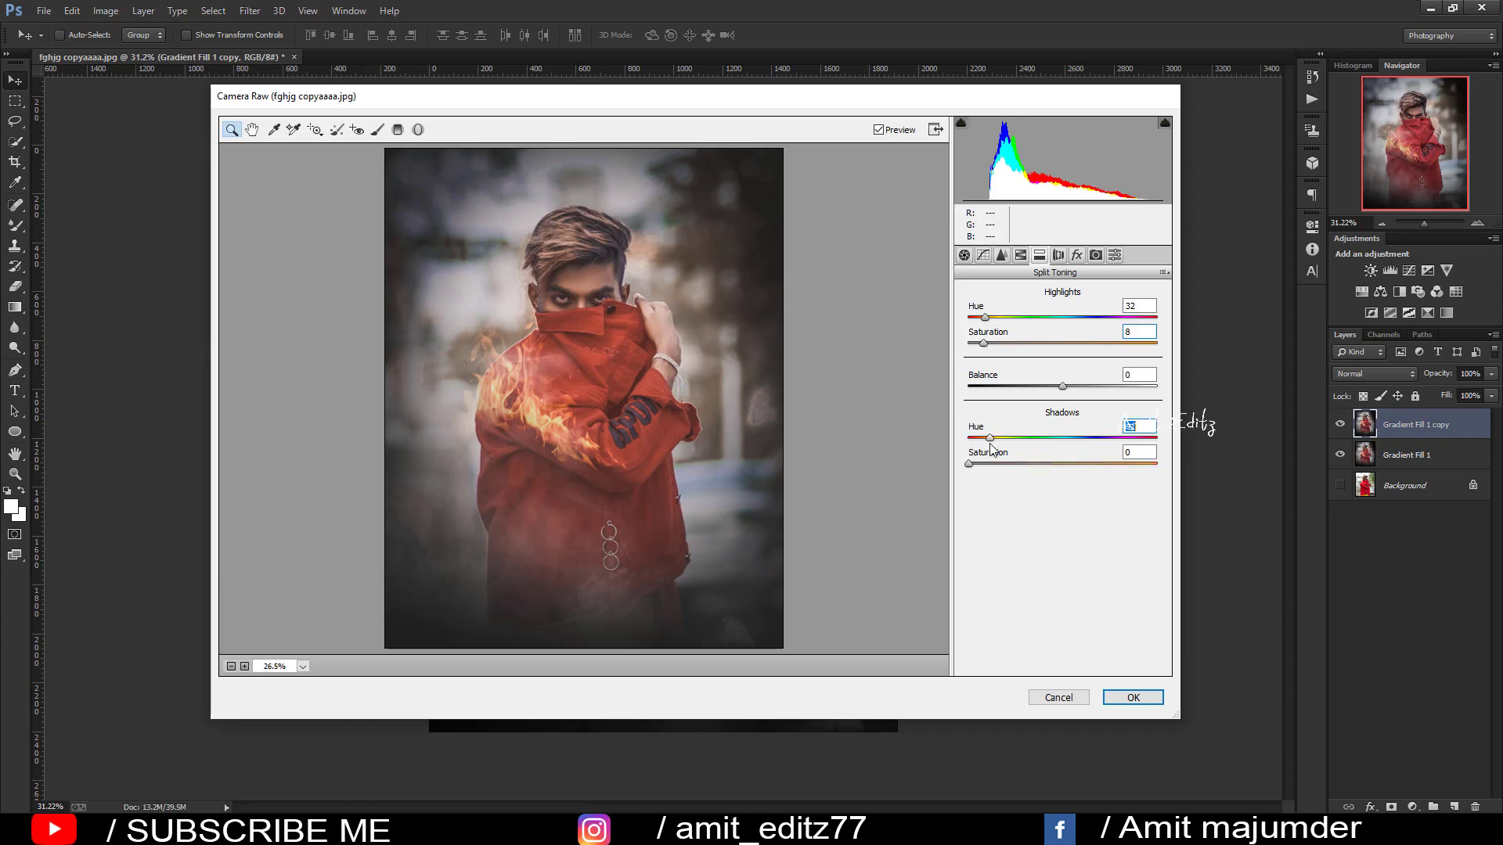
left_click_drag(979, 468, 981, 467)
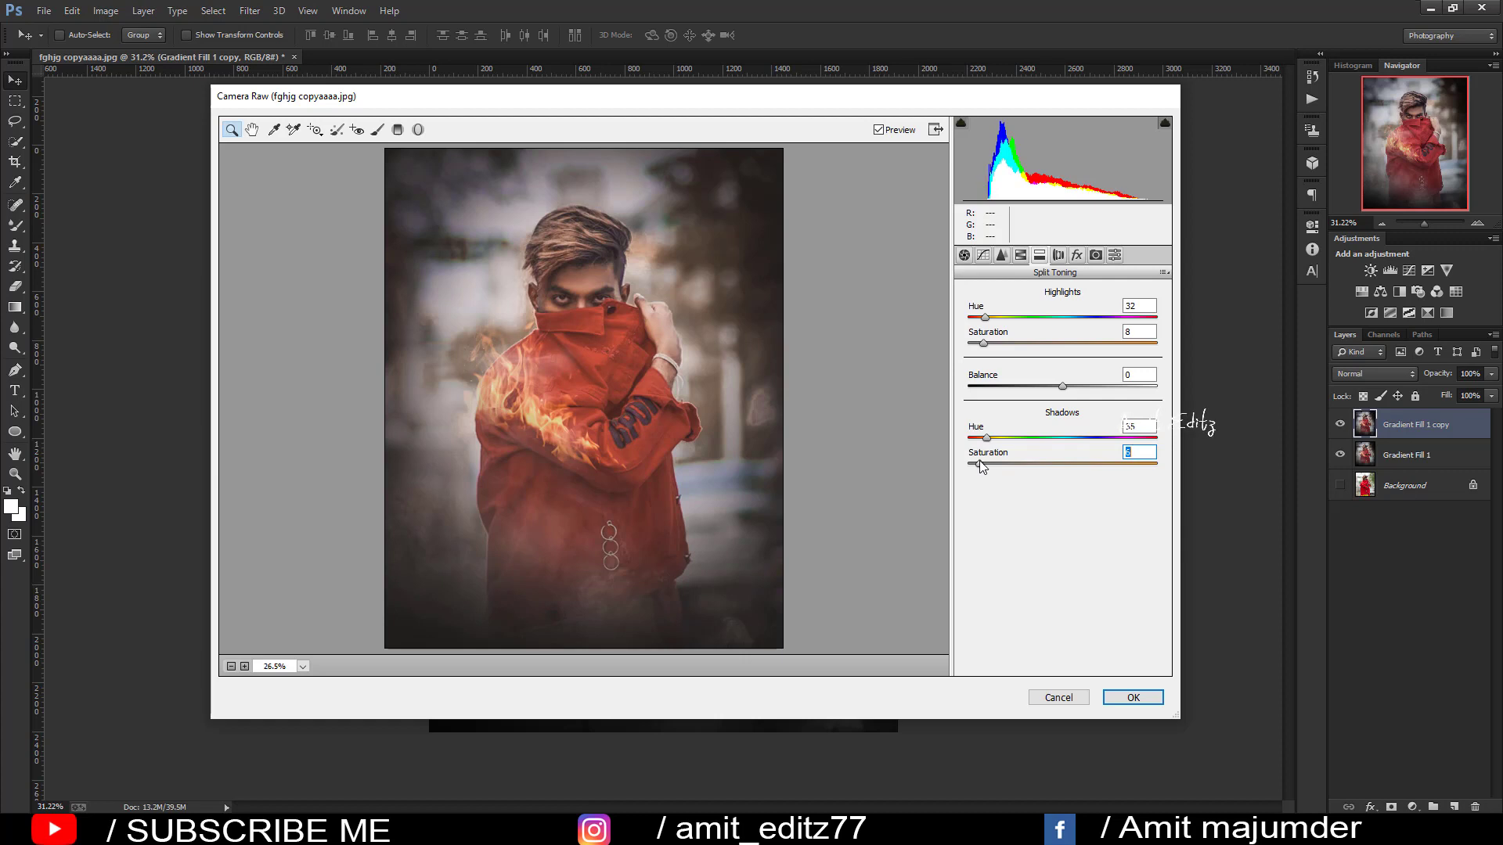
left_click(985, 255)
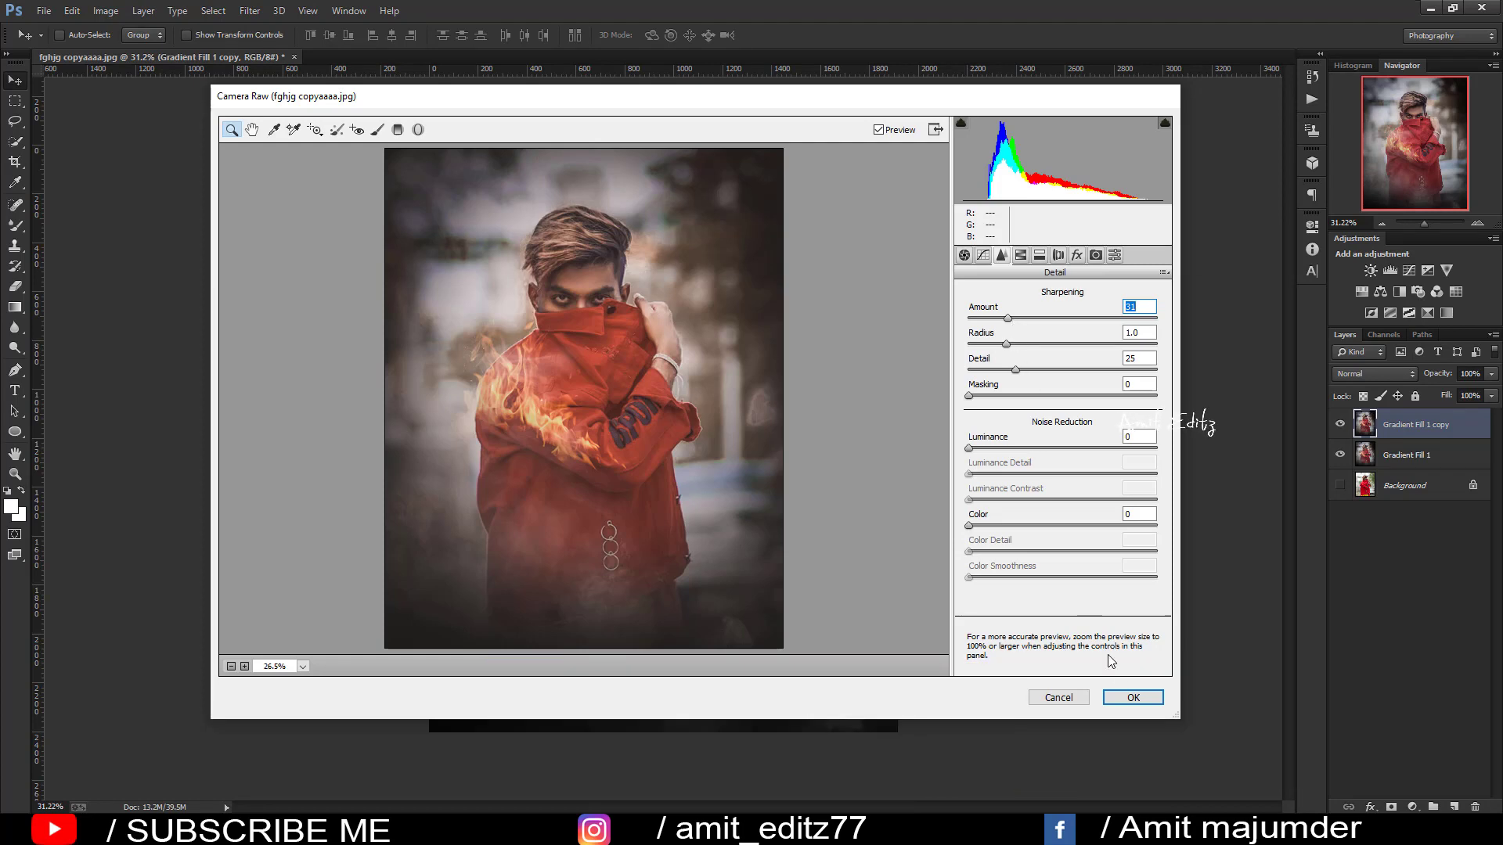
left_click(1133, 698)
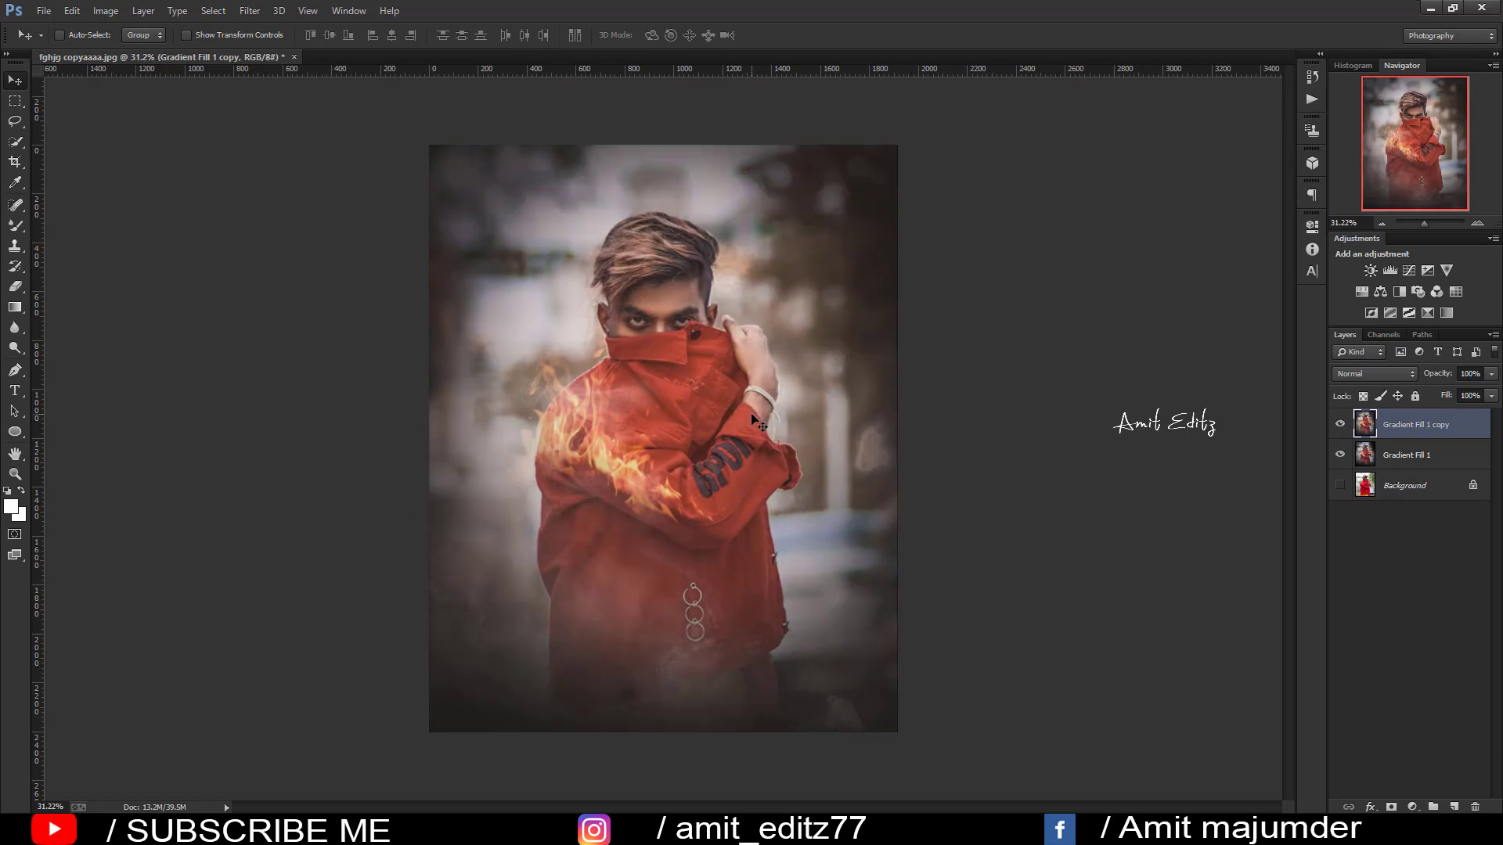
Step: Duplicate the graded layer as Gradient Fill 1 copy 2
scroll(905, 428, "up", 2)
scroll(905, 425, "down", 1)
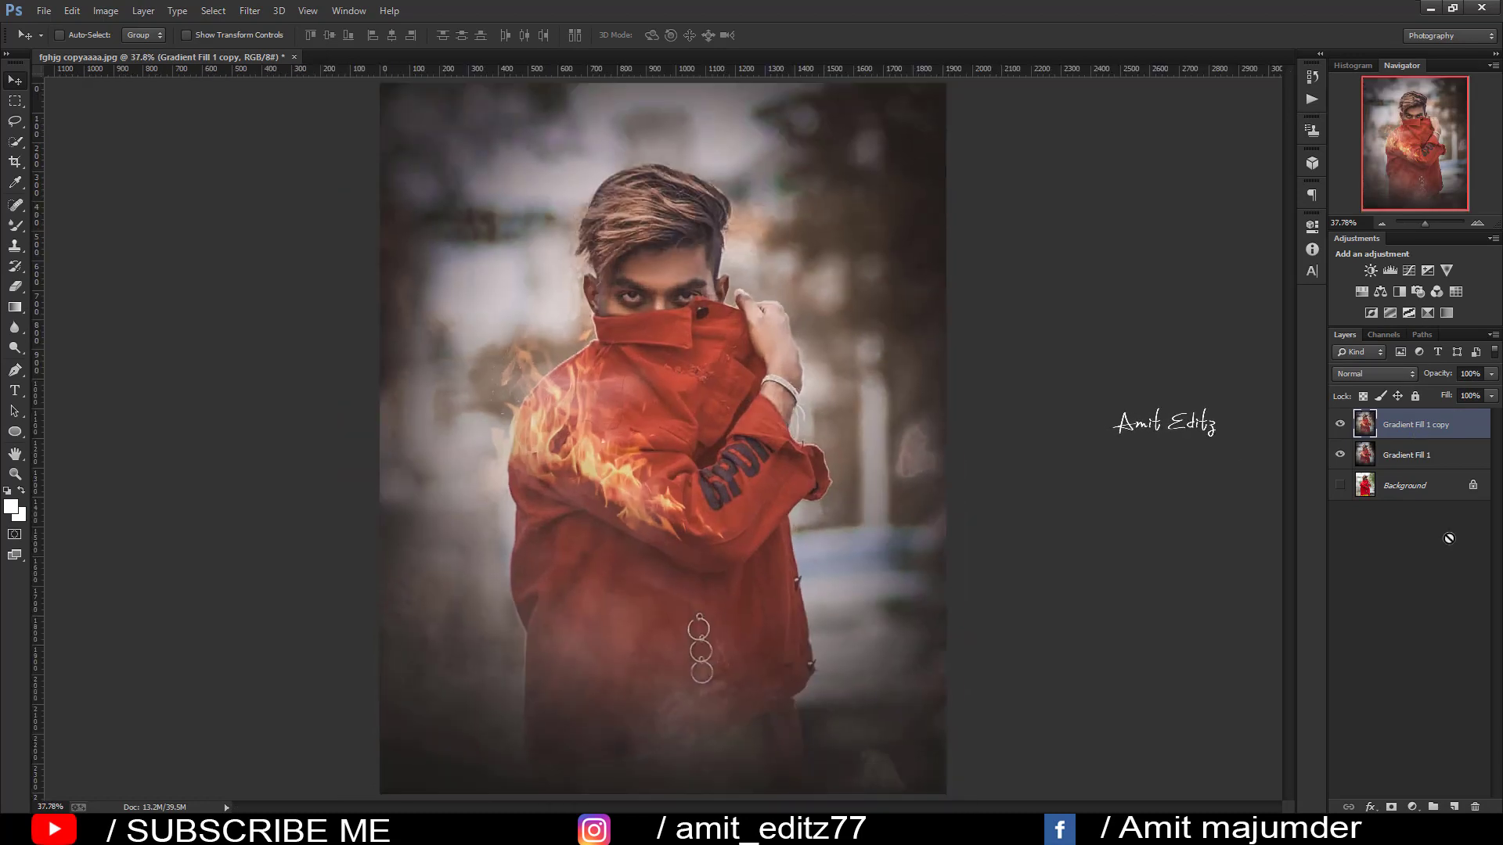
left_click_drag(1448, 539, 1453, 806)
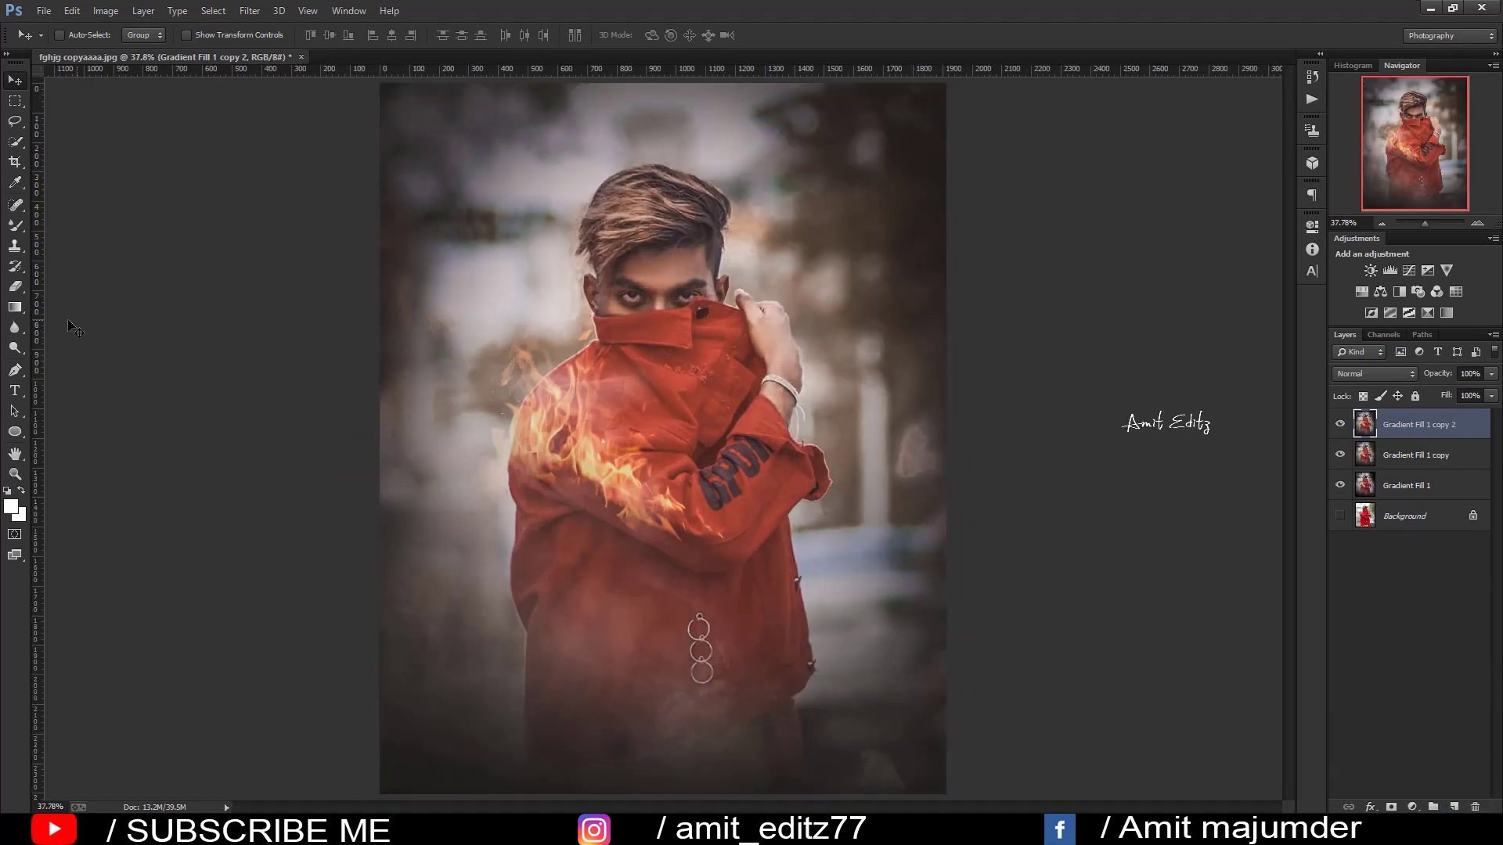
Step: Dodge the man's forehead and the jacket from collar to sleeve at 8% midtones exposure
left_click(15, 350)
scroll(653, 278, "up", 1)
scroll(653, 278, "up", 1)
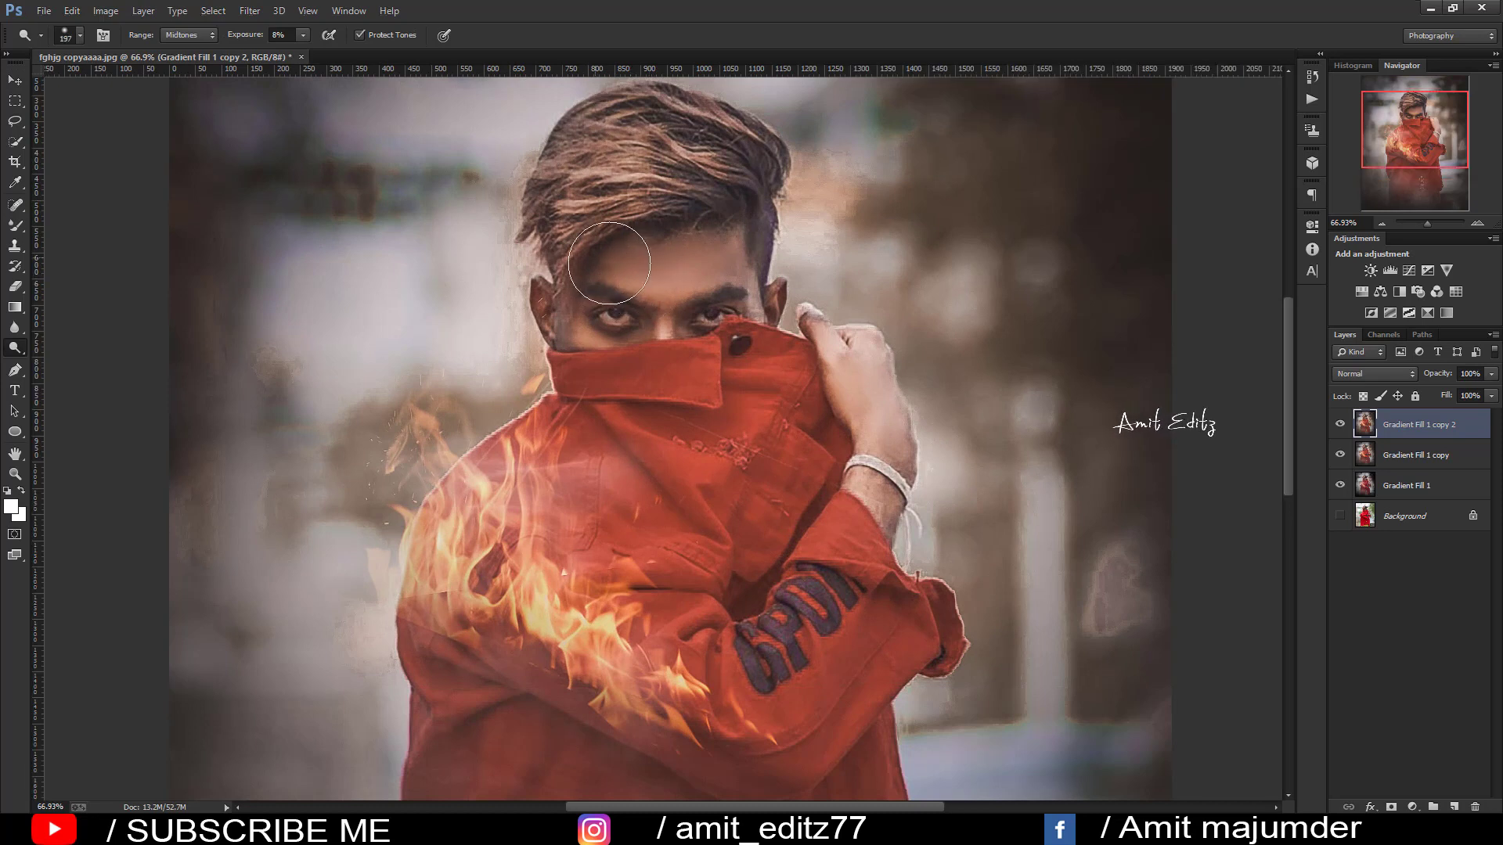
mouse_move(609, 263)
left_mouse_down()
mouse_move(674, 289)
mouse_move(673, 334)
left_mouse_up()
key("bracketleft")
key("bracketleft")
key("bracketleft")
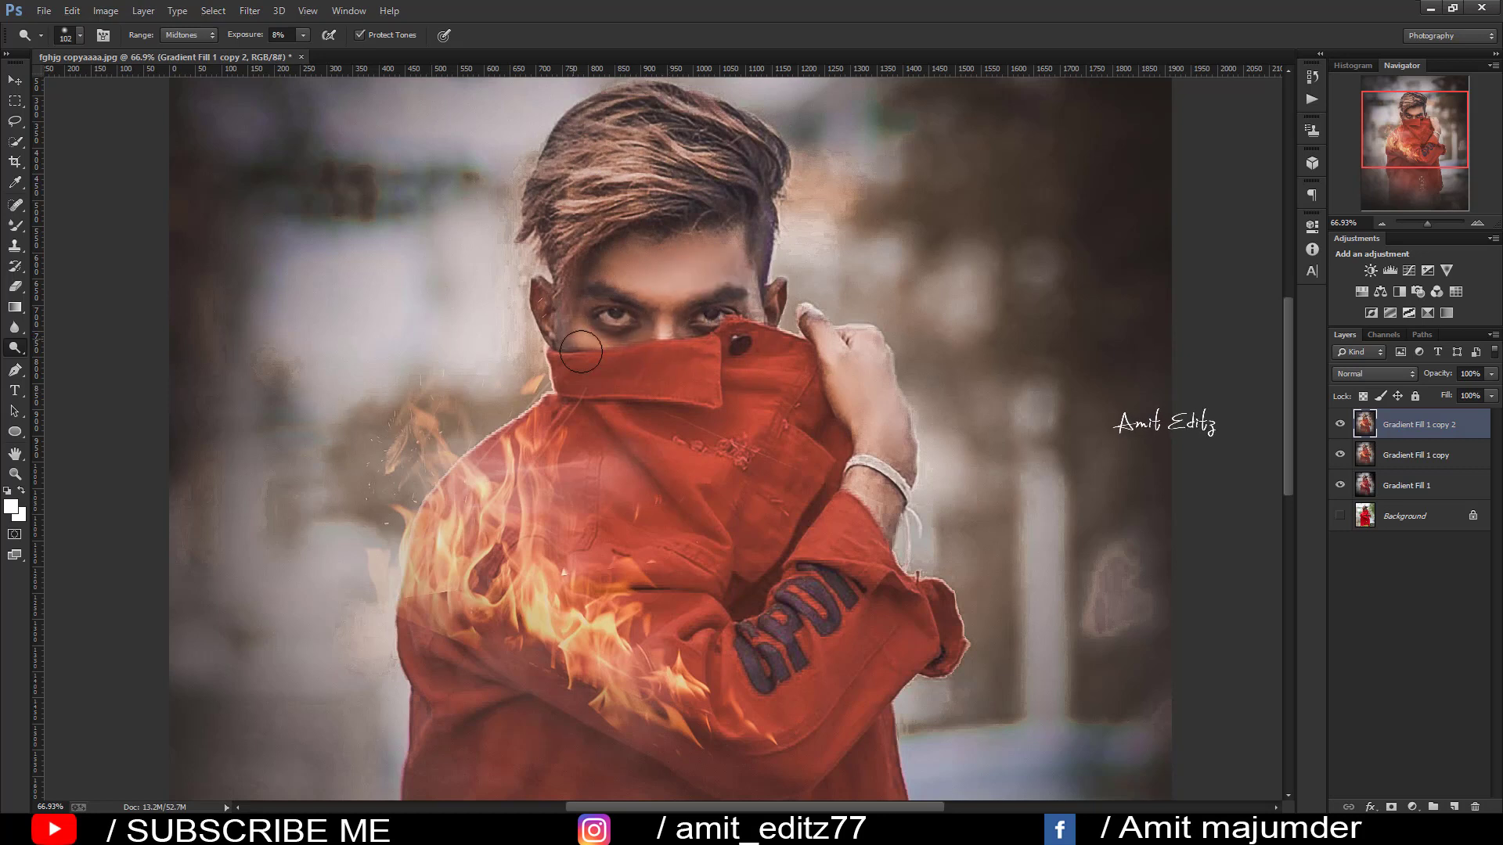
left_click_drag(786, 369, 852, 654)
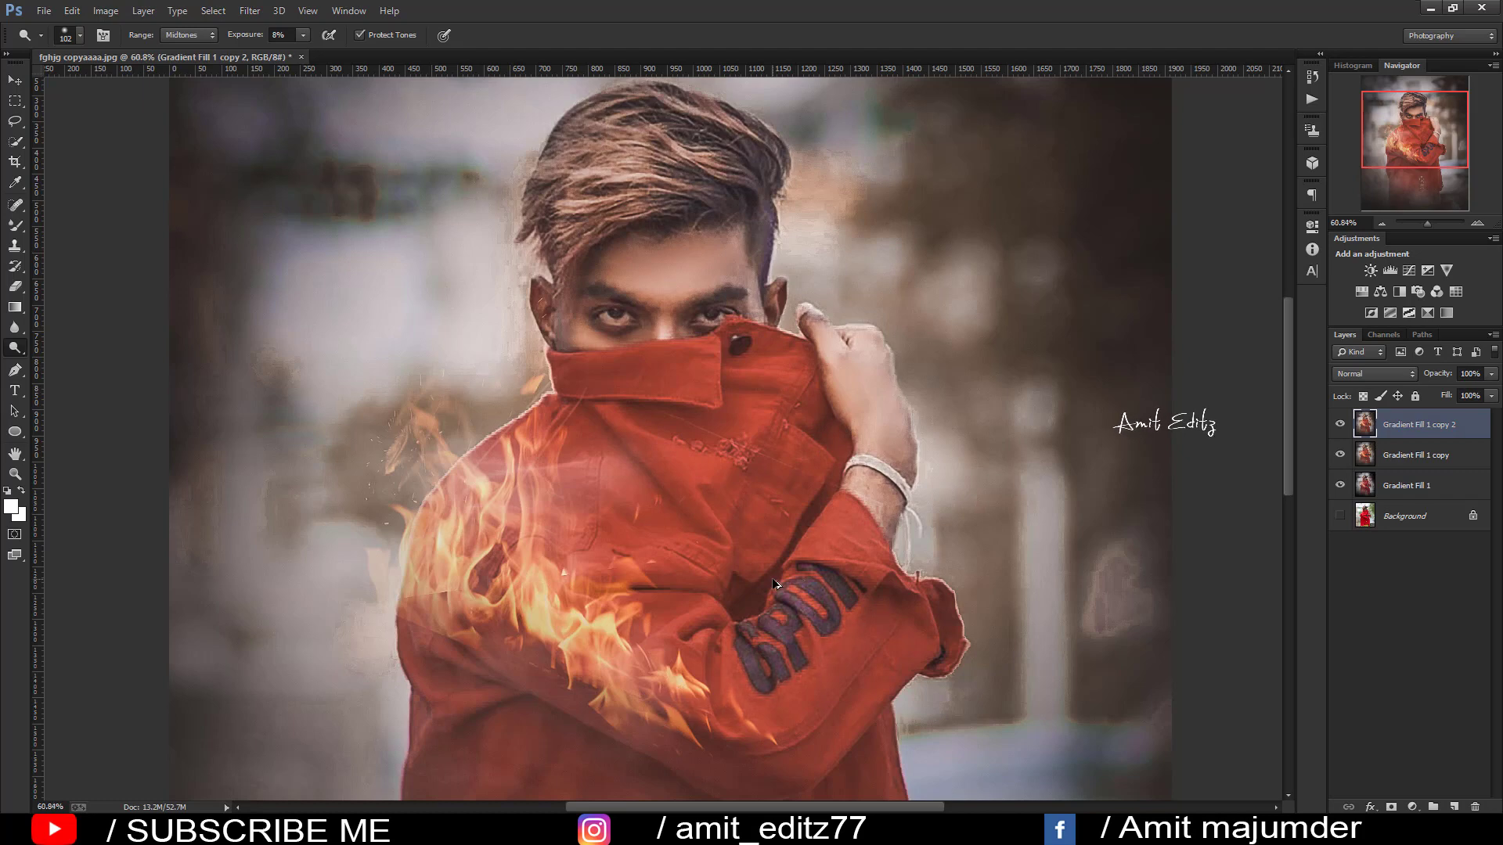
key("ctrl+0")
left_click(17, 78)
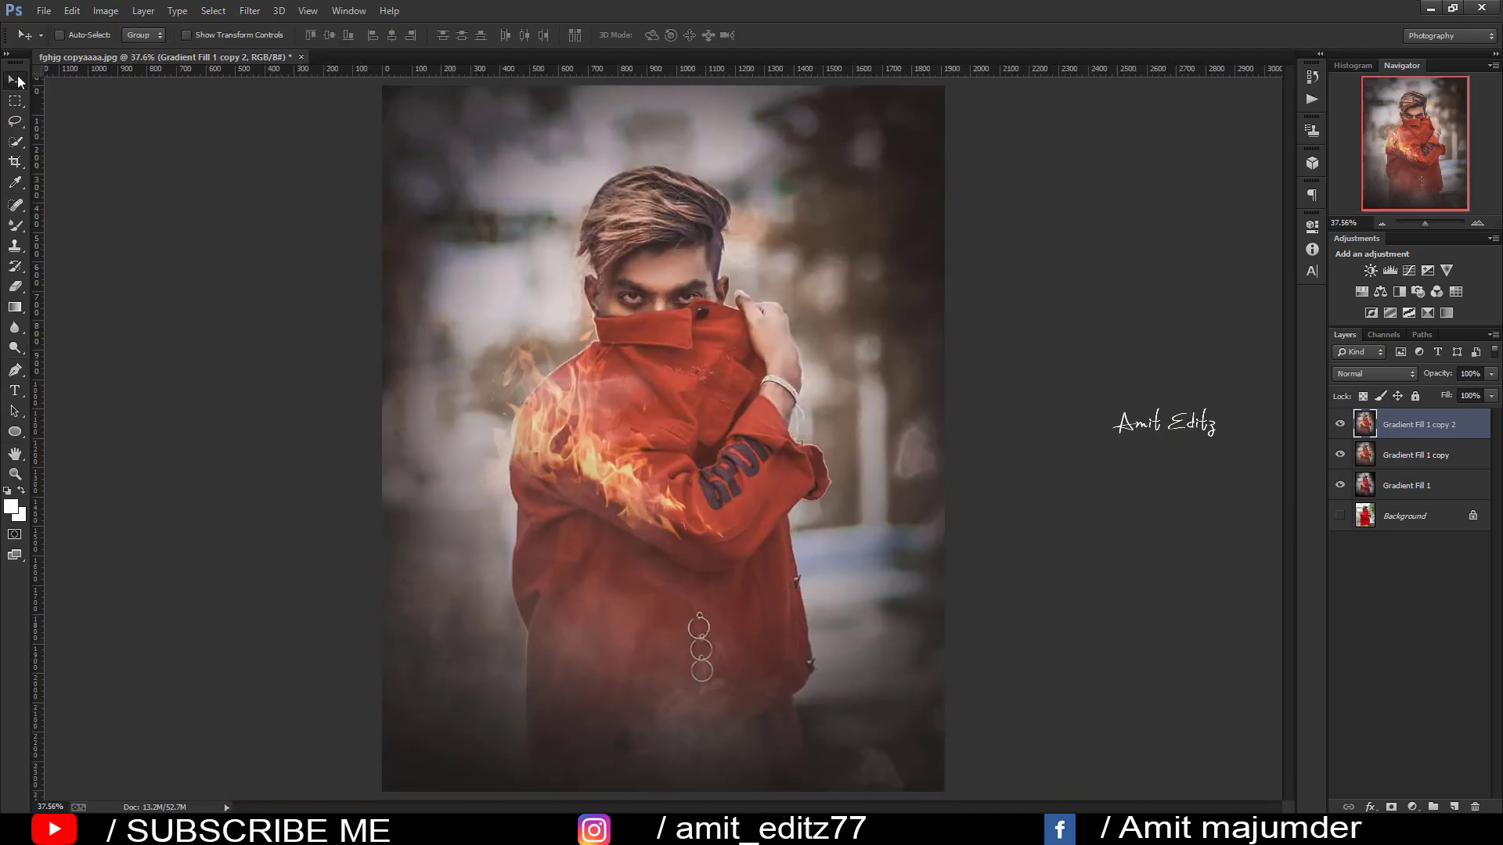
scroll(415, 236, "down", 3)
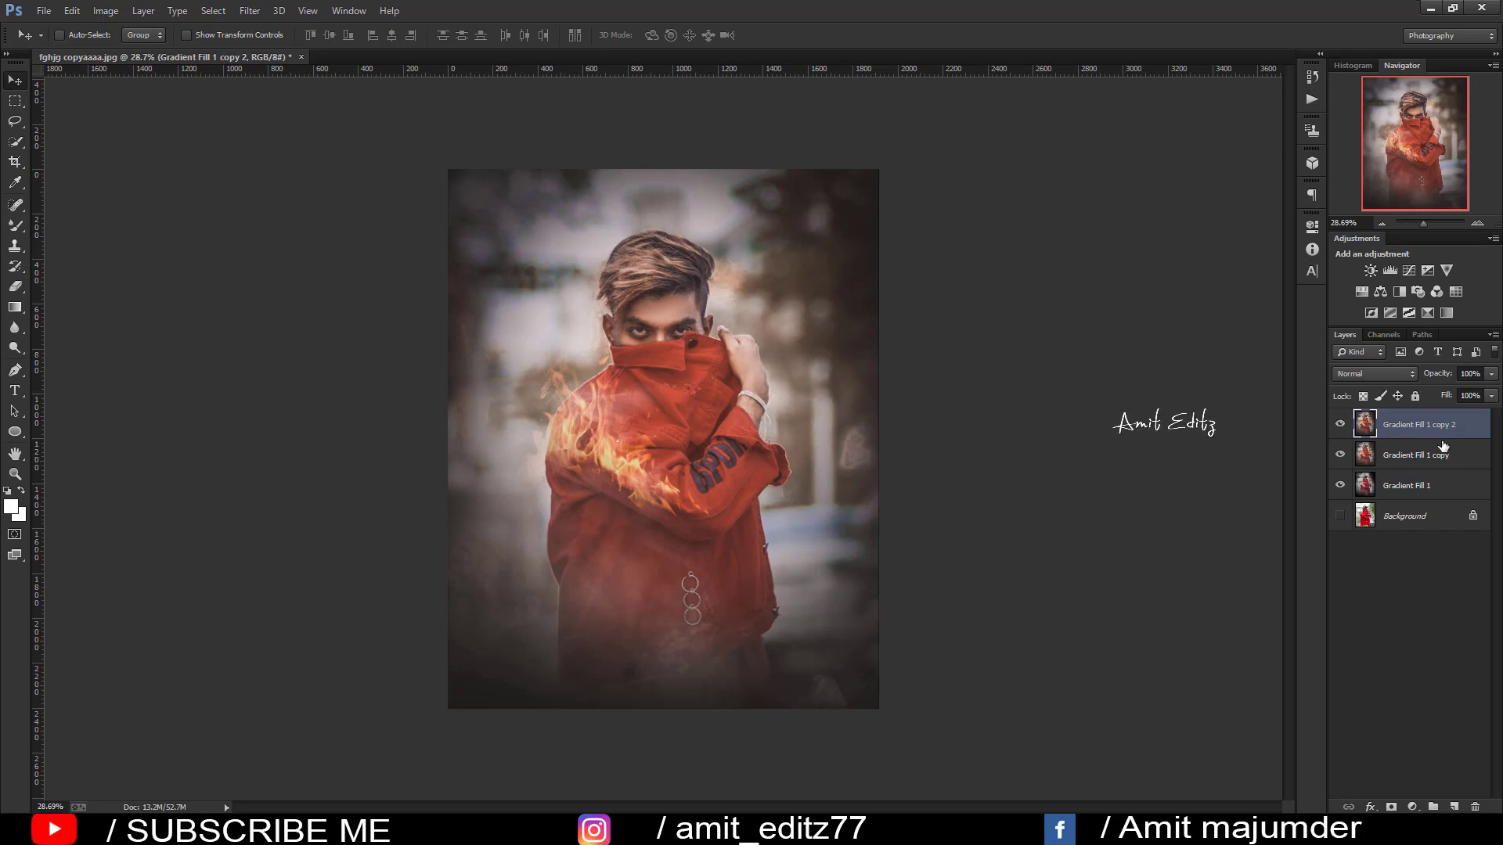
Step: Duplicate the layer into Gradient Fill 1 copy 3, discarding a trial Curves layer
left_click_drag(1442, 441, 1440, 469)
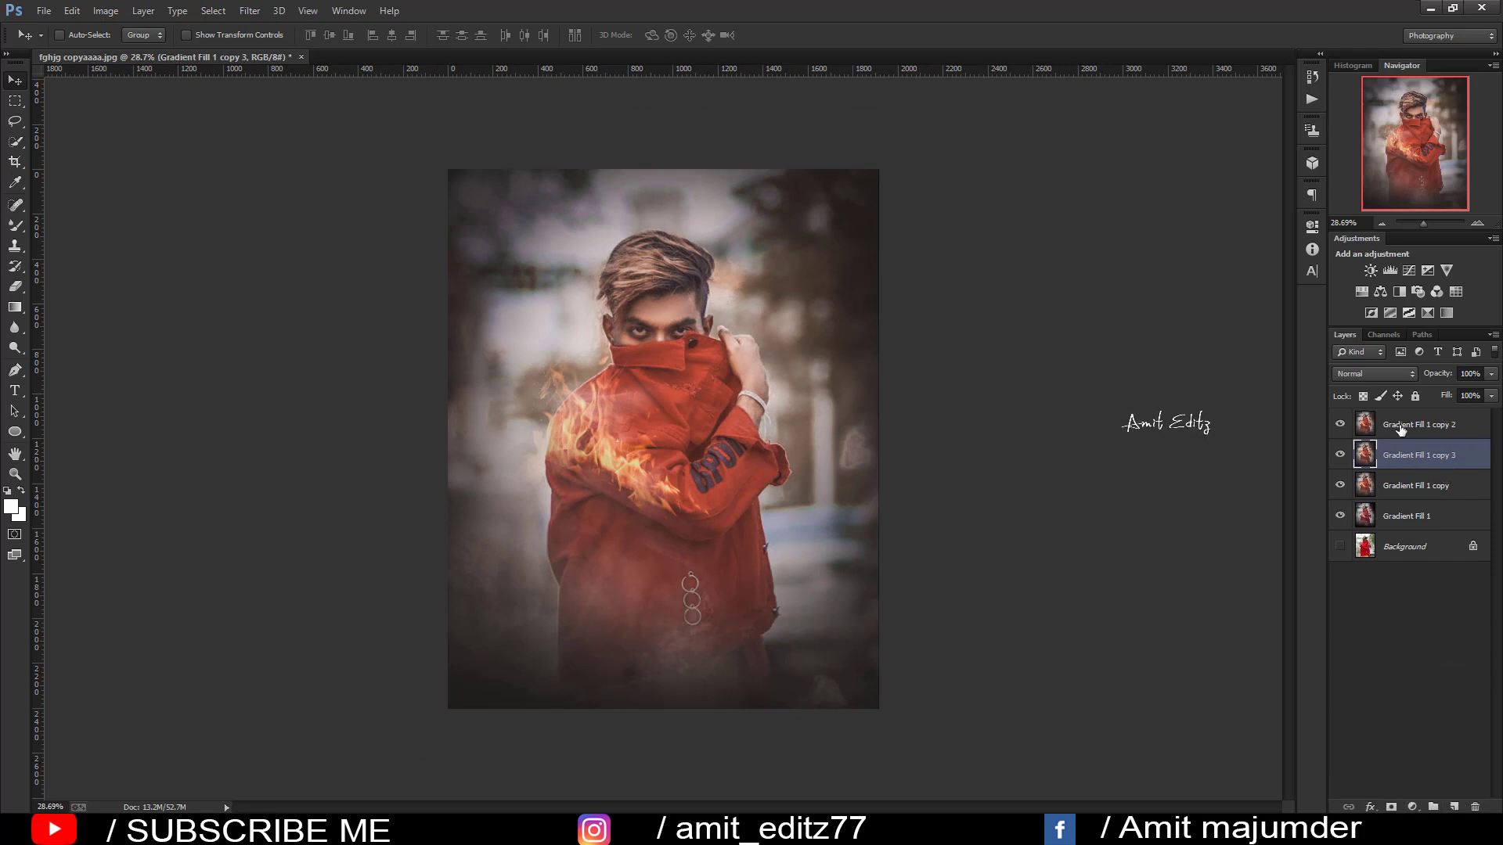
left_click(1407, 271)
mouse_move(1207, 363)
left_mouse_down()
mouse_move(1198, 314)
mouse_move(1260, 229)
left_mouse_up()
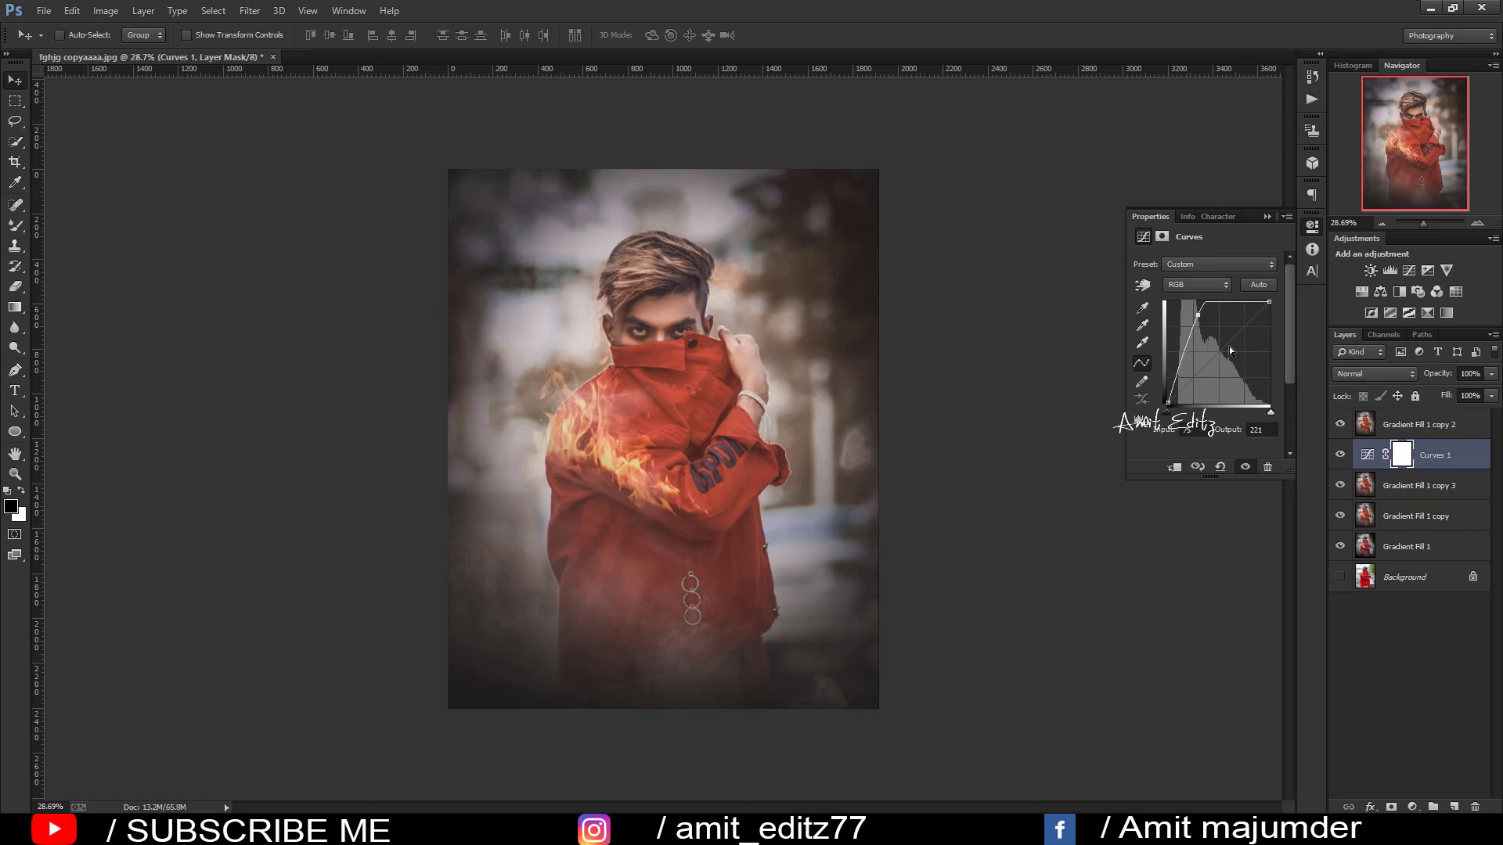
left_click(1267, 217)
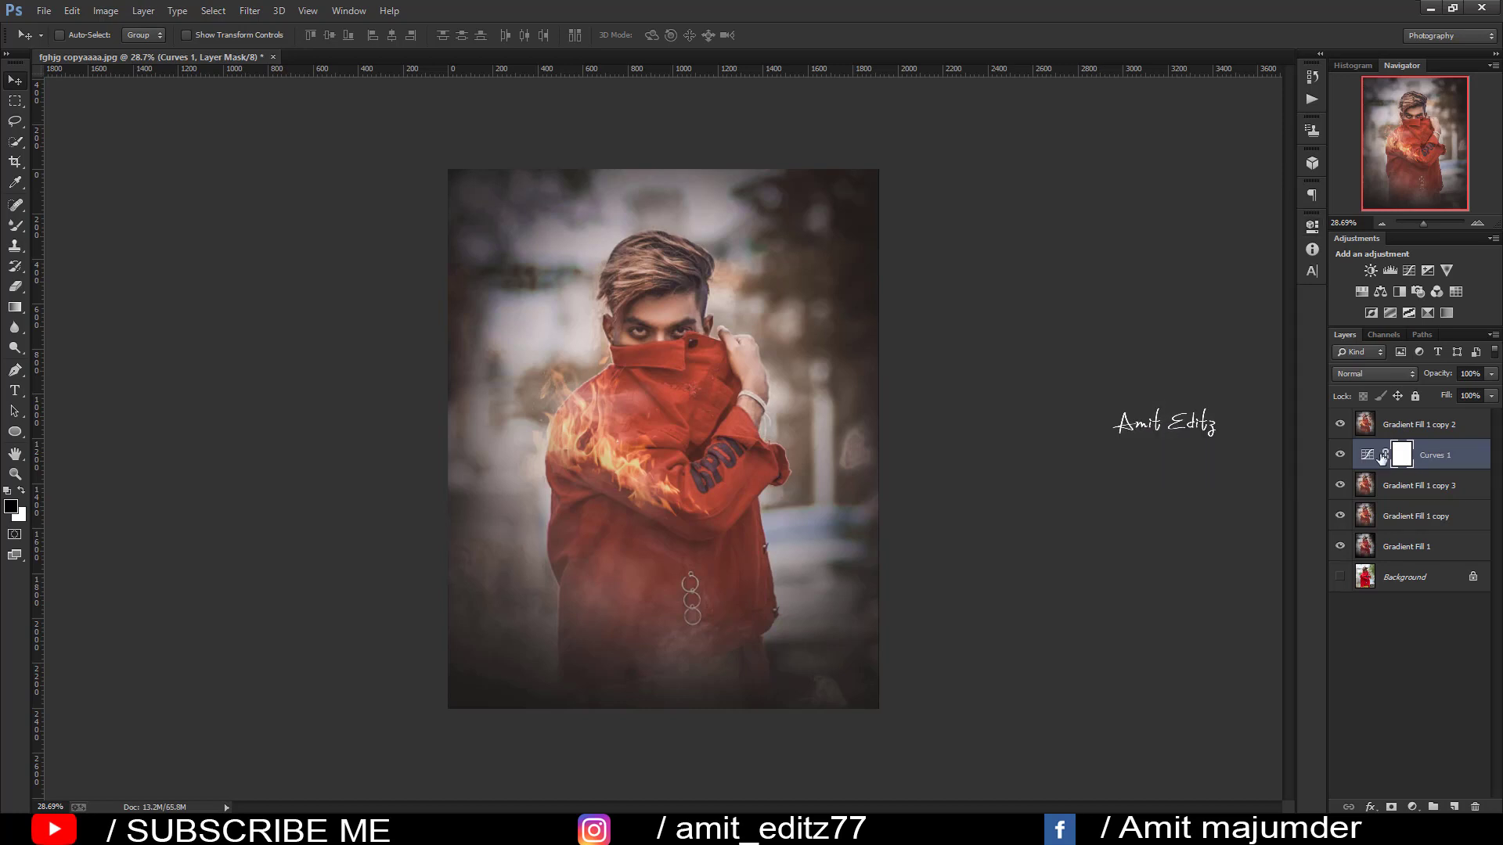
left_click_drag(1429, 455, 1474, 807)
left_click(1415, 425)
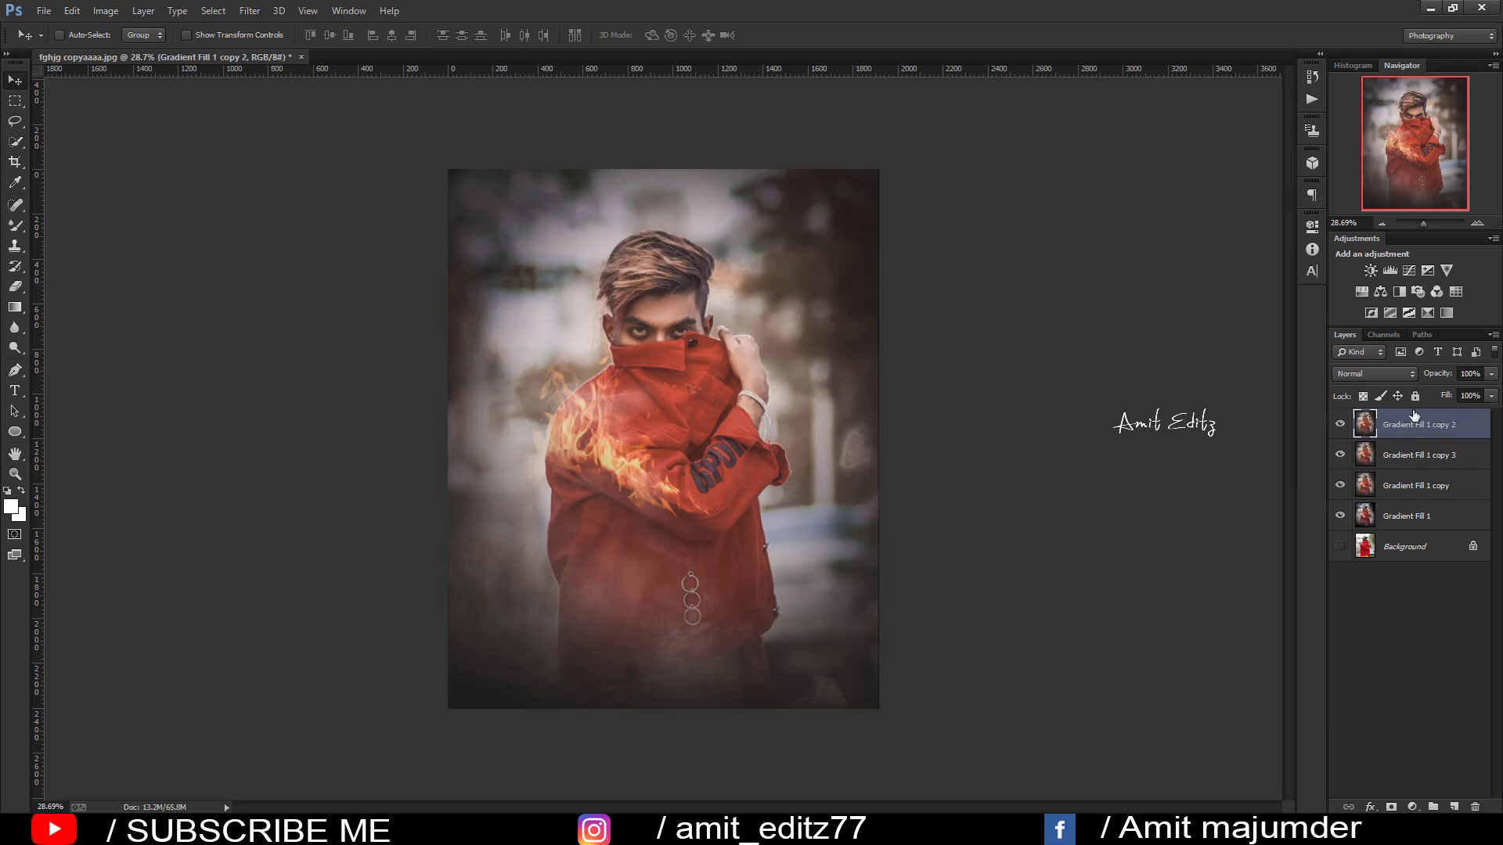
Step: Add a strongly brightening Curves 1 adjustment and invert its mask to black
left_click(1409, 271)
left_click_drag(1195, 377, 1195, 323)
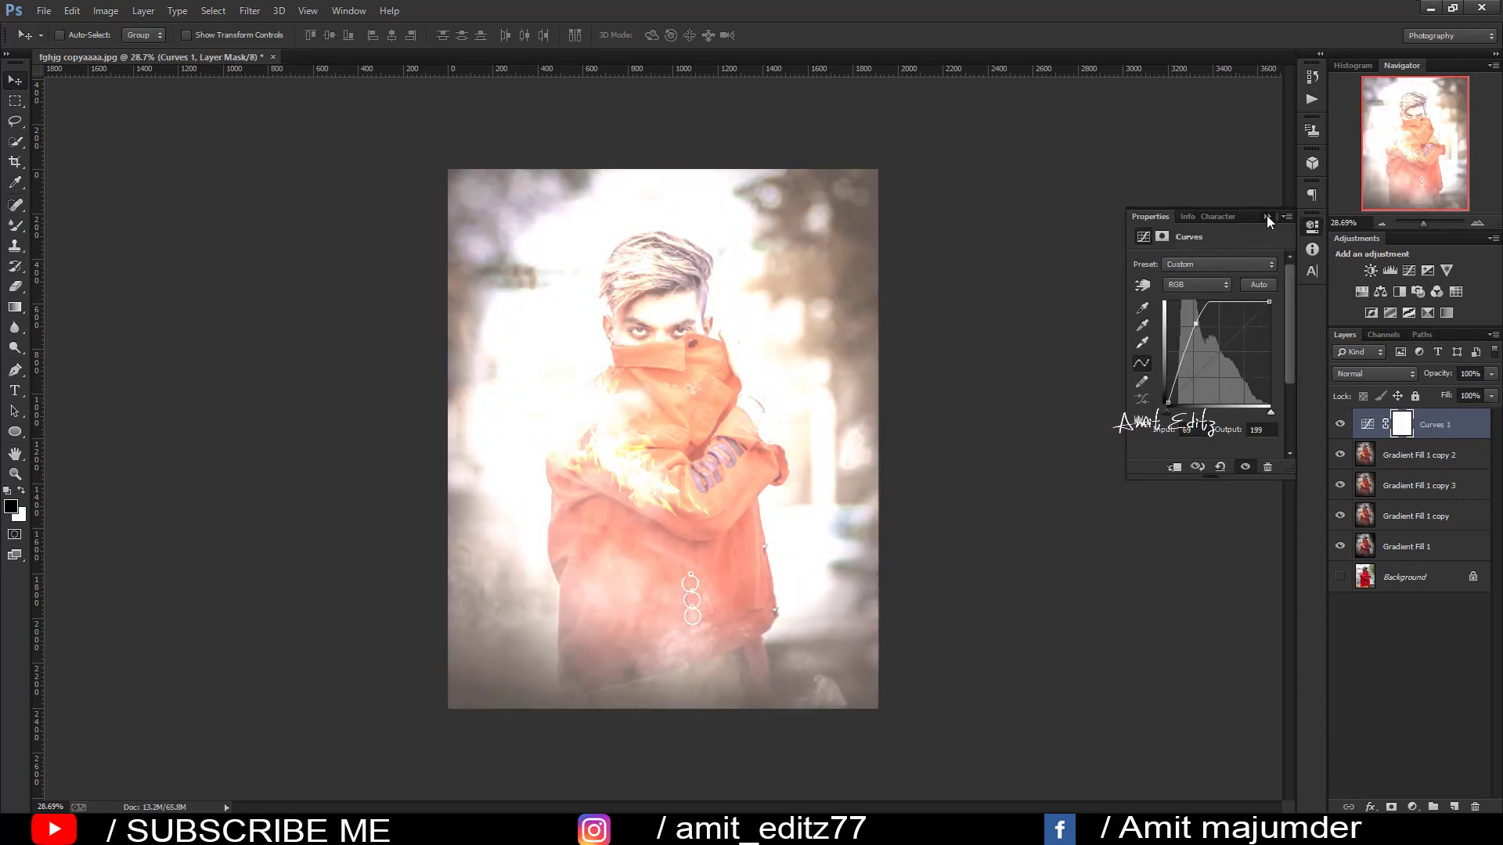
left_click(1267, 217)
key("ctrl+i")
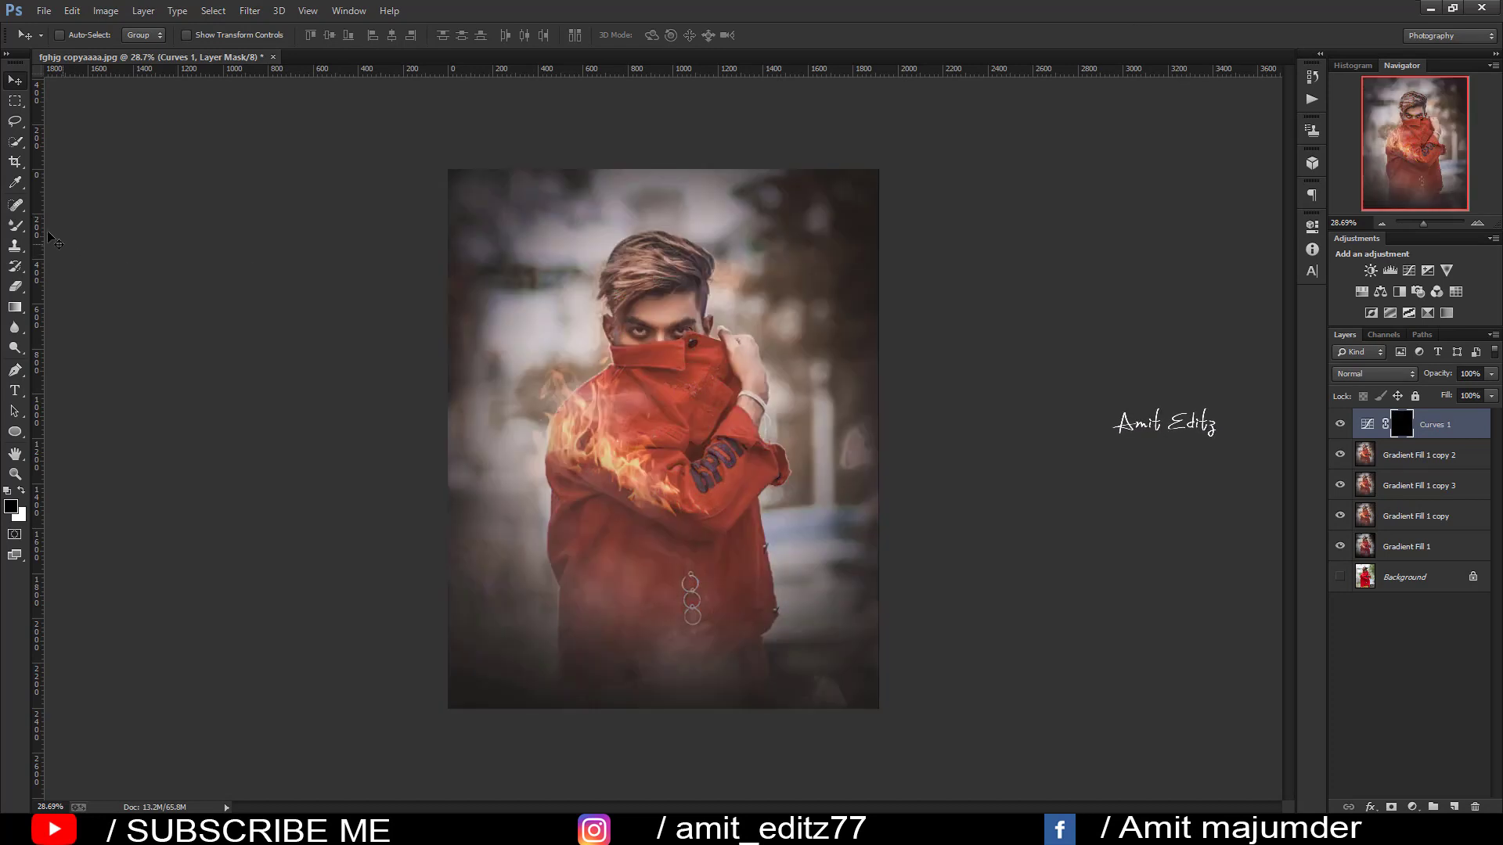
Step: Set up a soft 12 px white brush at low opacity
right_click(15, 225)
left_click(58, 223)
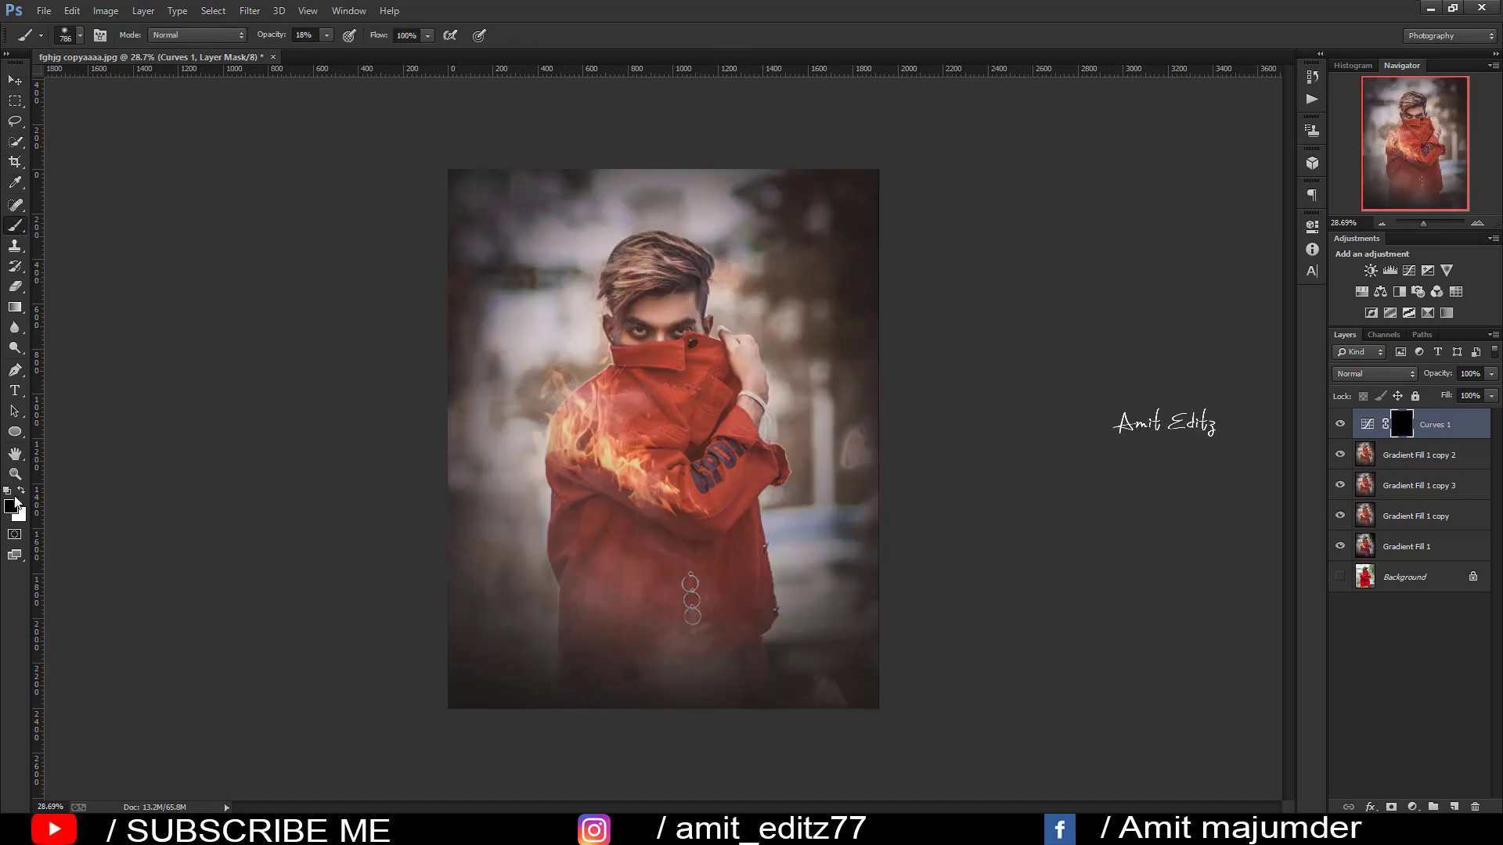
left_click(21, 491)
scroll(638, 305, "up", 5)
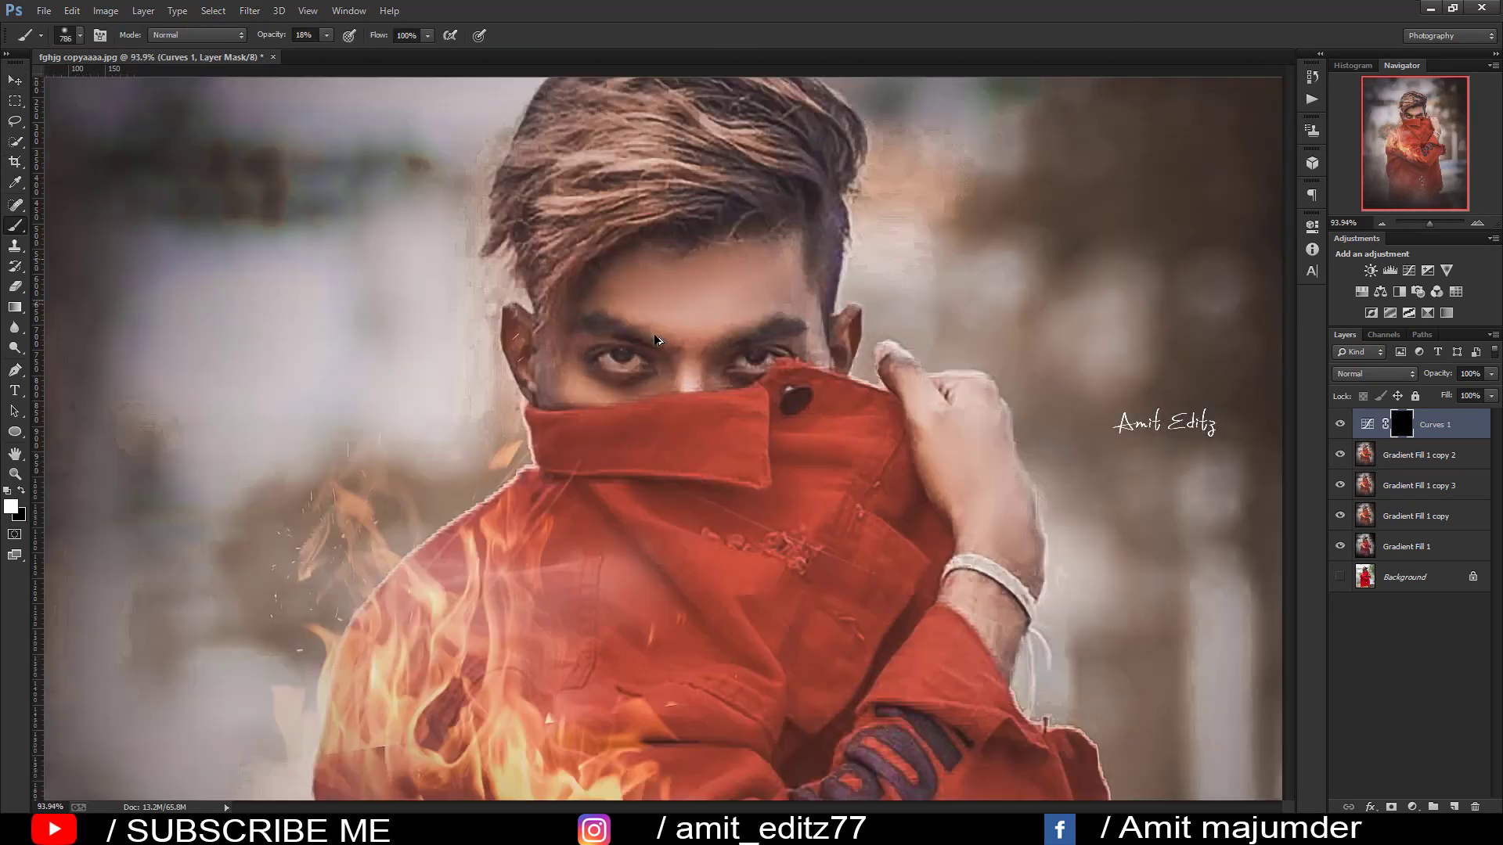
mouse_move(607, 382)
left_mouse_down()
mouse_move(290, 378)
mouse_move(134, 394)
left_mouse_up()
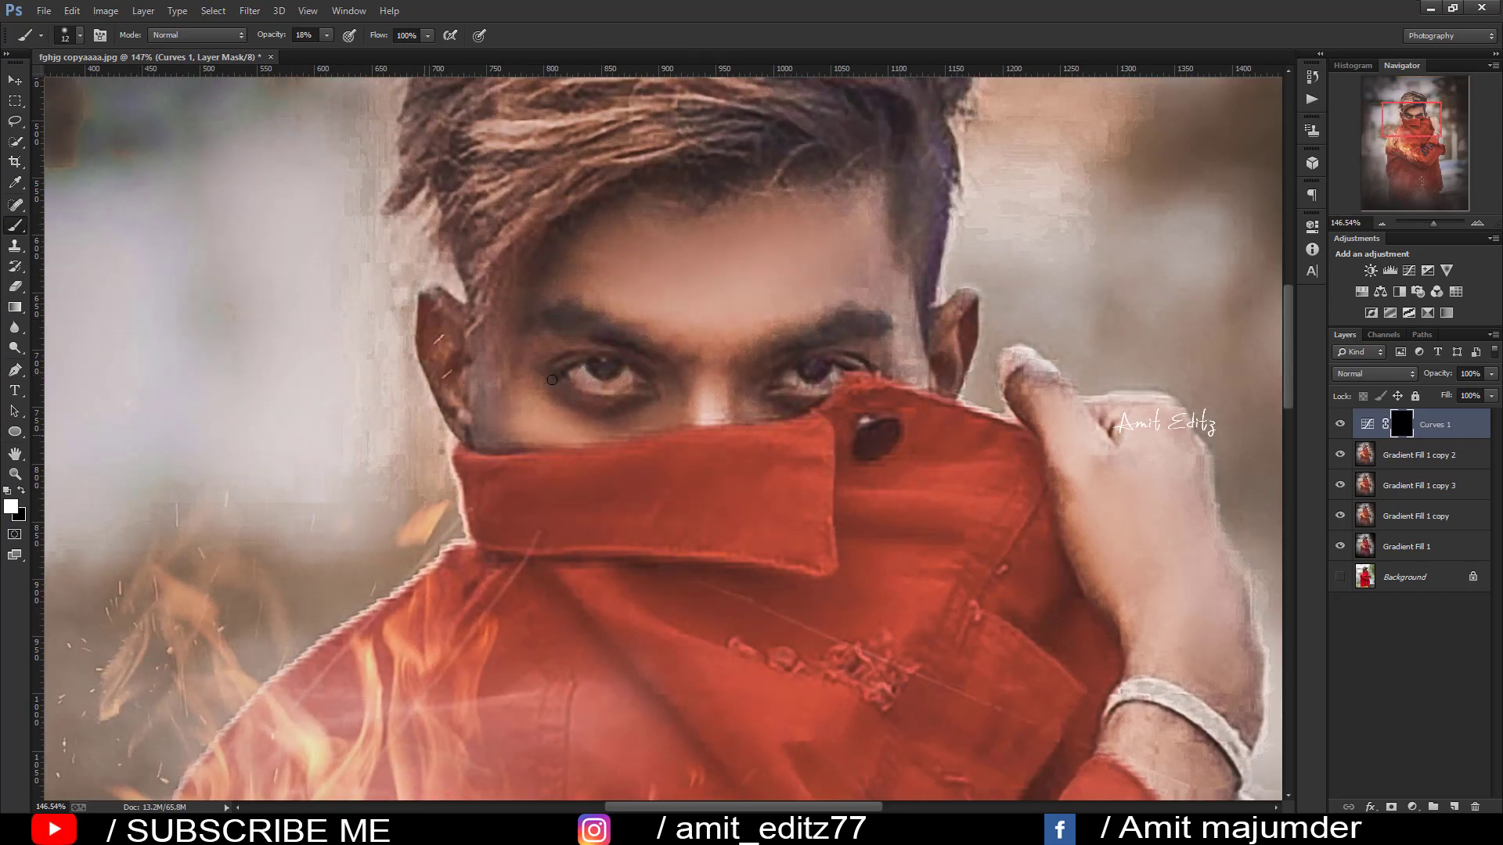
right_click(590, 356)
Step: Paint the man's eyes into the Curves 1 mask at 39% opacity to brighten them
left_click_drag(587, 355, 594, 371)
scroll(689, 396, "down", 3)
scroll(721, 396, "down", 3)
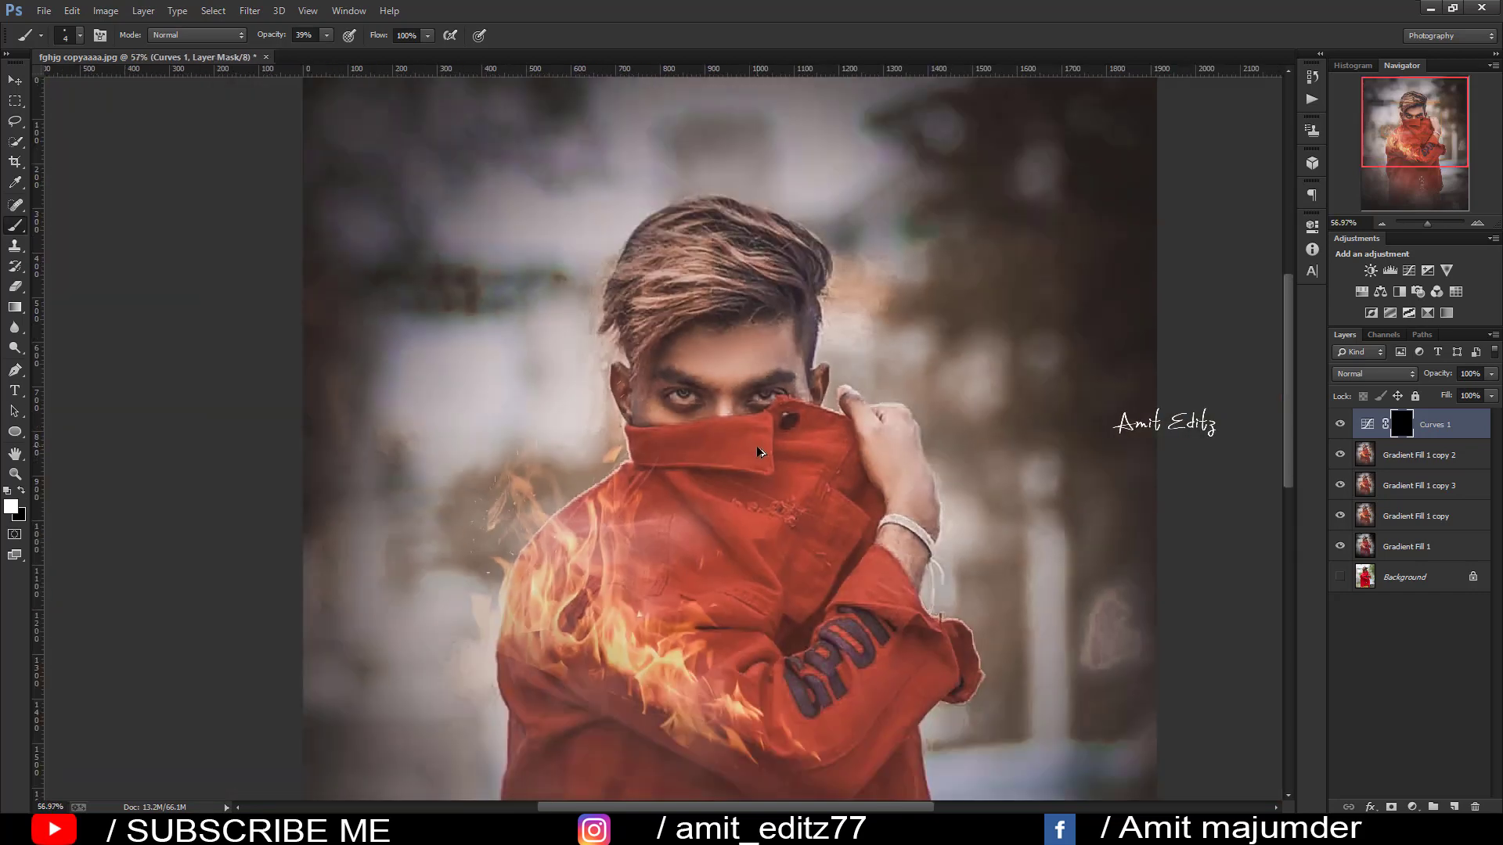
scroll(743, 430, "down", 2)
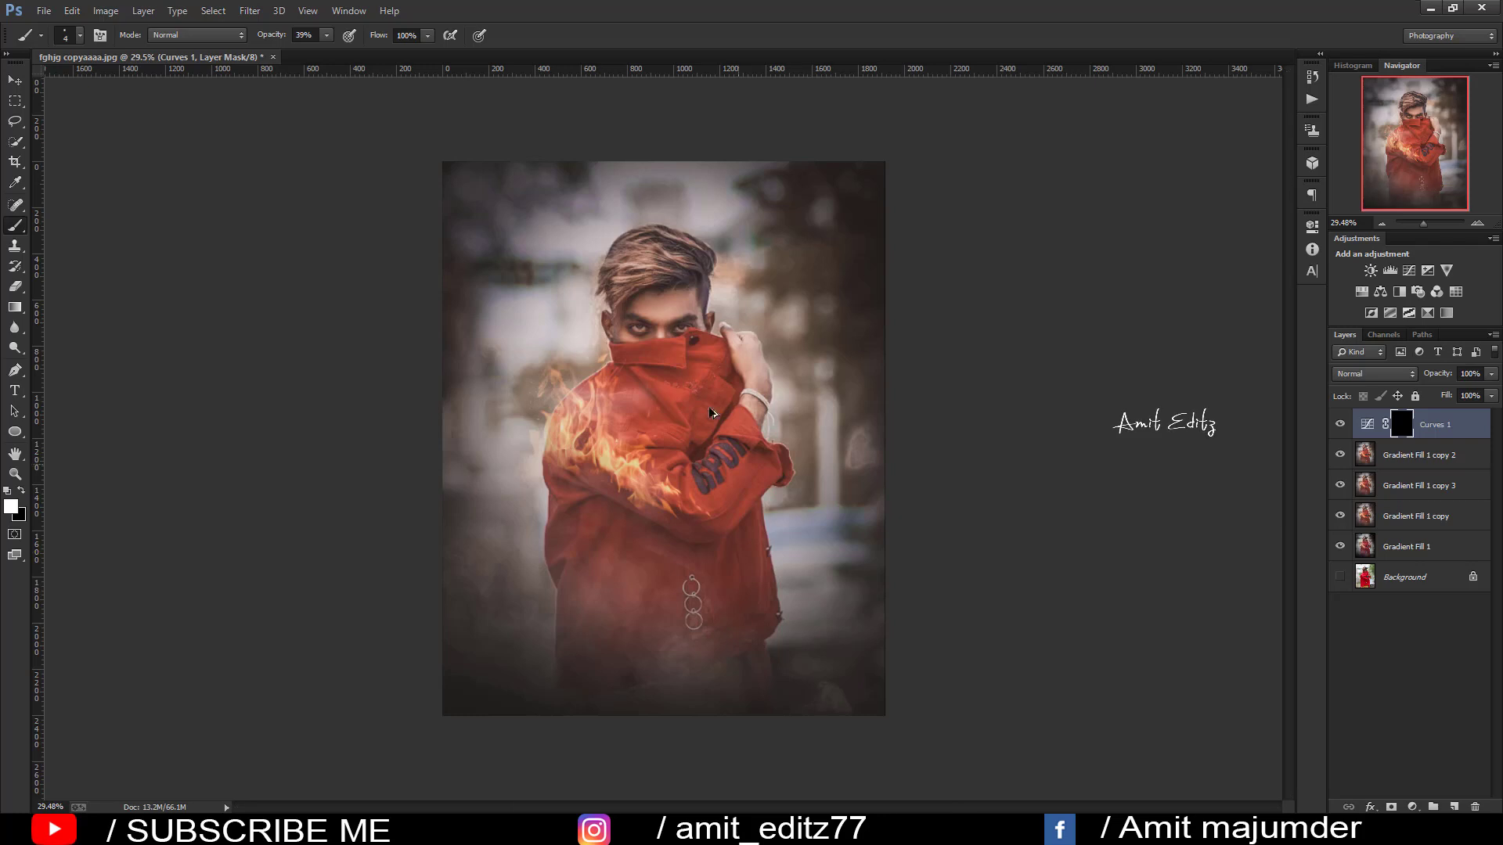
scroll(712, 410, "up", 2)
scroll(664, 352, "up", 4)
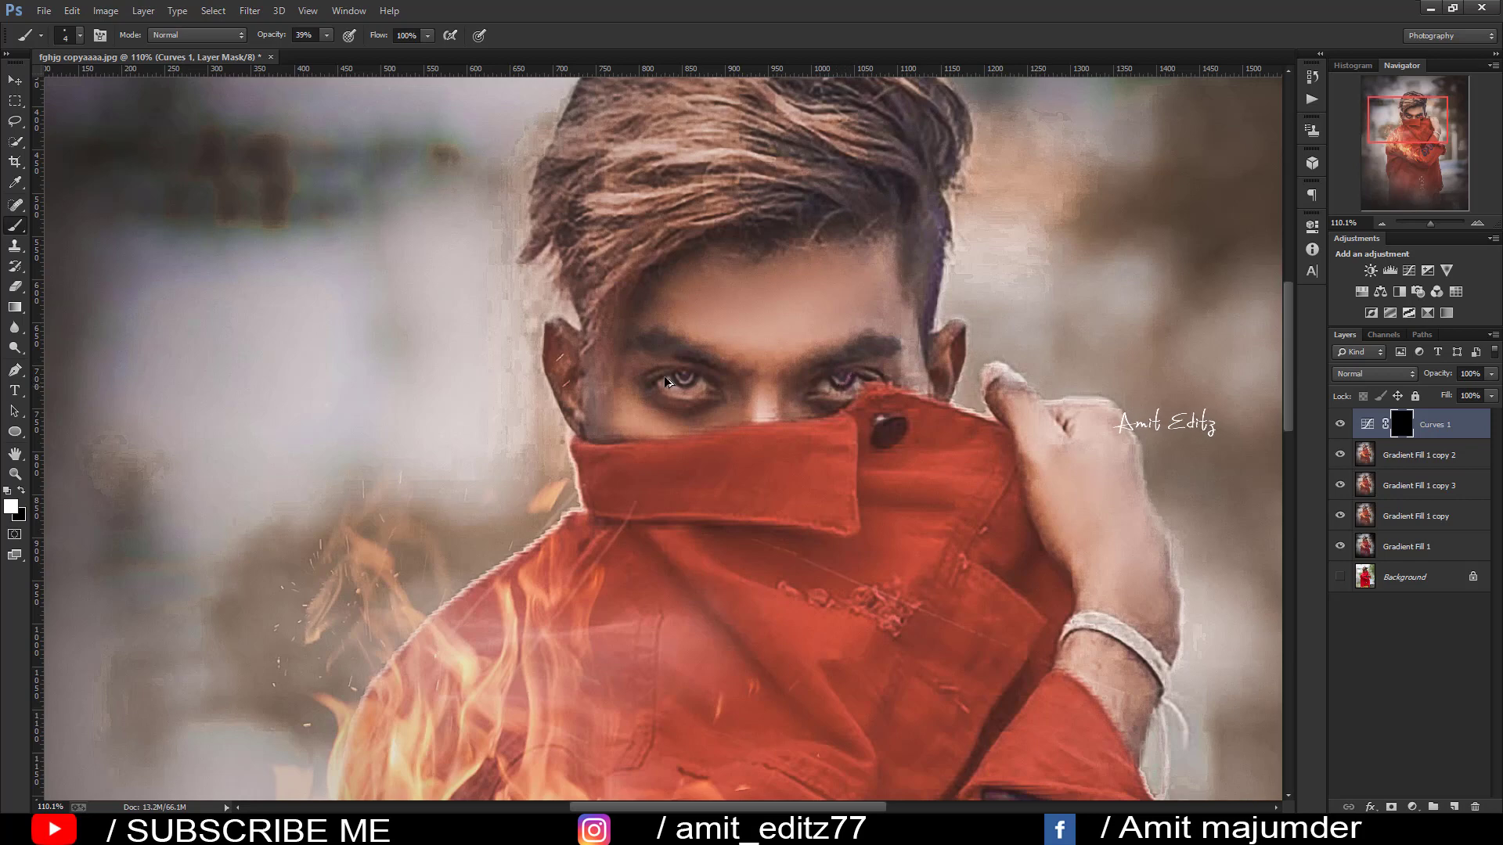
scroll(664, 376, "down", 4)
scroll(613, 438, "down", 2)
scroll(613, 438, "up", 1)
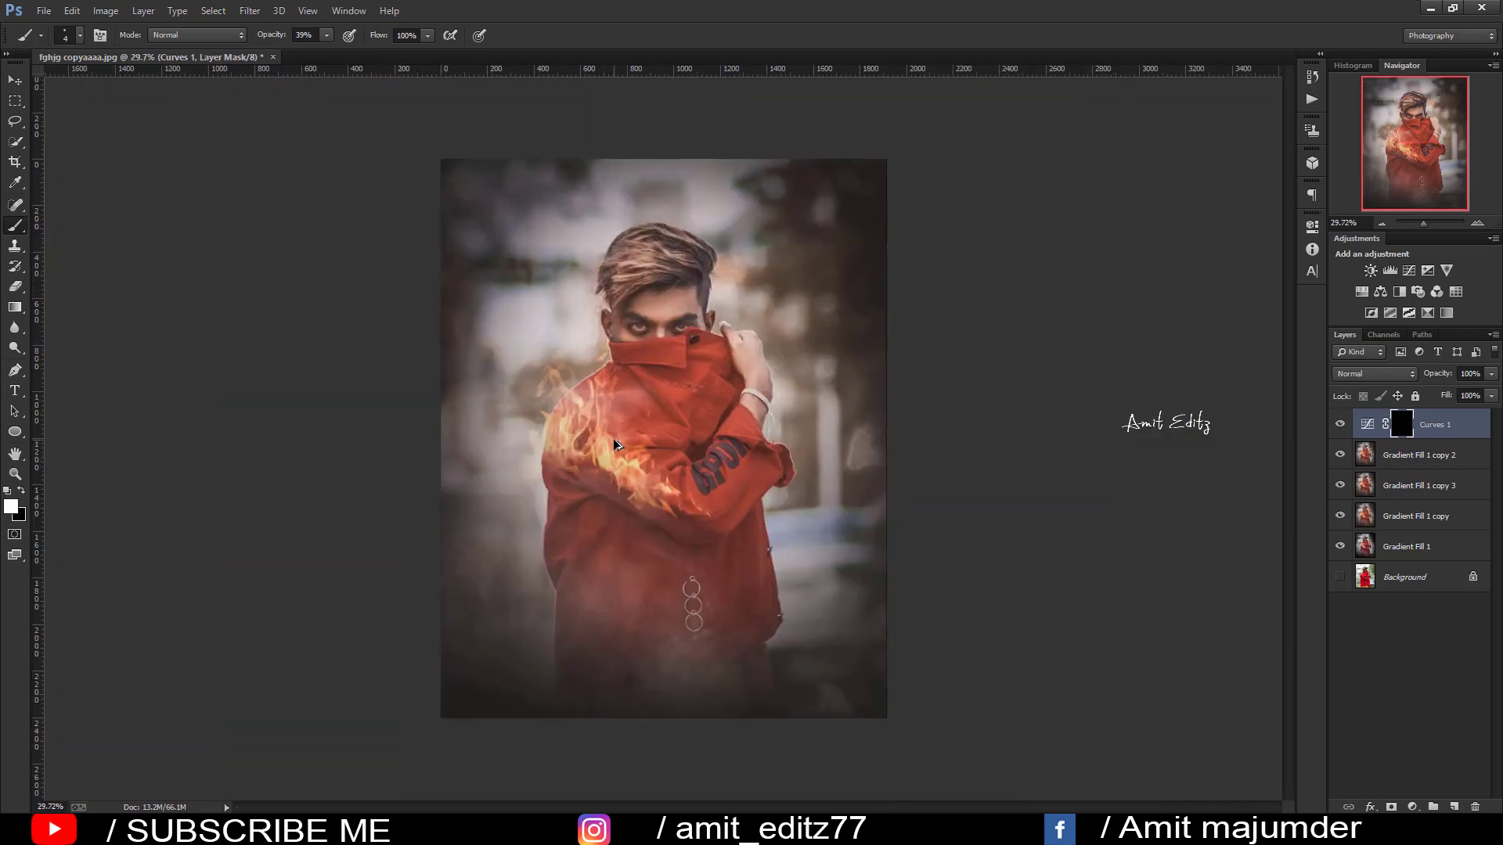
Step: Select Curves 1 down to Gradient Fill 1 and merge them into one Curves 1 layer
left_click(1409, 455, "shift")
left_click(1409, 485, "shift")
left_click(1409, 516, "shift")
left_click(1407, 546, "shift")
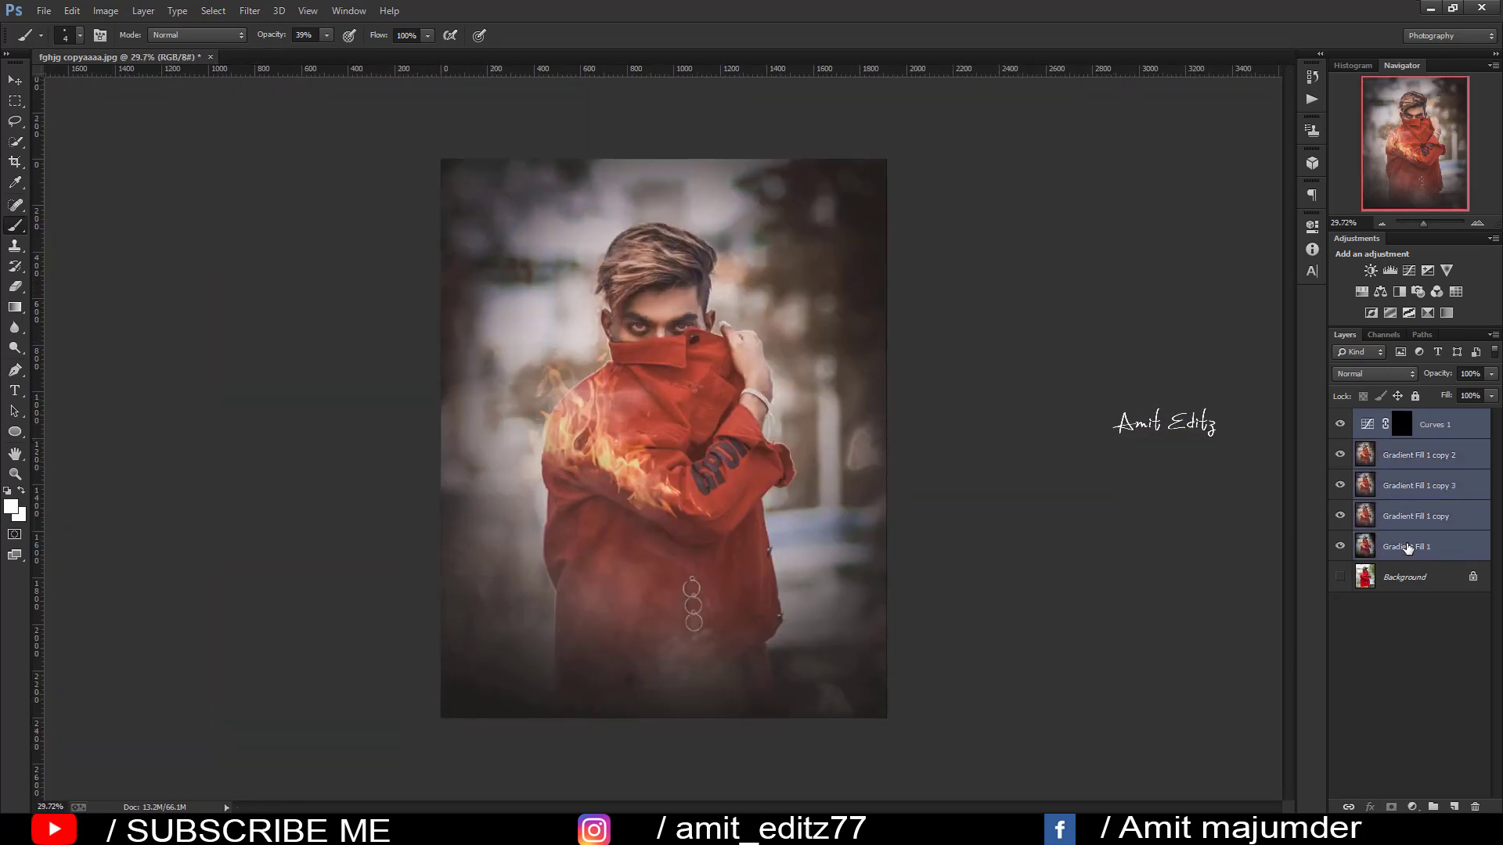
right_click(1406, 548)
left_click(1352, 579)
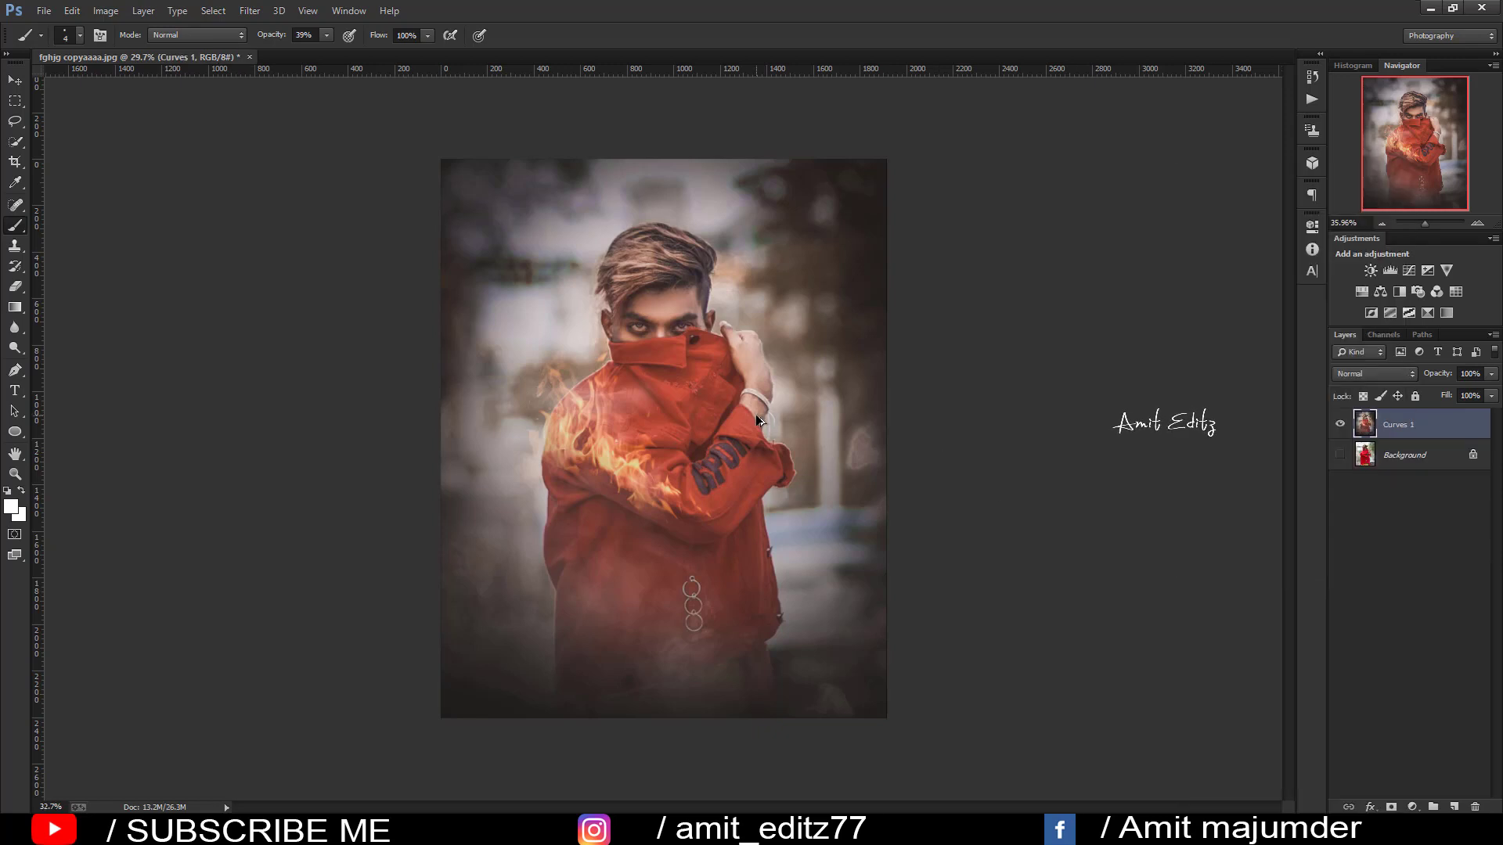
Step: Duplicate the merged layer as Curves 1 copy
left_click(15, 80)
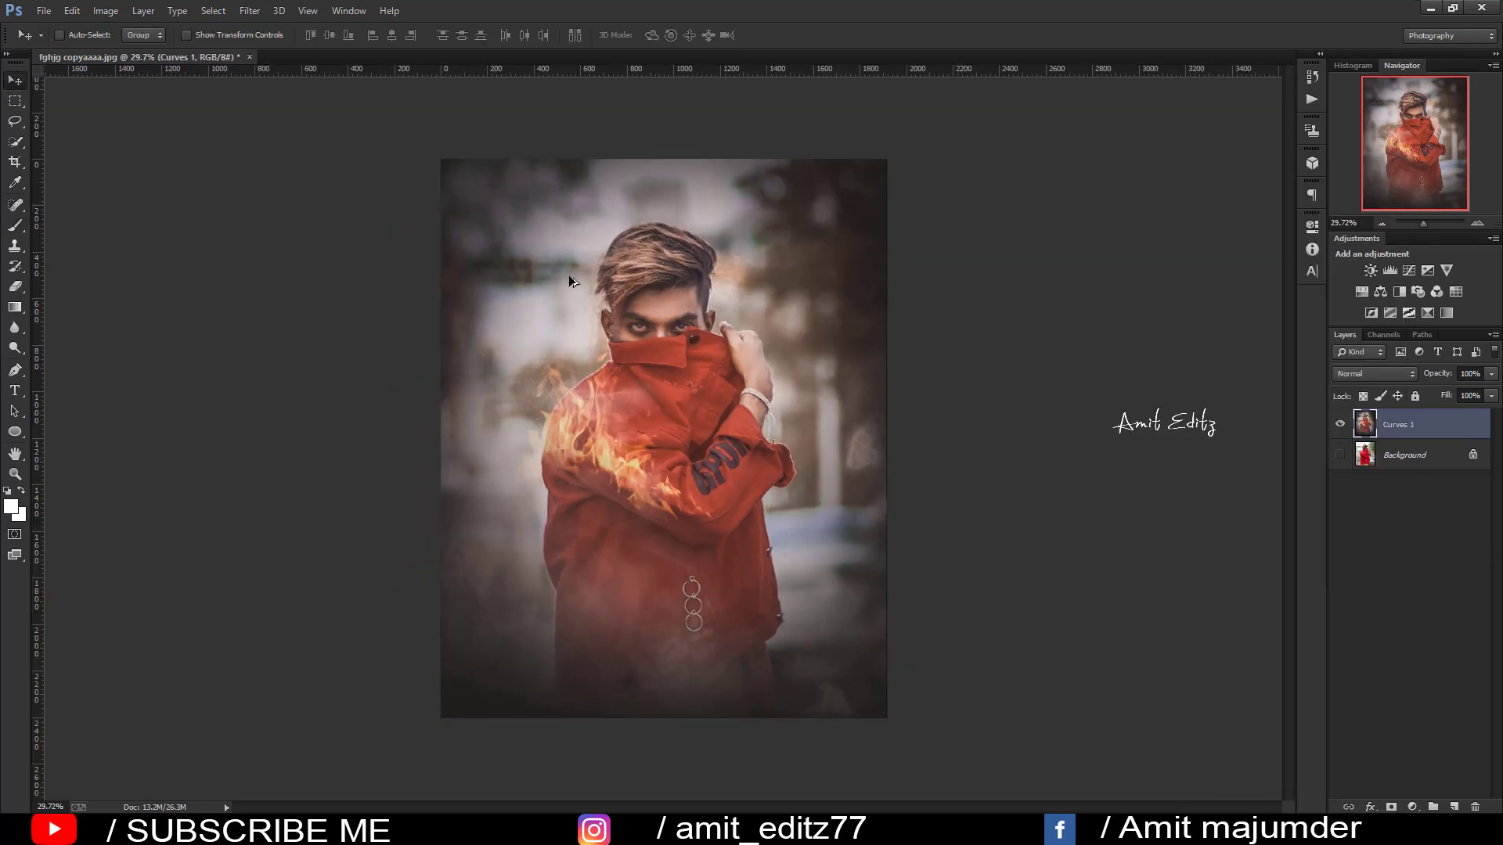
scroll(570, 281, "up", 1)
scroll(570, 281, "down", 2)
scroll(570, 280, "down", 1)
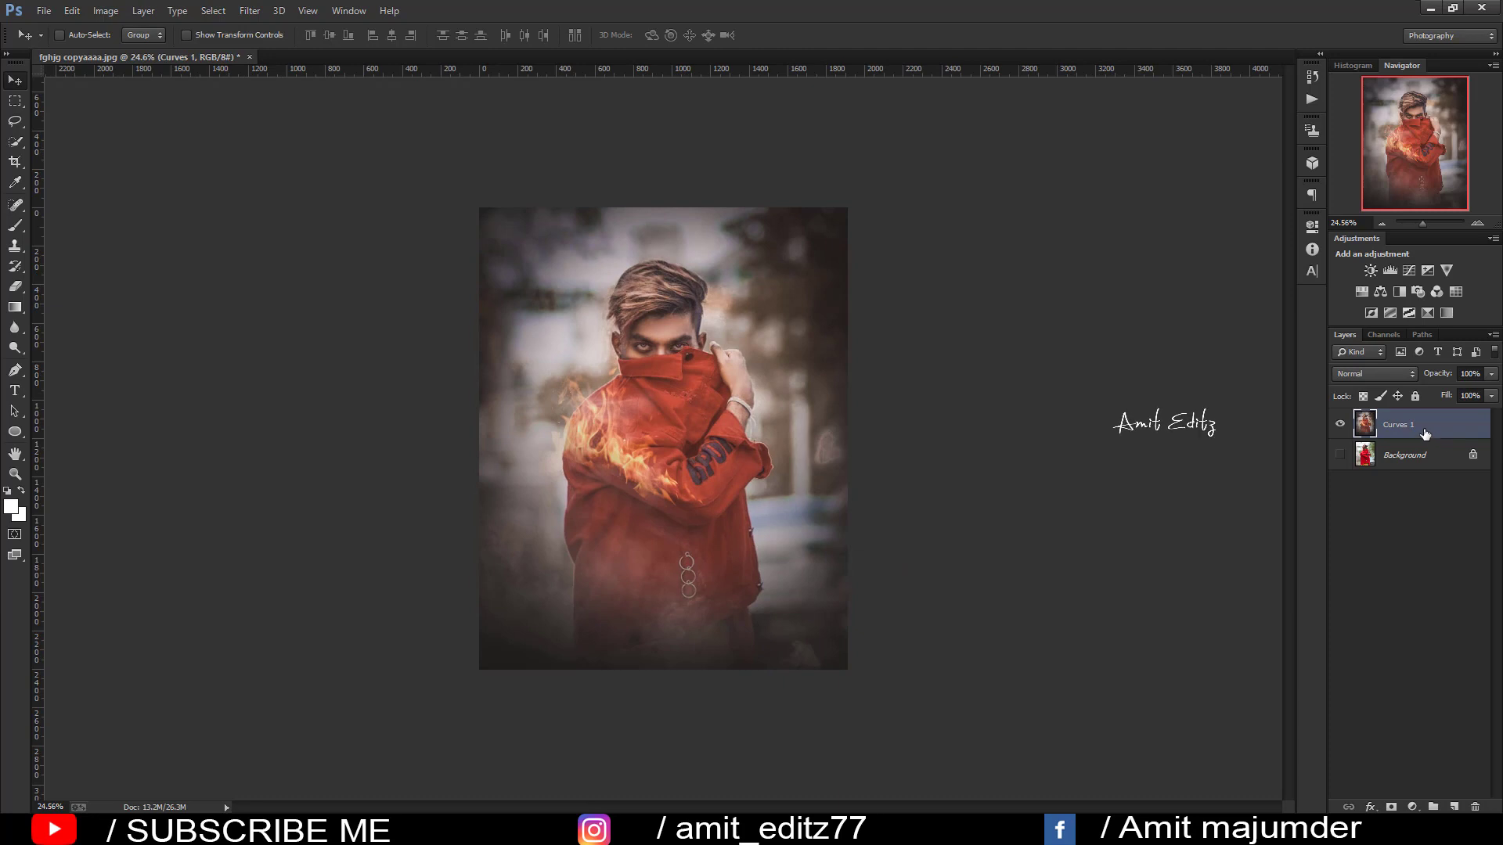
left_click_drag(1425, 434, 1454, 807)
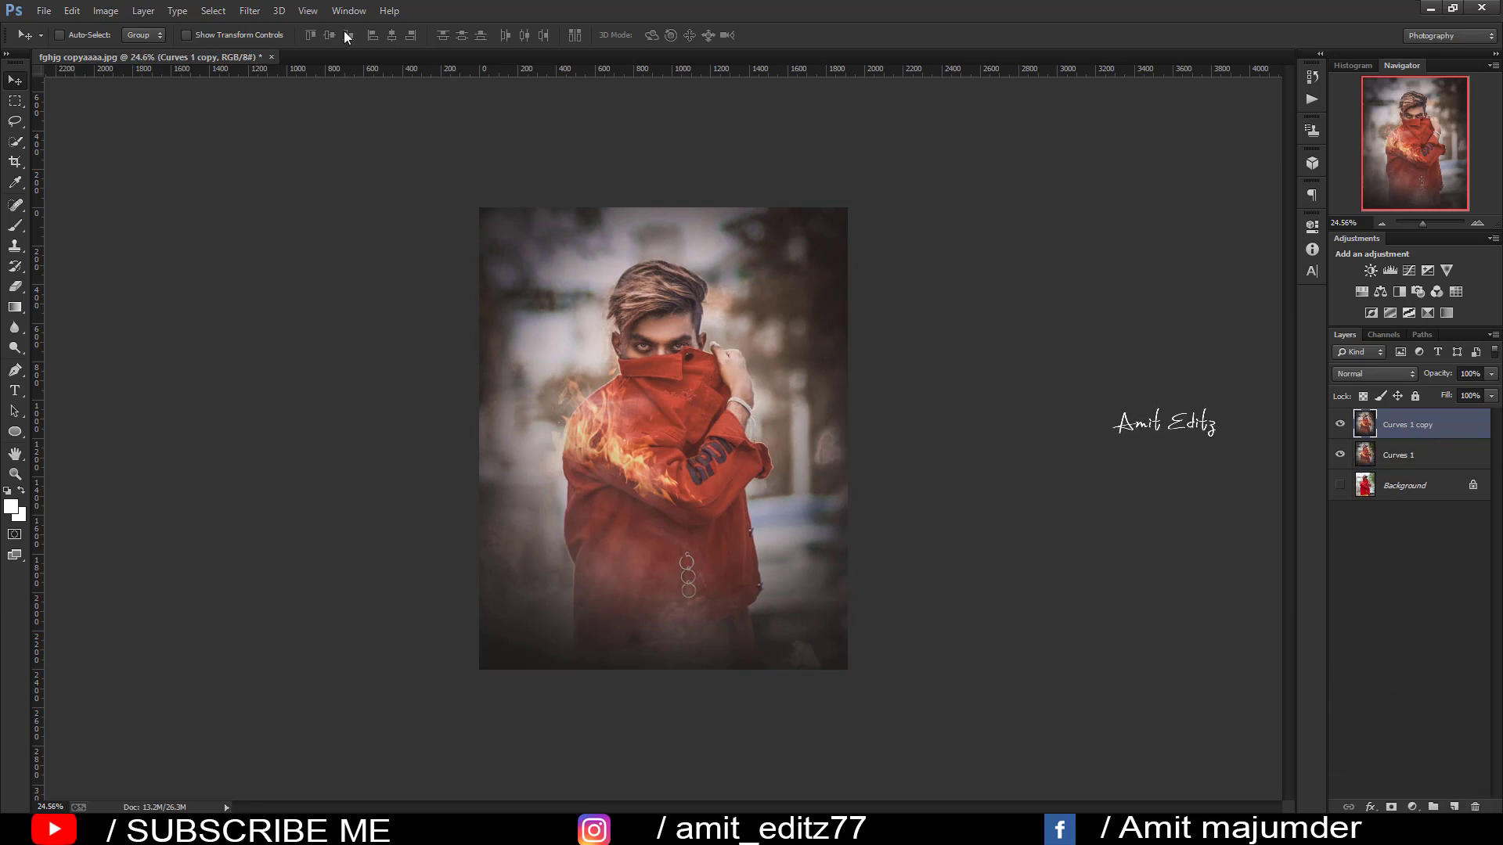
left_click(250, 11)
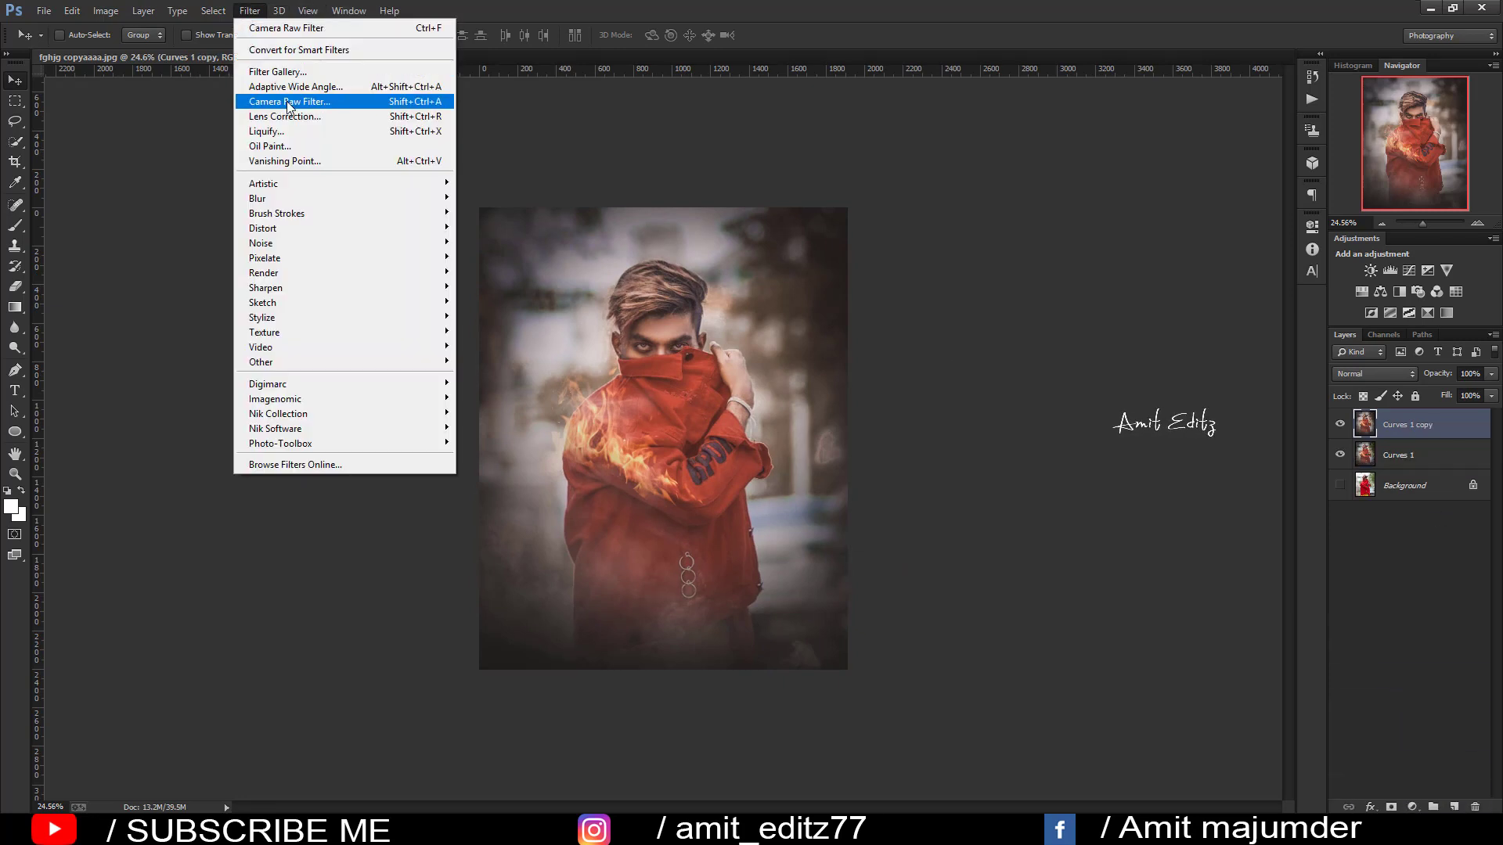
Step: Grade Curves 1 copy in Camera Raw: Shadows +33, Blacks +17, Clarity +14, Saturation -20, highlights hue 32
left_click(288, 103)
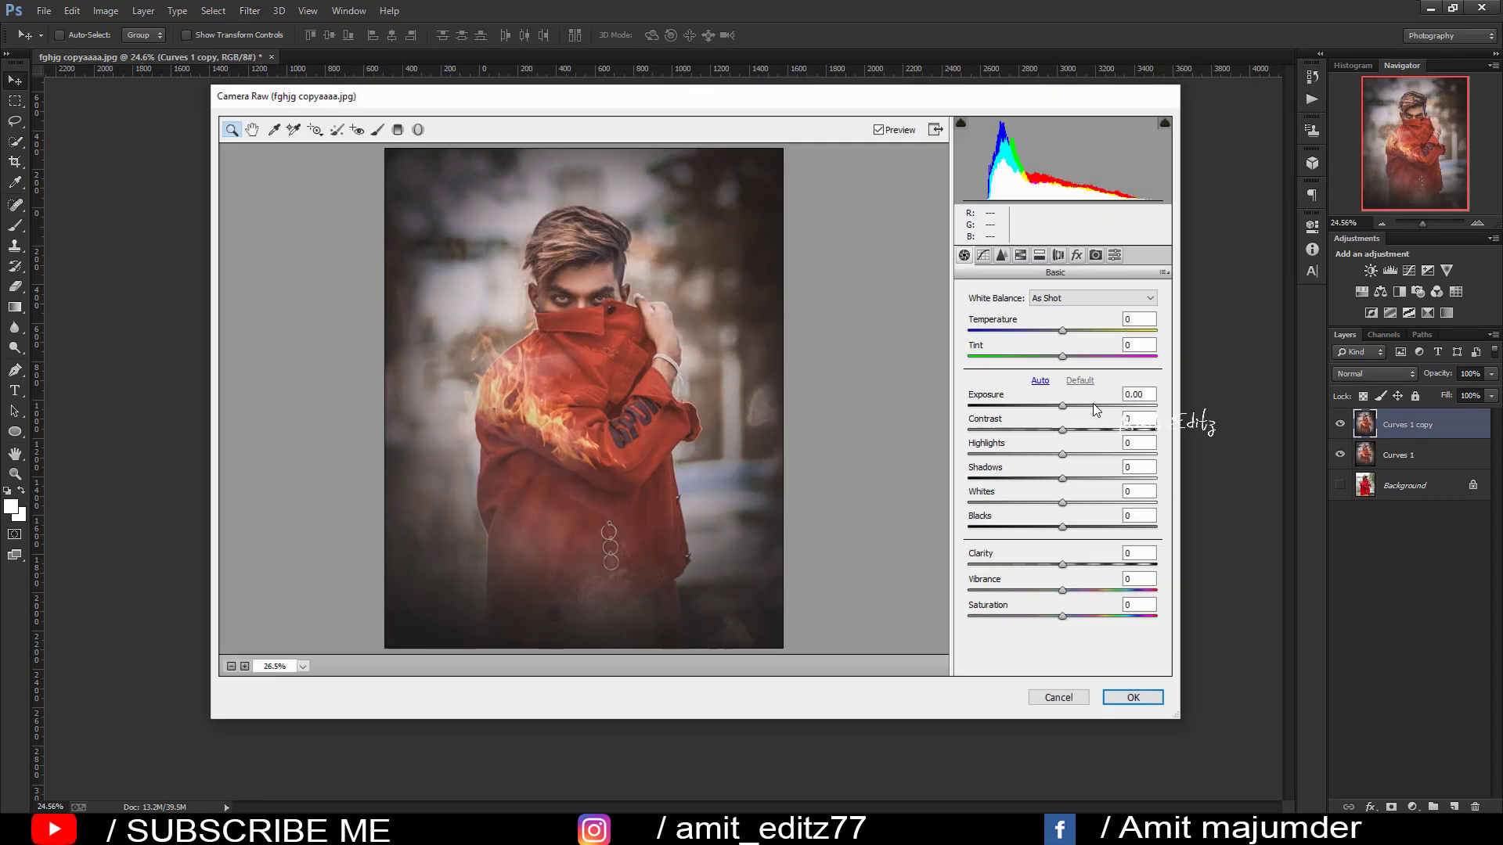
mouse_move(1062, 430)
left_mouse_down()
mouse_move(1108, 426)
mouse_move(1064, 429)
mouse_move(1082, 479)
mouse_move(1100, 482)
mouse_move(1076, 564)
mouse_move(1085, 591)
mouse_move(1046, 622)
left_mouse_up()
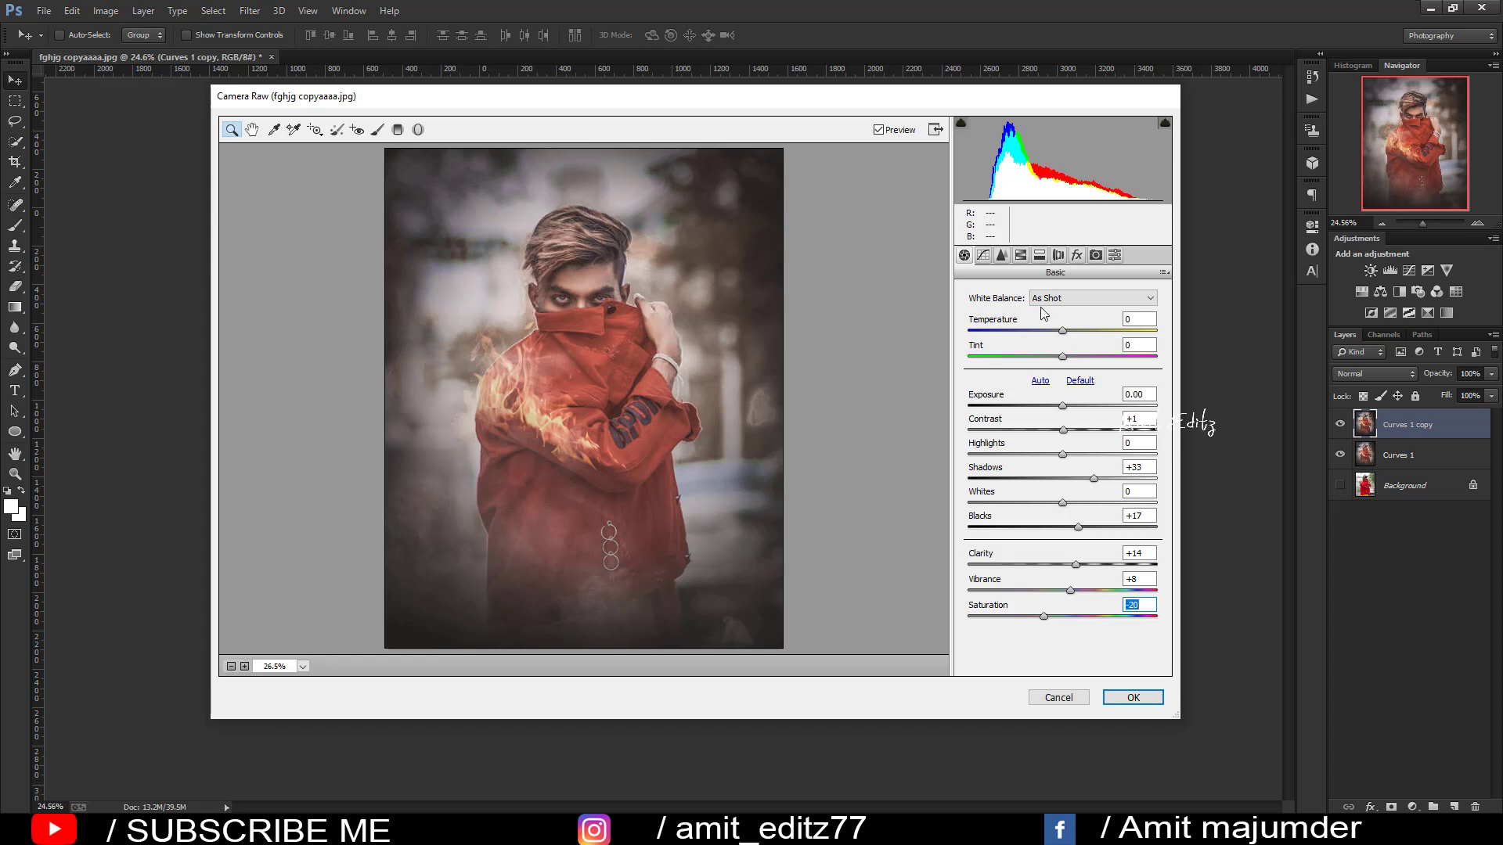
left_click_drag(1063, 429, 1069, 431)
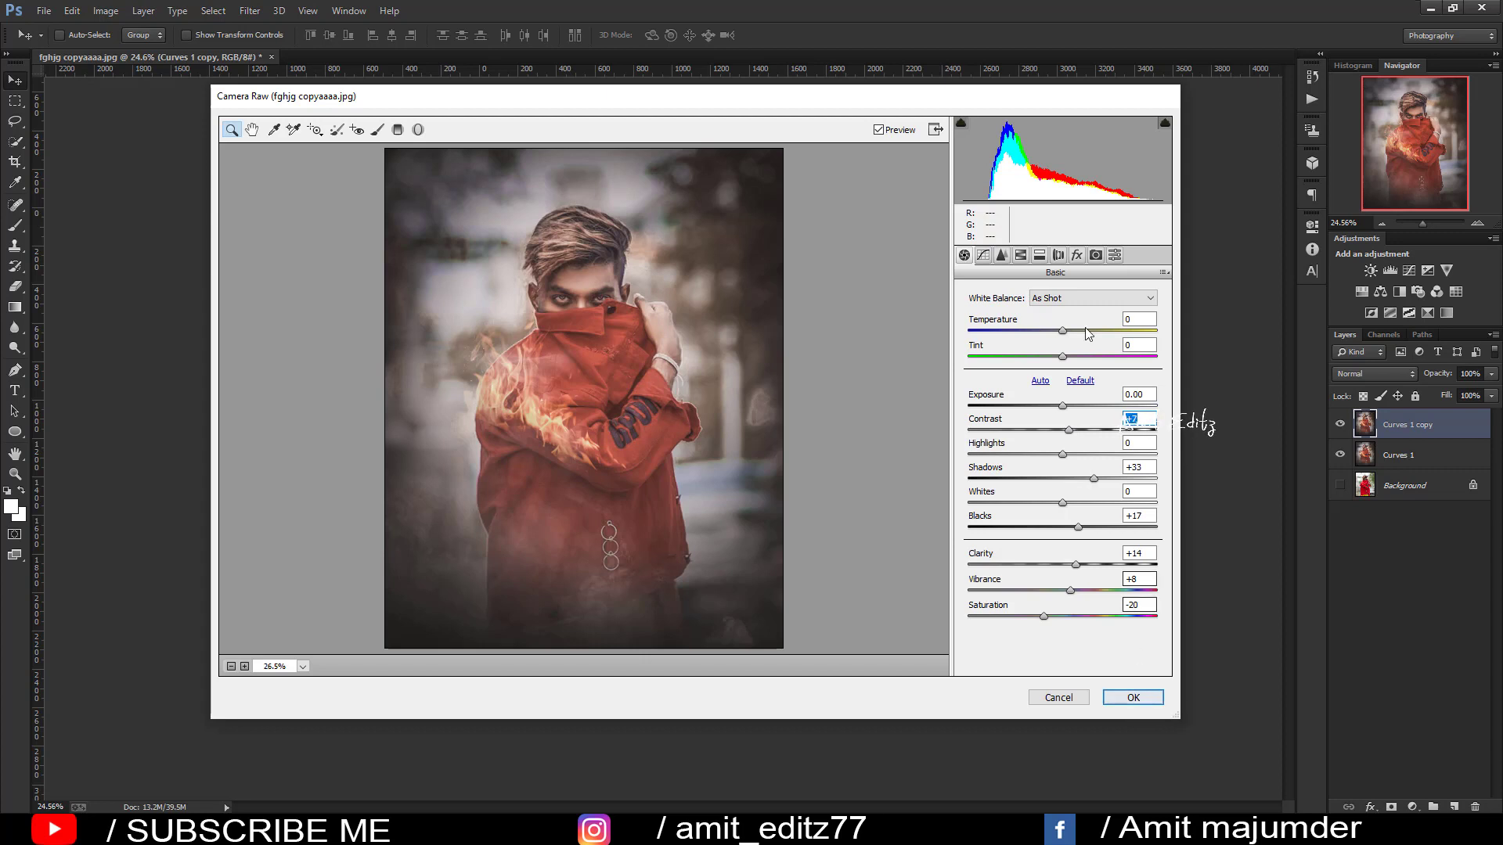
left_click(1020, 256)
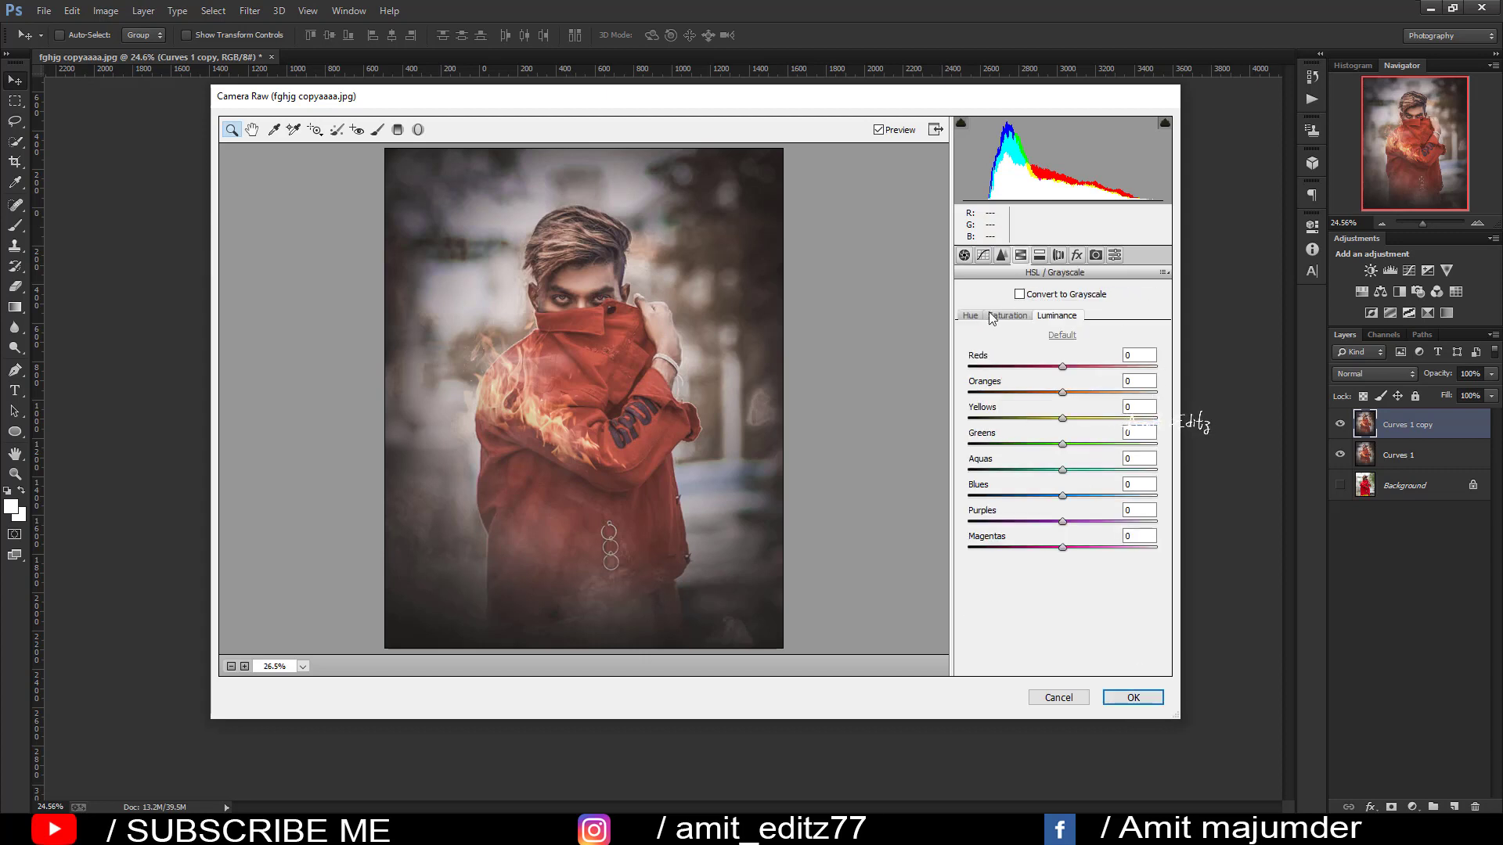
left_click(1039, 256)
left_click_drag(972, 323, 987, 321)
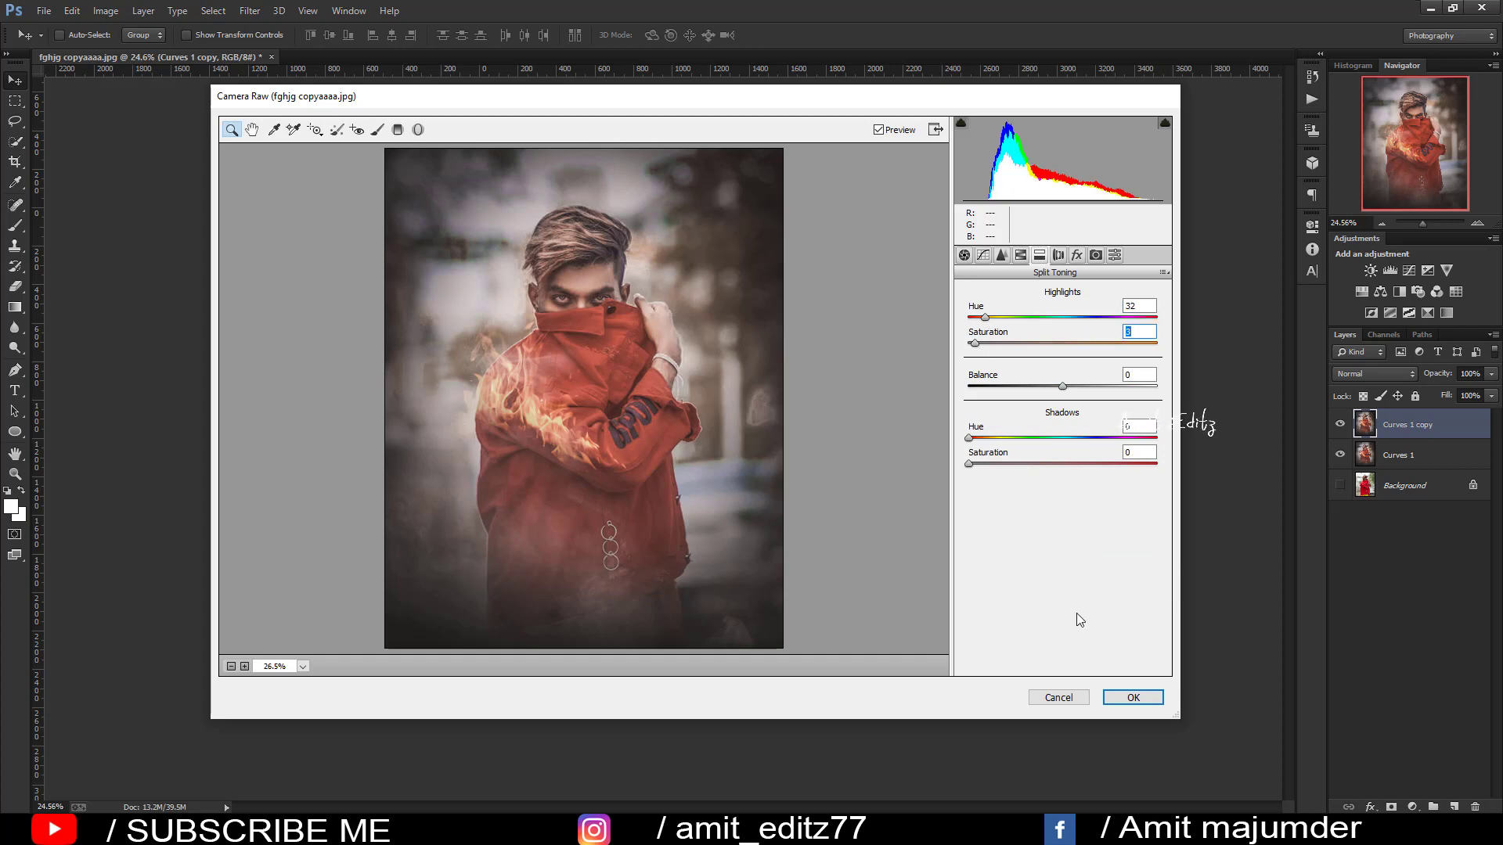
Step: Apply the Camera Raw grade and merge both Curves layers into Curves 1 copy
left_click(1124, 697)
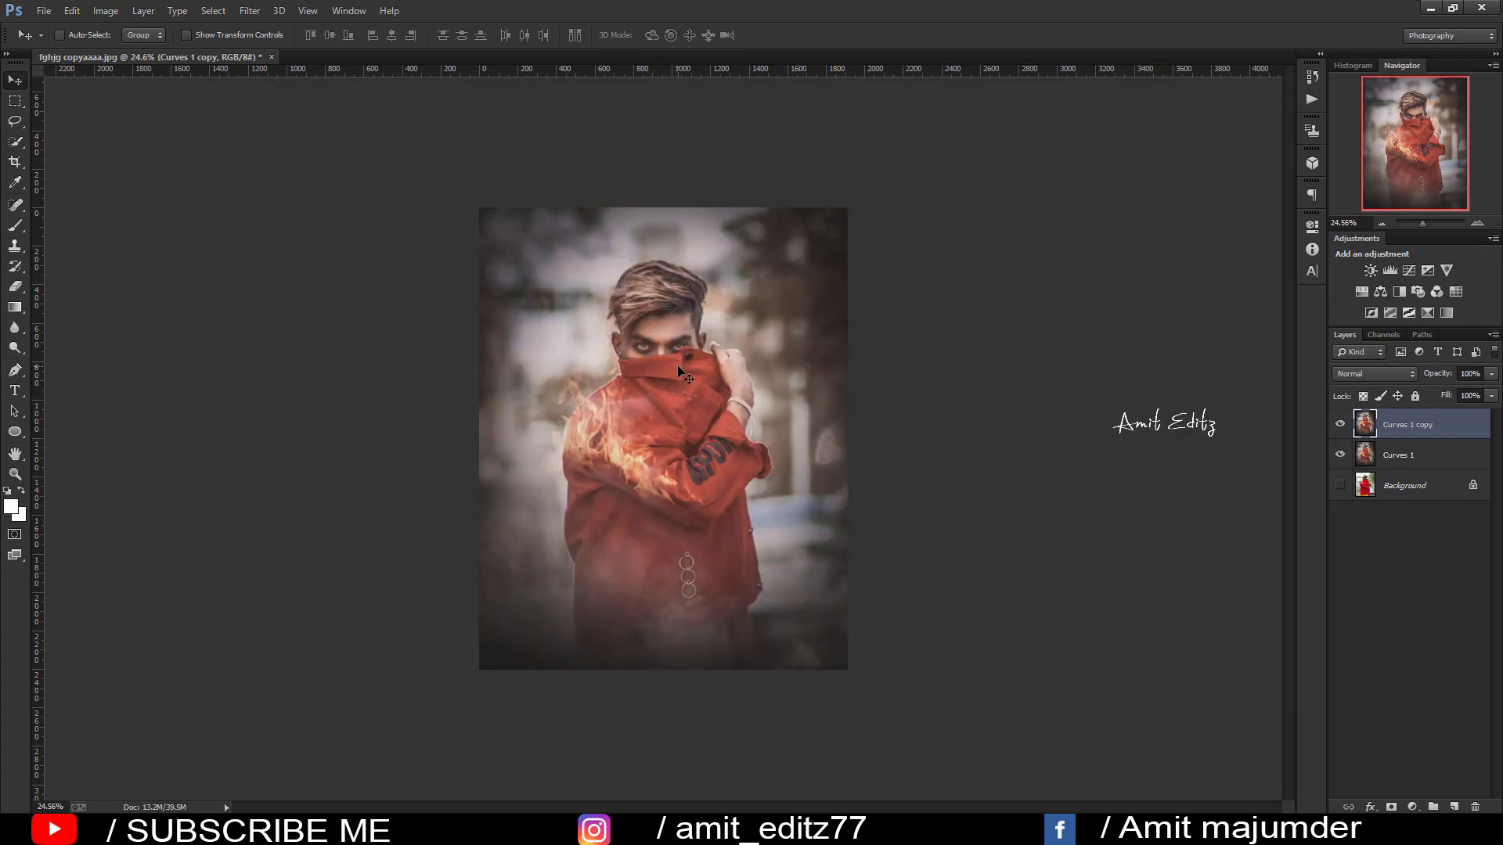
left_click(1401, 455, "shift")
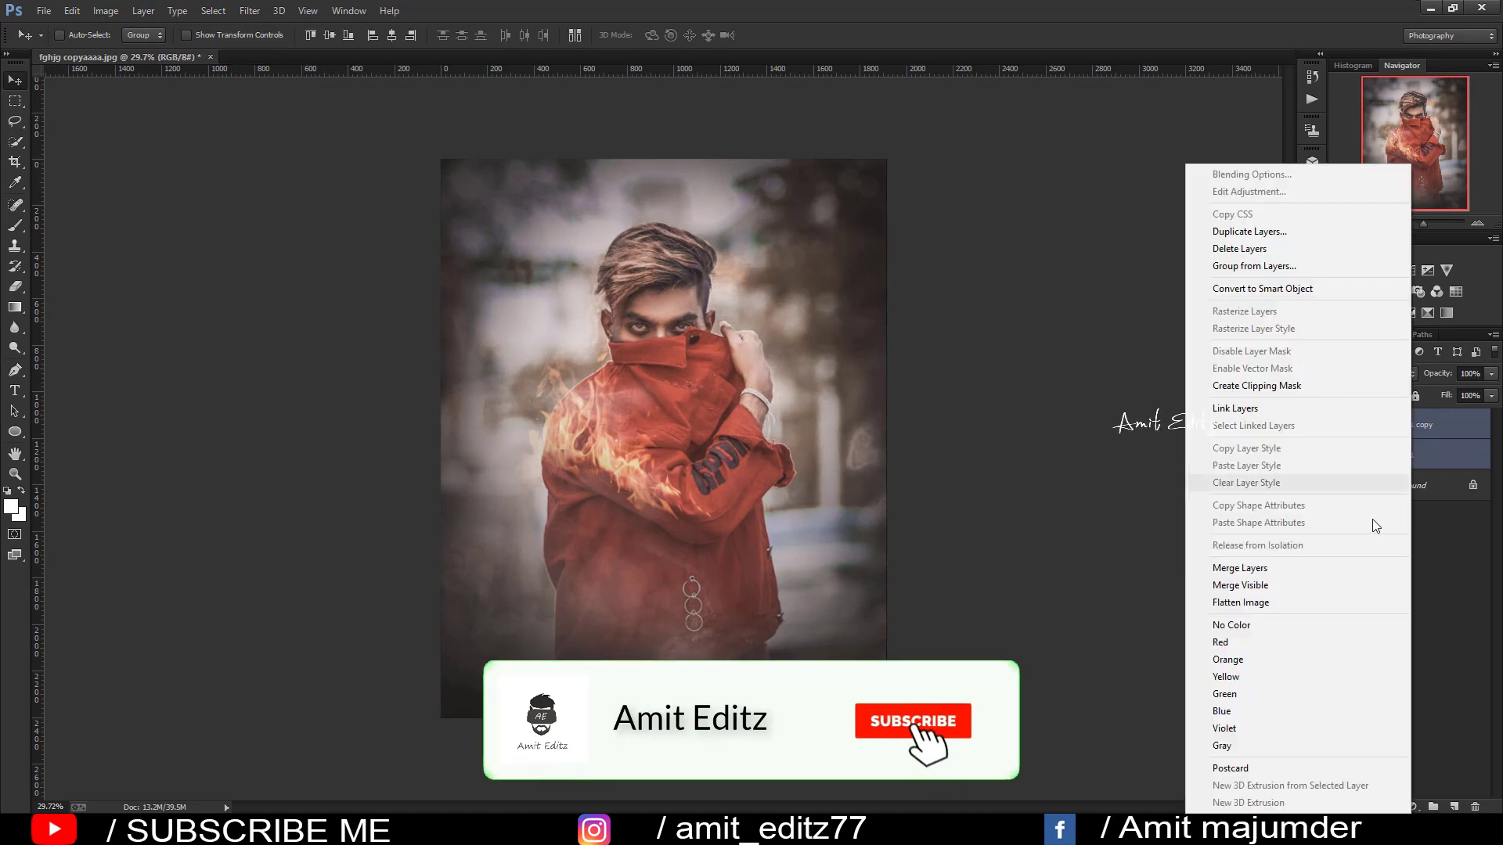
right_click(1409, 454)
left_click(1308, 569)
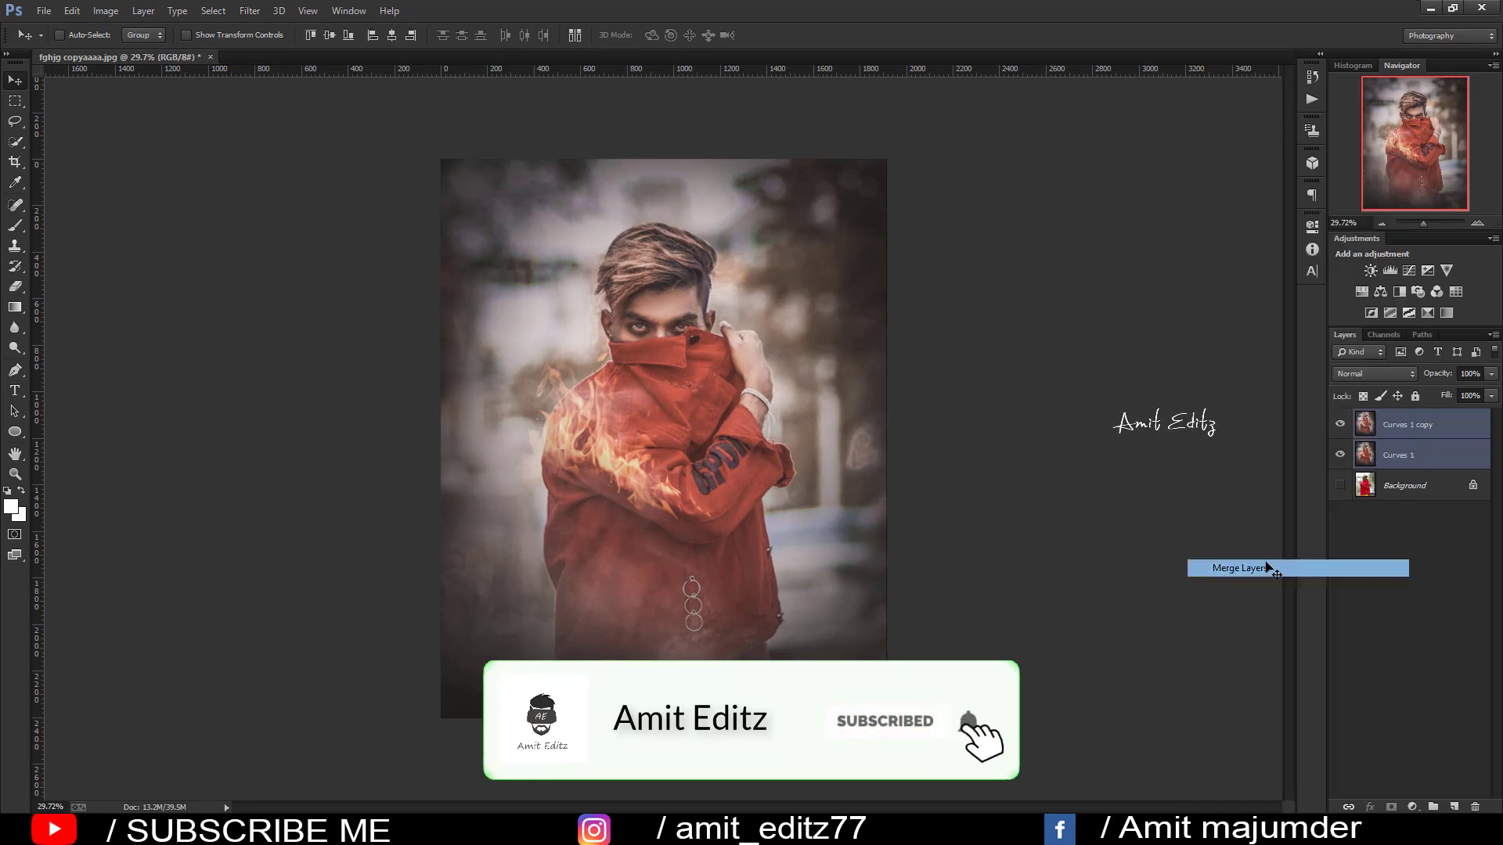
Step: Duplicate the merged layer as Curves 1 copy 2
left_click(14, 307)
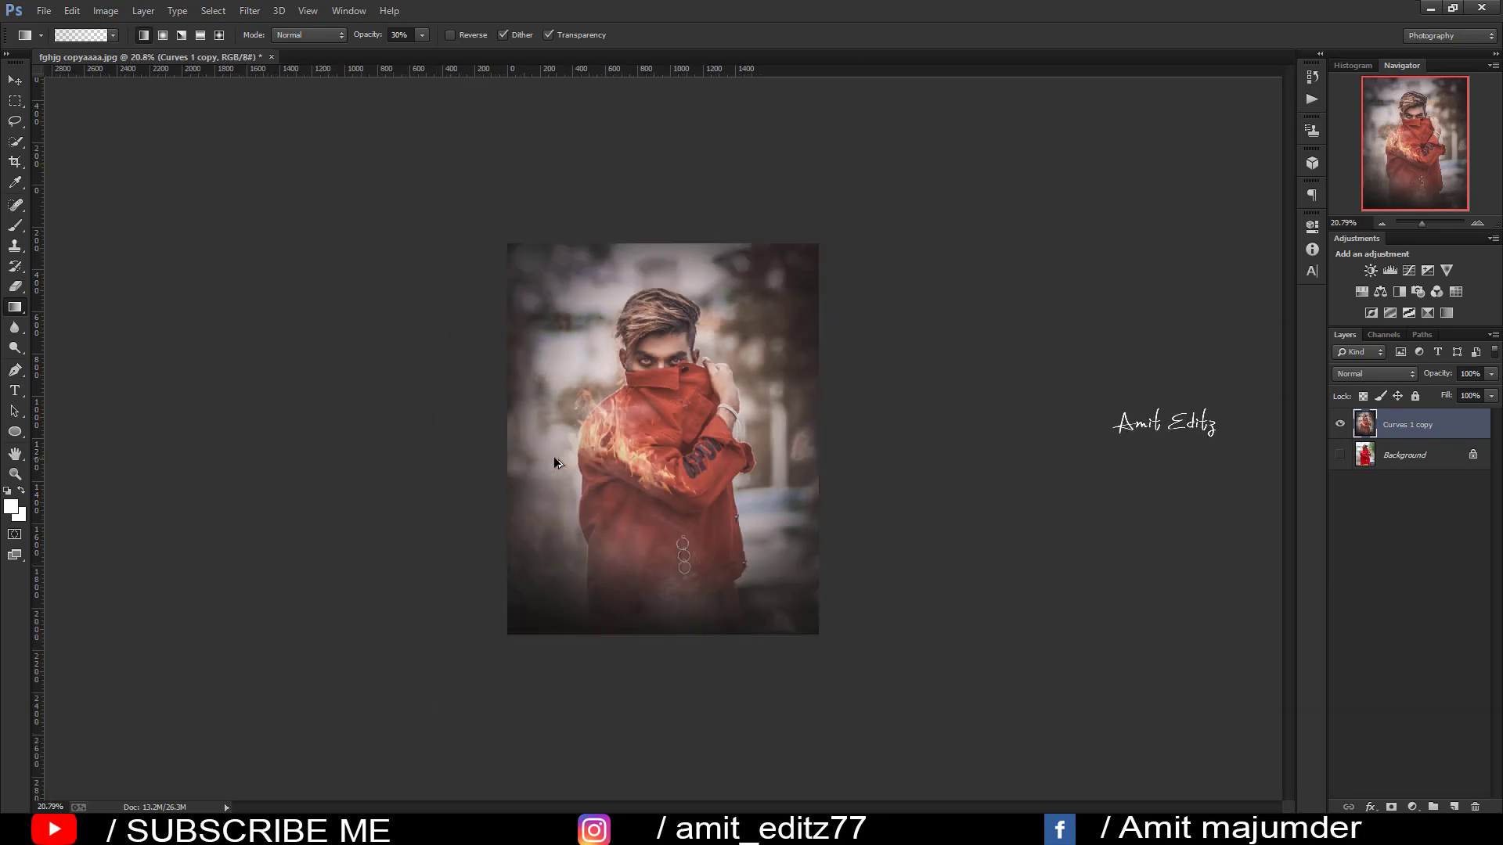
scroll(560, 459, "down", 2)
left_click(14, 80)
scroll(663, 438, "up", 1)
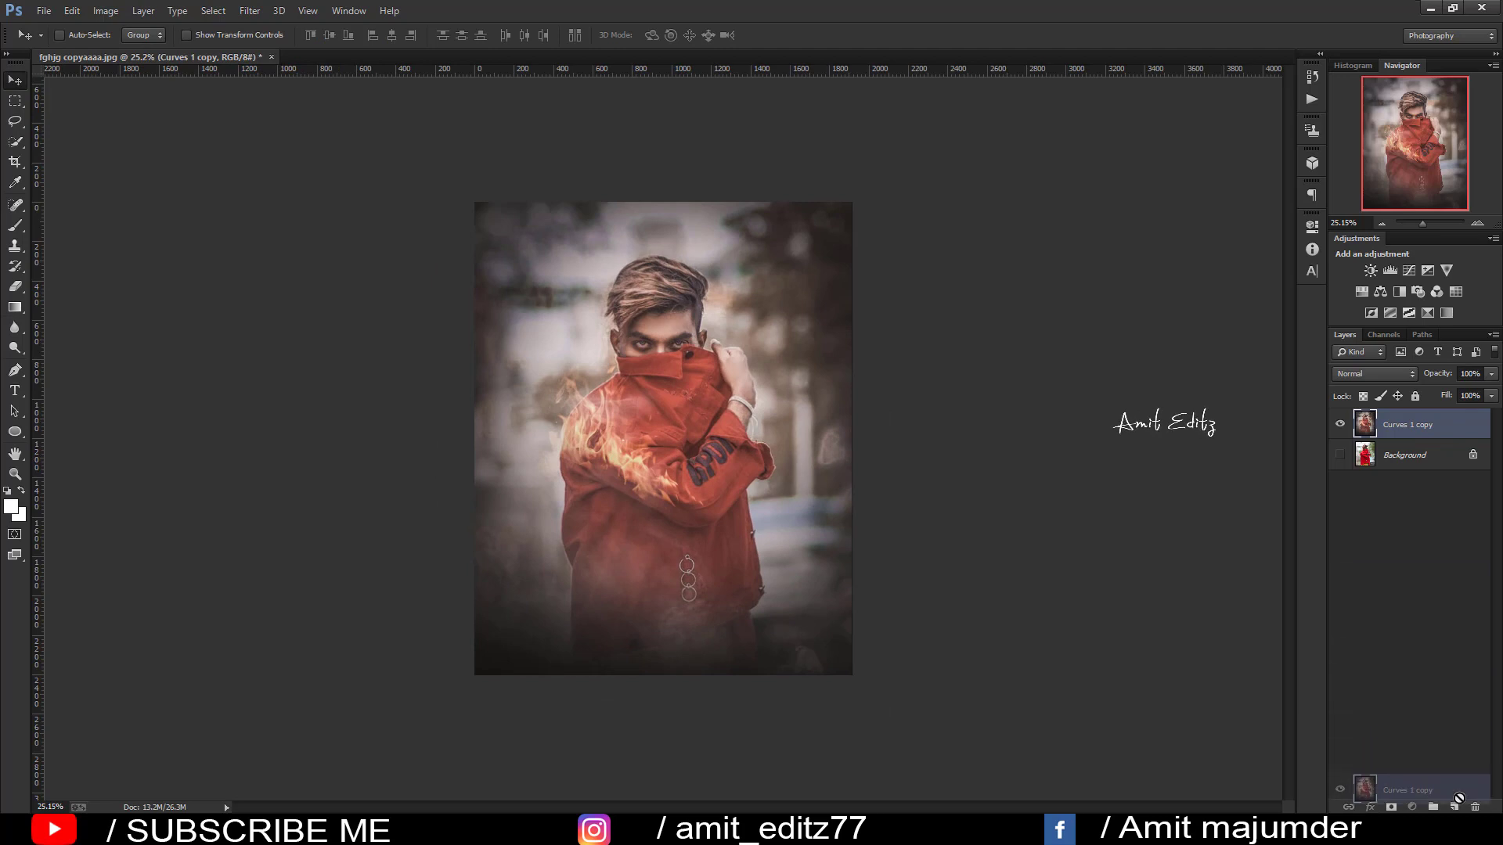
left_click_drag(1429, 444, 1453, 807)
Step: Sharpen the top layer with a High Pass filter blended in Soft Light mode
left_click(250, 10)
mouse_move(261, 362)
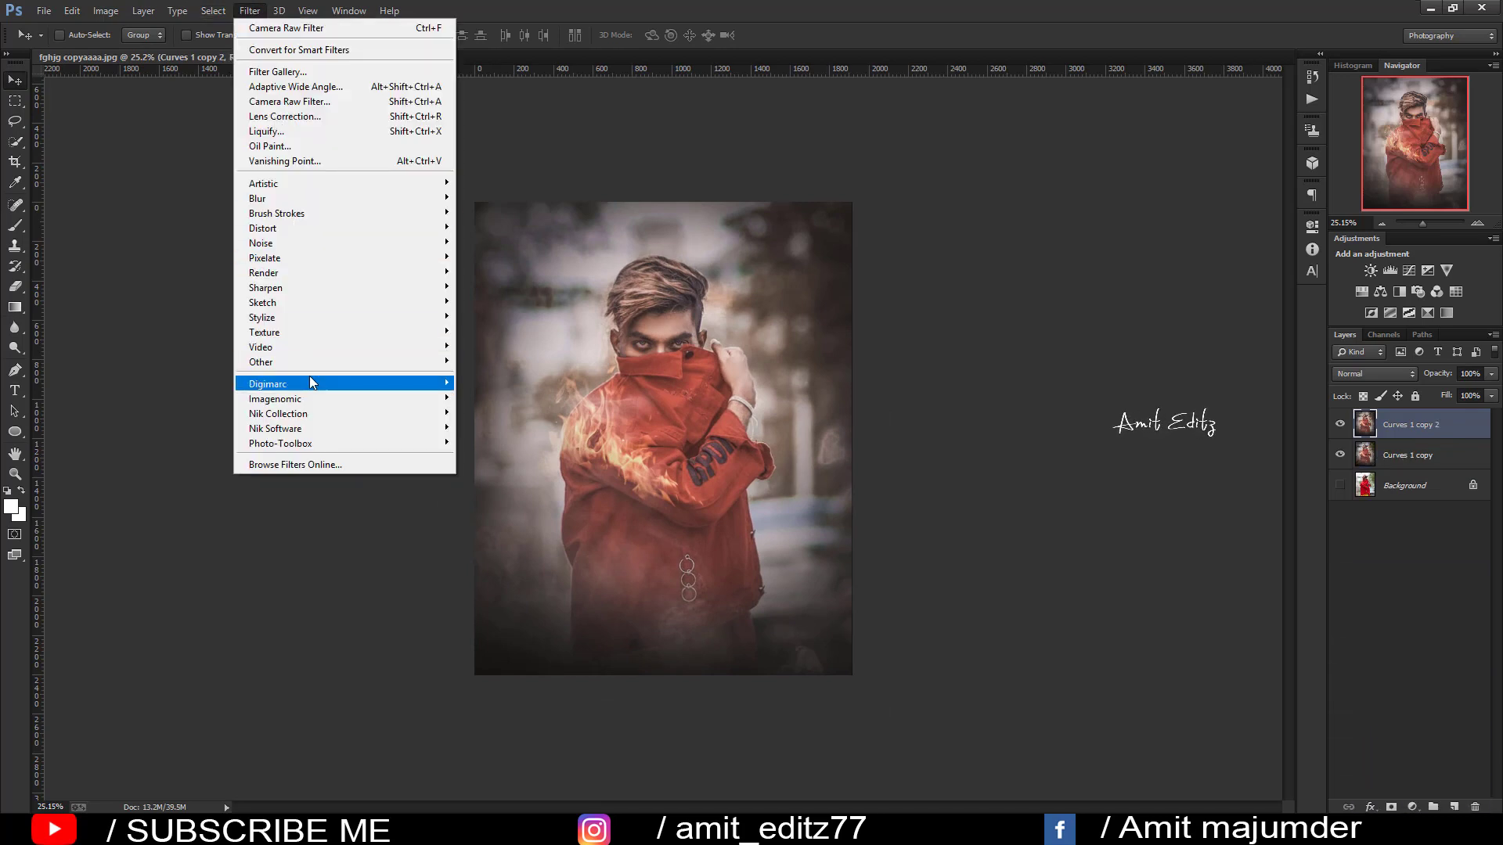
left_click(488, 377)
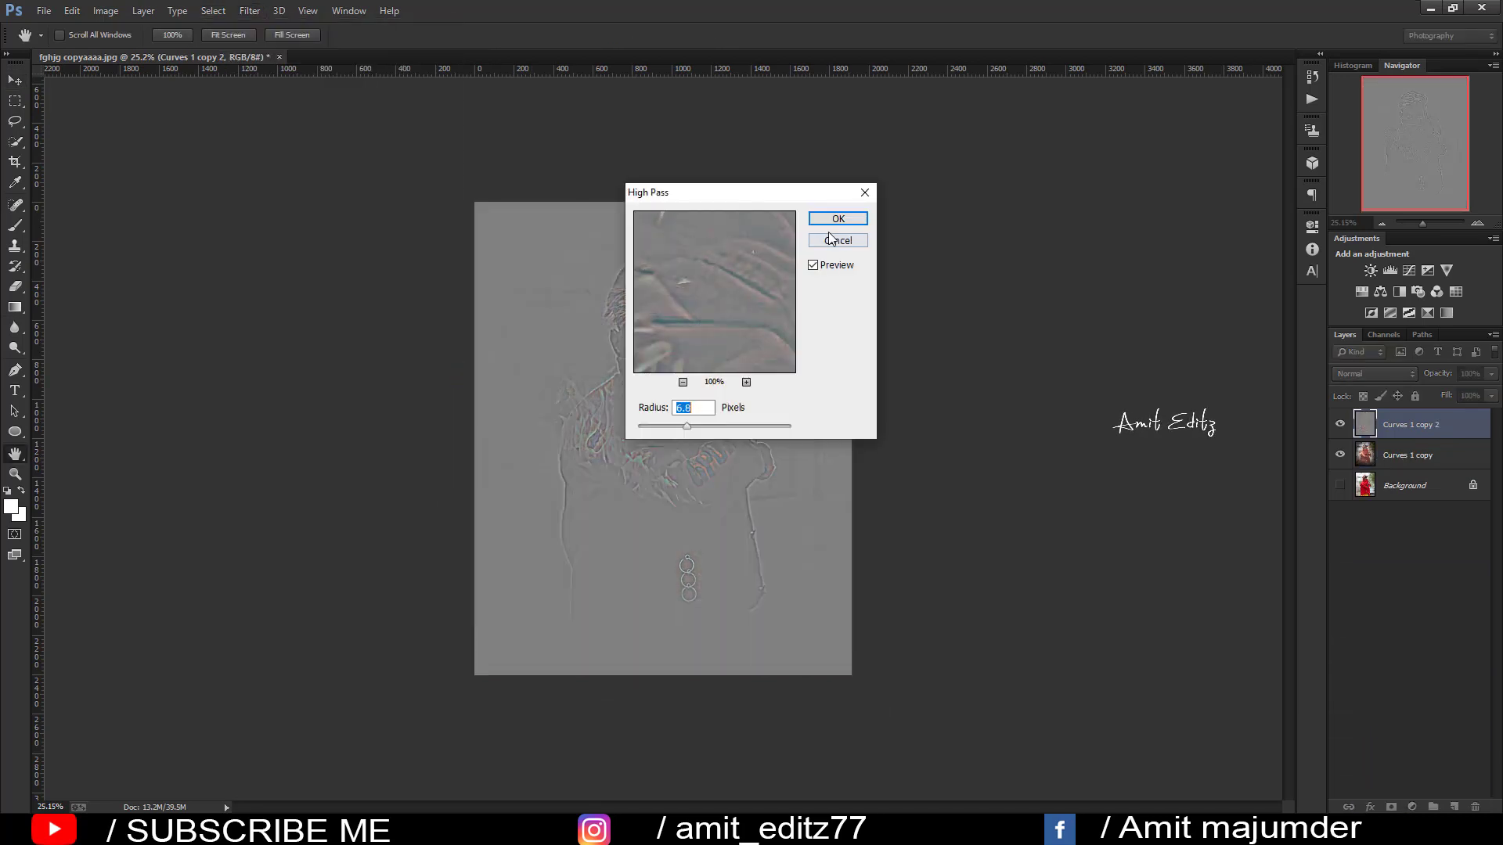
left_click(836, 220)
left_click(1376, 373)
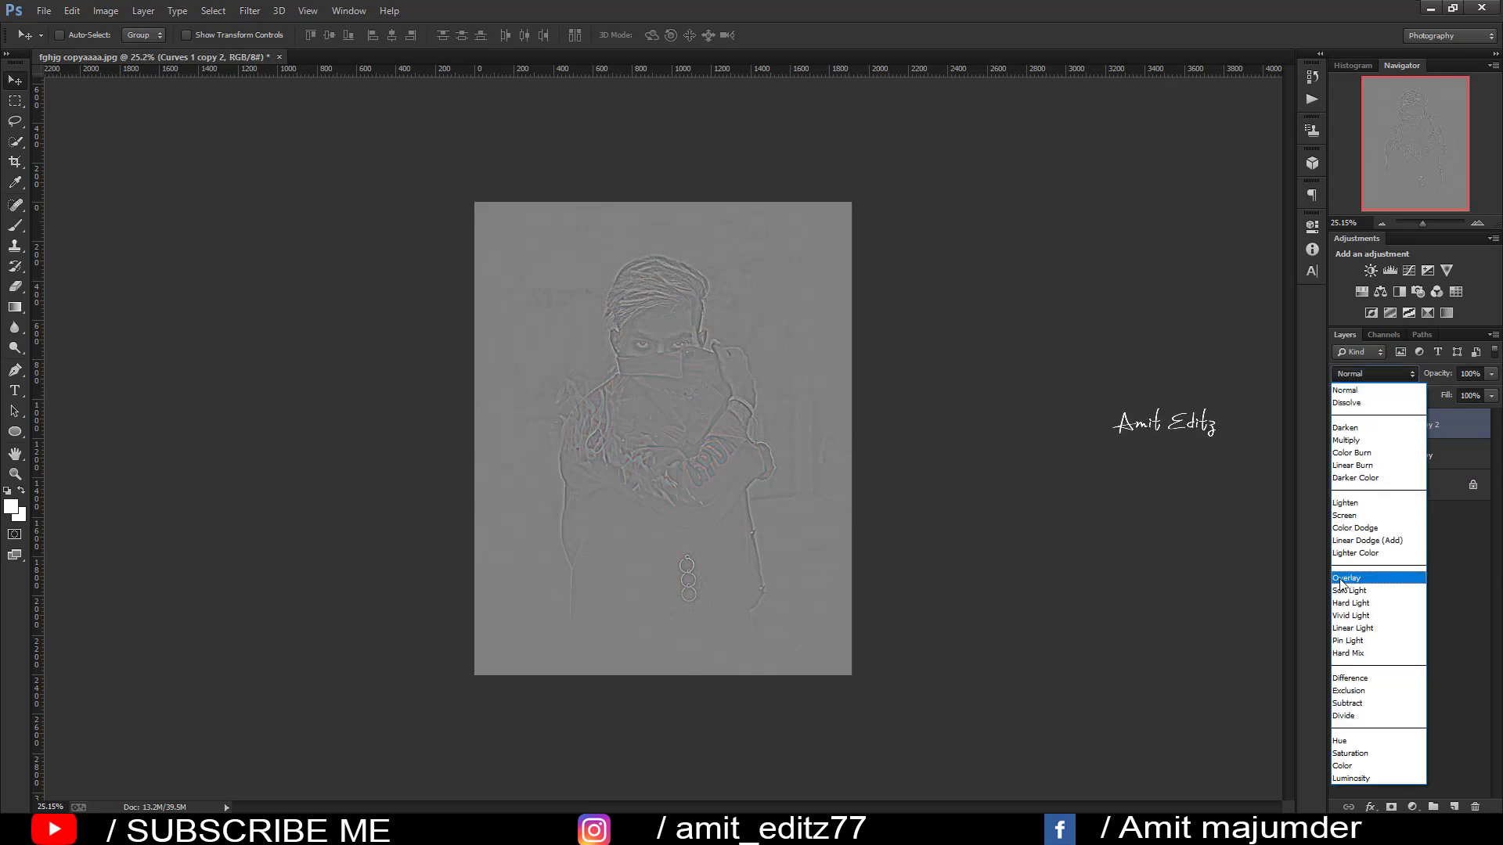
left_click(1362, 595)
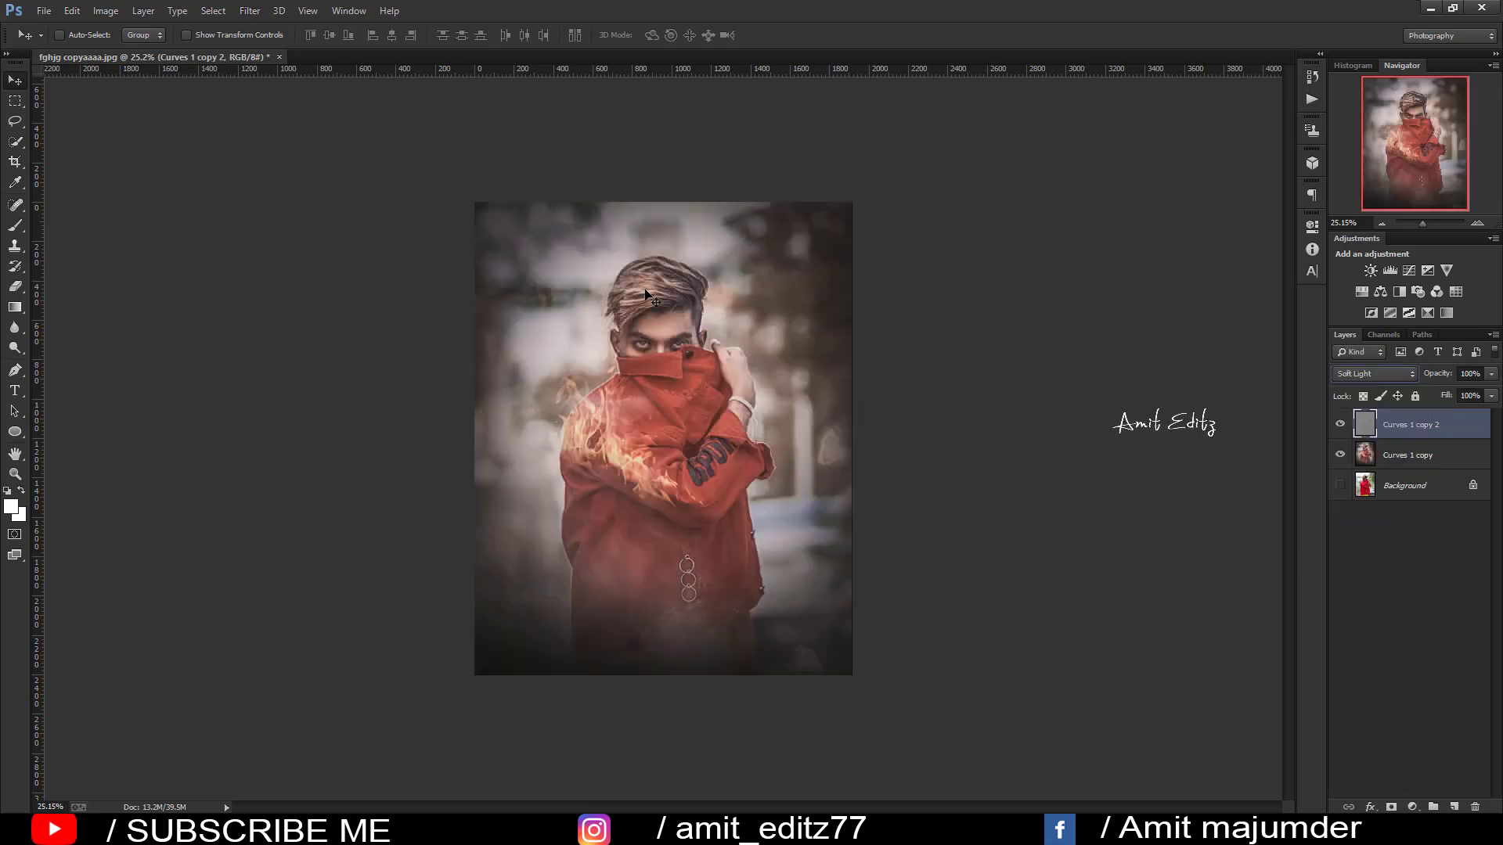
left_click(1488, 396)
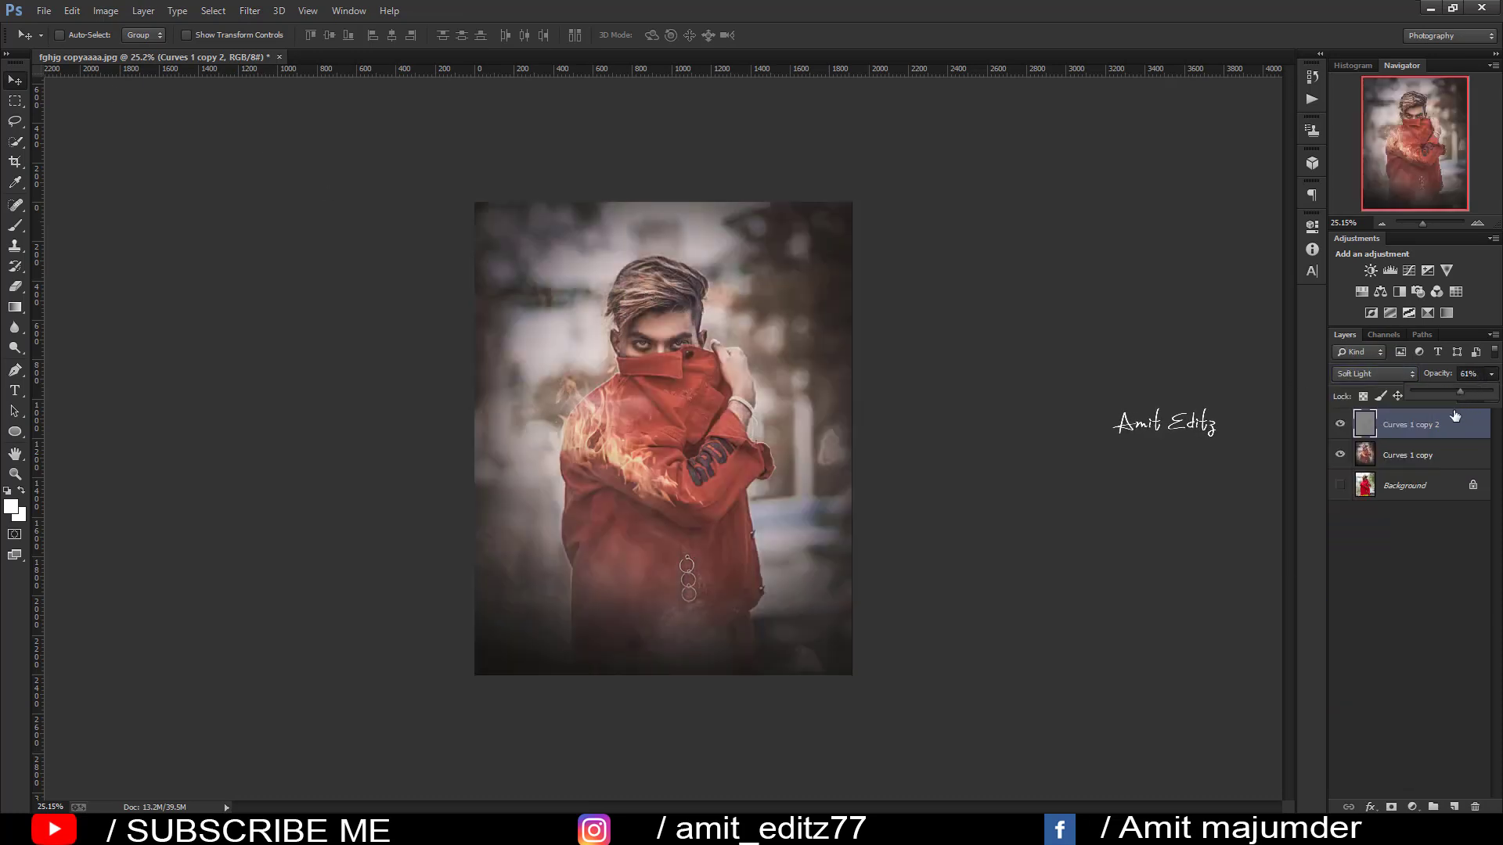
Step: Merge the two curves layers into a single Curves 1 copy 2 layer
left_click(1419, 456, "shift")
right_click(1420, 456)
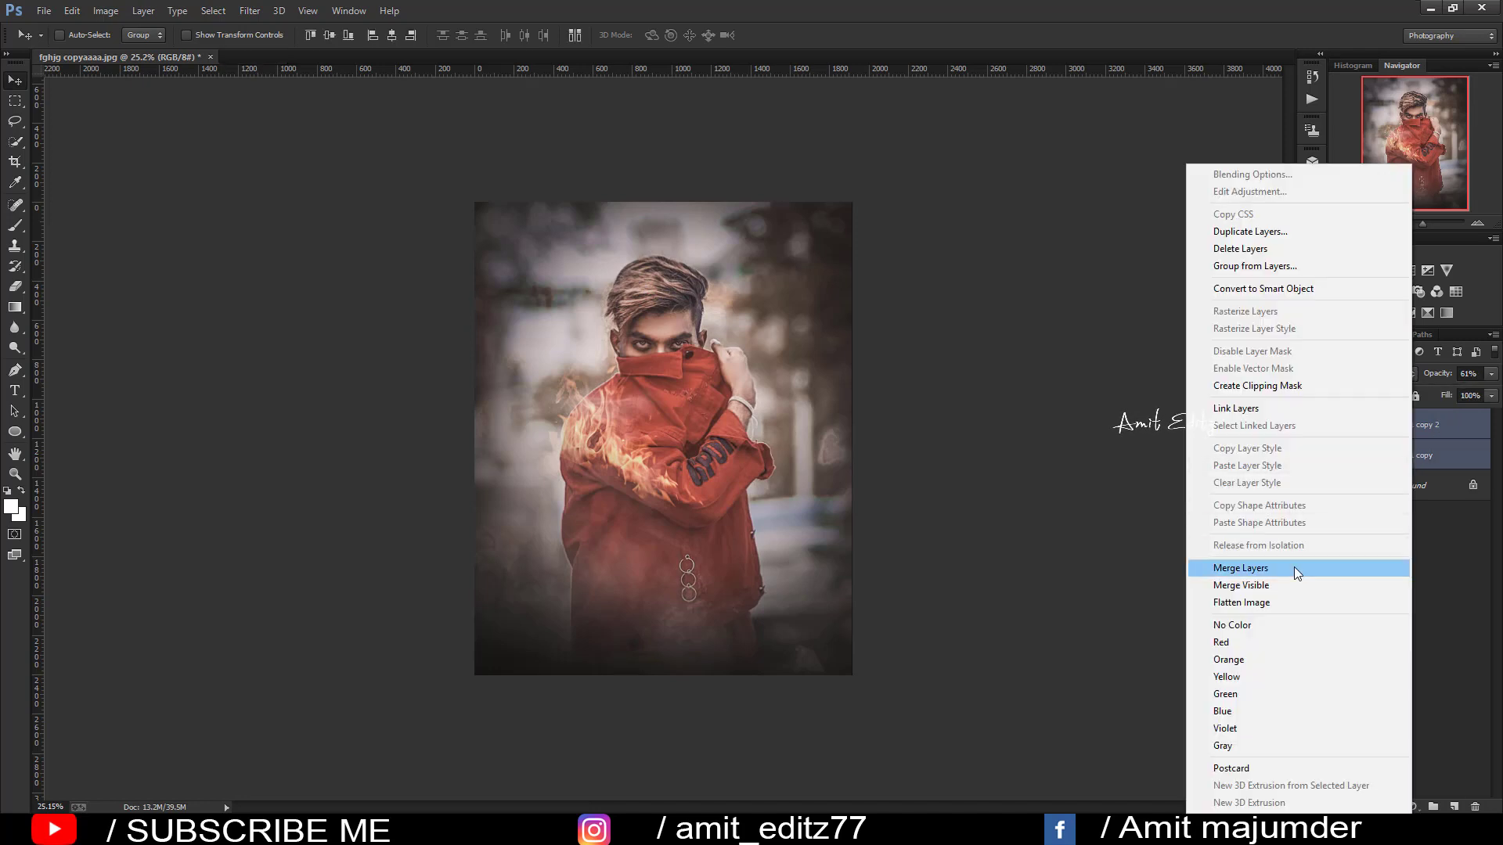
left_click(1294, 567)
scroll(919, 454, "up", 1)
scroll(919, 454, "up", 1)
Step: Stamp the white watermark logo brush at 100% opacity near the top-right corner
scroll(919, 454, "down", 1)
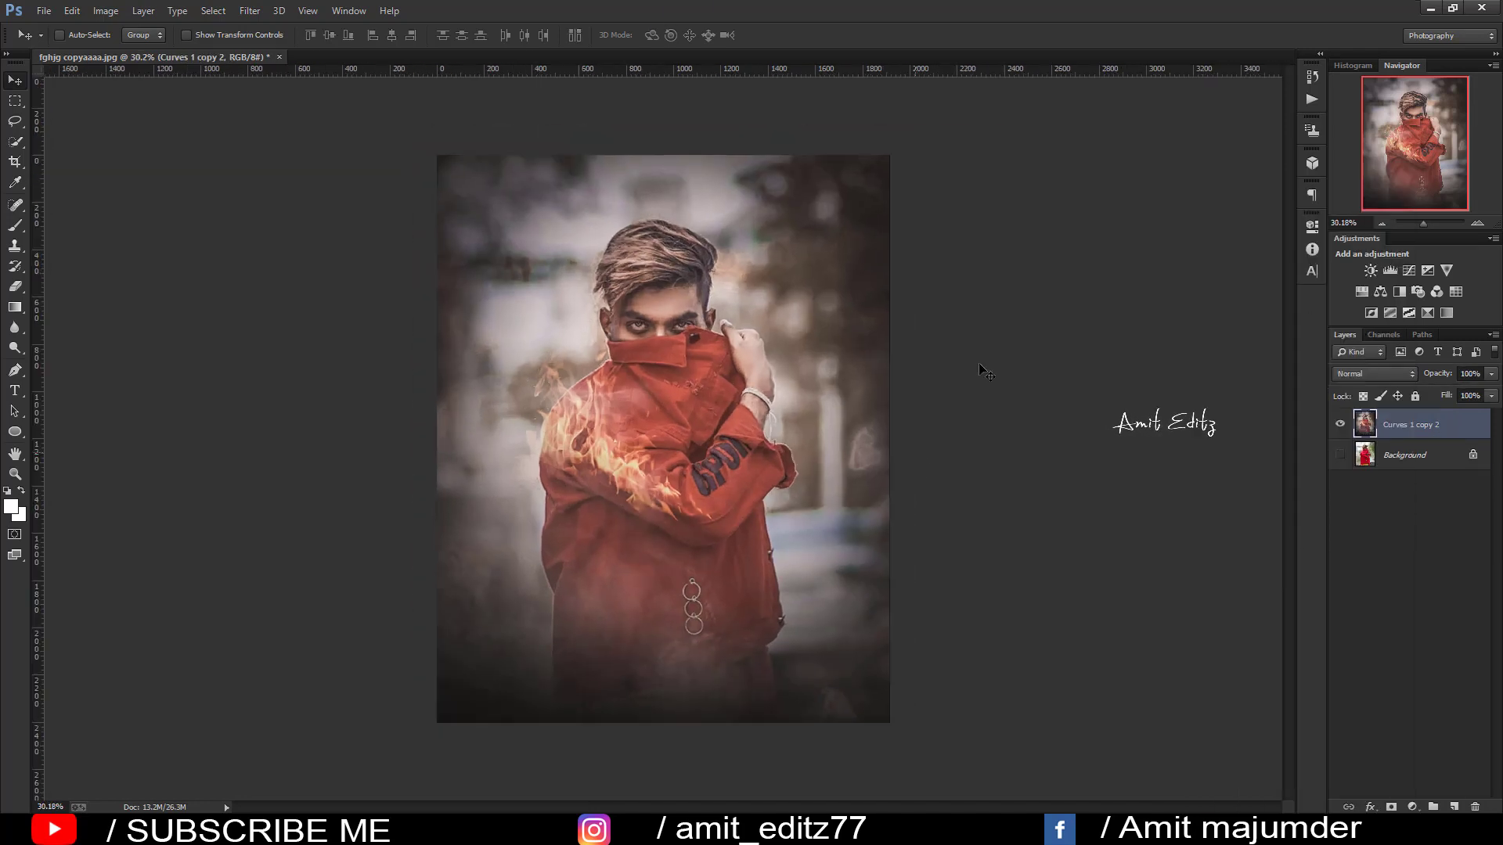
scroll(554, 313, "down", 1)
scroll(555, 310, "up", 1)
left_click(15, 226)
right_click(15, 225)
left_click(78, 226)
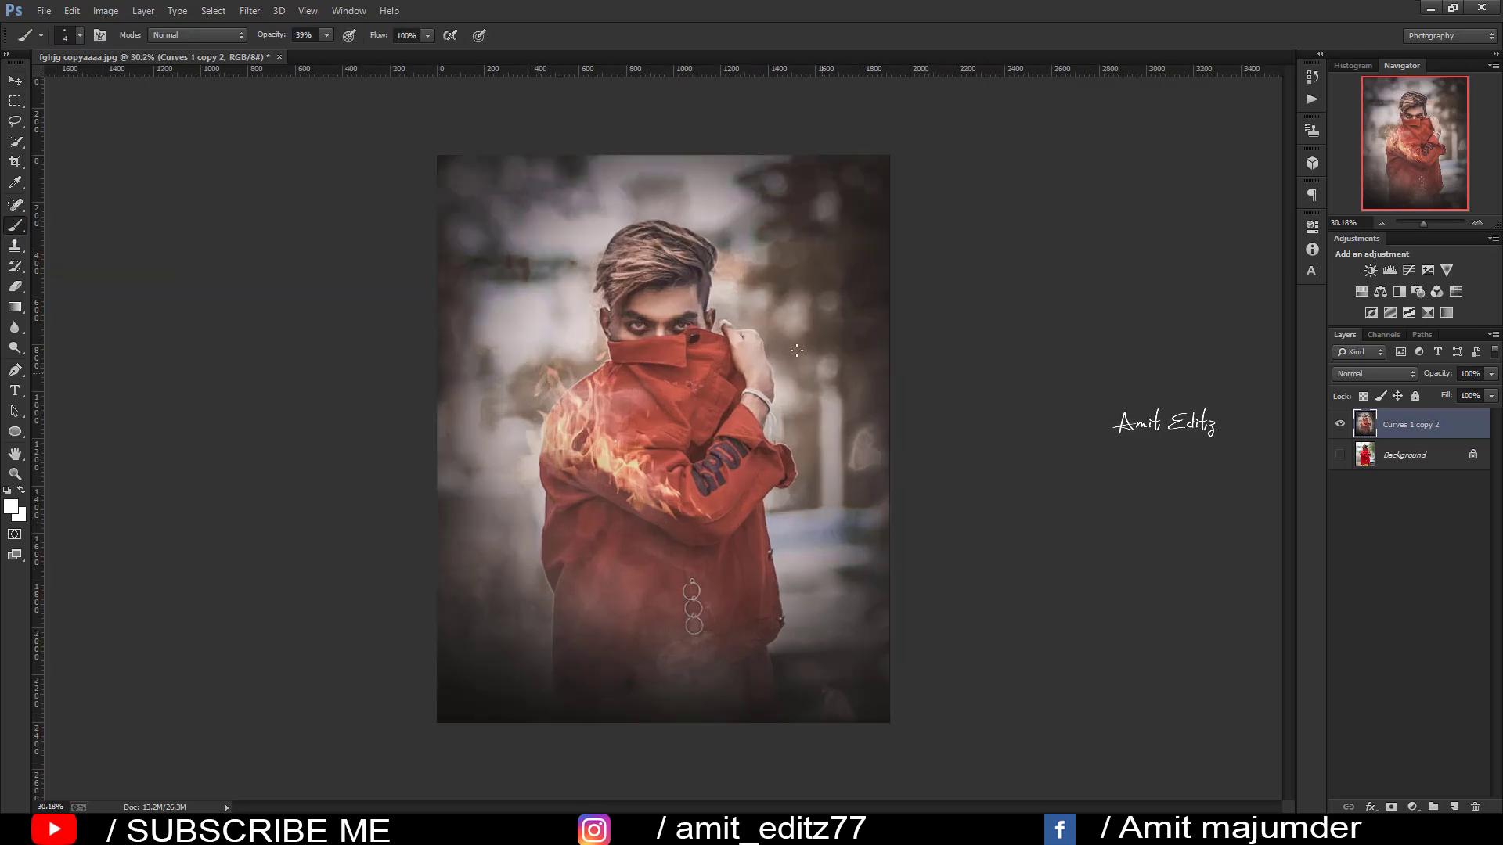
right_click(856, 563)
left_click(851, 663)
left_click_drag(295, 41, 681, 257)
left_click(850, 458)
Step: Restore the soft round brush and Move tool, then open the Camera Raw Filter
right_click(716, 368)
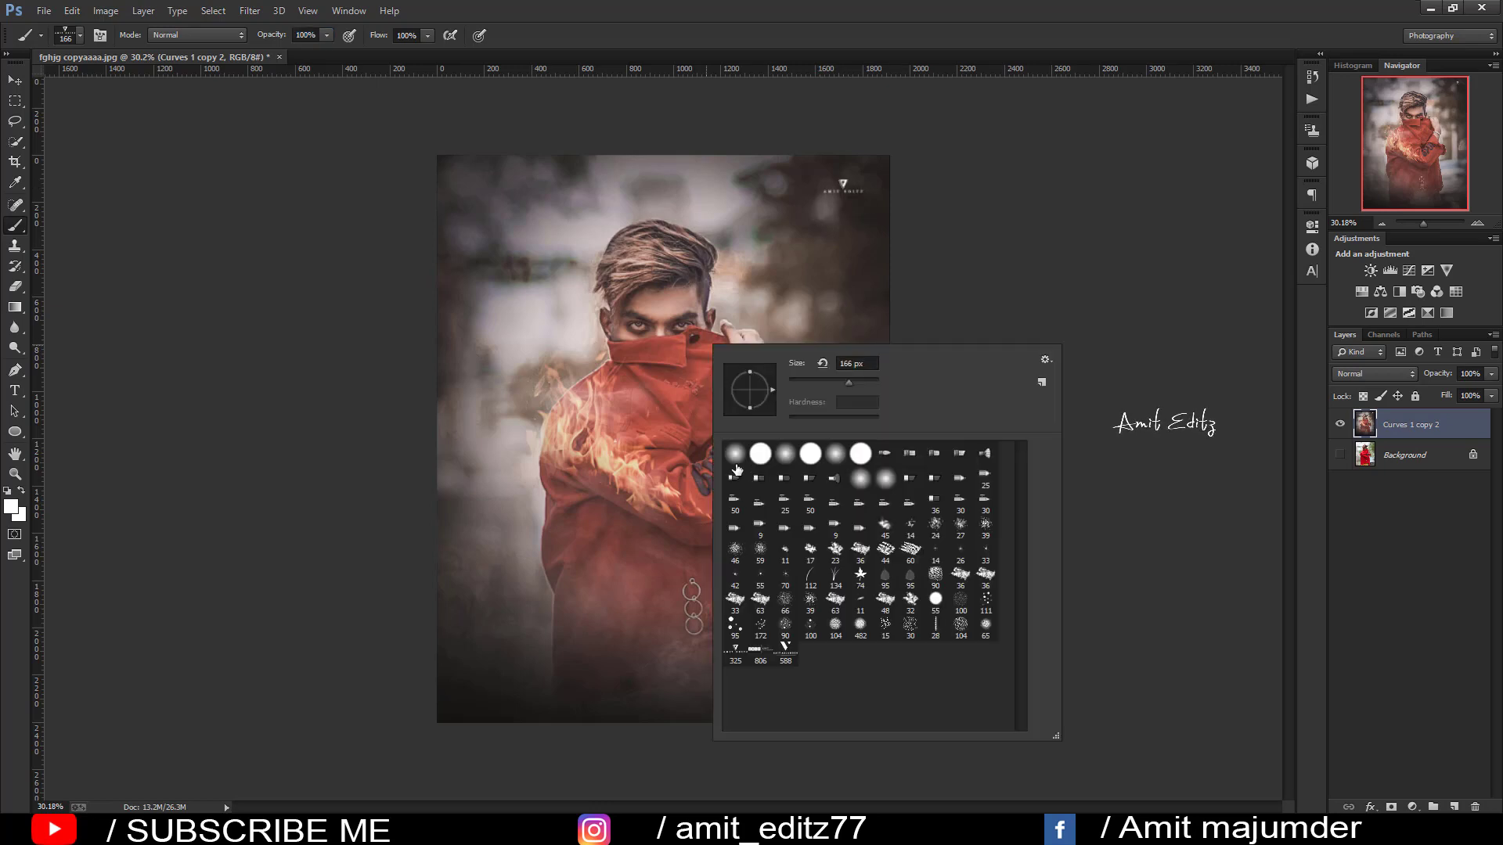
left_click(735, 453)
left_click(19, 82)
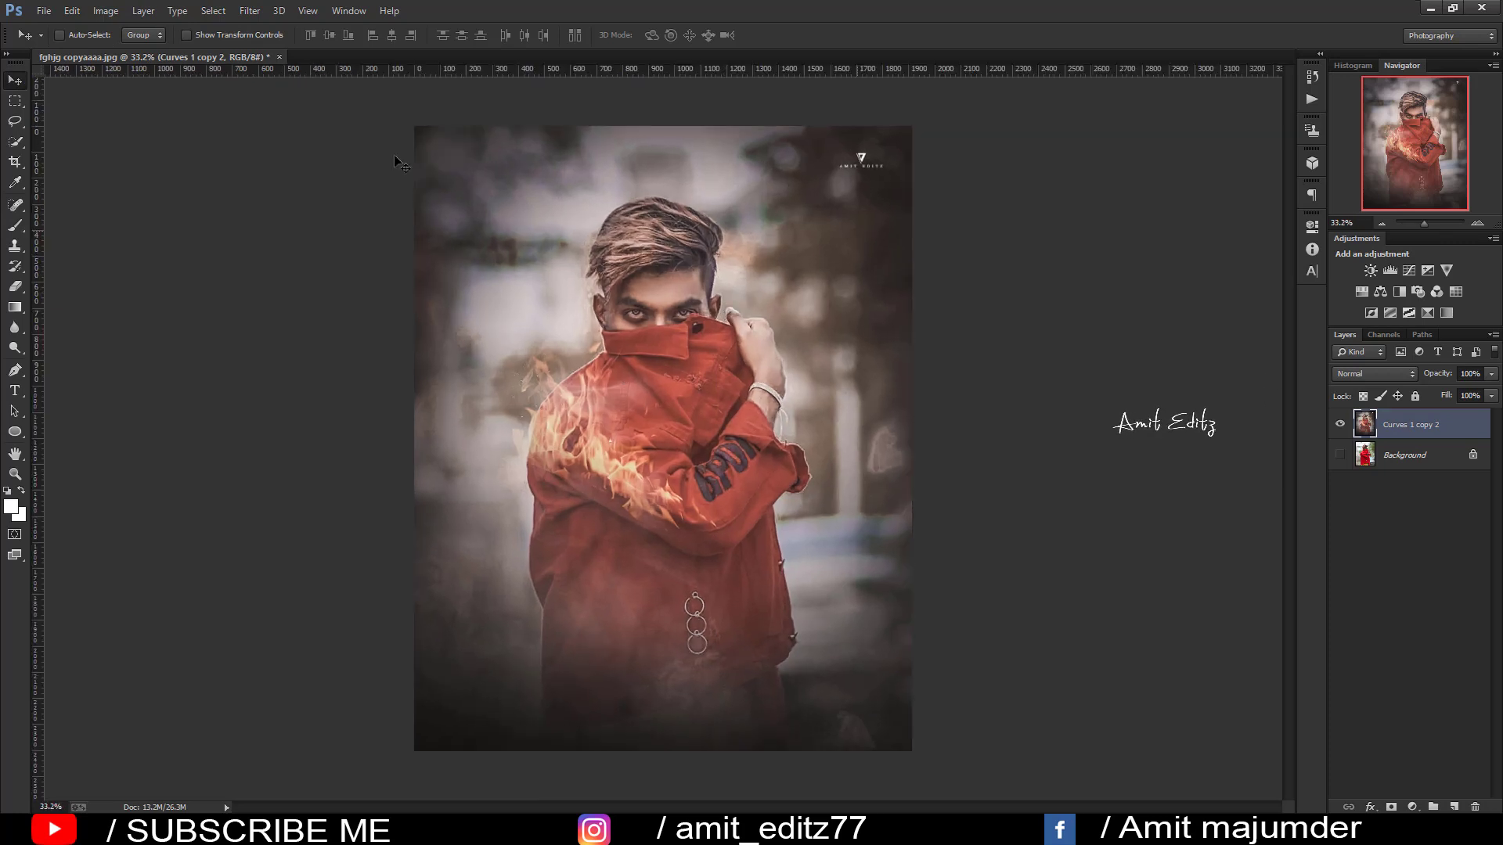
left_click(249, 11)
left_click(336, 104)
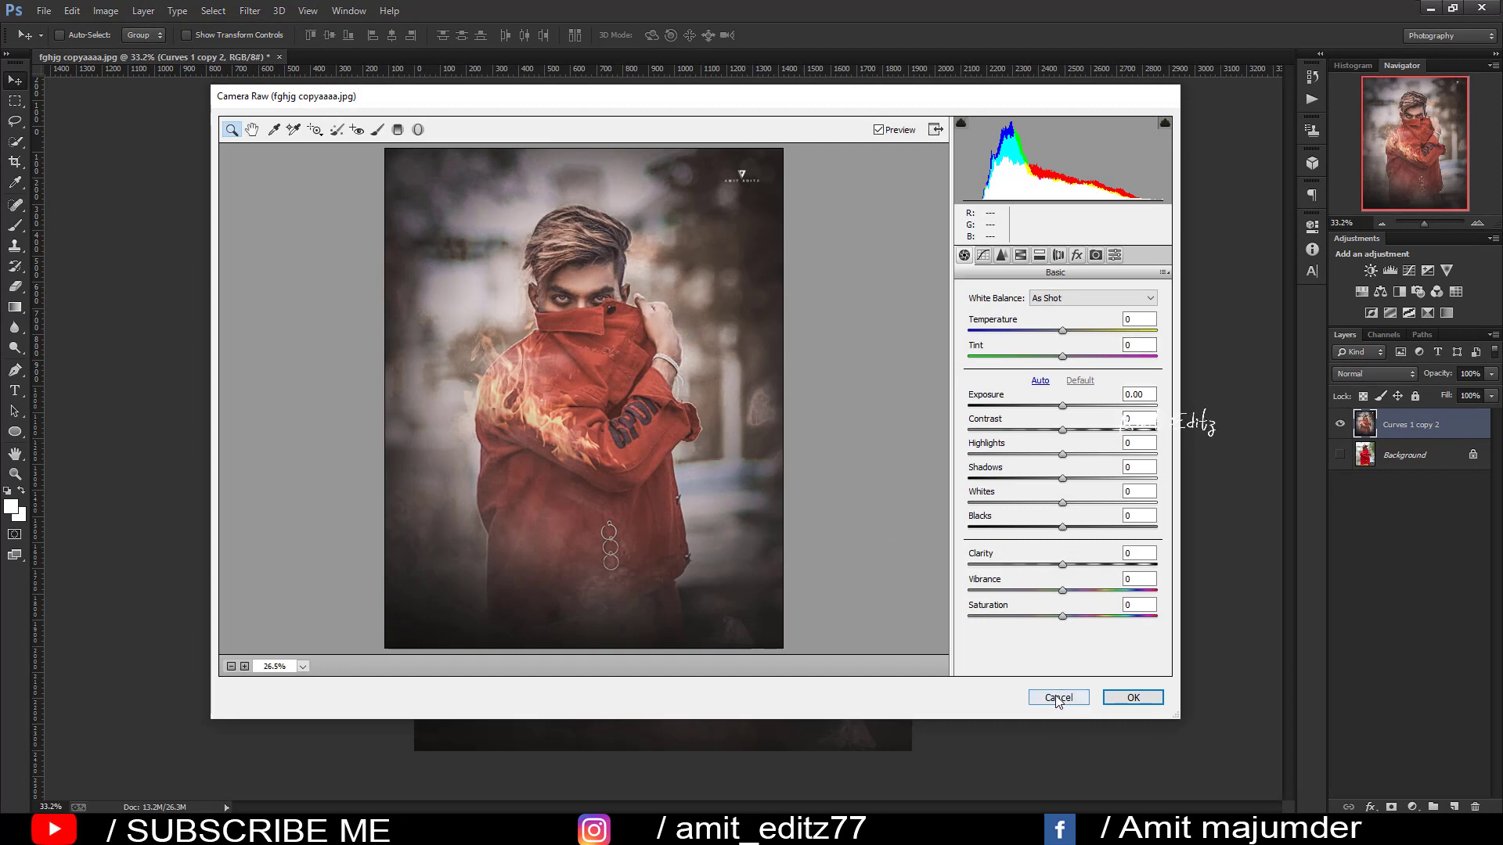
Step: Cancel Camera Raw and nudge the man's hair into shape with a Liquify Forward Warp stroke
left_click(1059, 697)
left_click(249, 11)
left_click(337, 134)
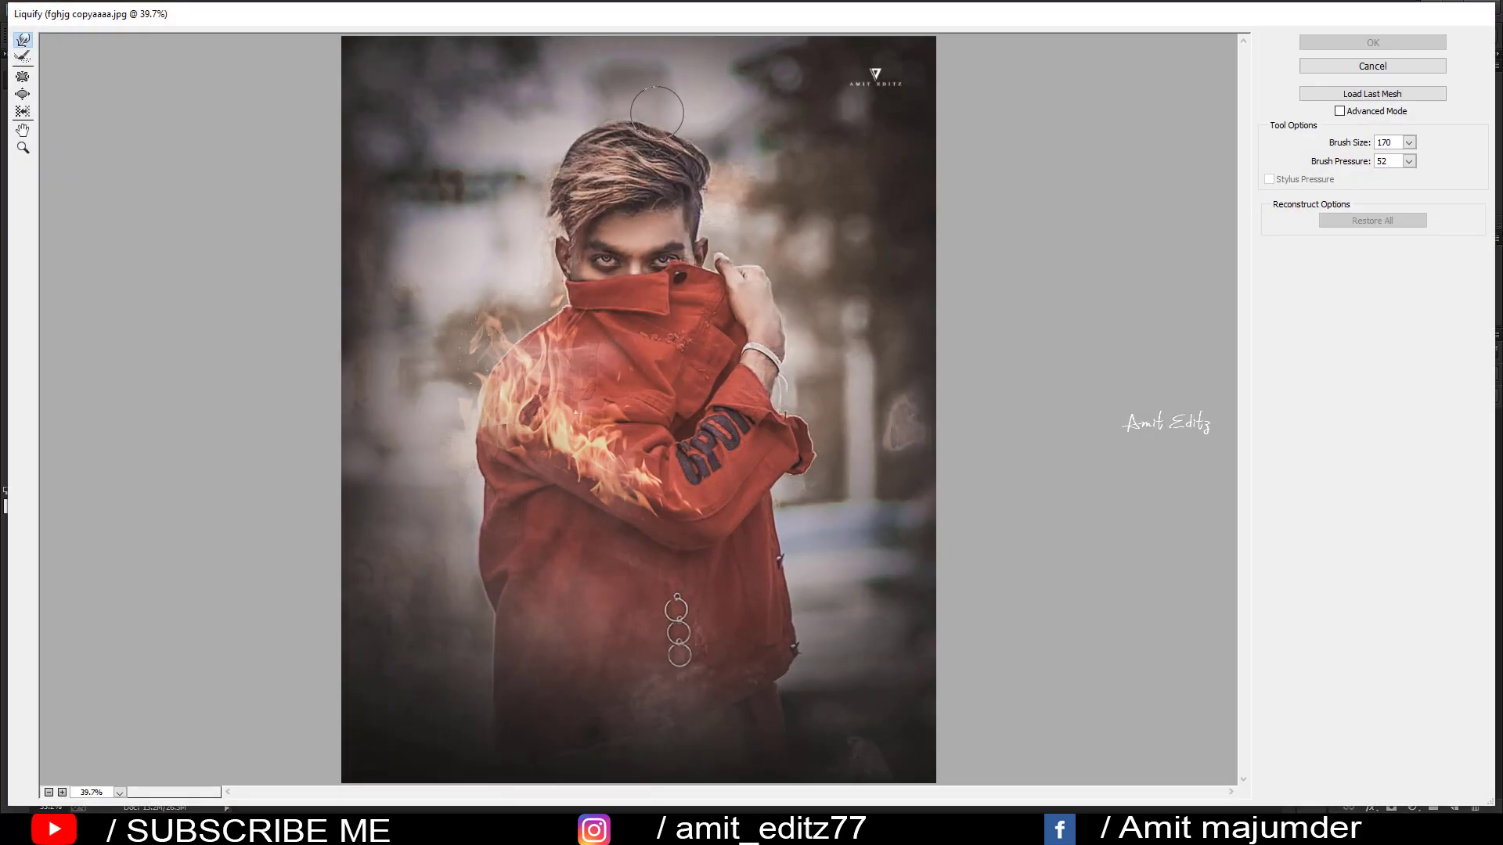
mouse_move(660, 127)
left_mouse_down()
mouse_move(691, 145)
mouse_move(634, 137)
left_mouse_up()
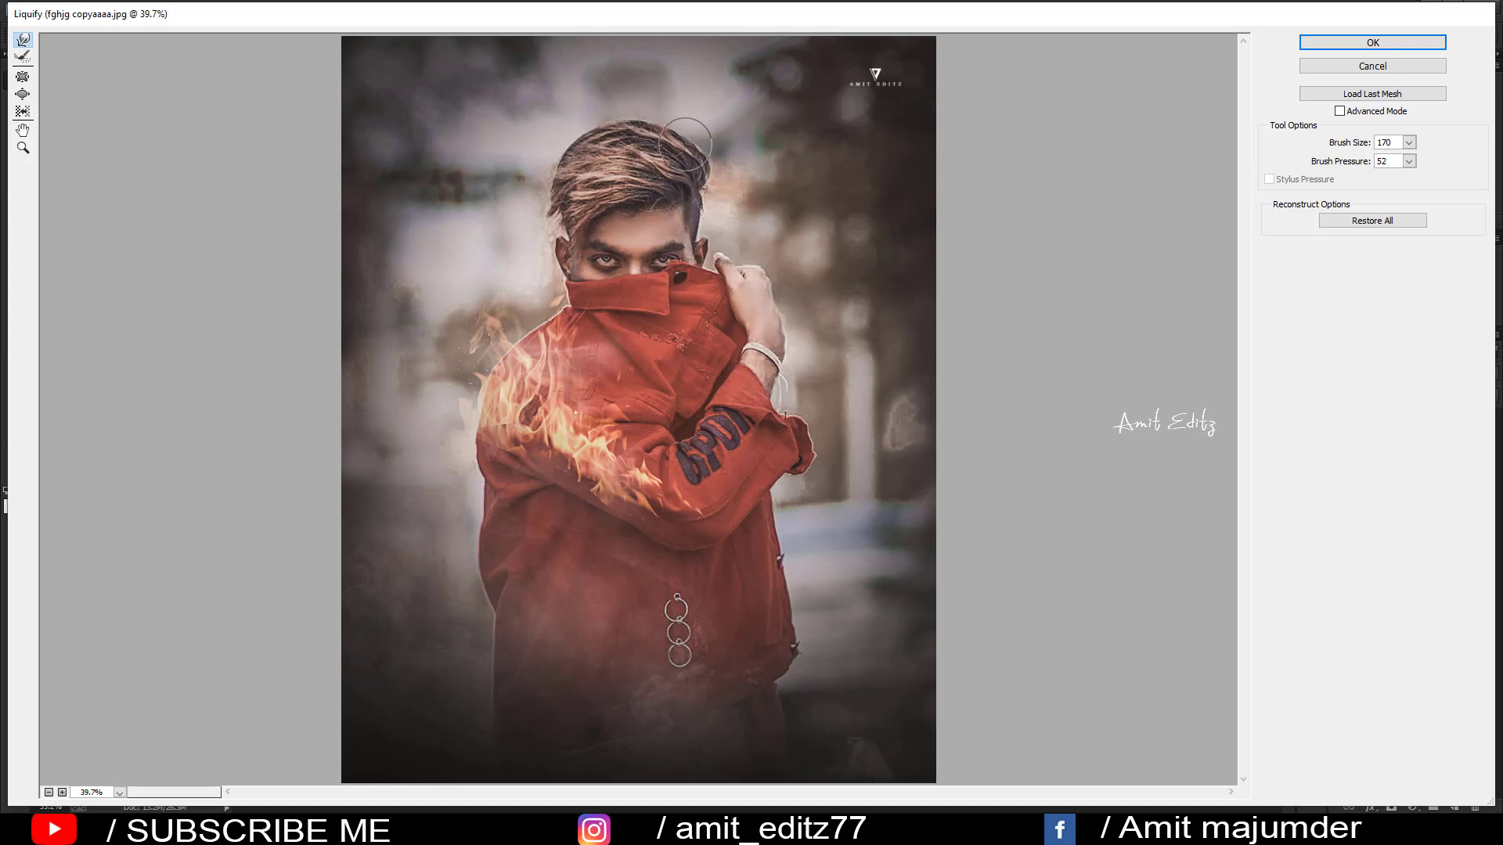
left_click(1415, 41)
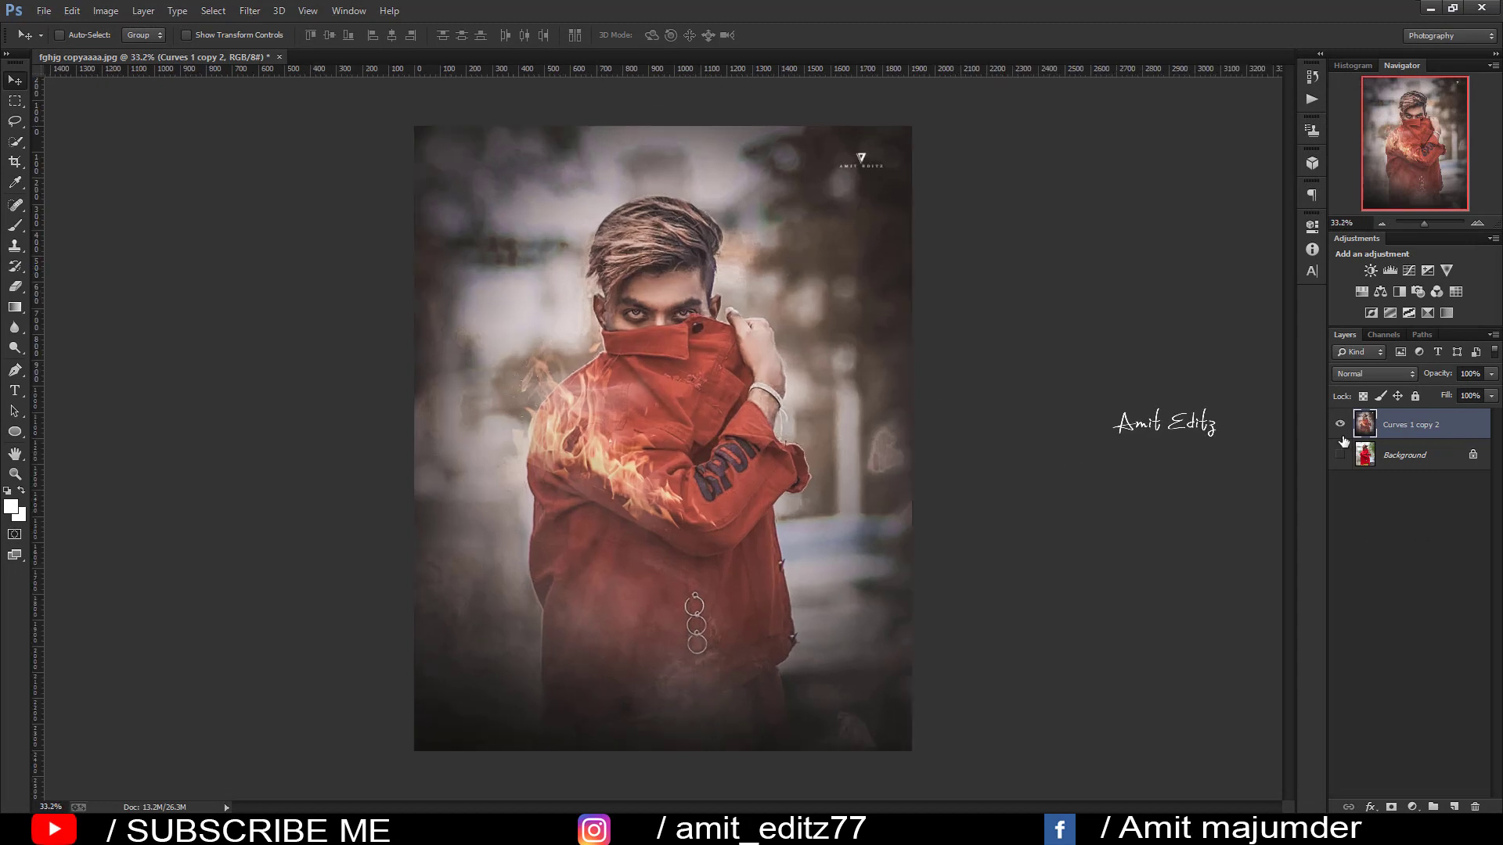
Step: Toggle layer visibility to compare the edit against the original Background photo
left_click(1342, 455)
left_click(1342, 424)
left_click(1342, 426)
left_click(1342, 425)
left_click(1343, 425)
scroll(899, 388, "up", 1)
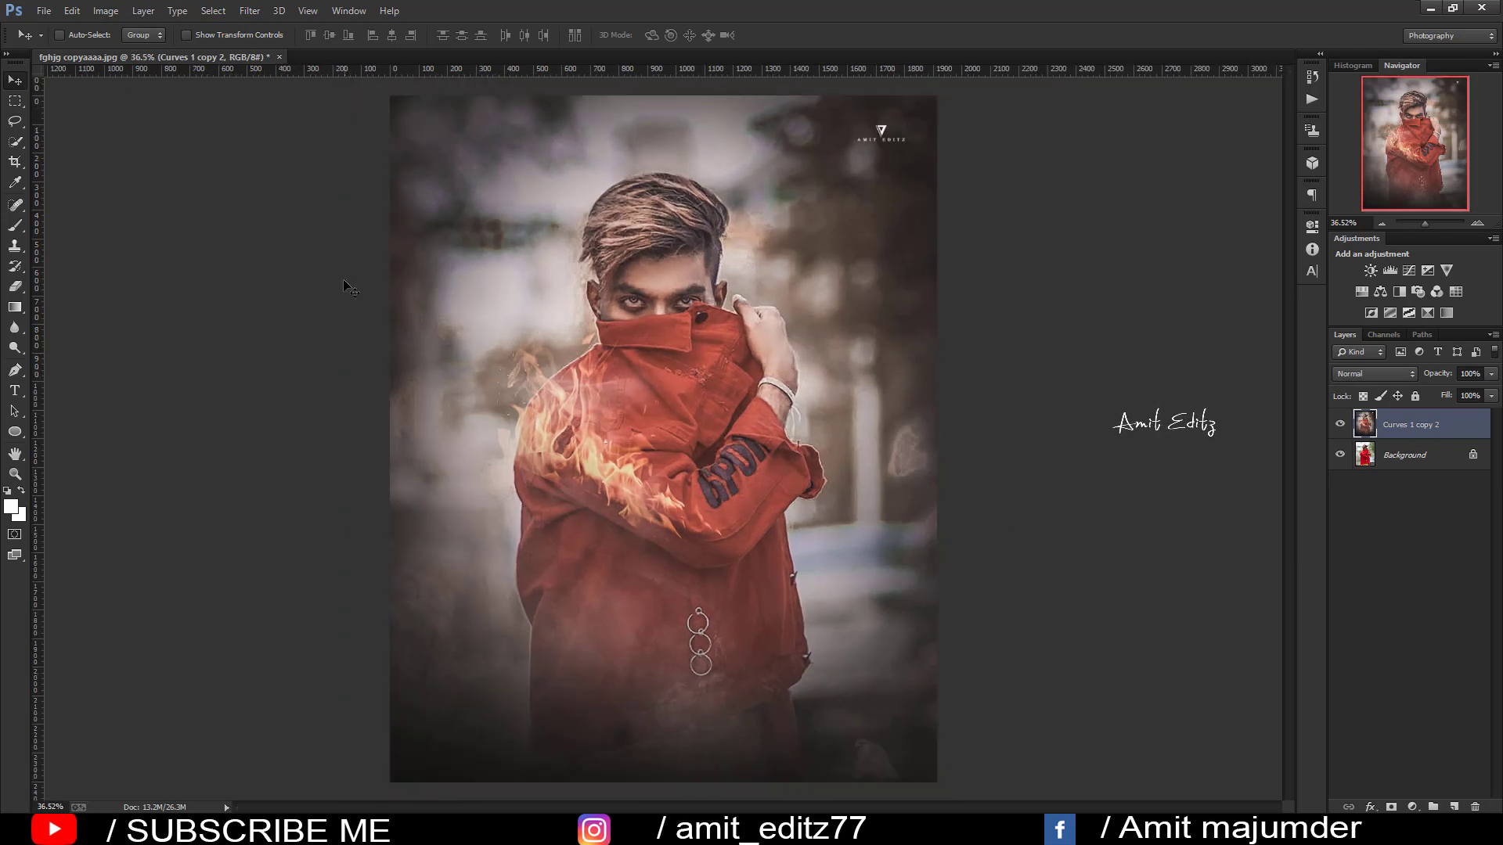
Step: Open the fire-sparks image and drag it into the portrait document
key("alt+f")
key("Escape")
key("ctrl+o")
left_click(435, 235)
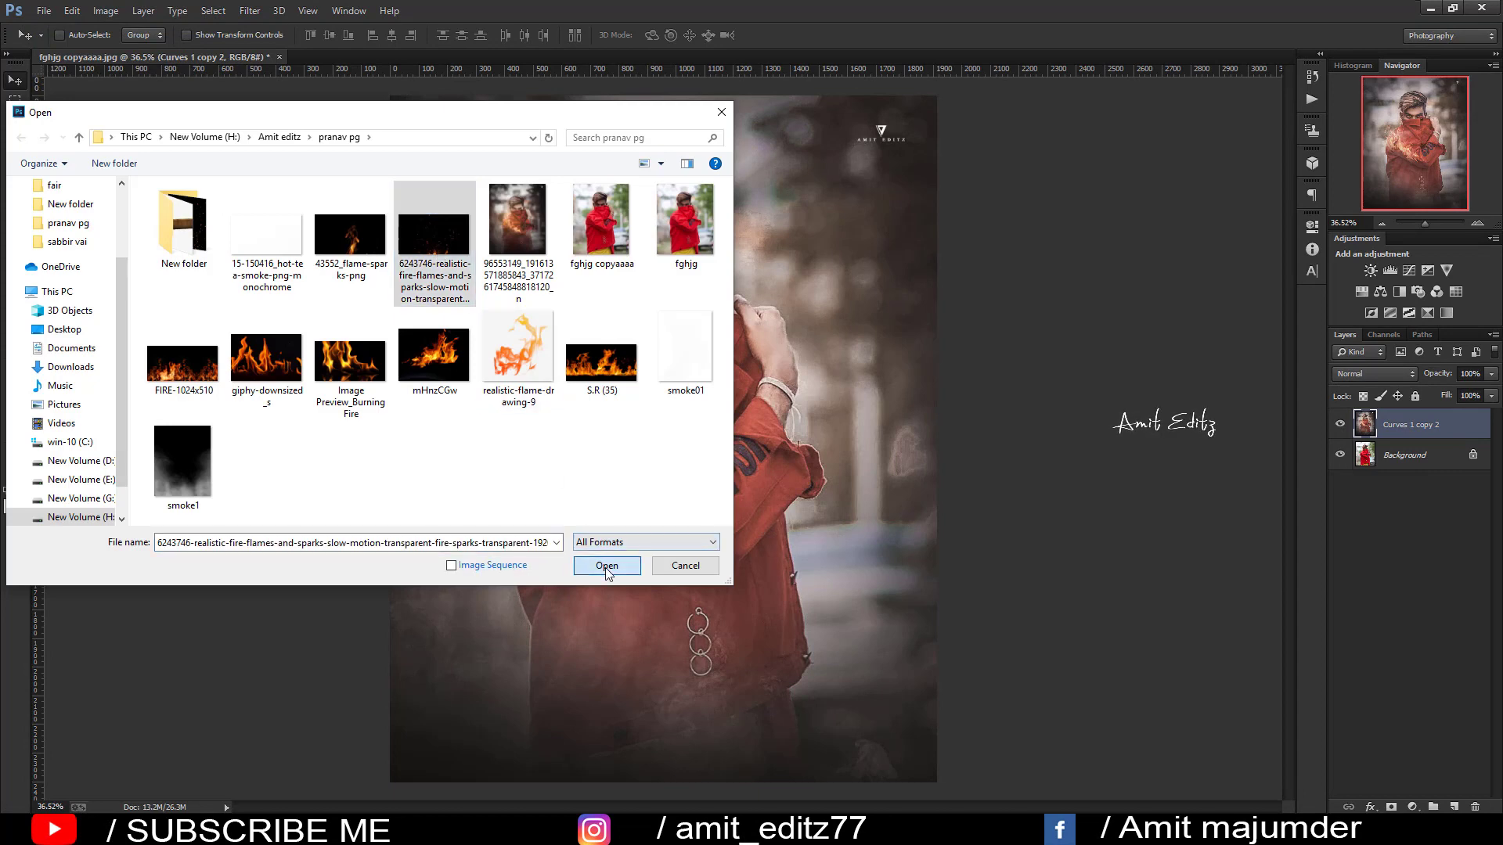
left_click(604, 567)
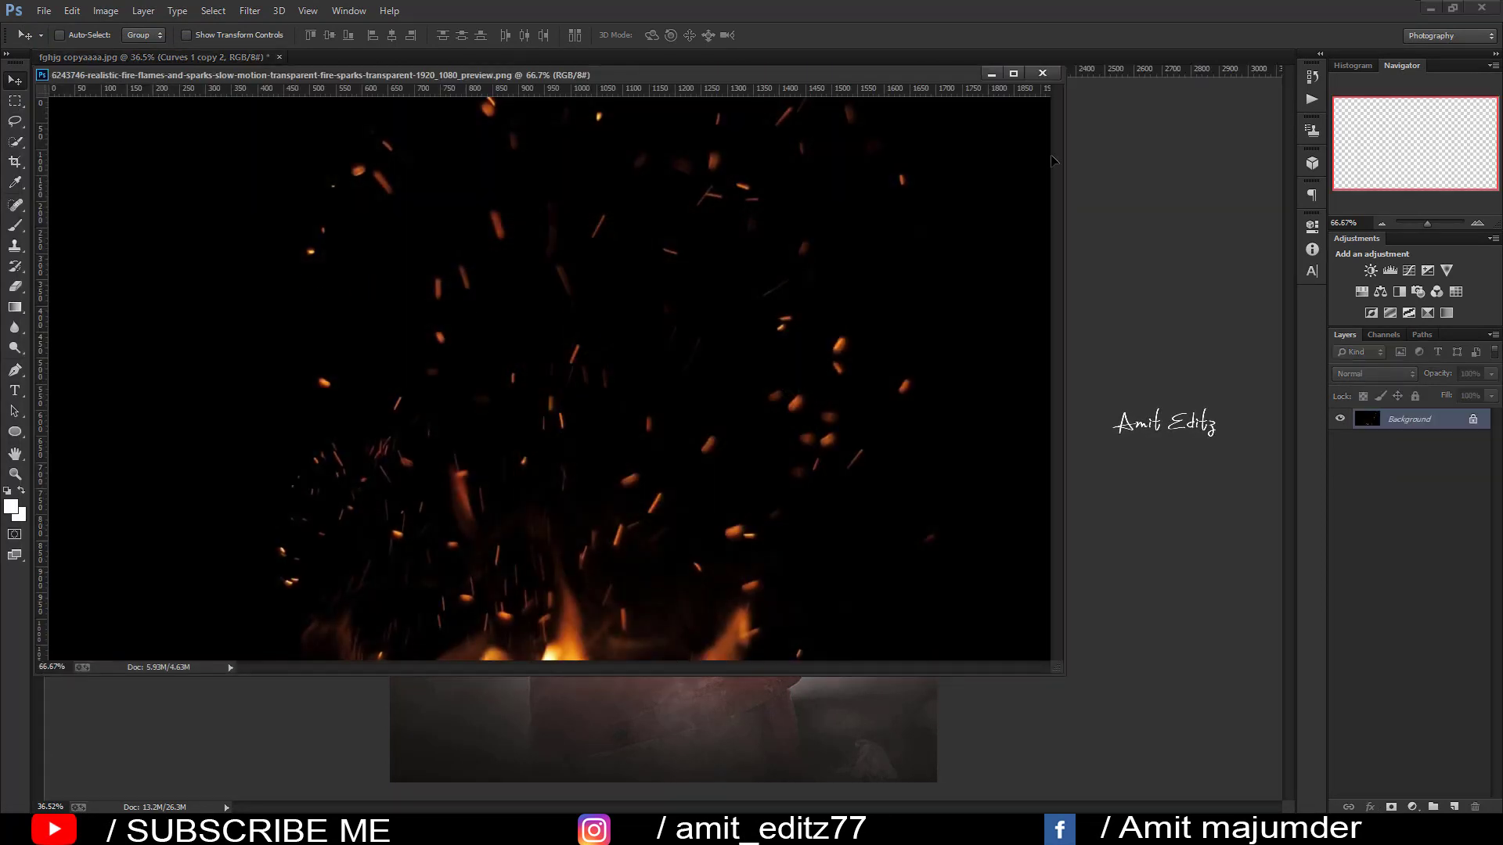
mouse_move(1053, 160)
left_mouse_down()
mouse_move(668, 728)
mouse_move(664, 335)
left_mouse_up()
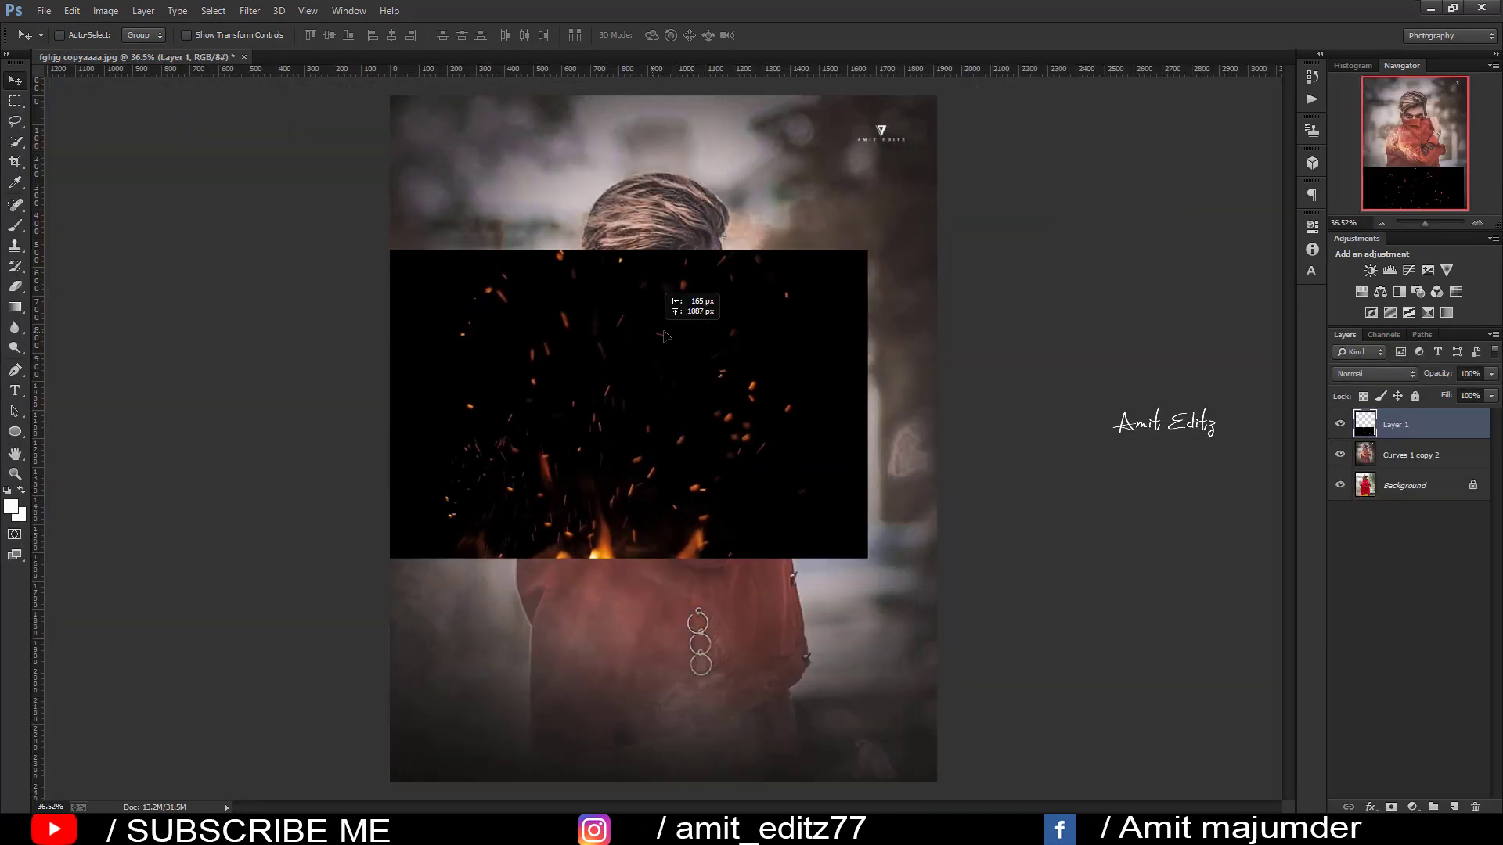
Step: Set the sparks layer to Screen, scale it to about 44% over the face and shoulder
left_click(1379, 373)
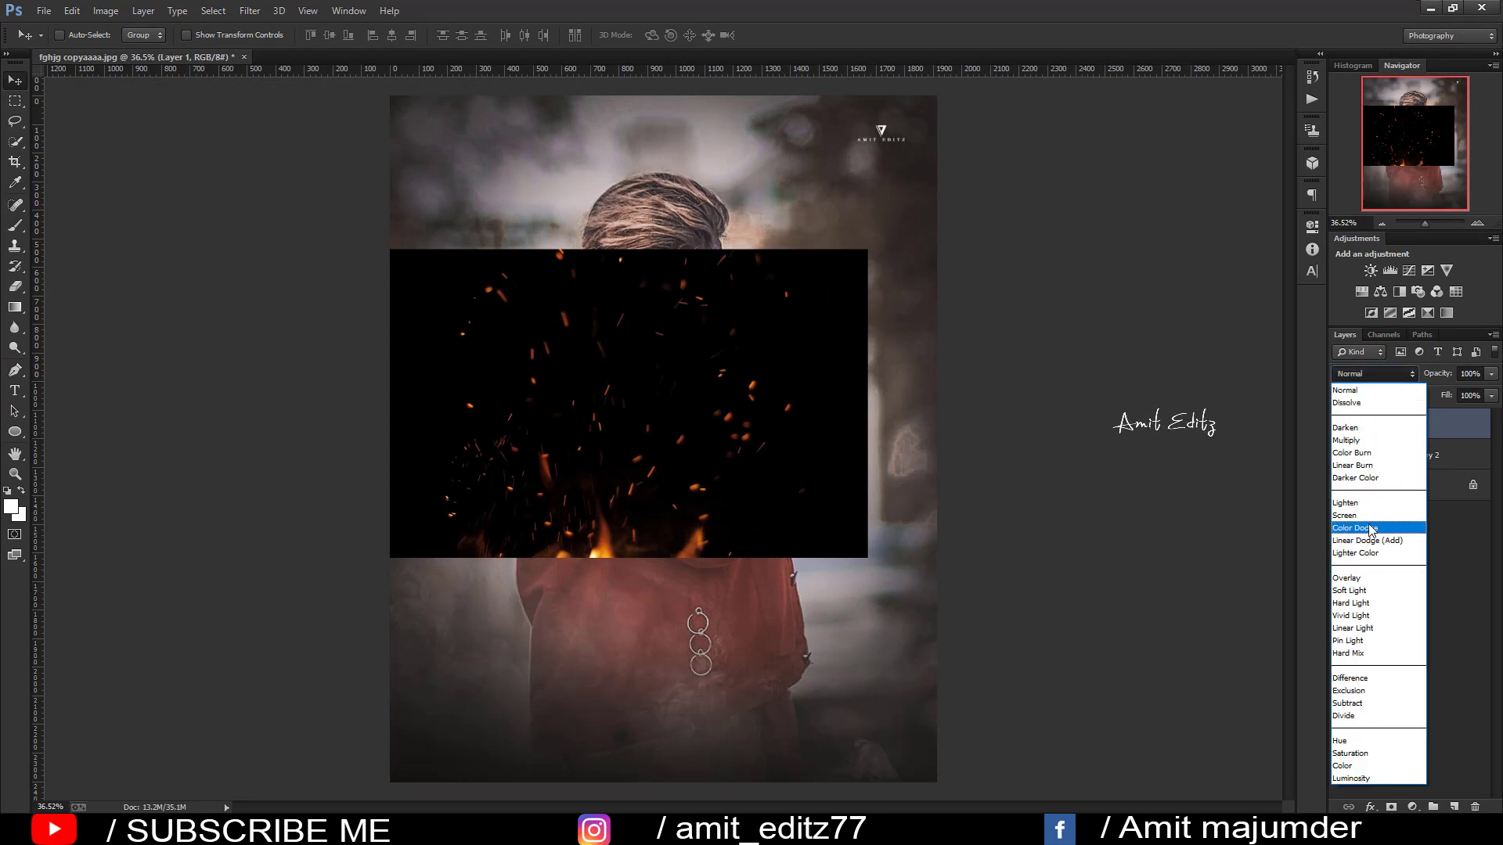
left_click(1345, 515)
key("ctrl+t")
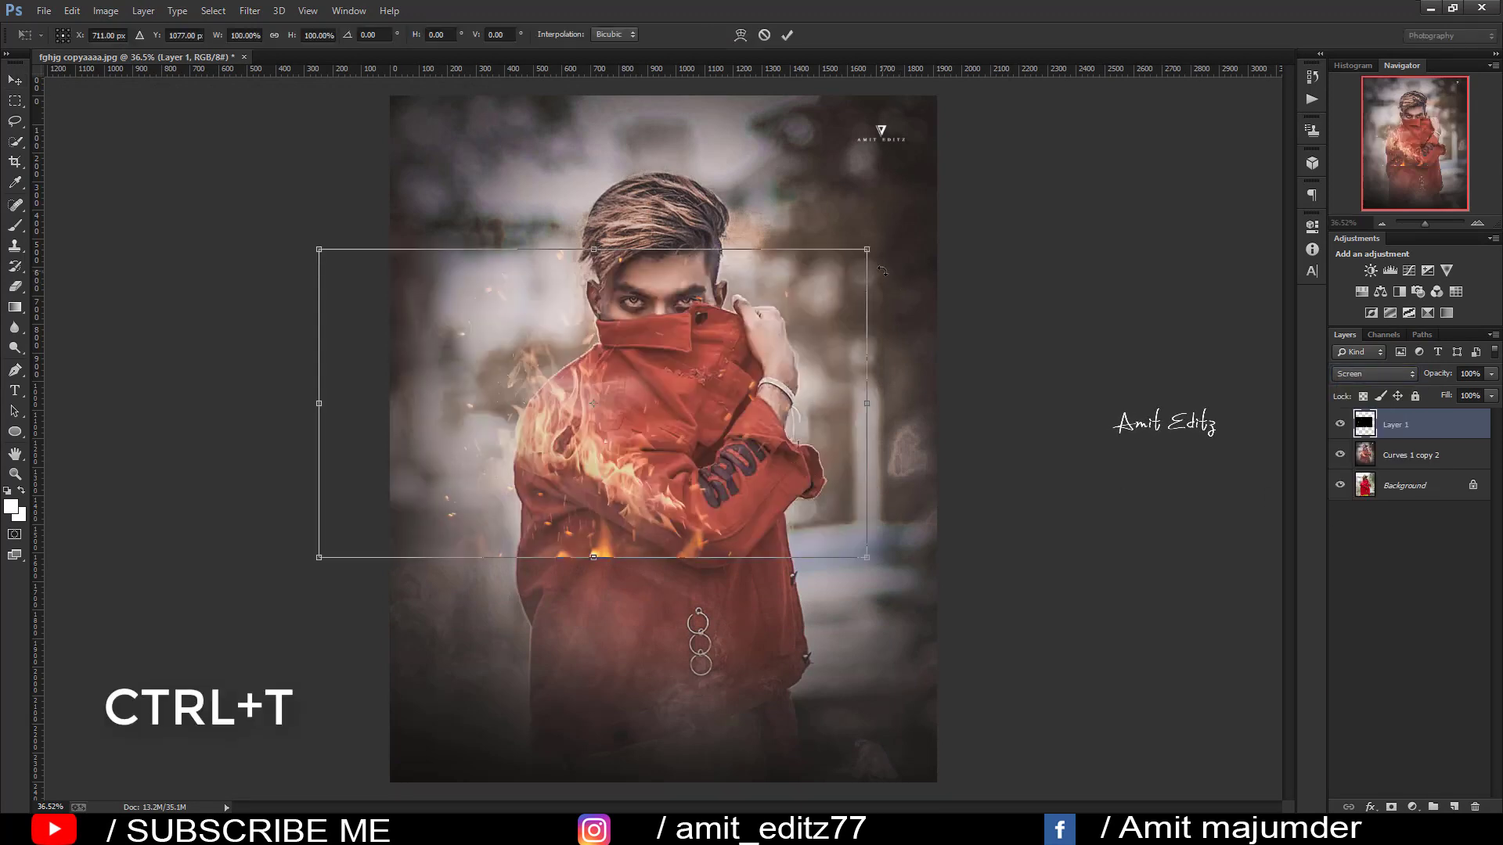
mouse_move(866, 249)
left_mouse_down()
mouse_move(659, 364)
mouse_move(605, 315)
mouse_move(687, 271)
left_mouse_up()
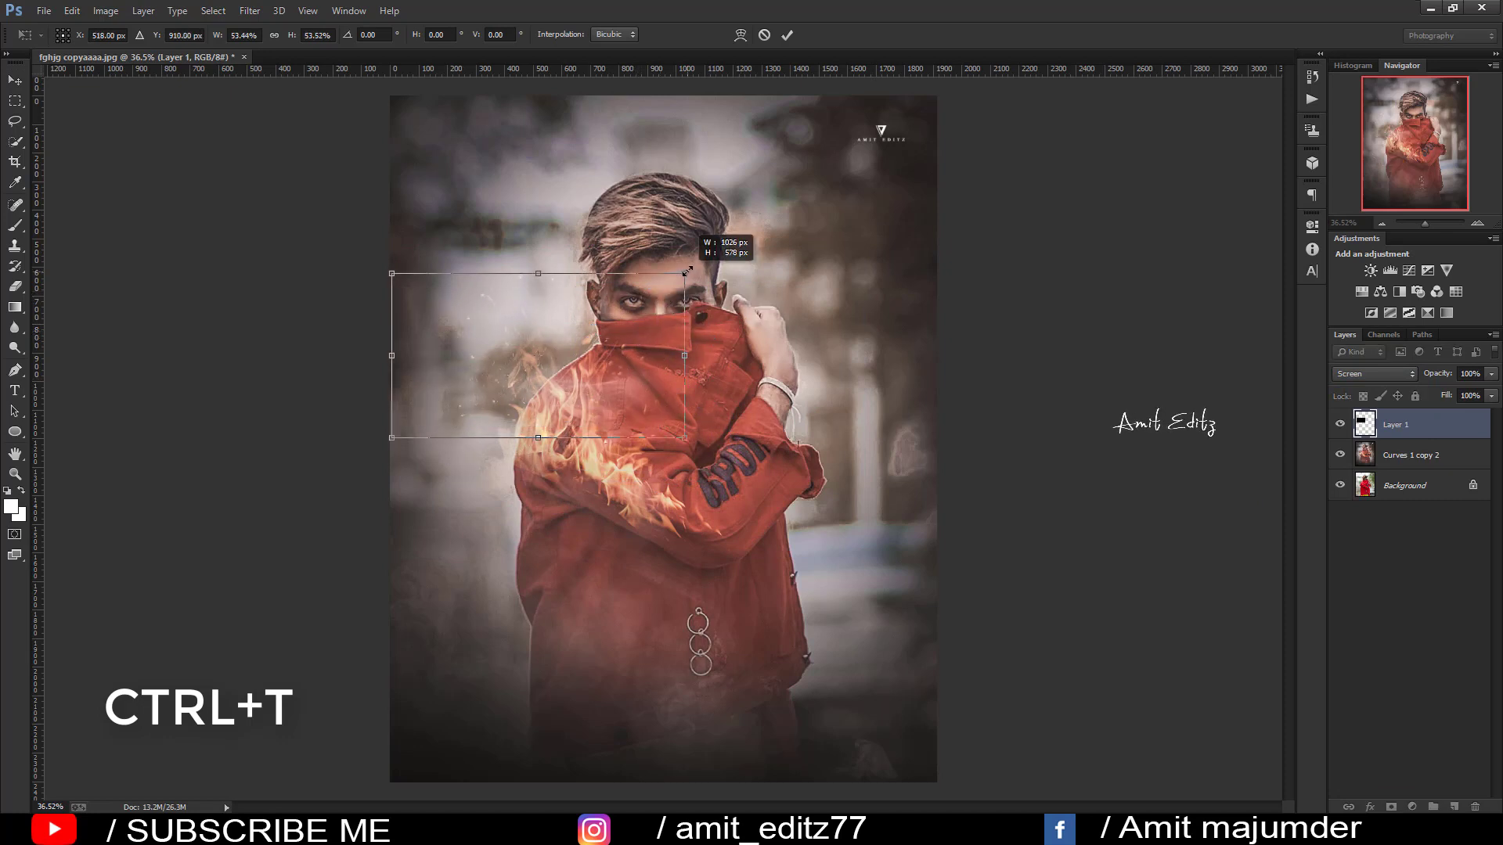
left_click_drag(662, 335, 655, 323)
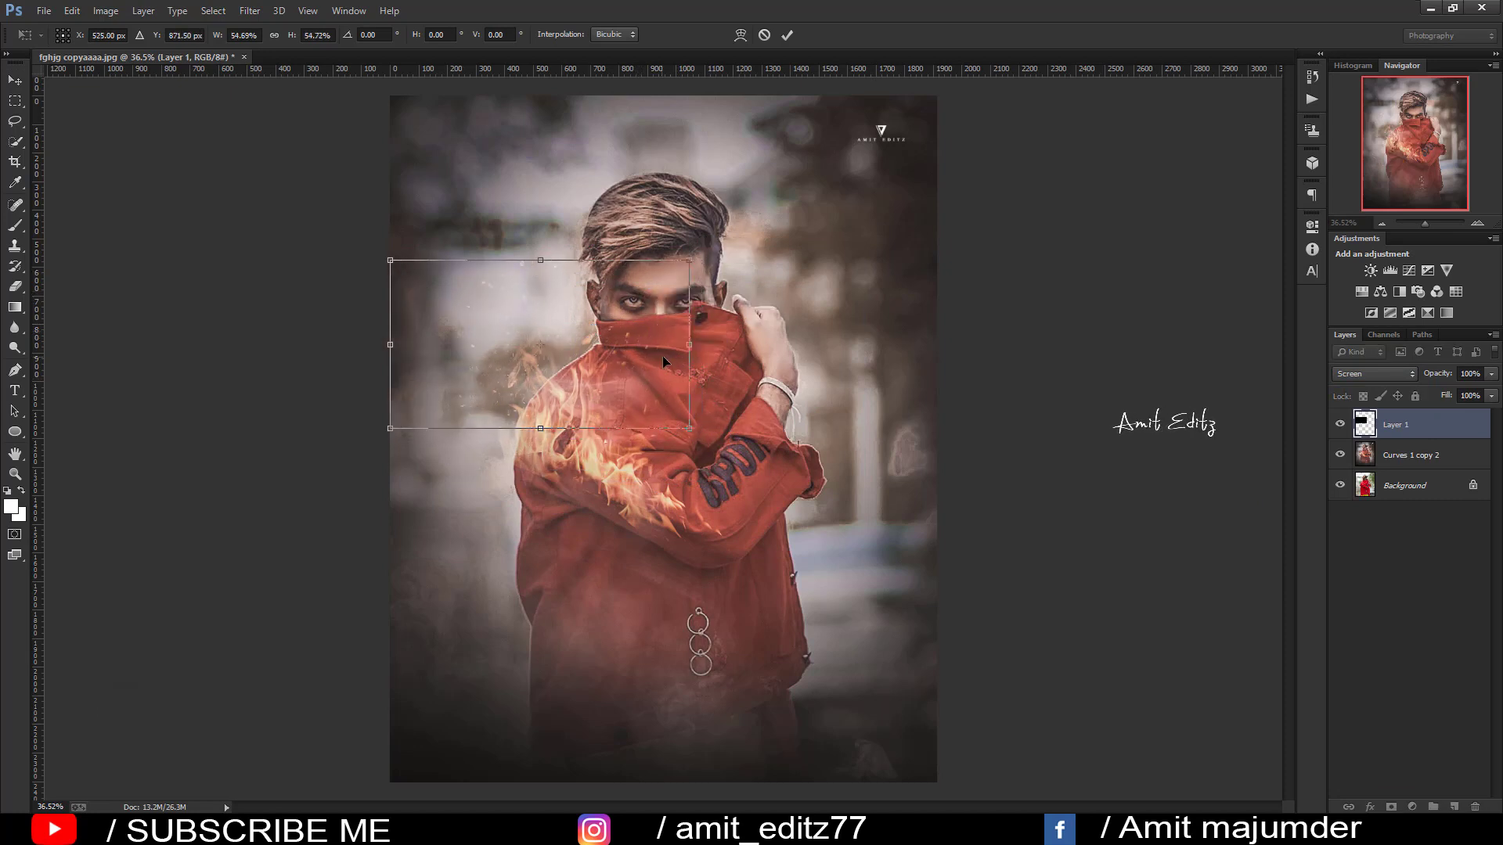
key("Return")
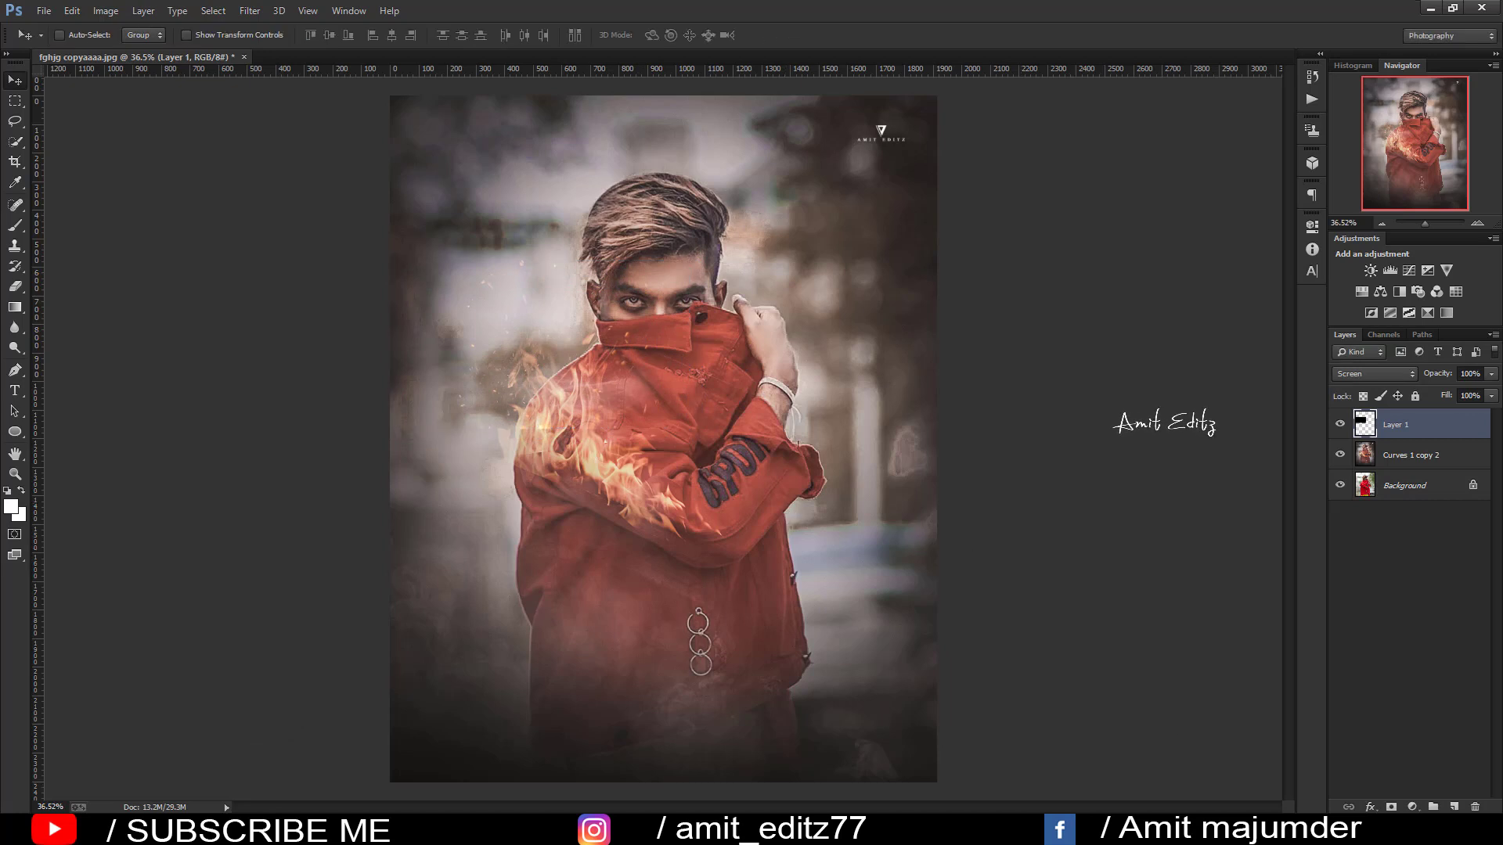
Step: Mask the sparks layer and paint black at low opacity to hide sparks over the flames
left_click(1393, 806)
left_click(14, 227)
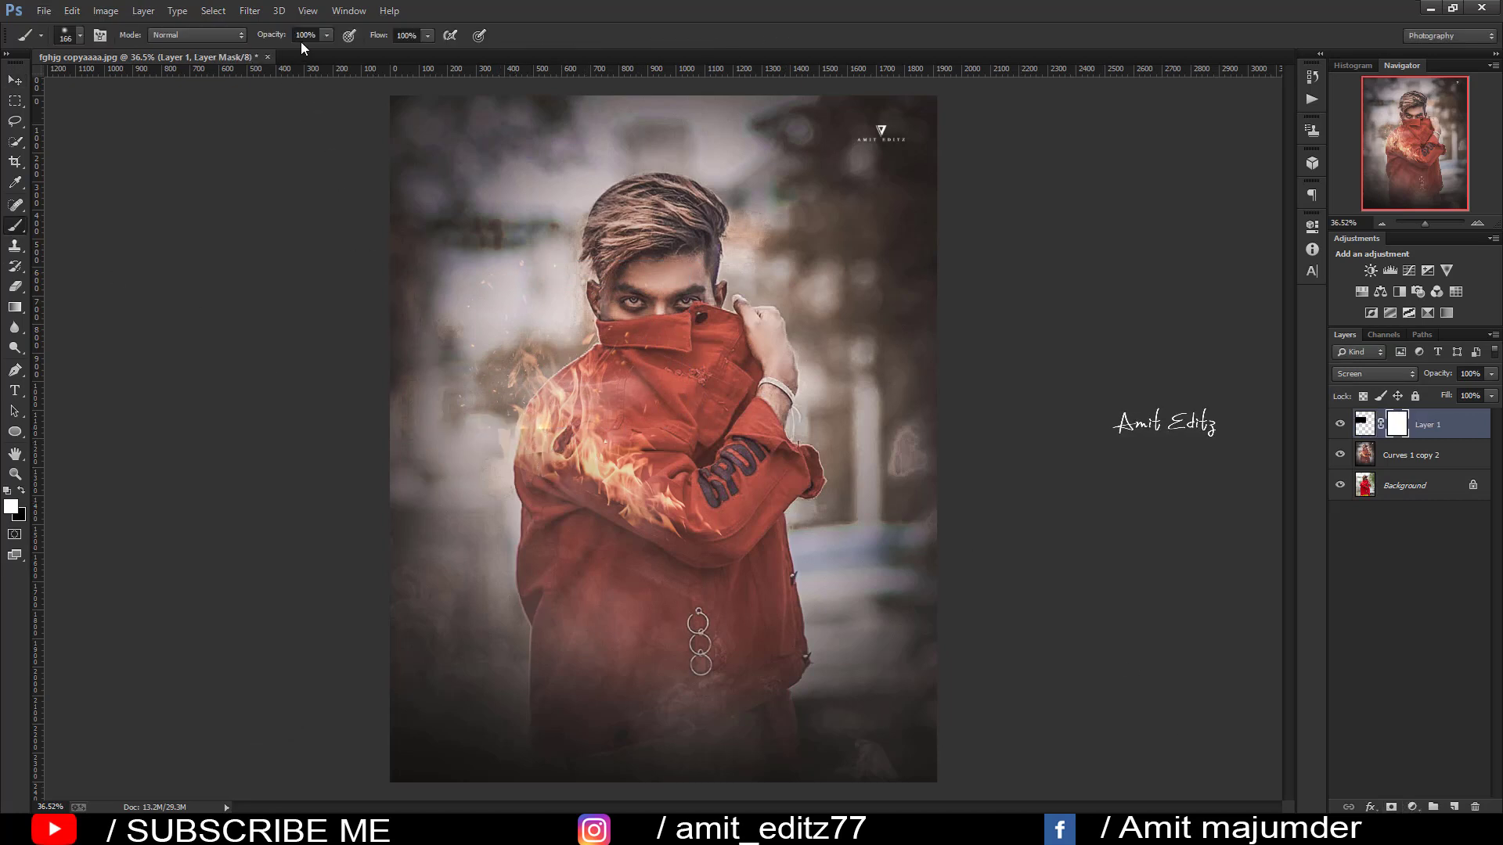
left_click_drag(301, 47, 281, 47)
left_click(21, 490)
left_click_drag(568, 439, 612, 435)
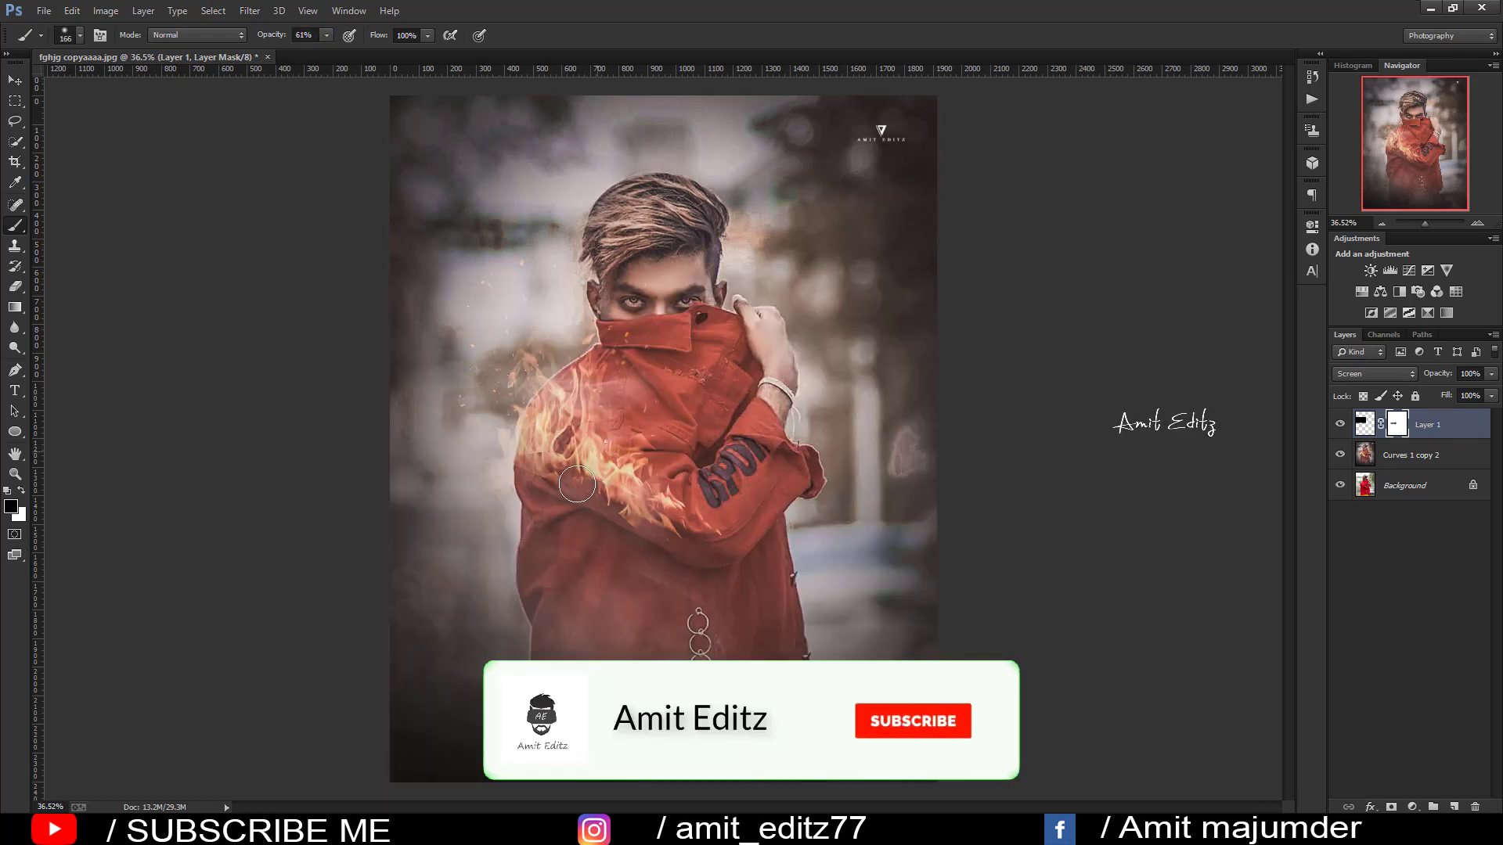
Step: Soften the sparks over the lower arm with a larger brush, then merge into the photo layer
scroll(685, 481, "down", 2)
scroll(684, 481, "up", 1)
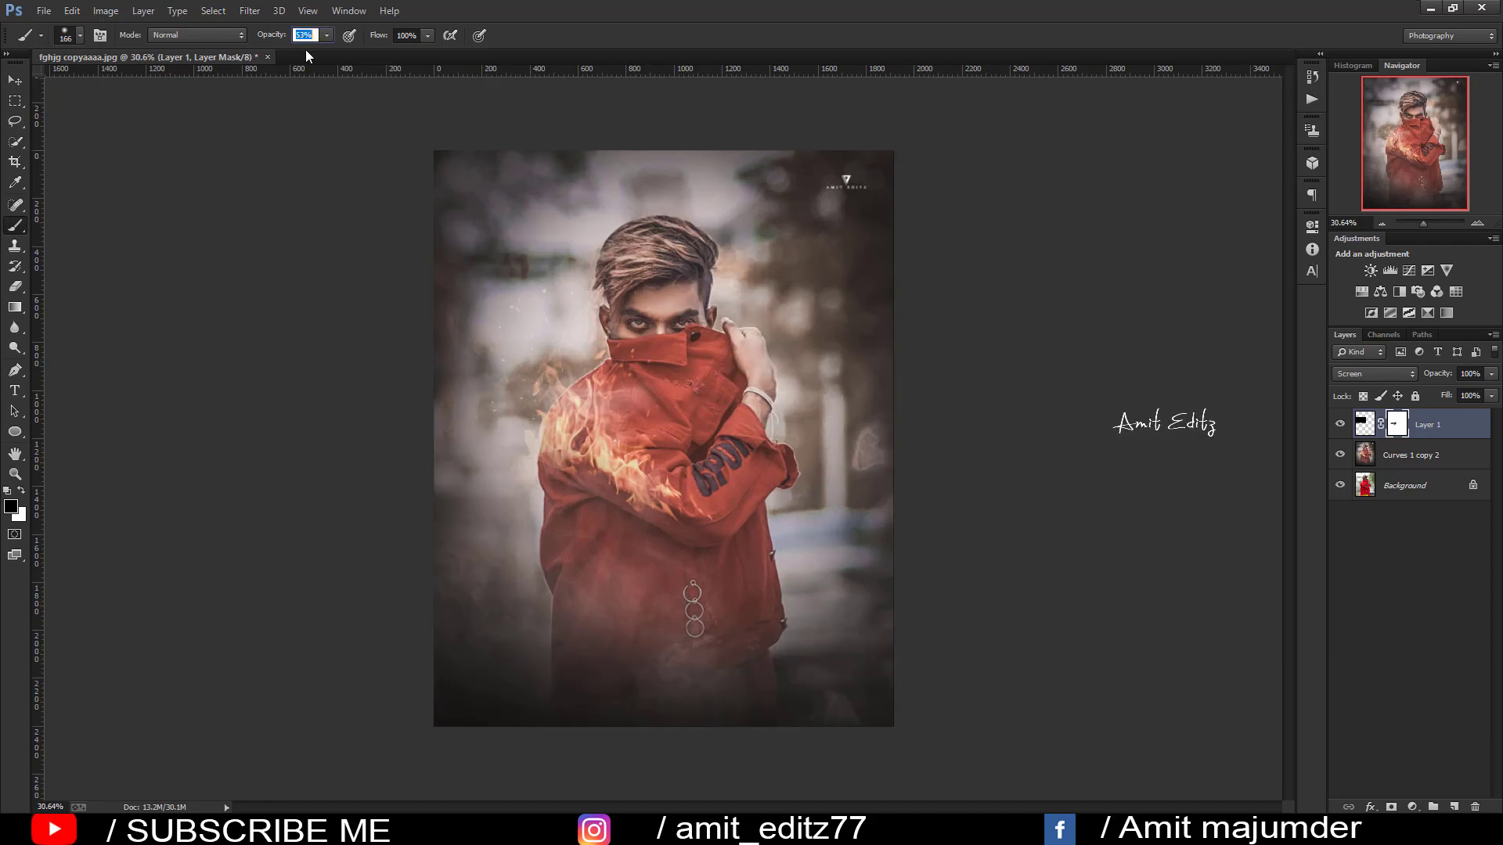
right_click(470, 250, "alt")
left_click_drag(651, 550, 573, 542)
right_click(1441, 477)
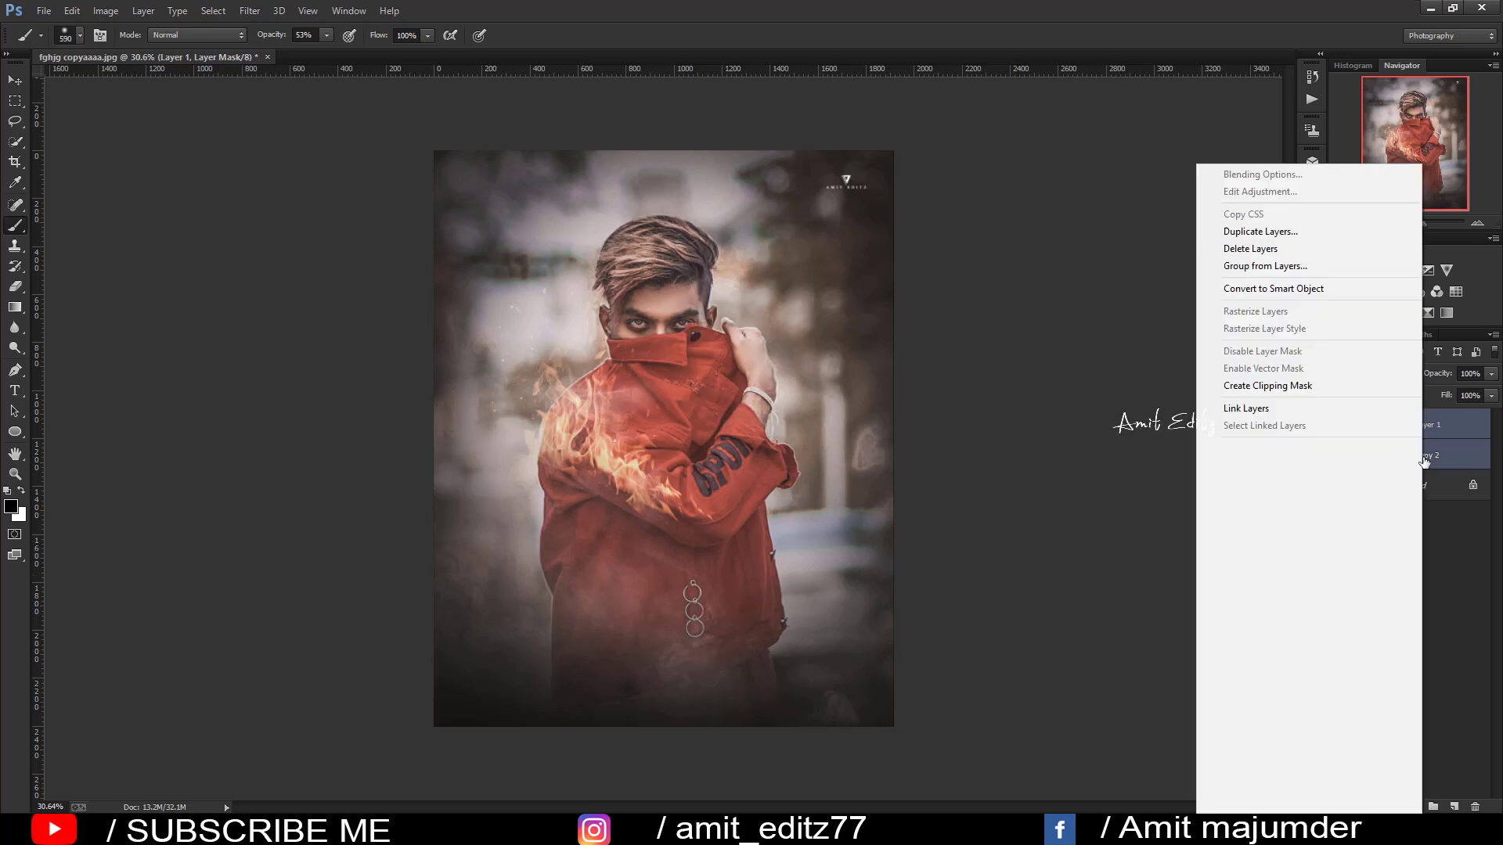
left_click(1317, 567)
left_click(16, 80)
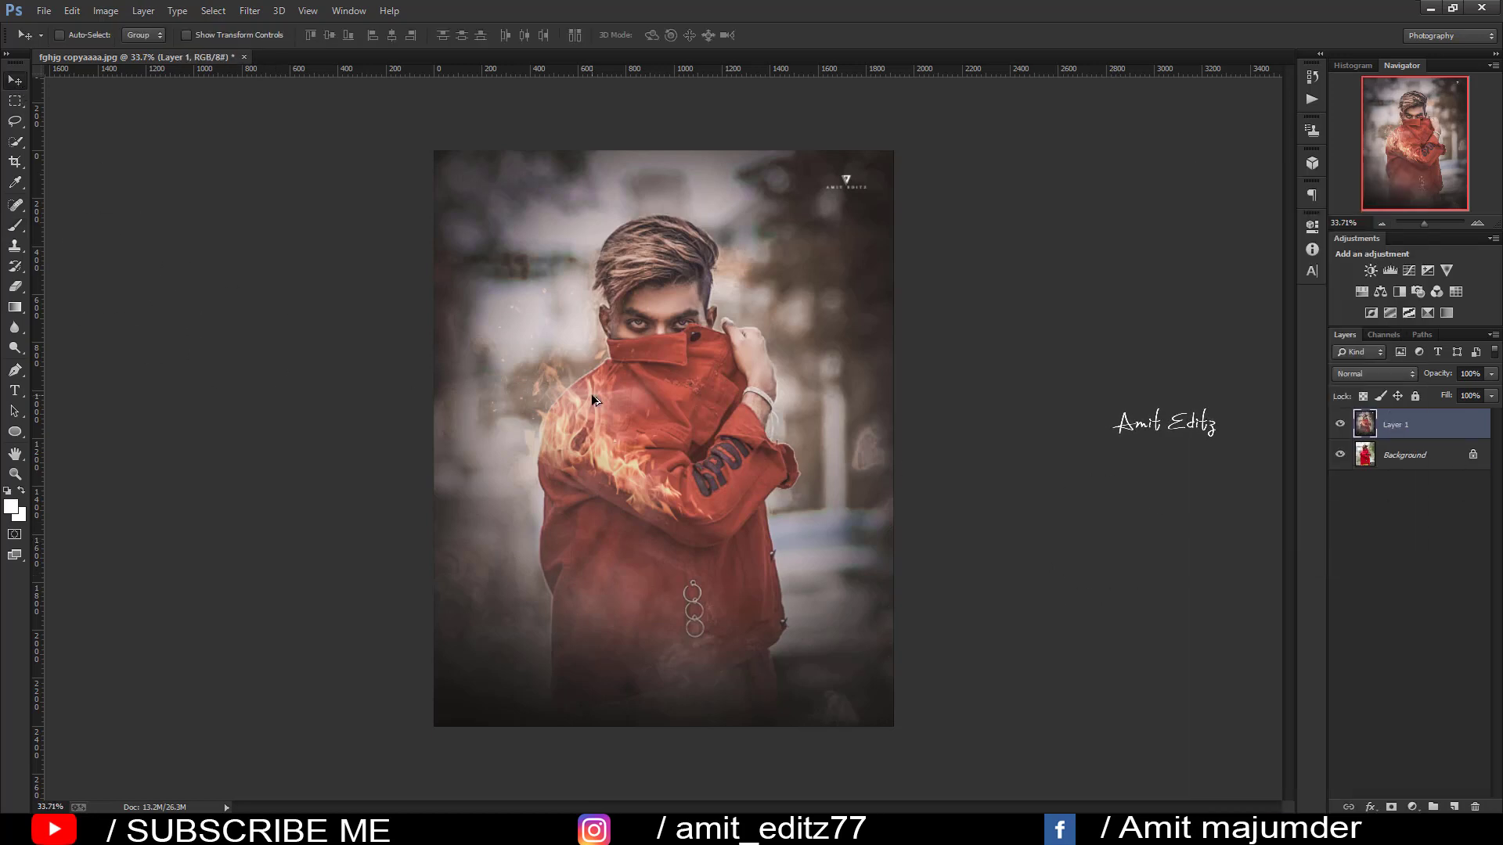
scroll(734, 430, "up", 1)
left_click(1339, 427)
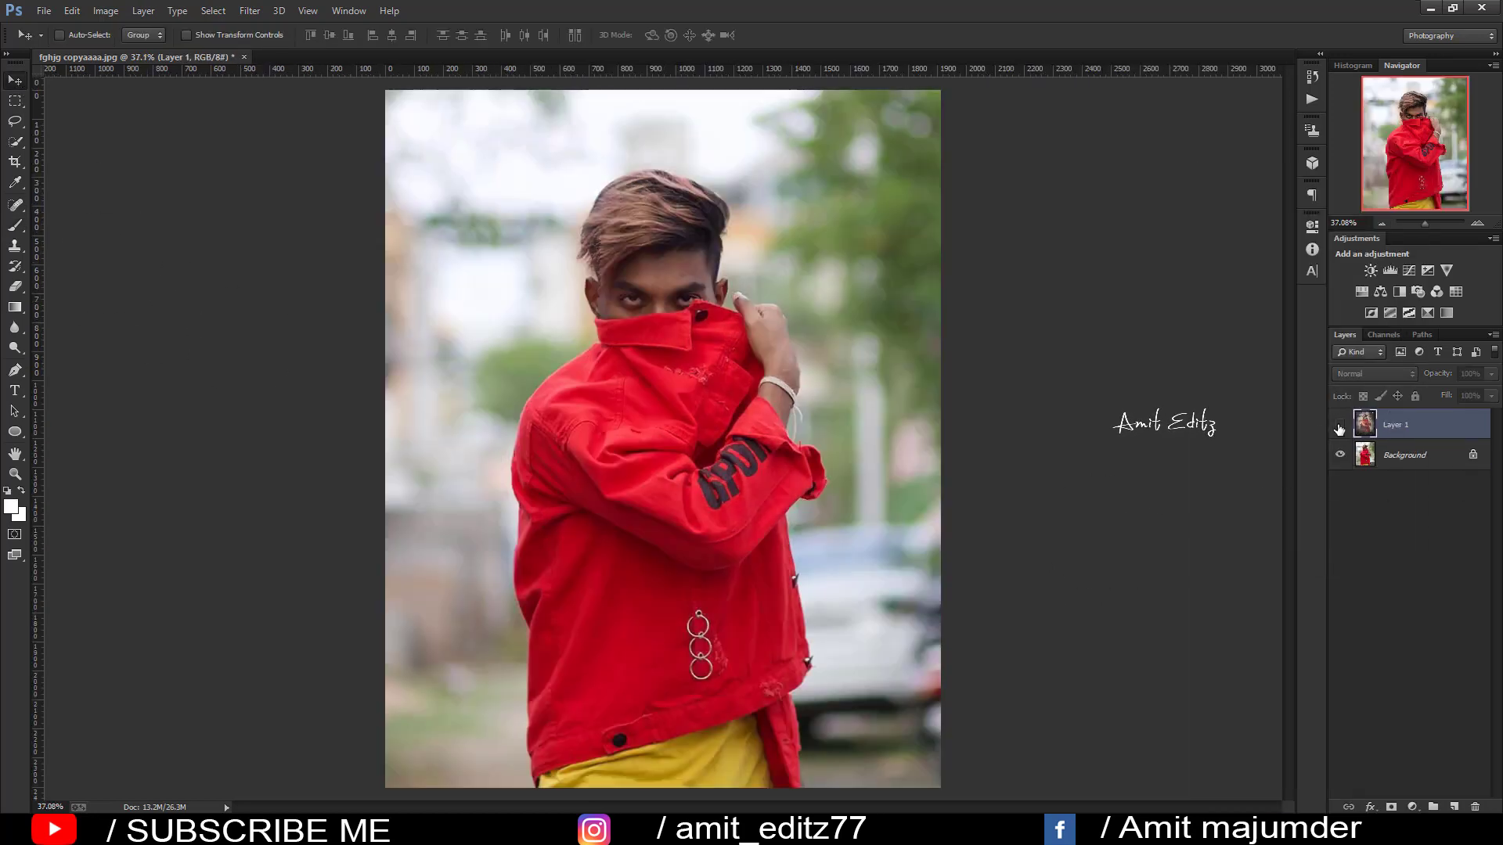
left_click(1340, 427)
left_click(1340, 427)
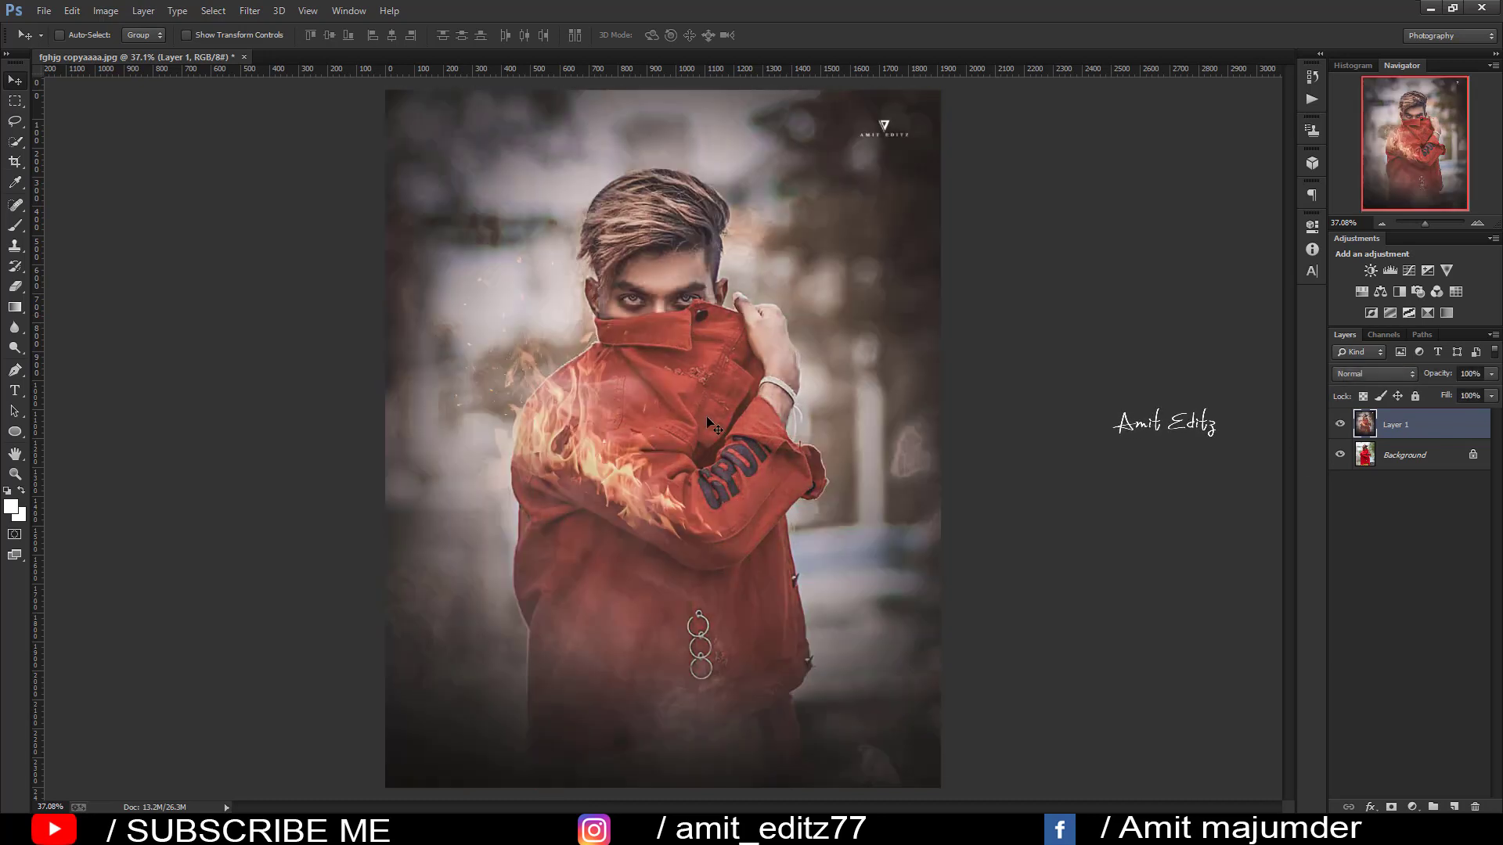
left_click(1340, 426)
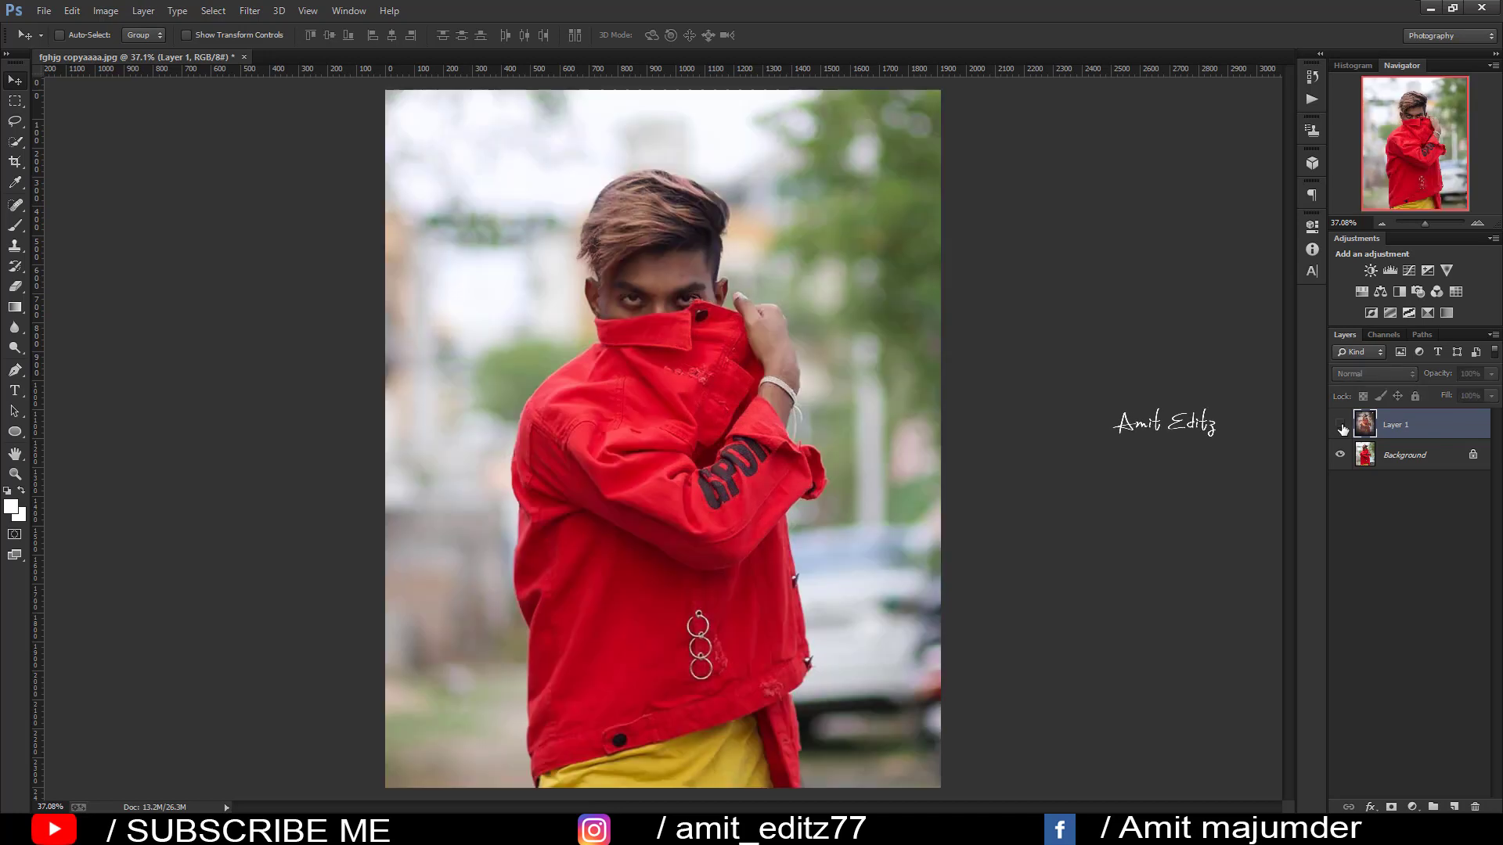
left_click(1341, 427)
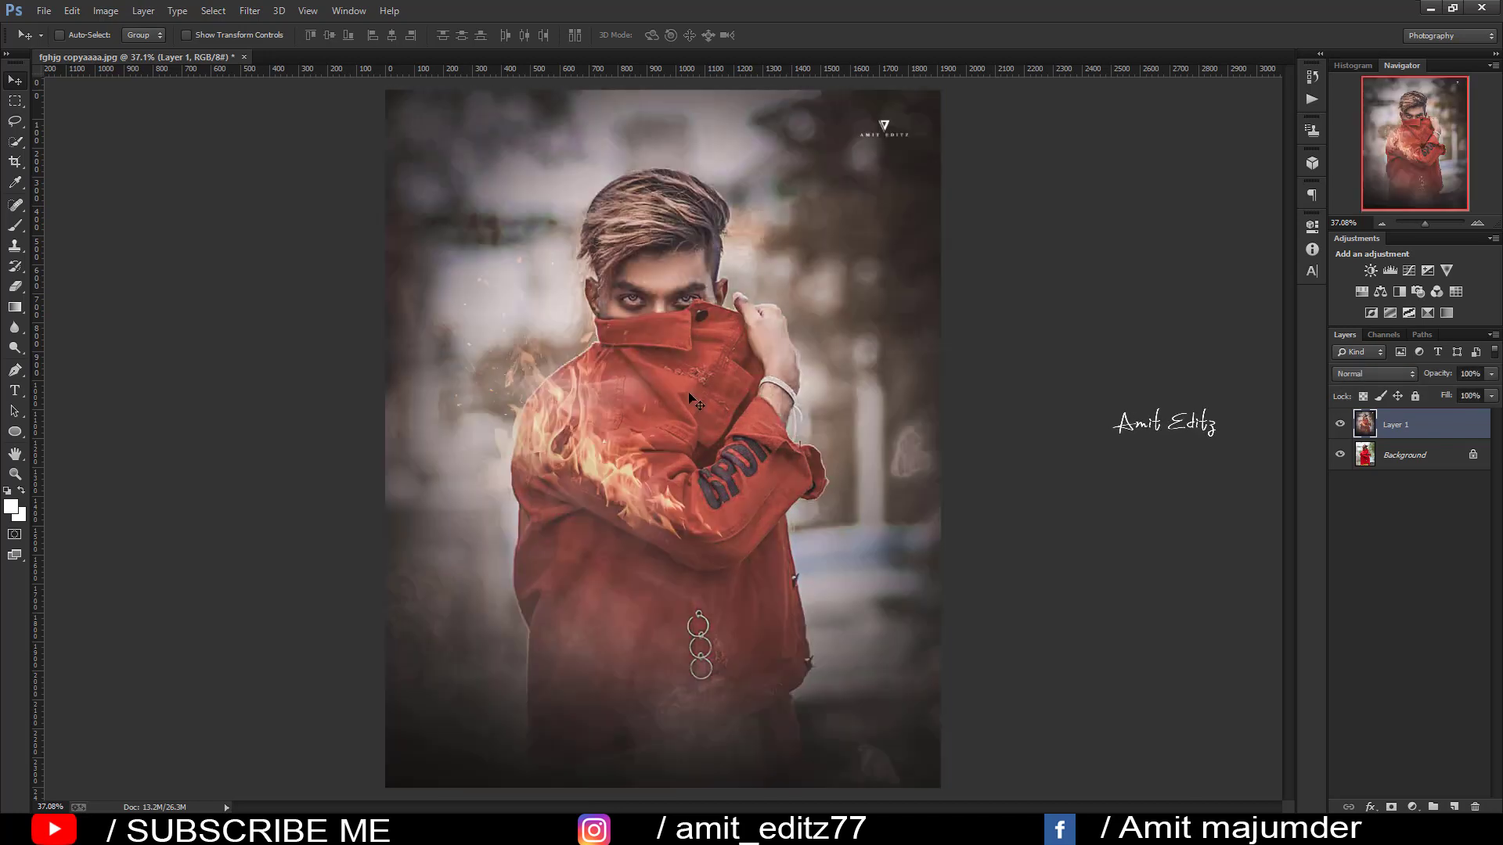